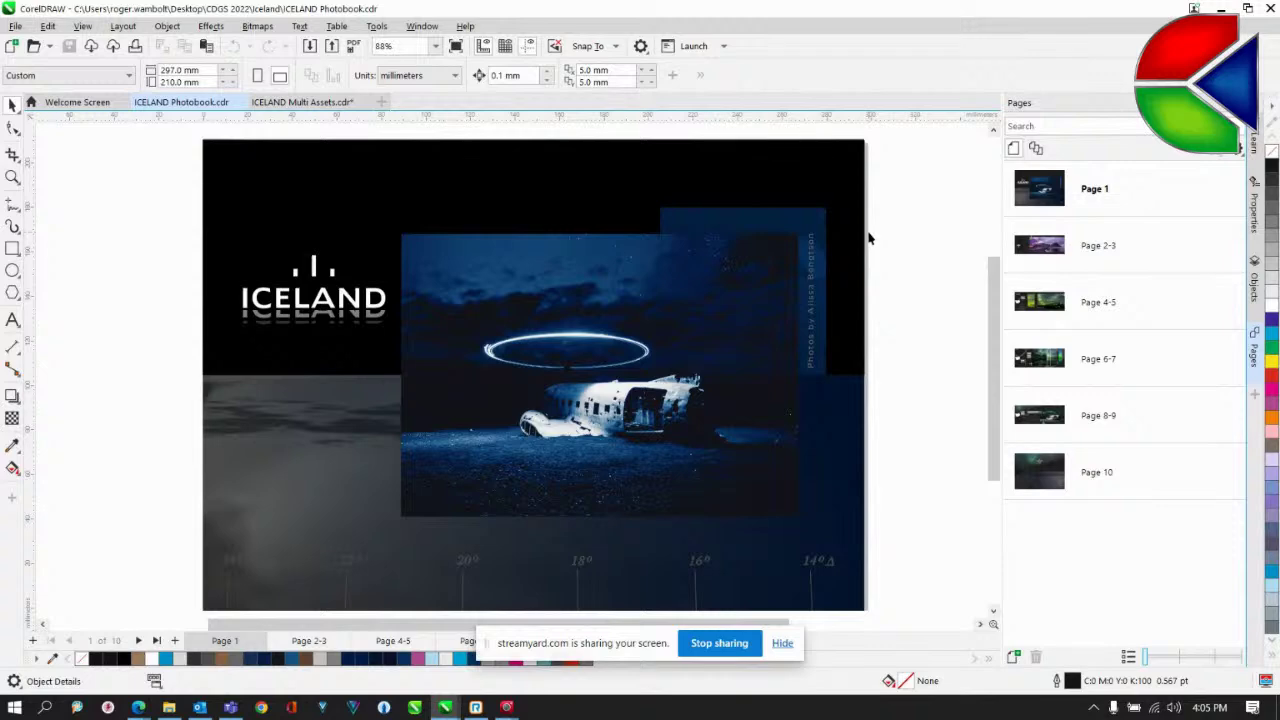
# Hide the screen-sharing notice, then briefly mute and unmute the microphone in StreamYard and return to CorelDRAW
pyautogui.click(782, 643)
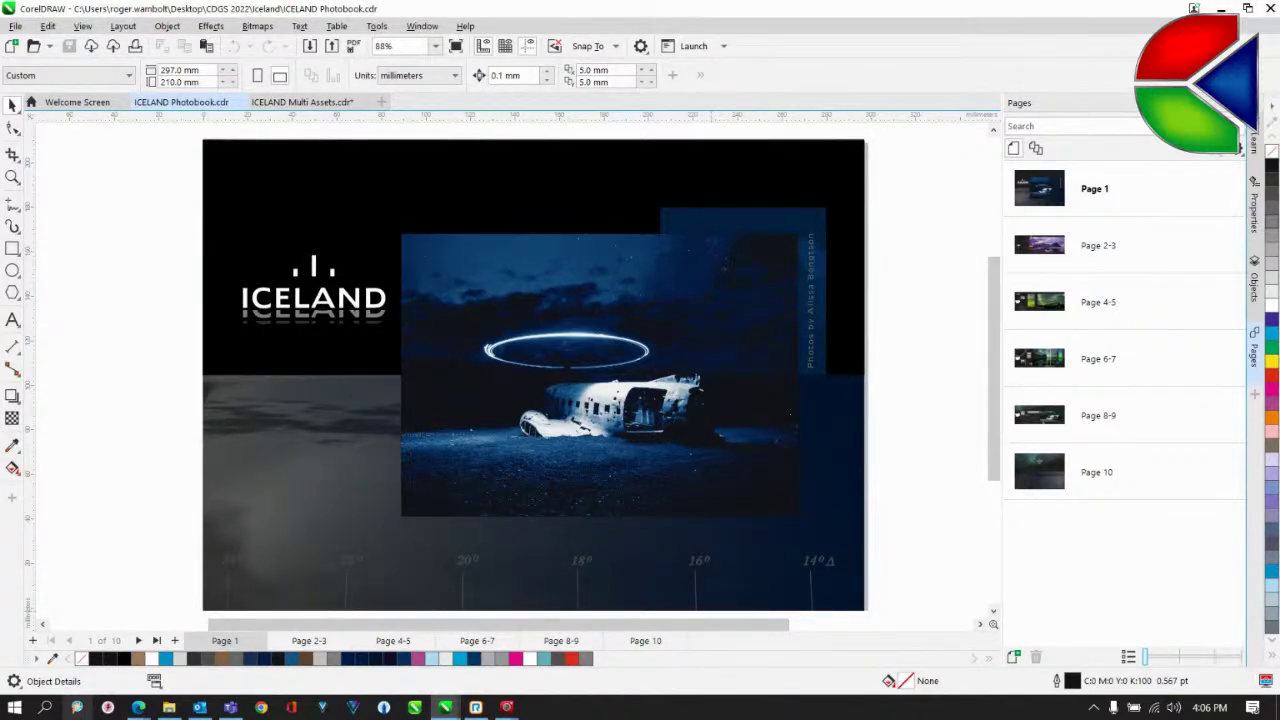
pyautogui.moveTo(130, 710)
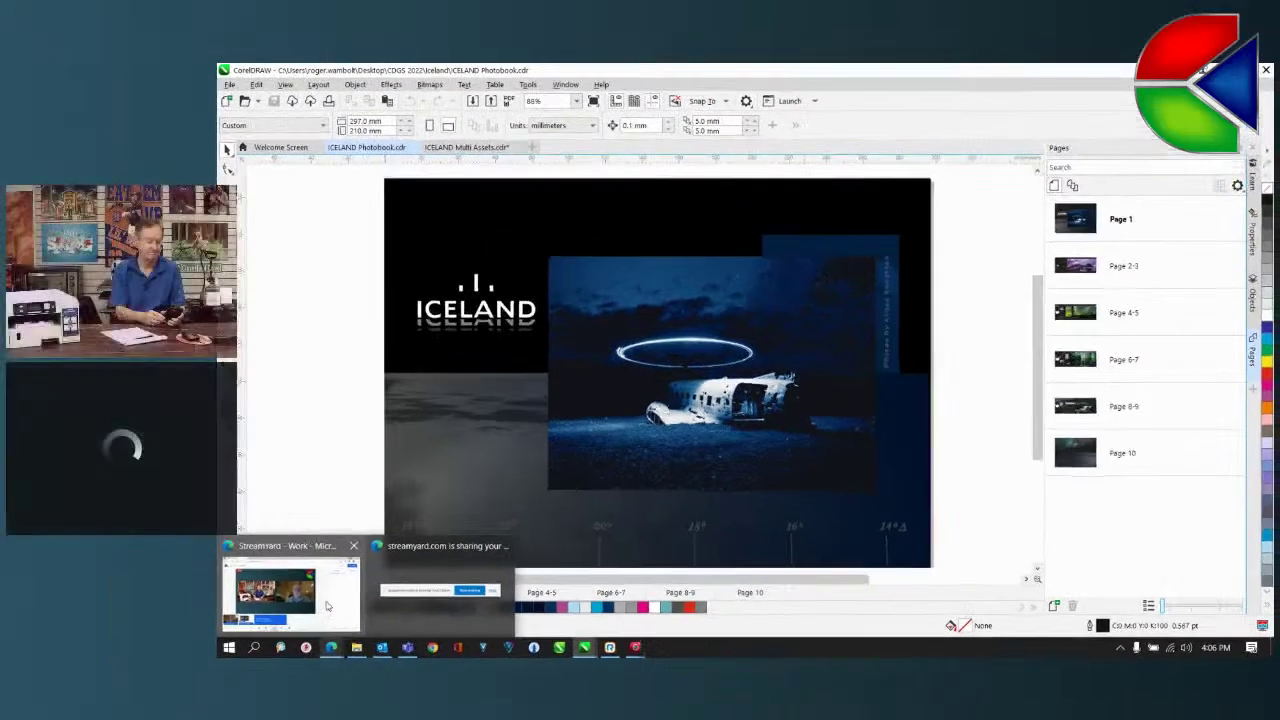
pyautogui.click(133, 655)
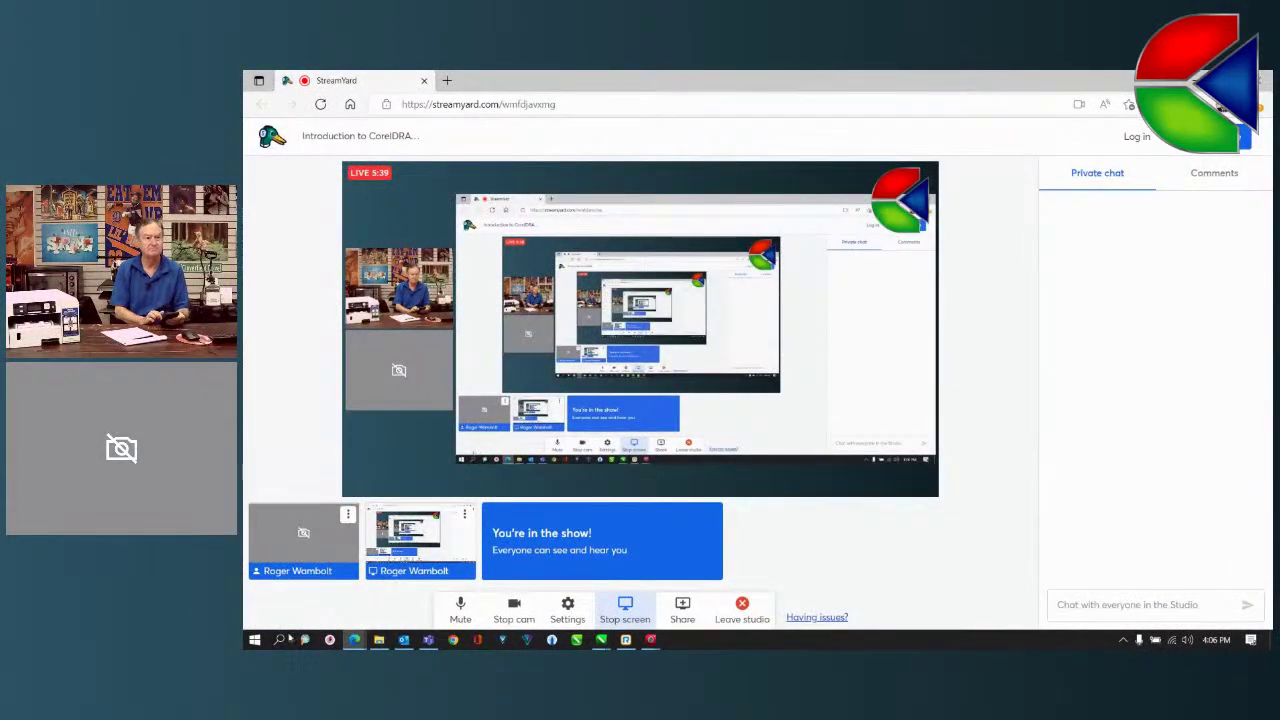
pyautogui.click(460, 606)
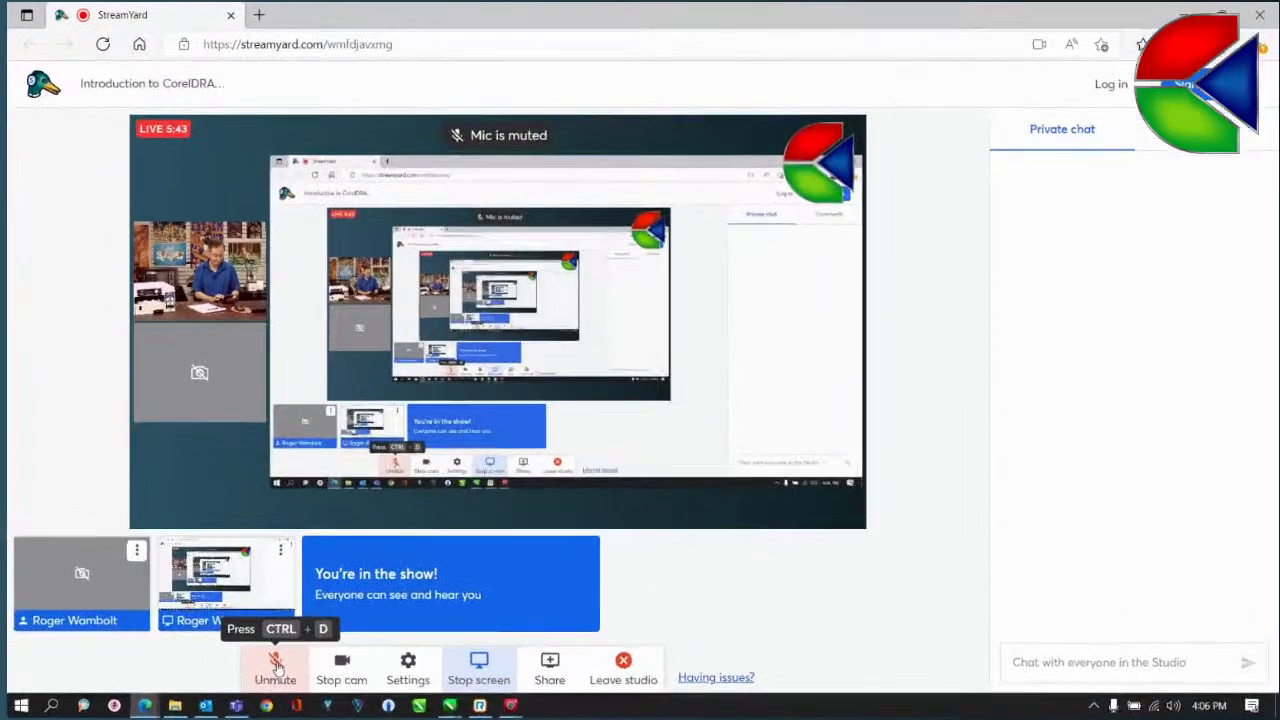
pyautogui.click(275, 665)
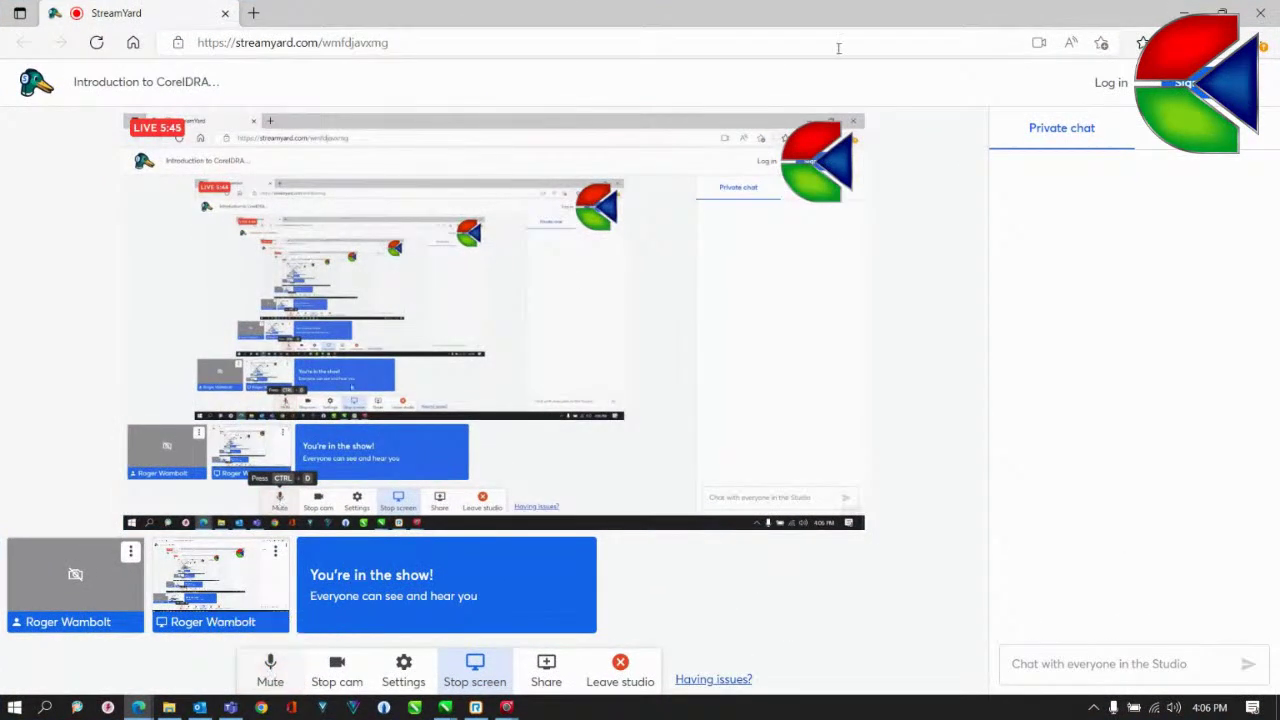
pyautogui.click(1178, 12)
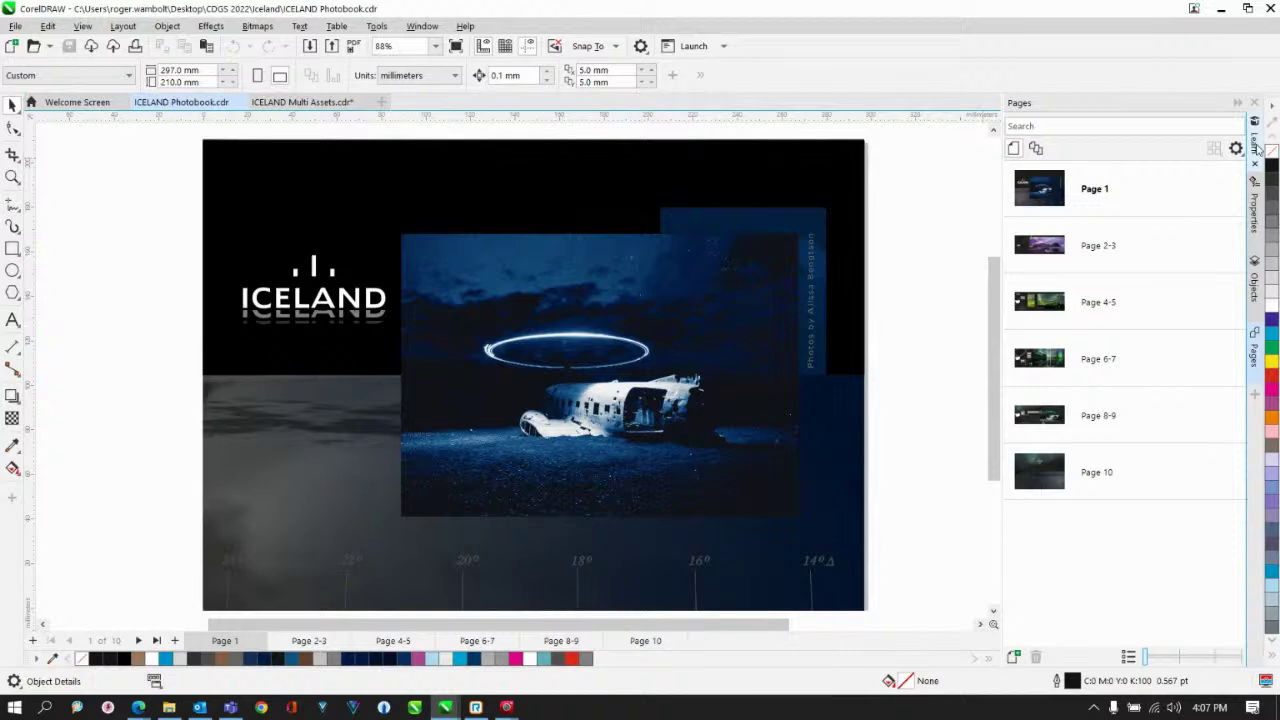
# Open the Learn docker and view its Hints page, ending on the Explore page
pyautogui.click(1256, 147)
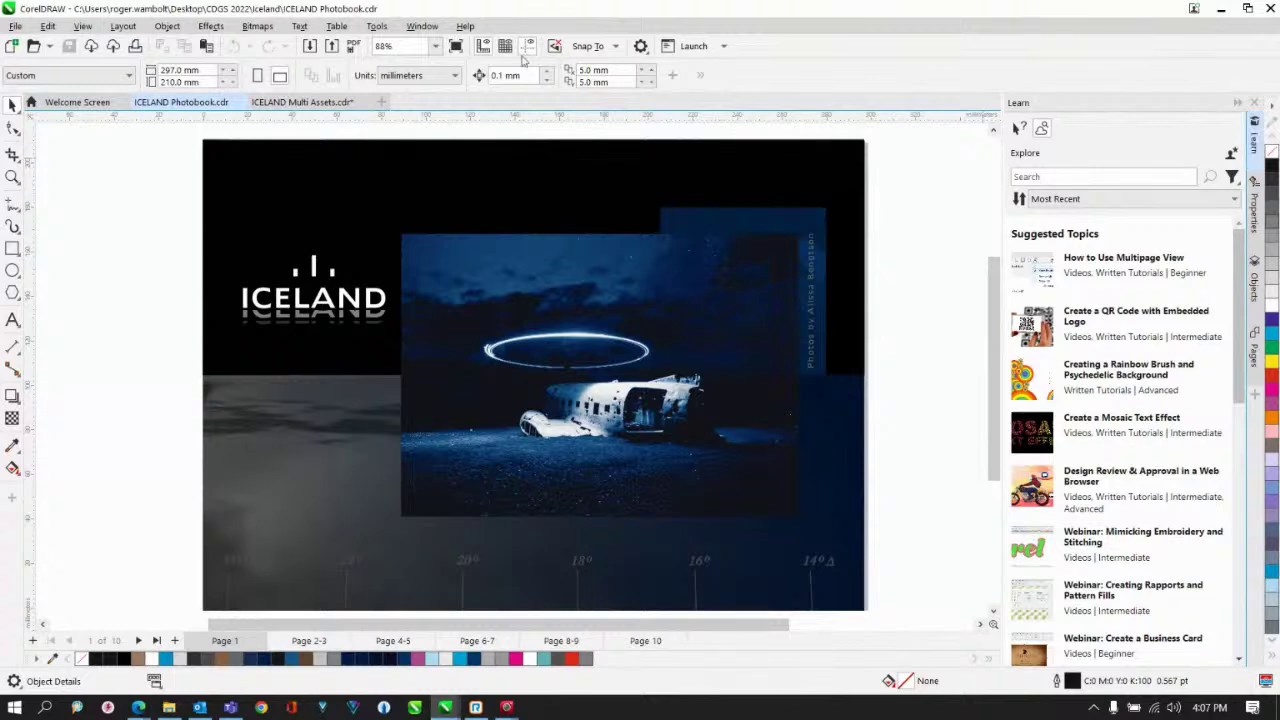
pyautogui.click(464, 27)
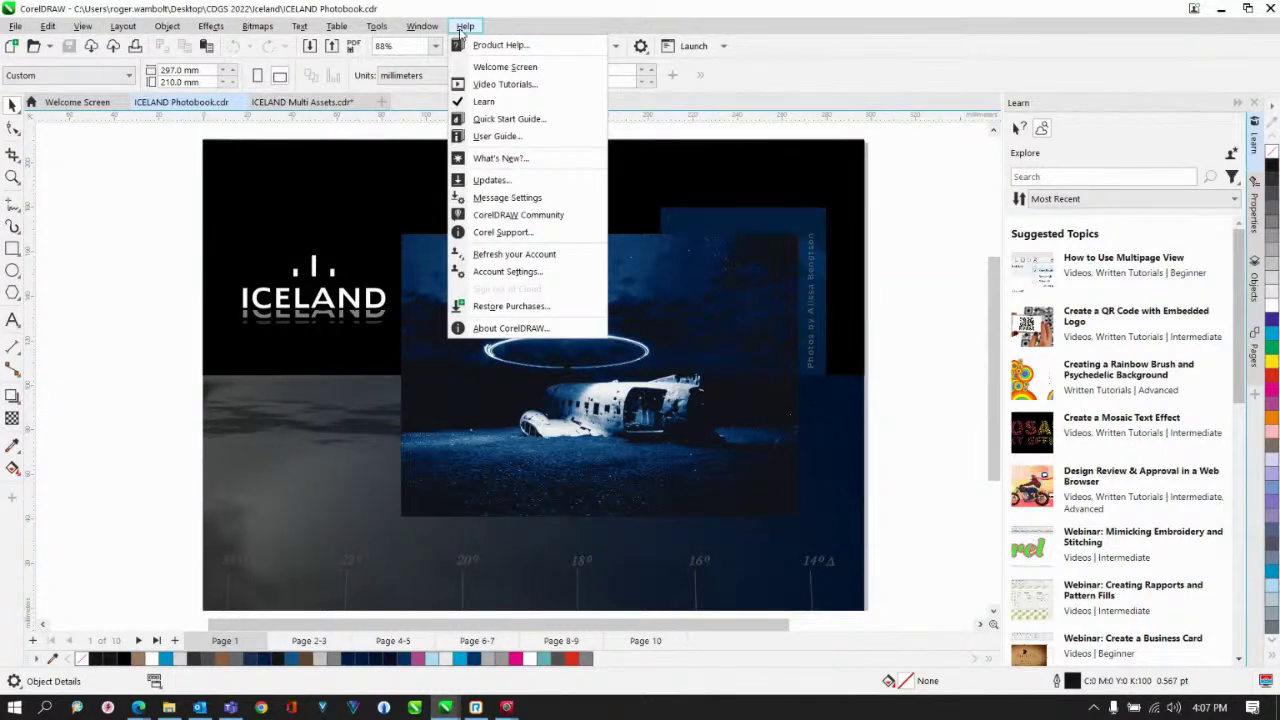
pyautogui.moveTo(422, 27)
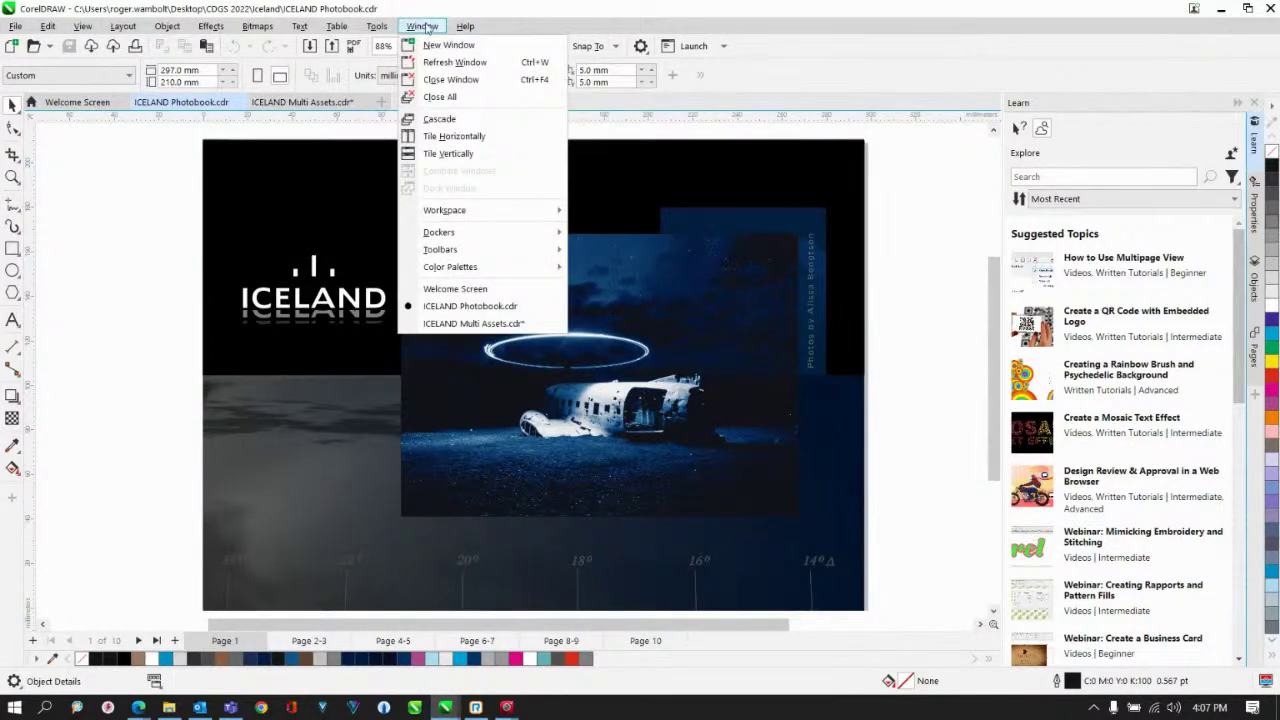
pyautogui.moveTo(440, 232)
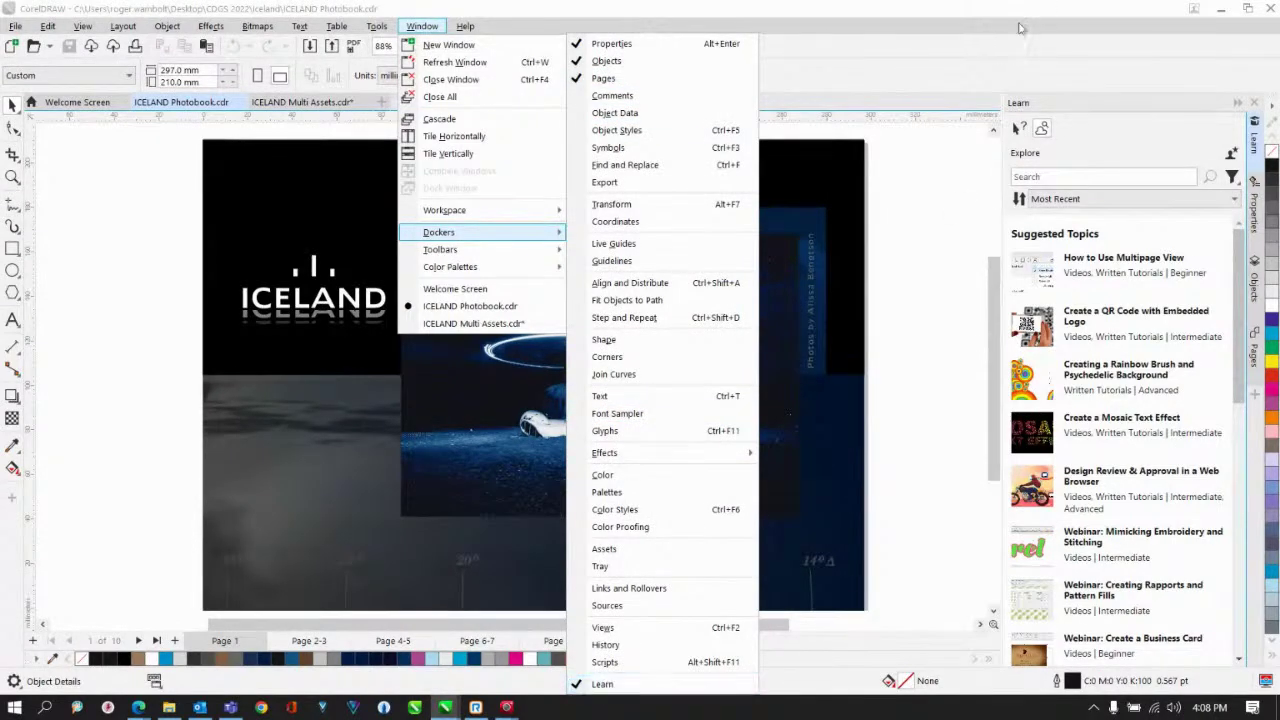
pyautogui.click(995, 51)
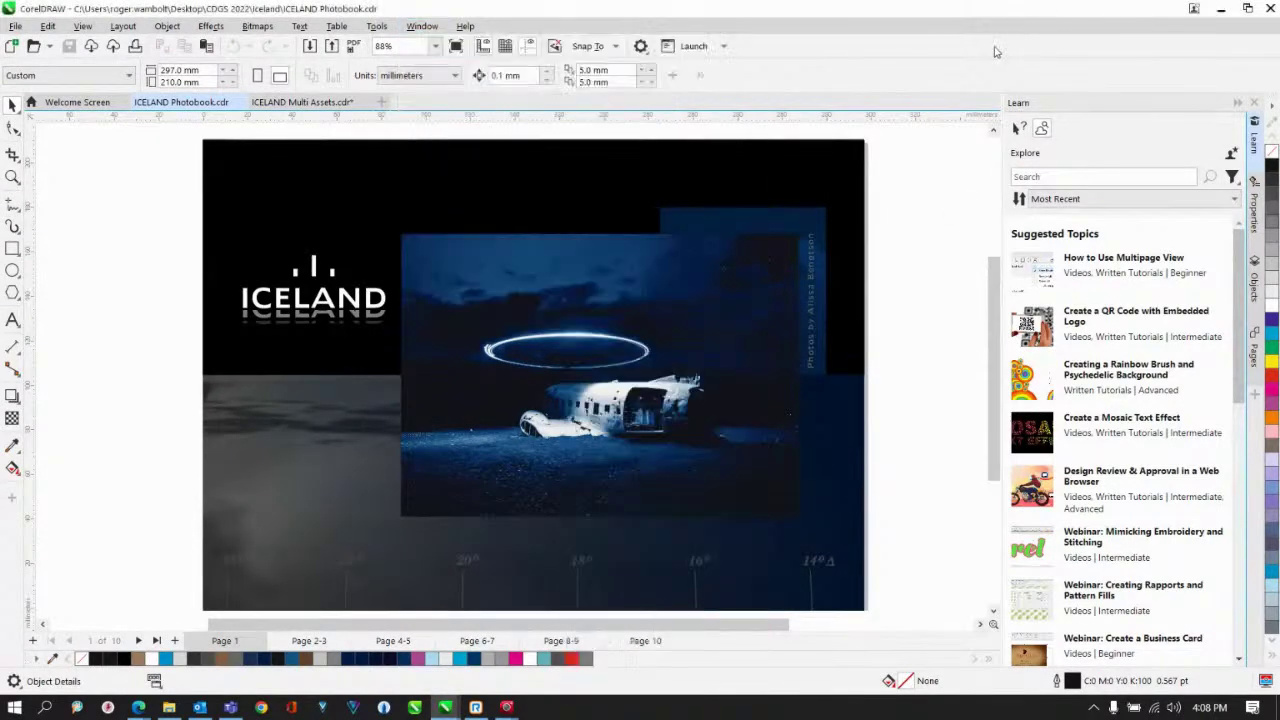
pyautogui.click(1018, 129)
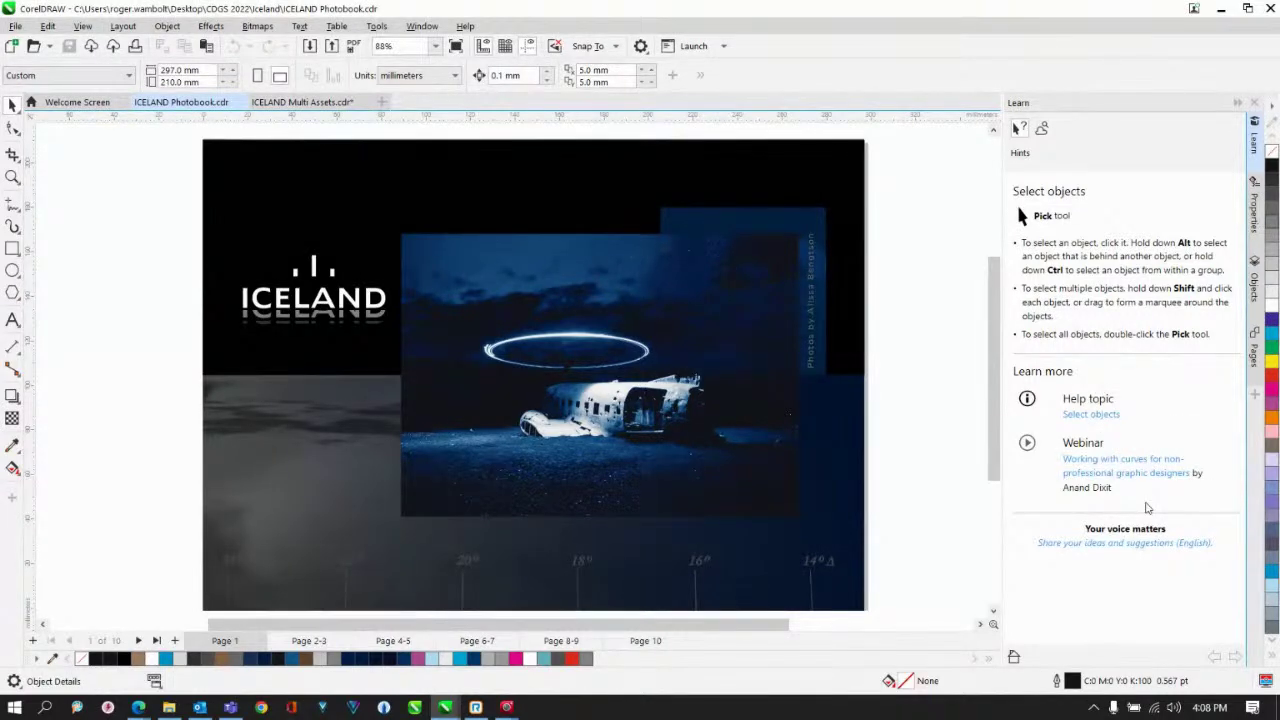
pyautogui.click(1042, 132)
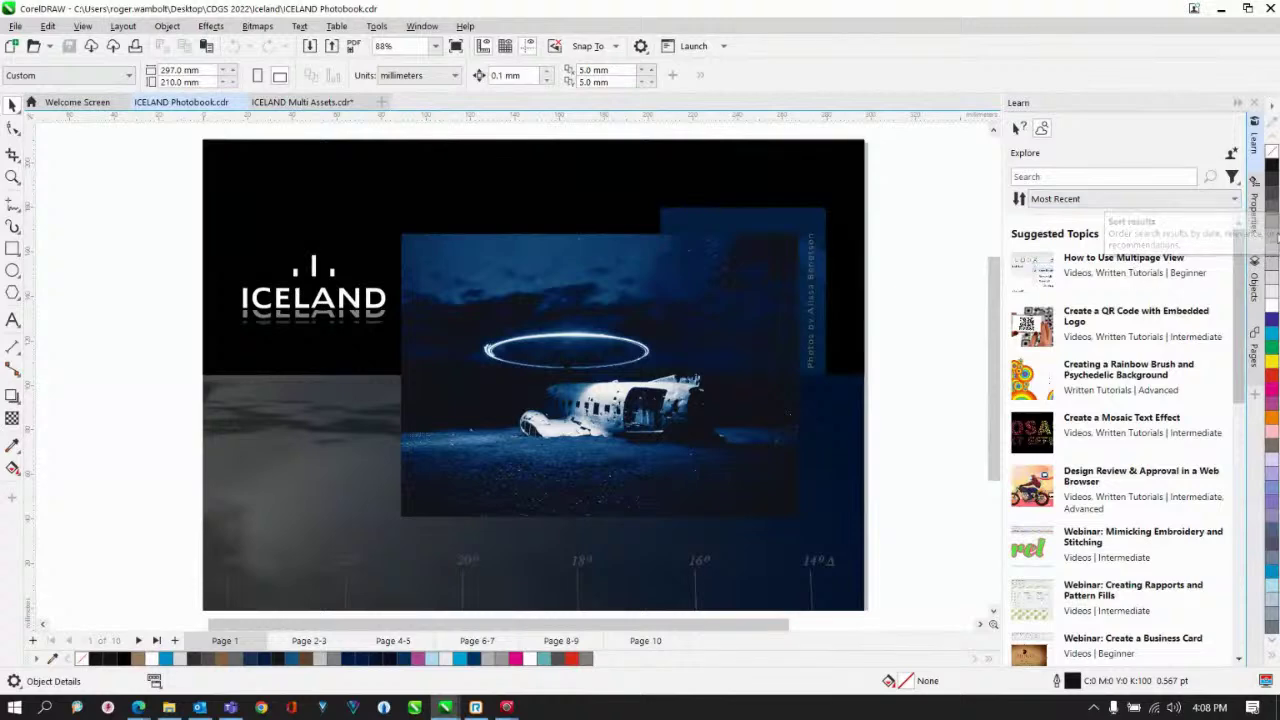
# Review the learning profile questionnaire, choosing Experienced CorelDRAW User and viewing the project types before closing it
pyautogui.click(1230, 152)
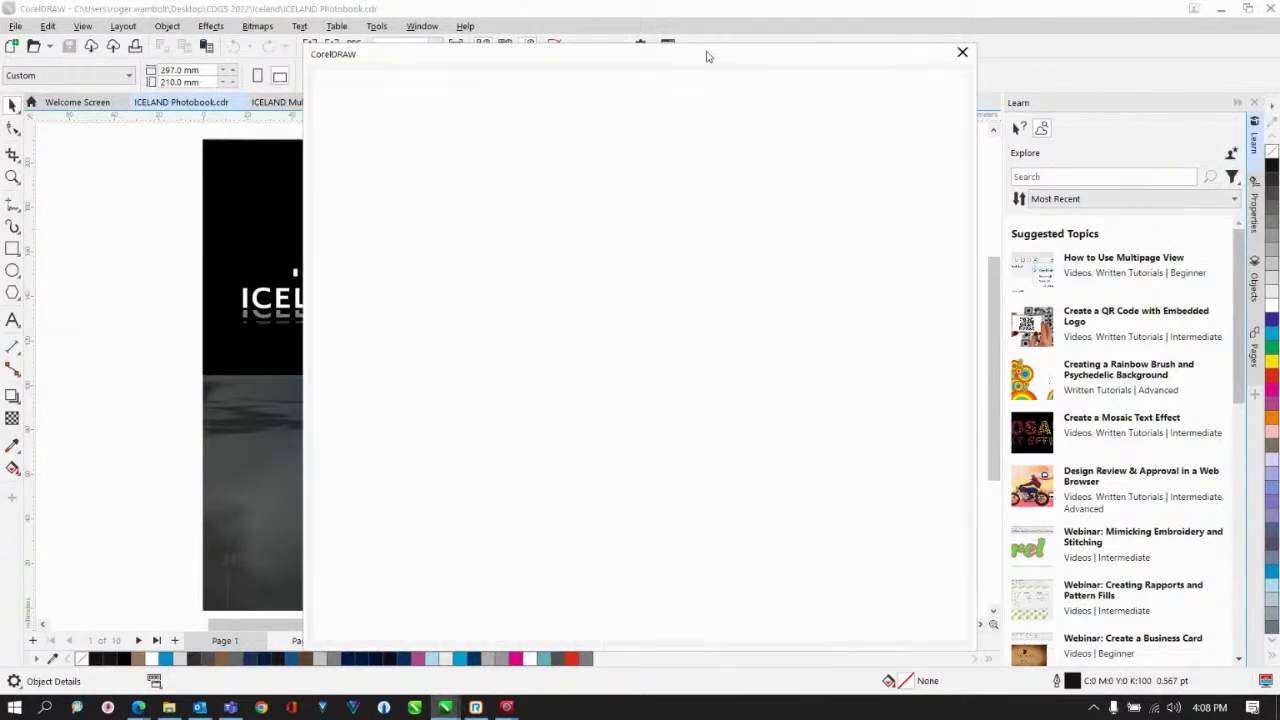
pyautogui.moveTo(706, 57); pyautogui.dragTo(579, 54)
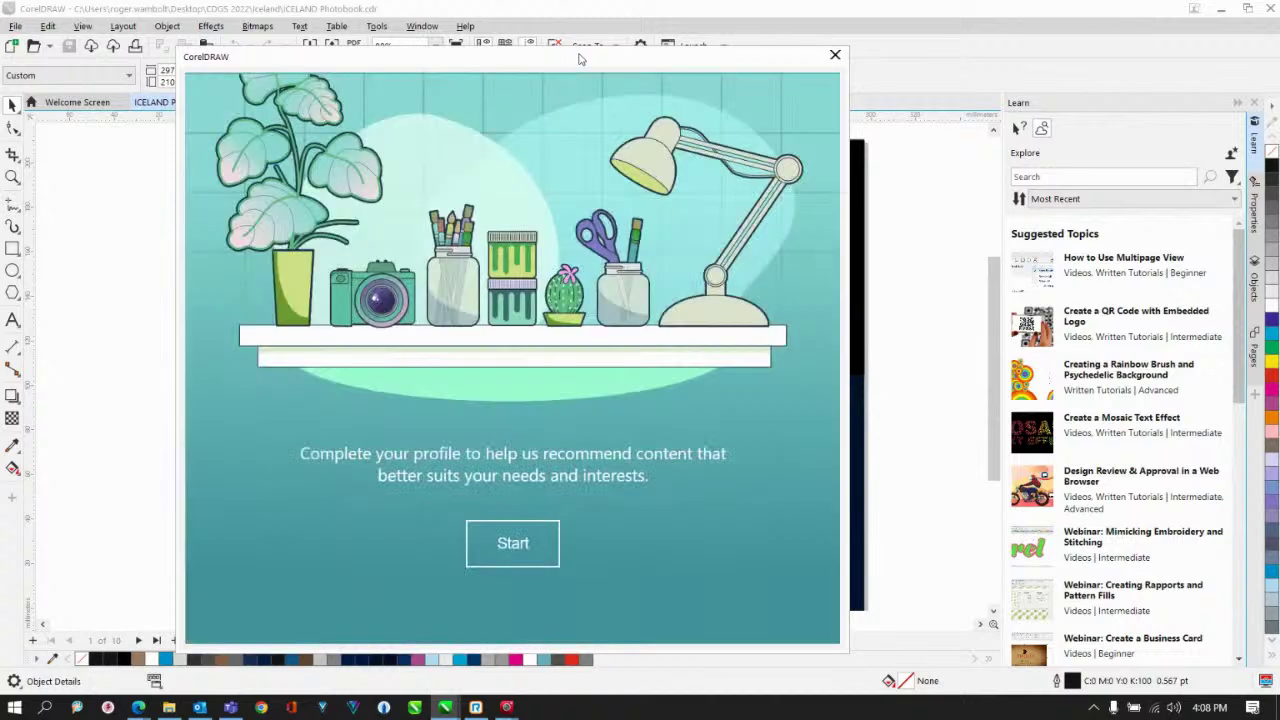
pyautogui.click(519, 543)
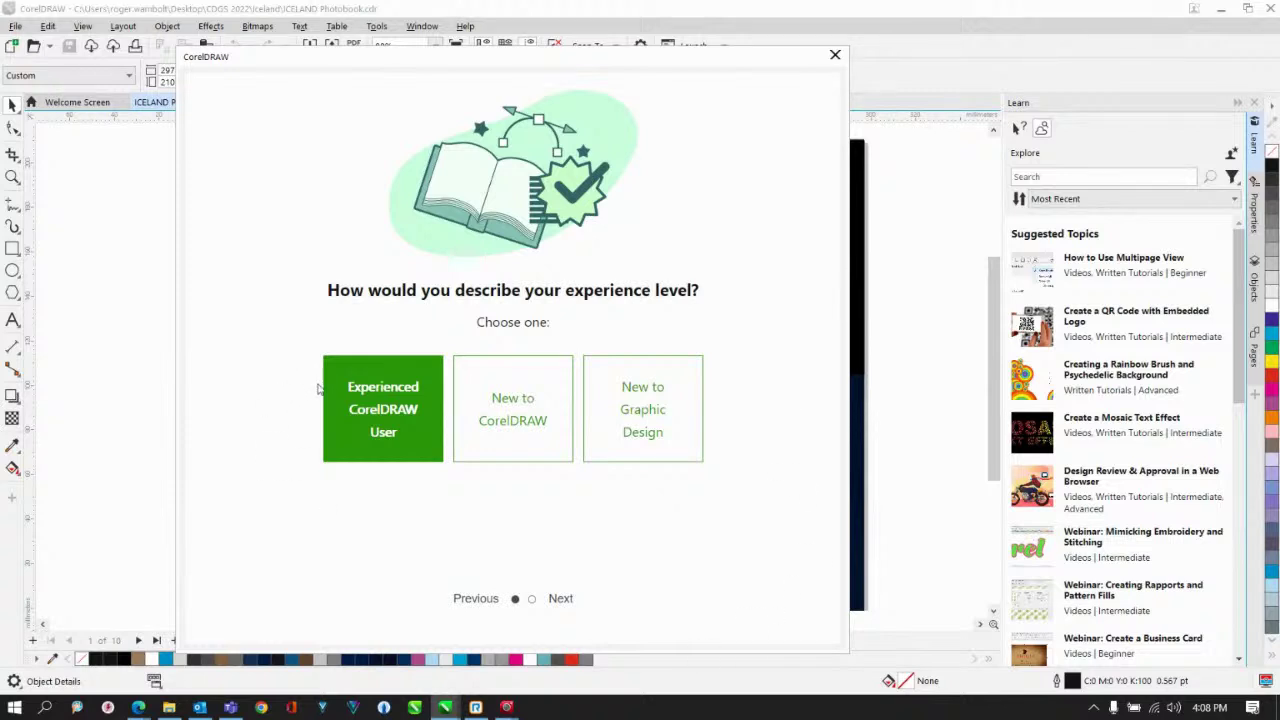
pyautogui.click(529, 408)
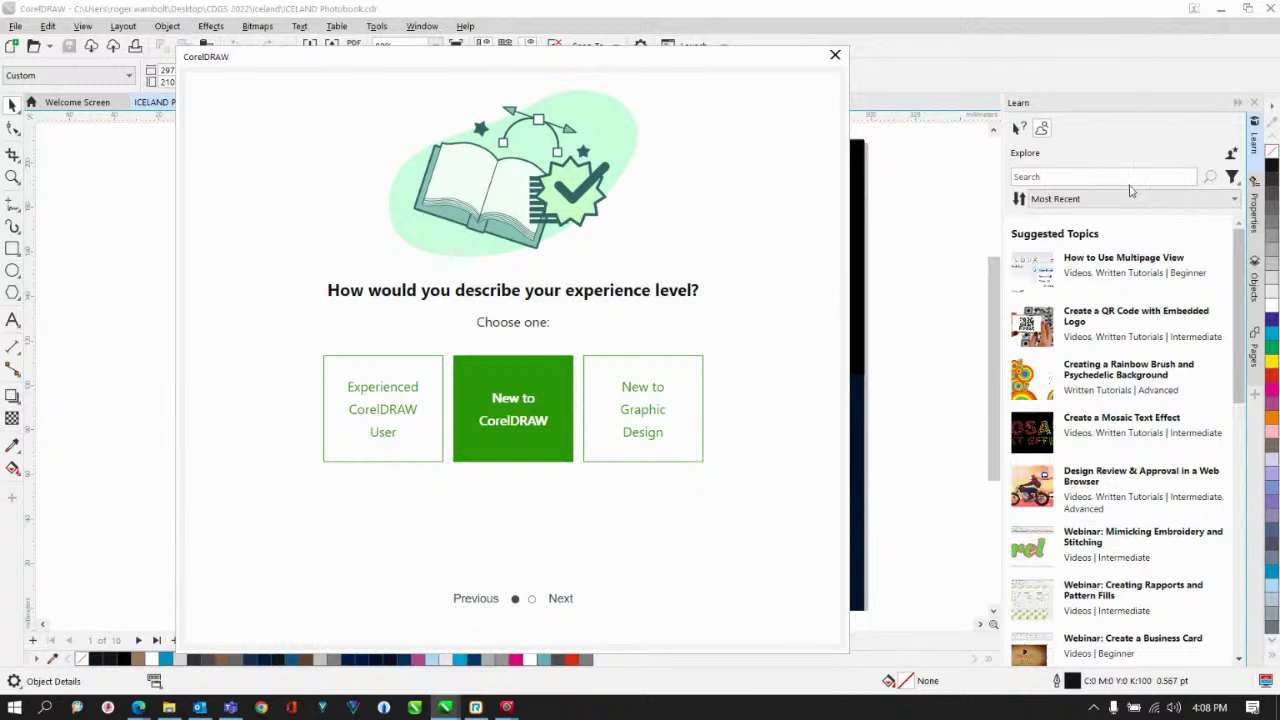
pyautogui.click(376, 426)
pyautogui.click(556, 600)
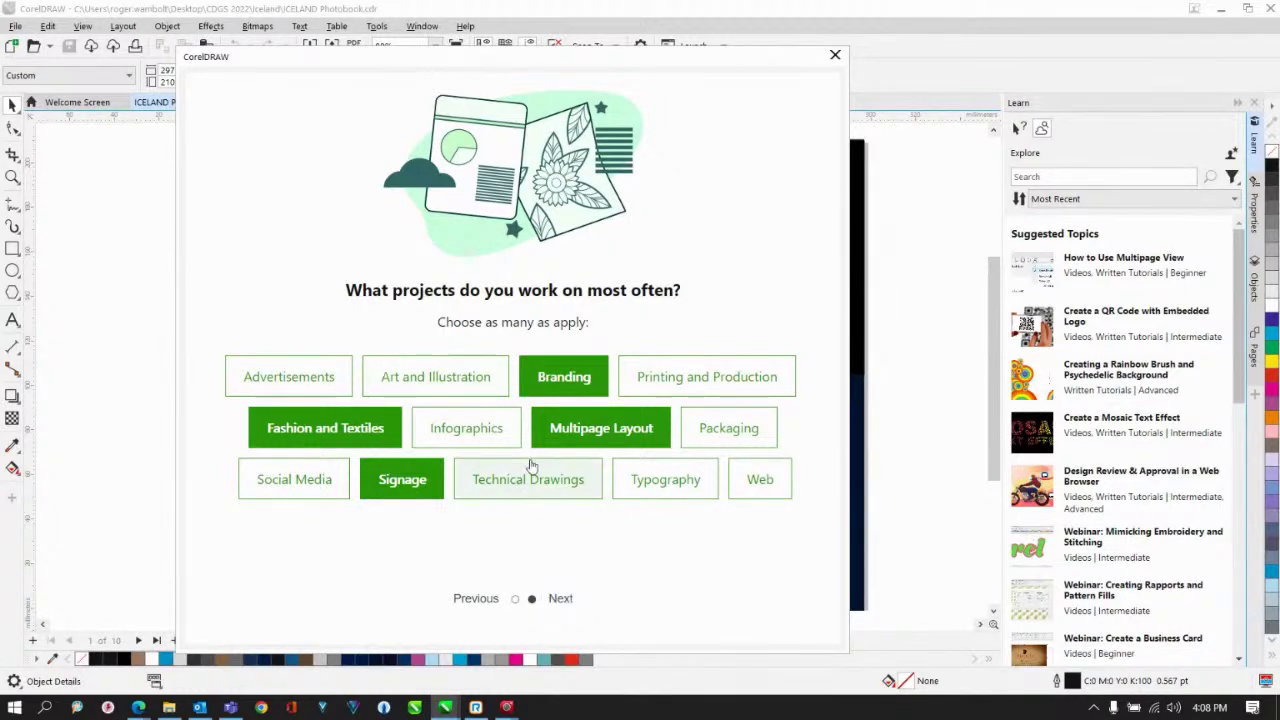
pyautogui.click(835, 54)
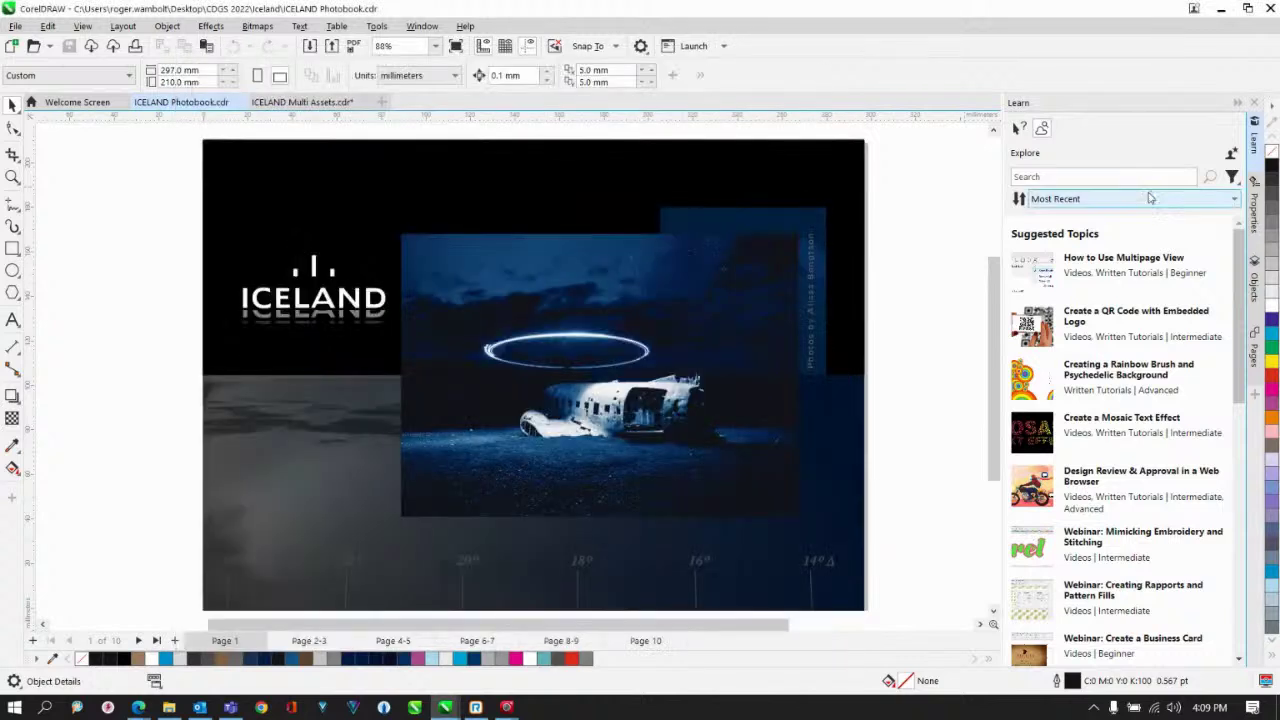
# Select the ICELAND logo group on the cover, search the Learn content for "symbol" and look through the results
pyautogui.click(1057, 175)
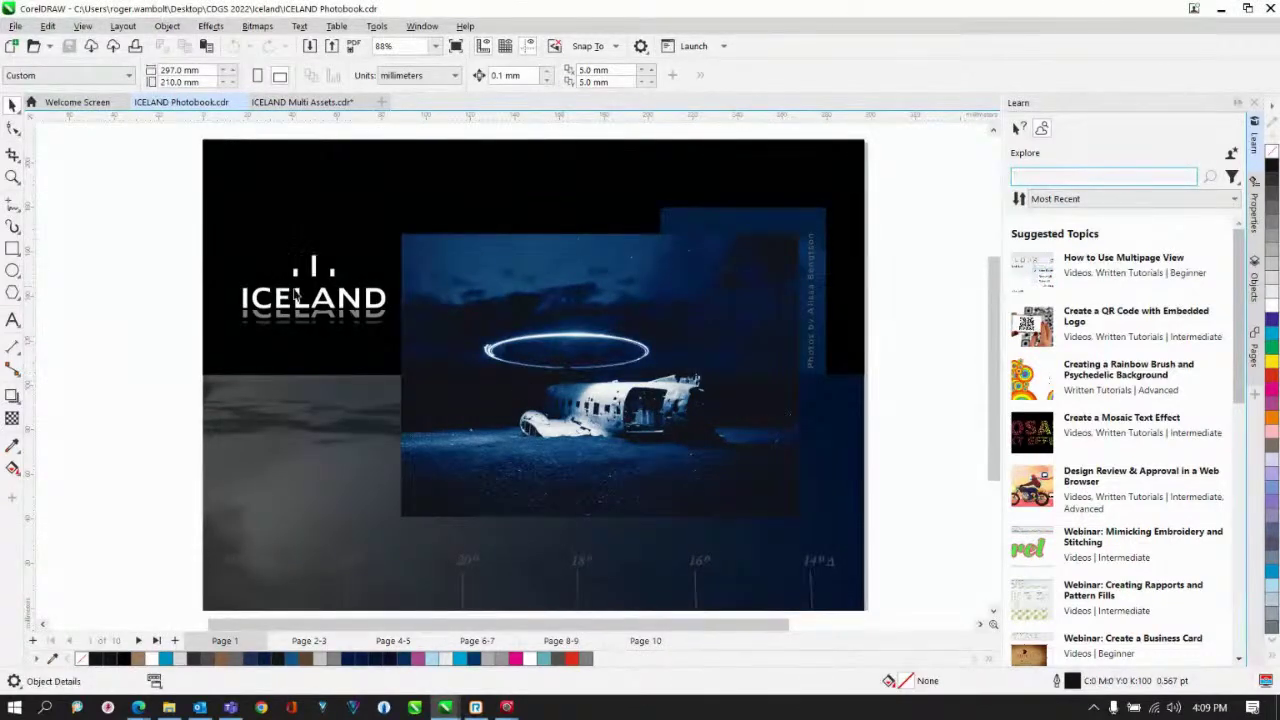
pyautogui.click(346, 316)
pyautogui.click(324, 314)
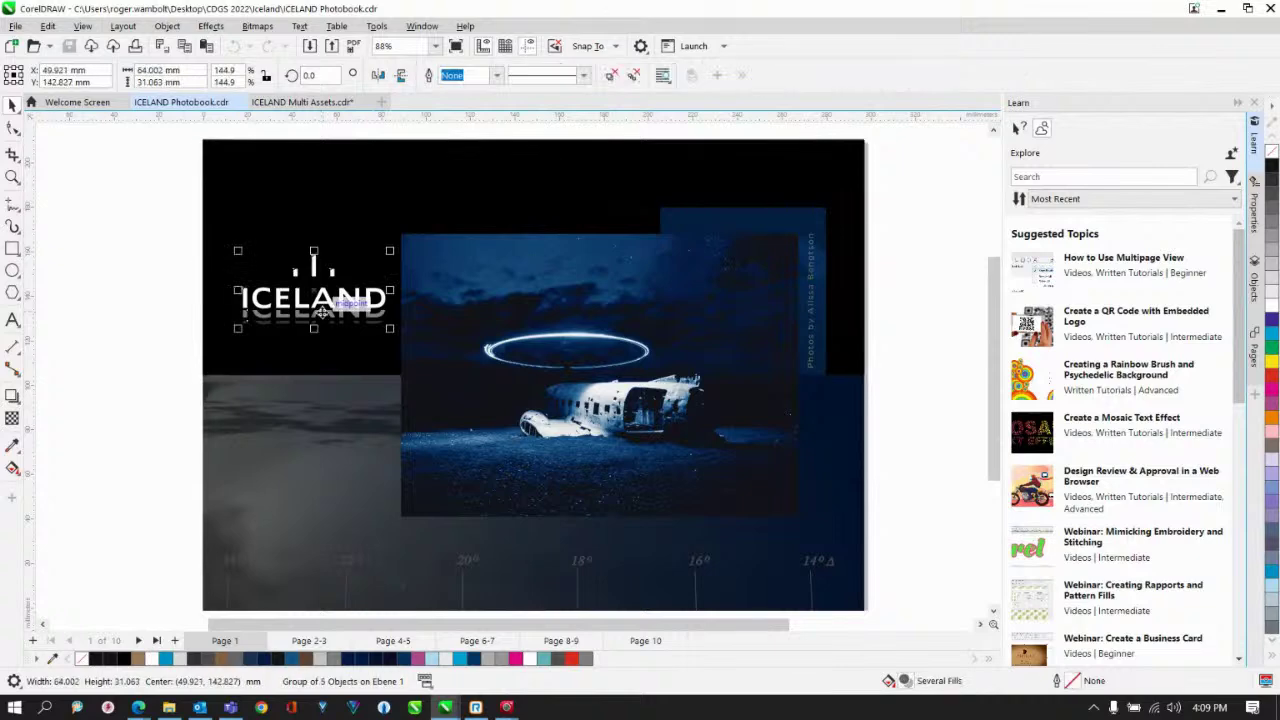
pyautogui.click(1078, 177)
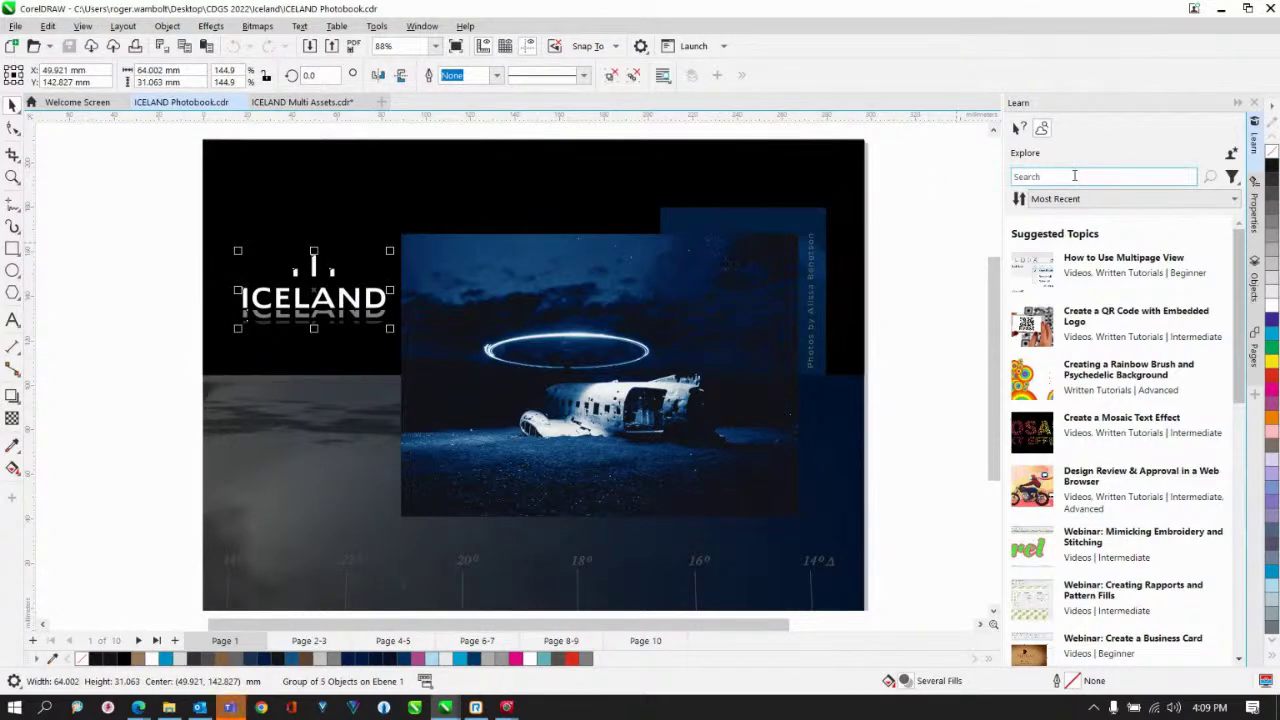
pyautogui.write('sy')
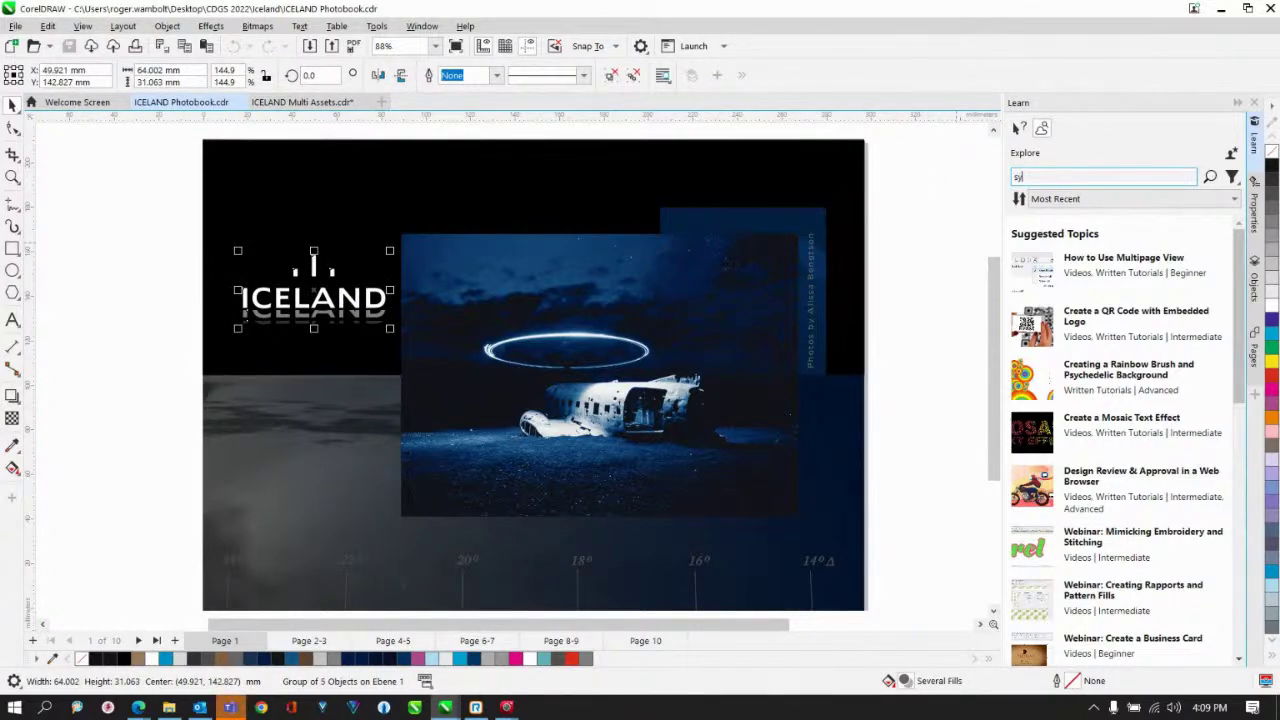
pyautogui.write('mbol')
pyautogui.press('Return')
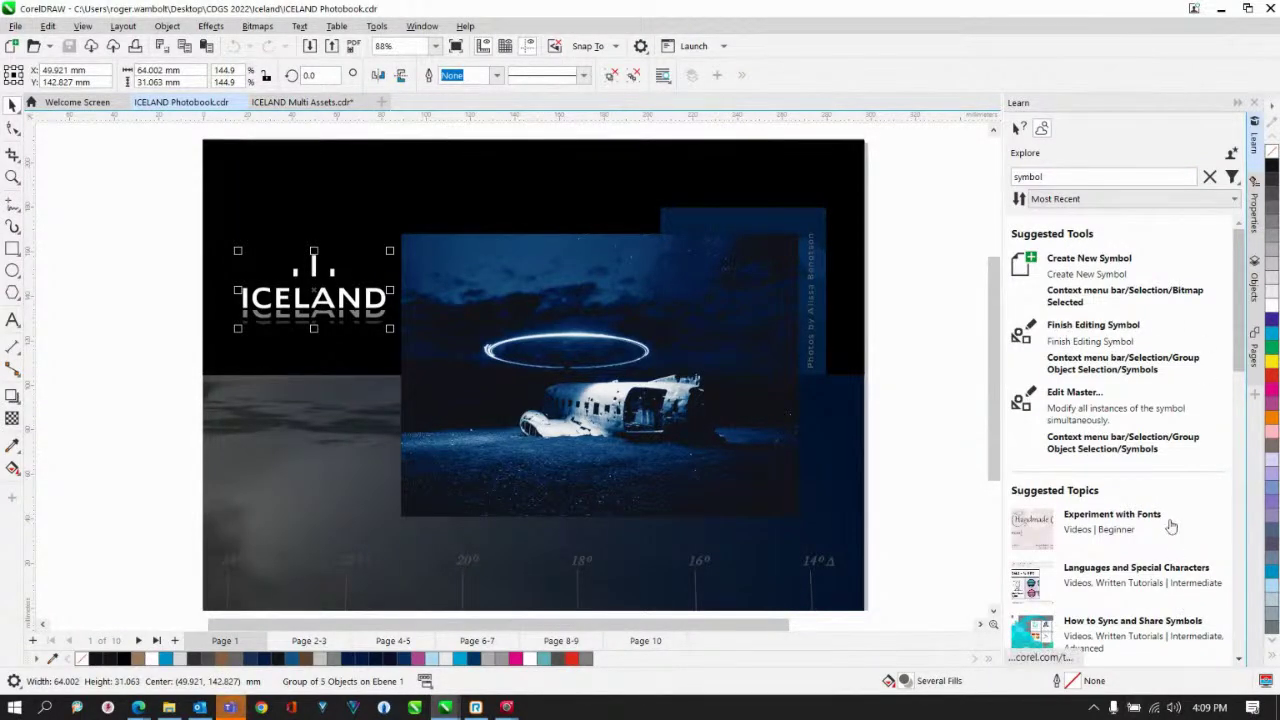
pyautogui.scroll(-2, 1172, 526)
pyautogui.scroll(-3, 1172, 526)
pyautogui.scroll(5, 1172, 526)
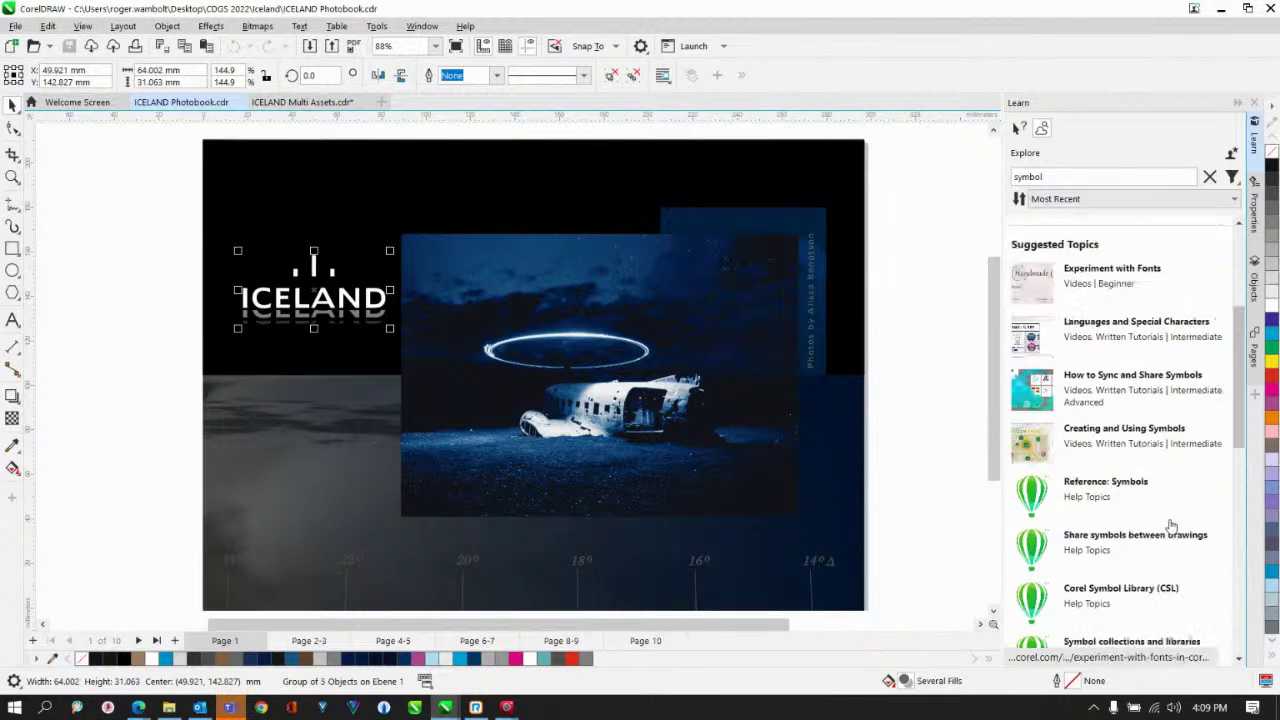
# Filter the symbol search results to Videos only by excluding Tool Hints, Written Tutorials and Help Topics
pyautogui.click(1233, 178)
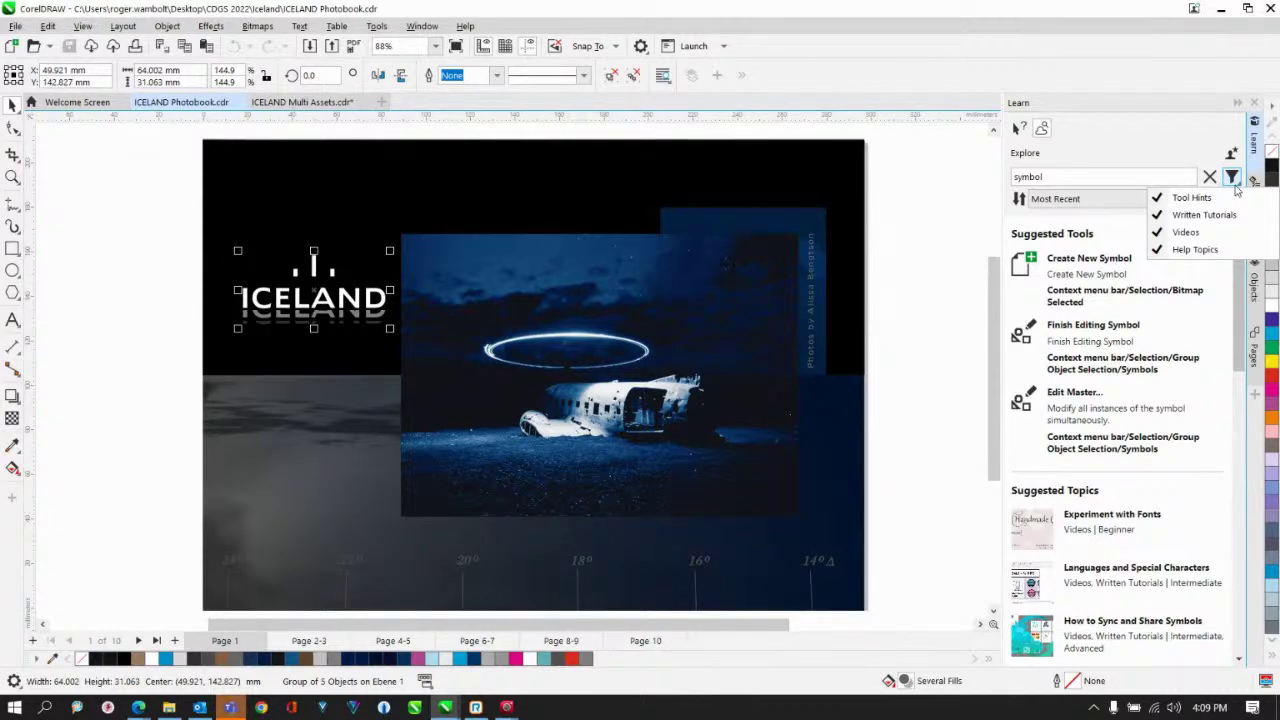
pyautogui.click(1190, 214)
pyautogui.click(1190, 236)
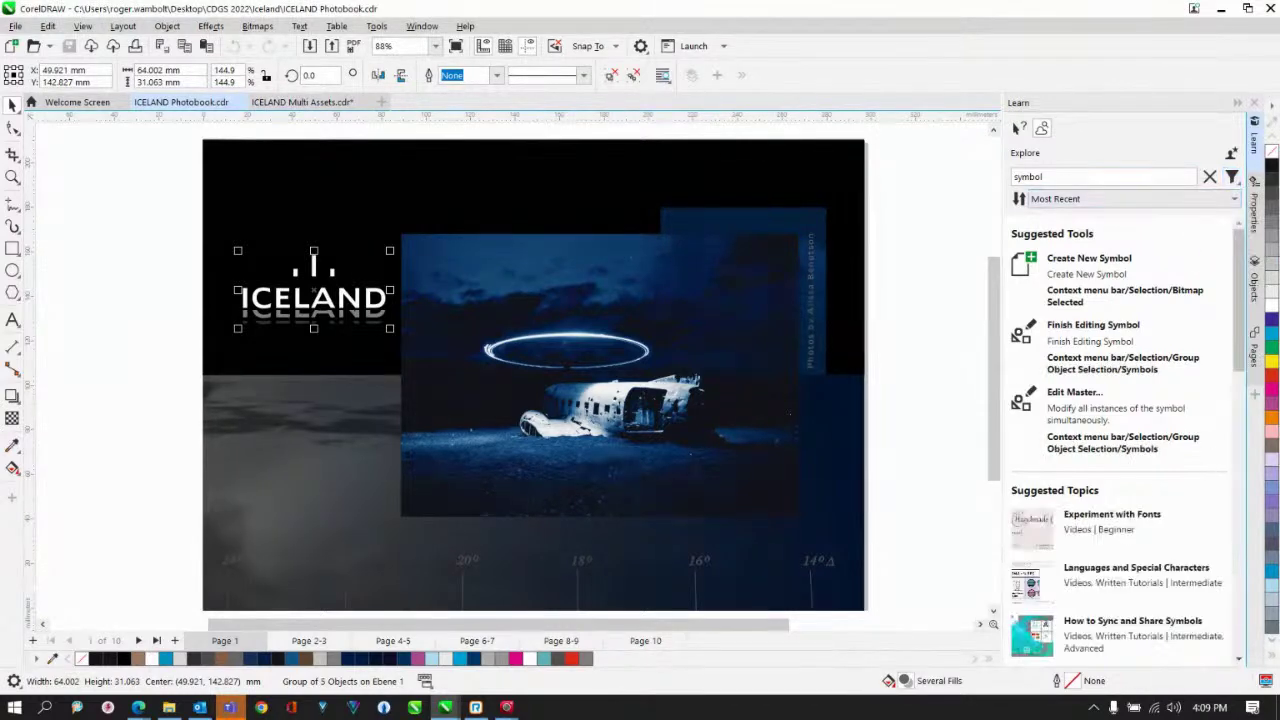
pyautogui.click(1233, 179)
pyautogui.click(1190, 197)
pyautogui.click(1233, 179)
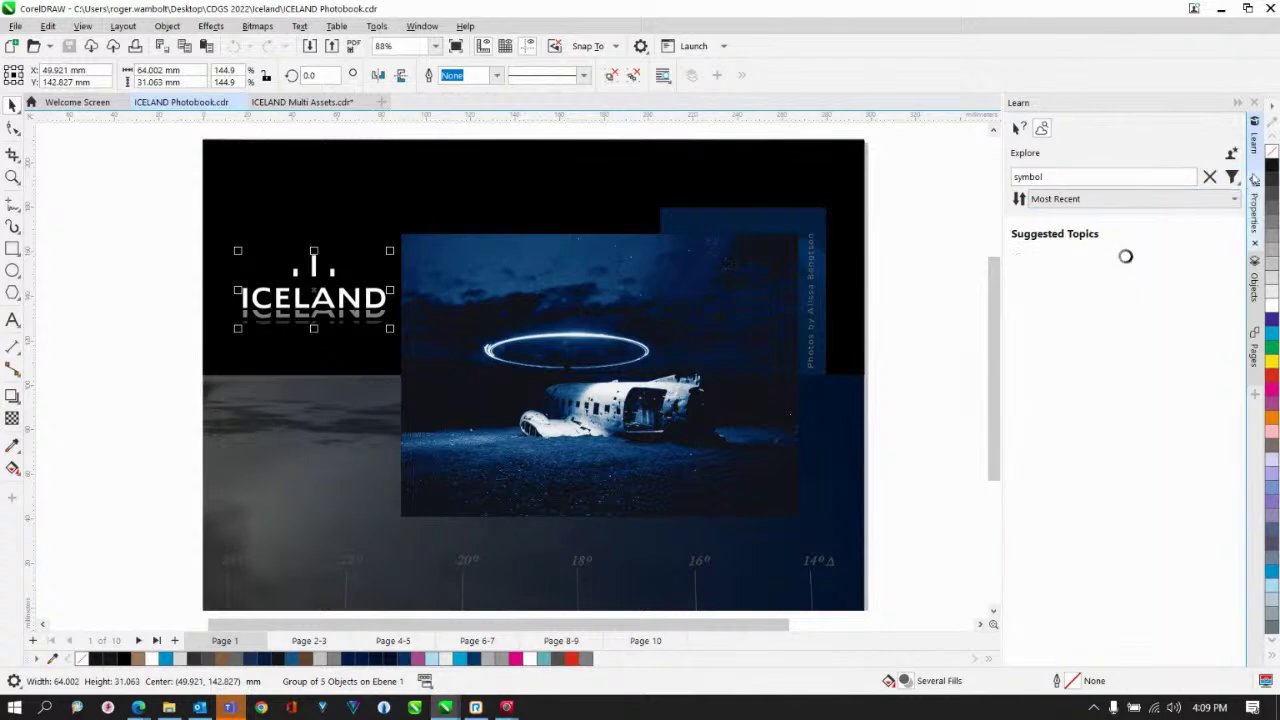
pyautogui.click(1233, 179)
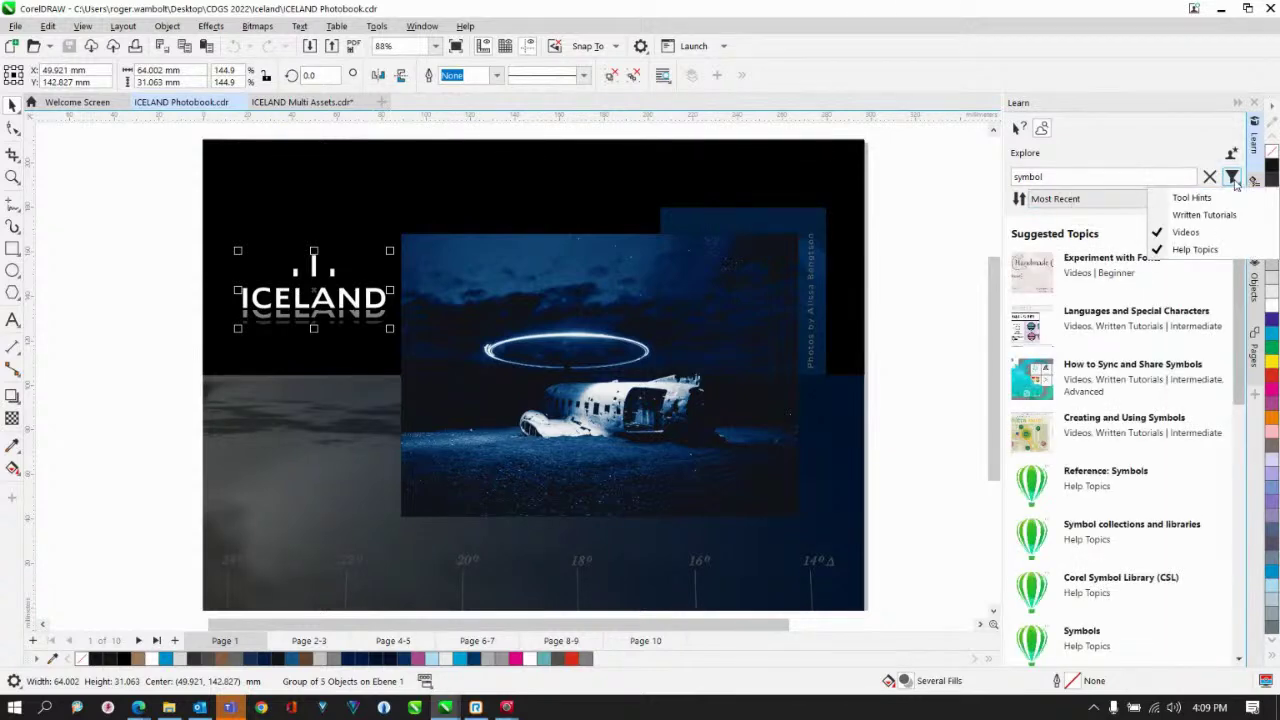
pyautogui.click(1200, 249)
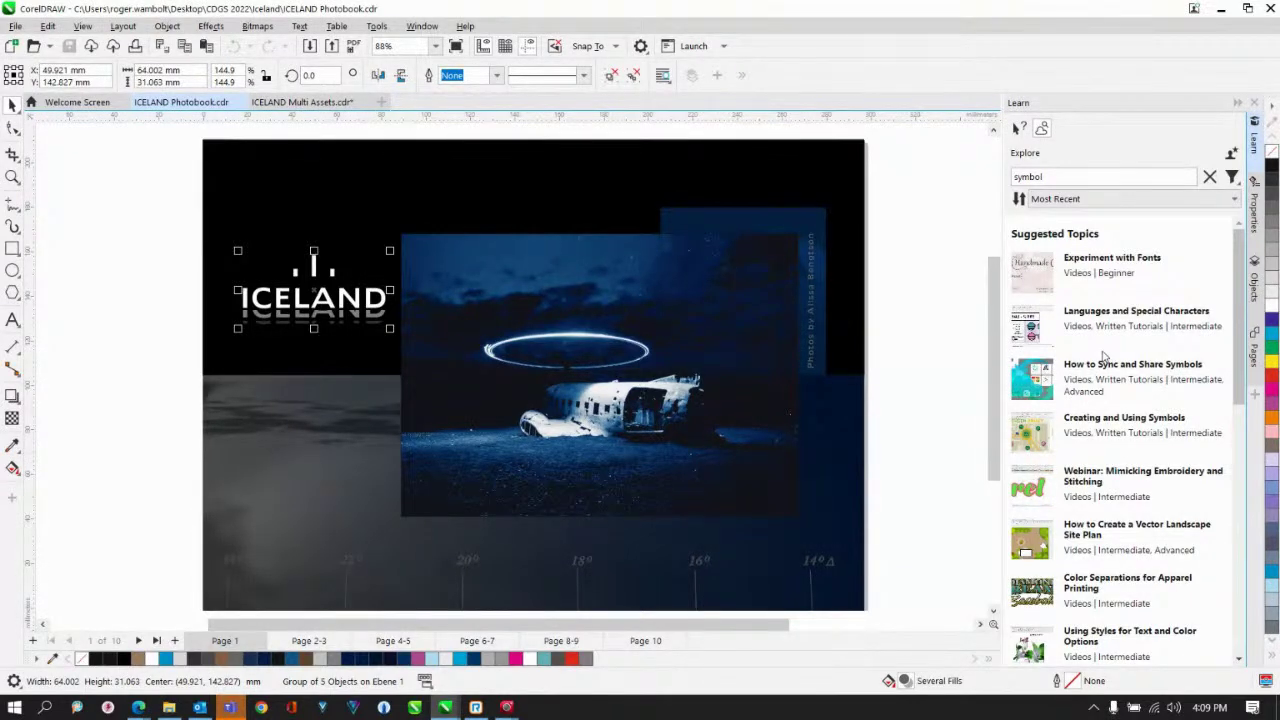
# Deselect the ICELAND logo and go to the pages 2-3 spread
pyautogui.click(53, 247)
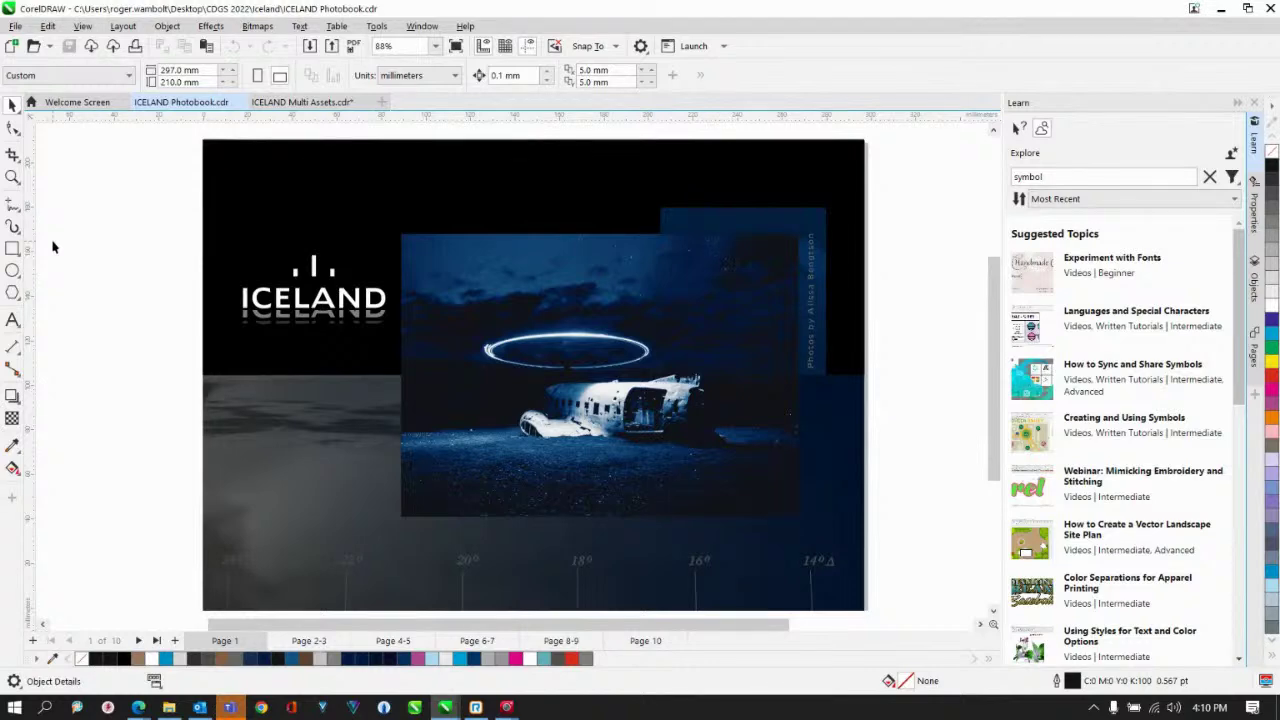
pyautogui.press('pagedown')
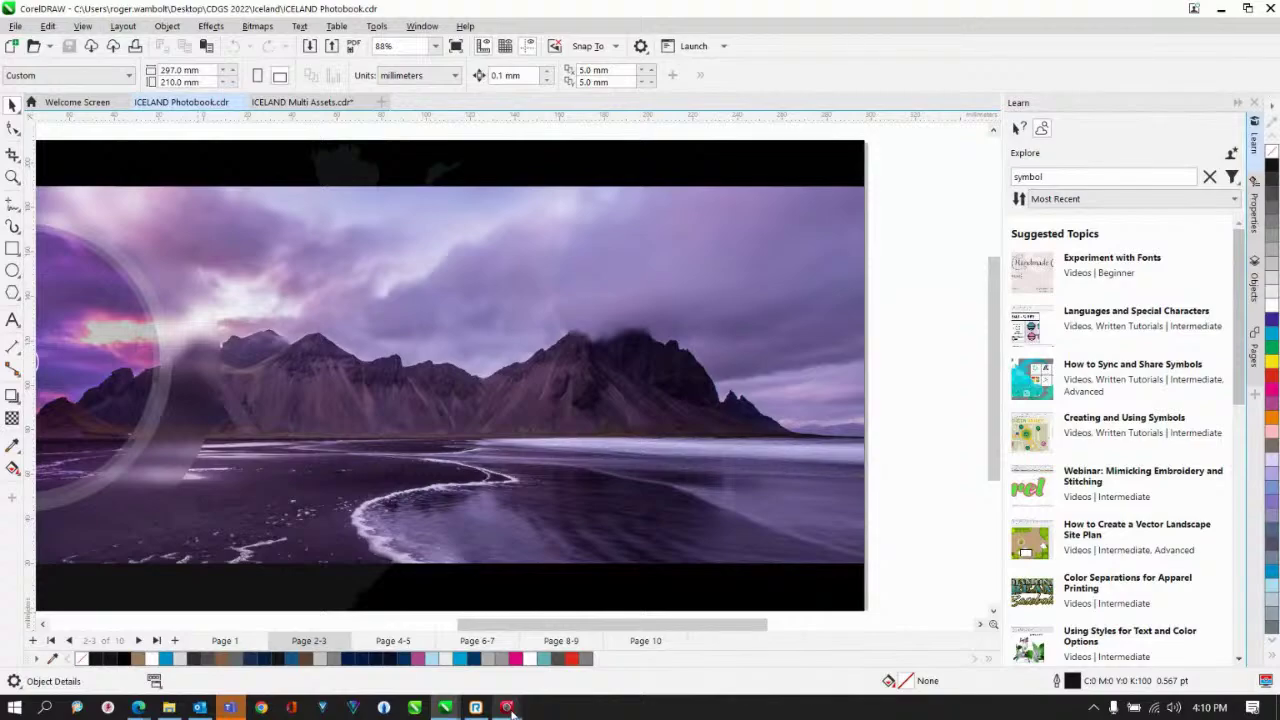
# Switch to the mountain beach photo in Corel PHOTO-PAINT, collapse the Color Balance settings and review the list of available adjustments
pyautogui.moveTo(507, 708)
pyautogui.click(480, 657)
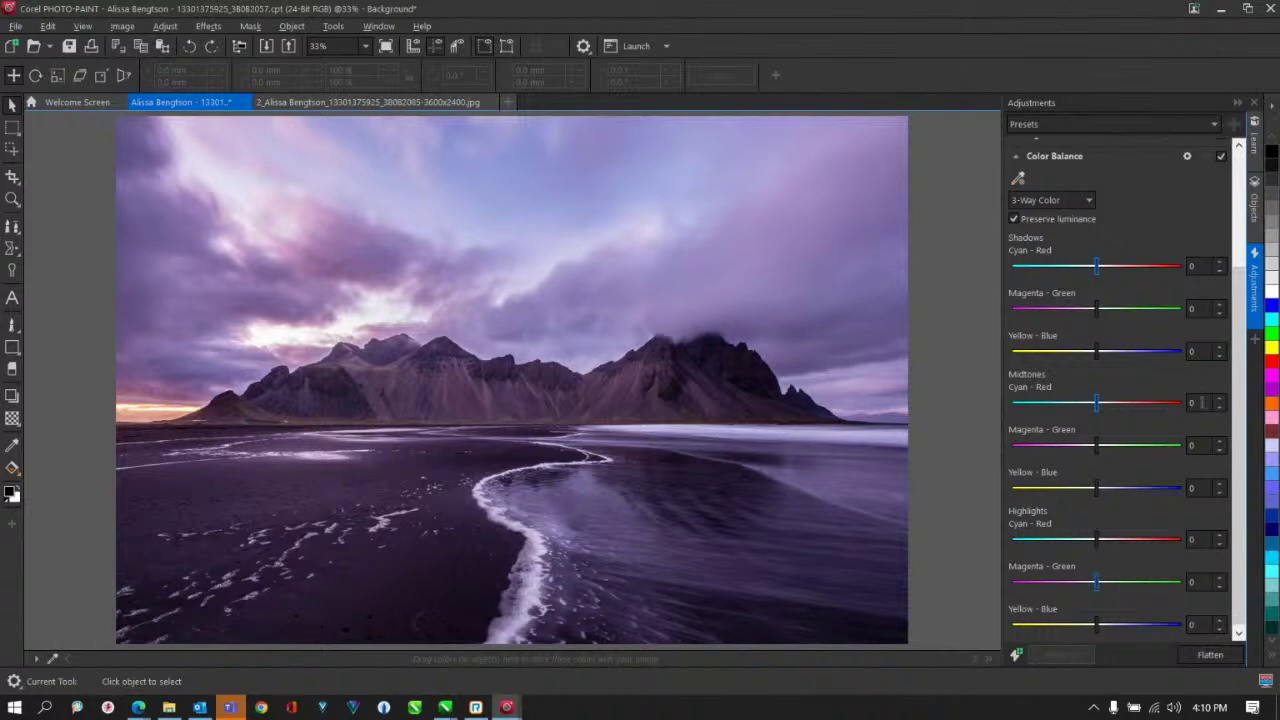
pyautogui.click(1015, 157)
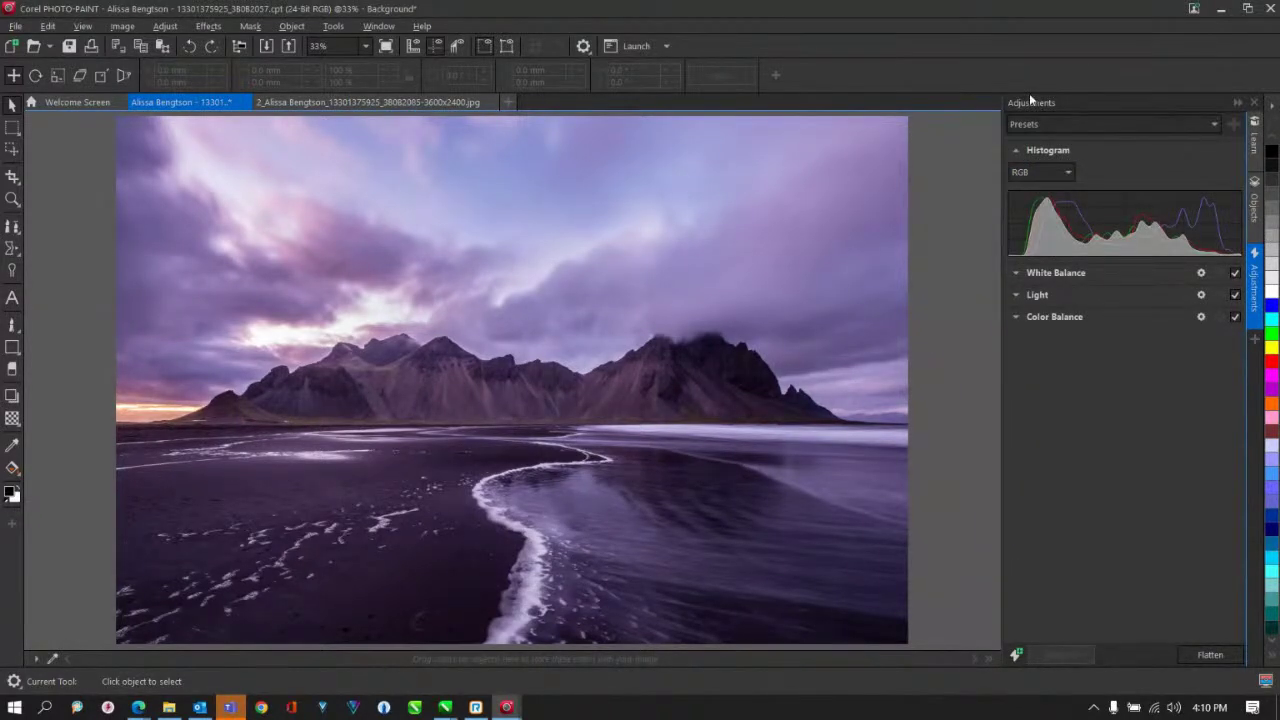
pyautogui.click(169, 28)
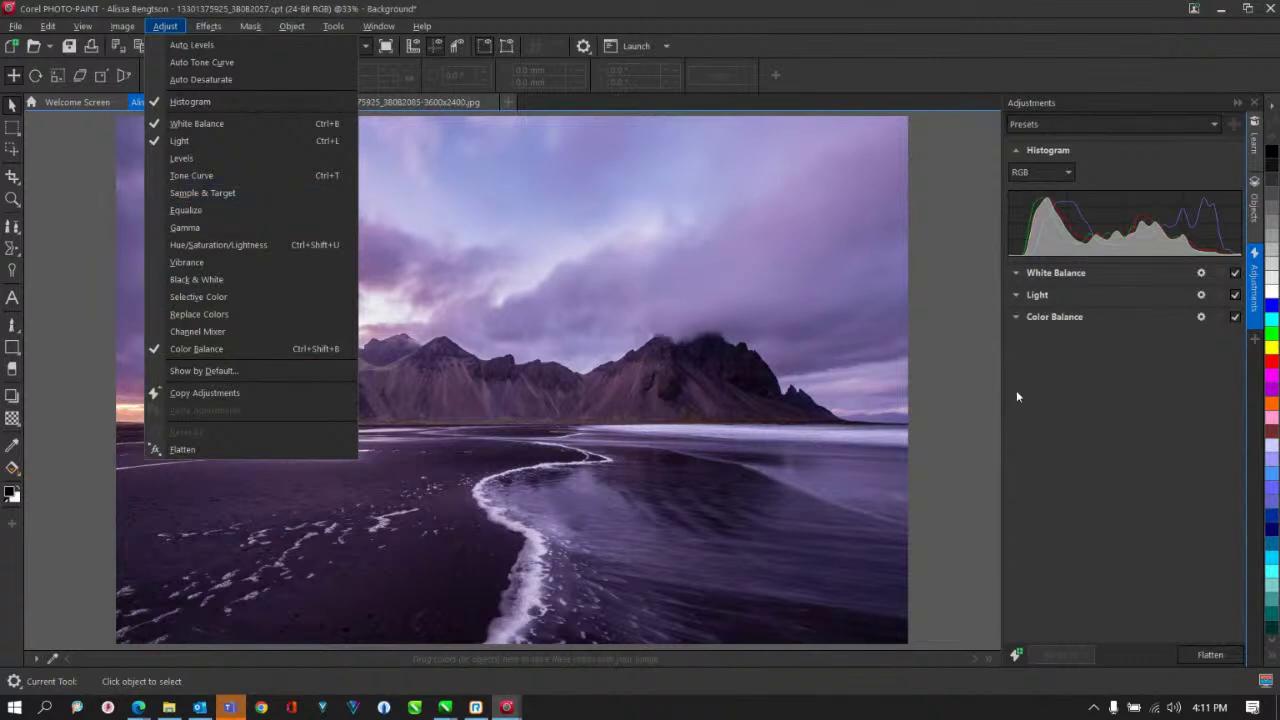
pyautogui.click(1117, 403)
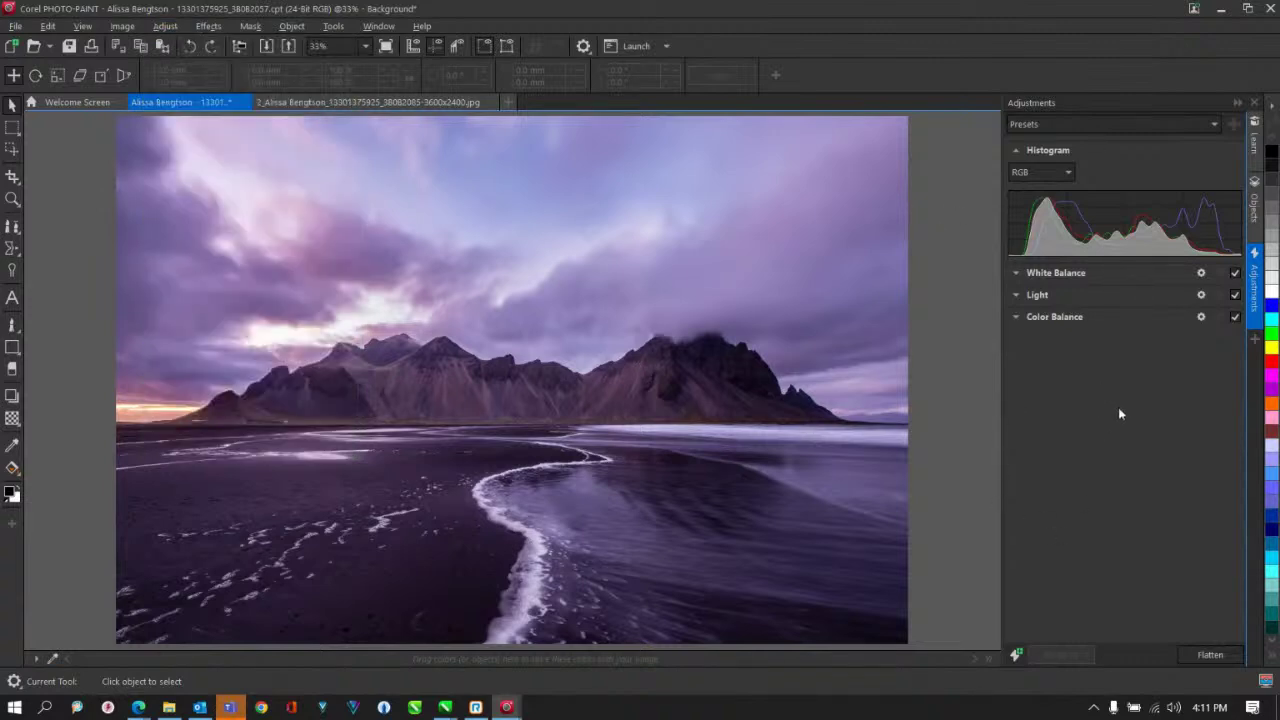
# Set the White Balance temperature to 4910 and the Light contrast to 6
pyautogui.click(1016, 273)
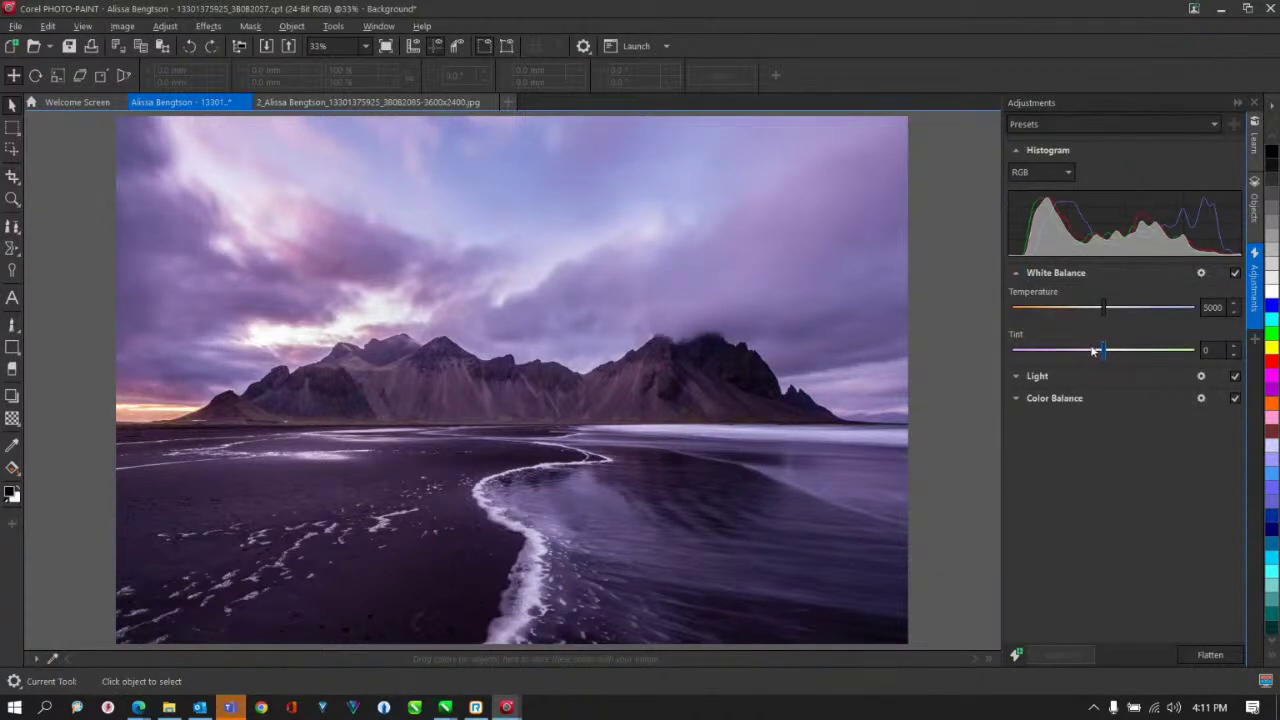
pyautogui.moveTo(1098, 314); pyautogui.dragTo(1103, 350)
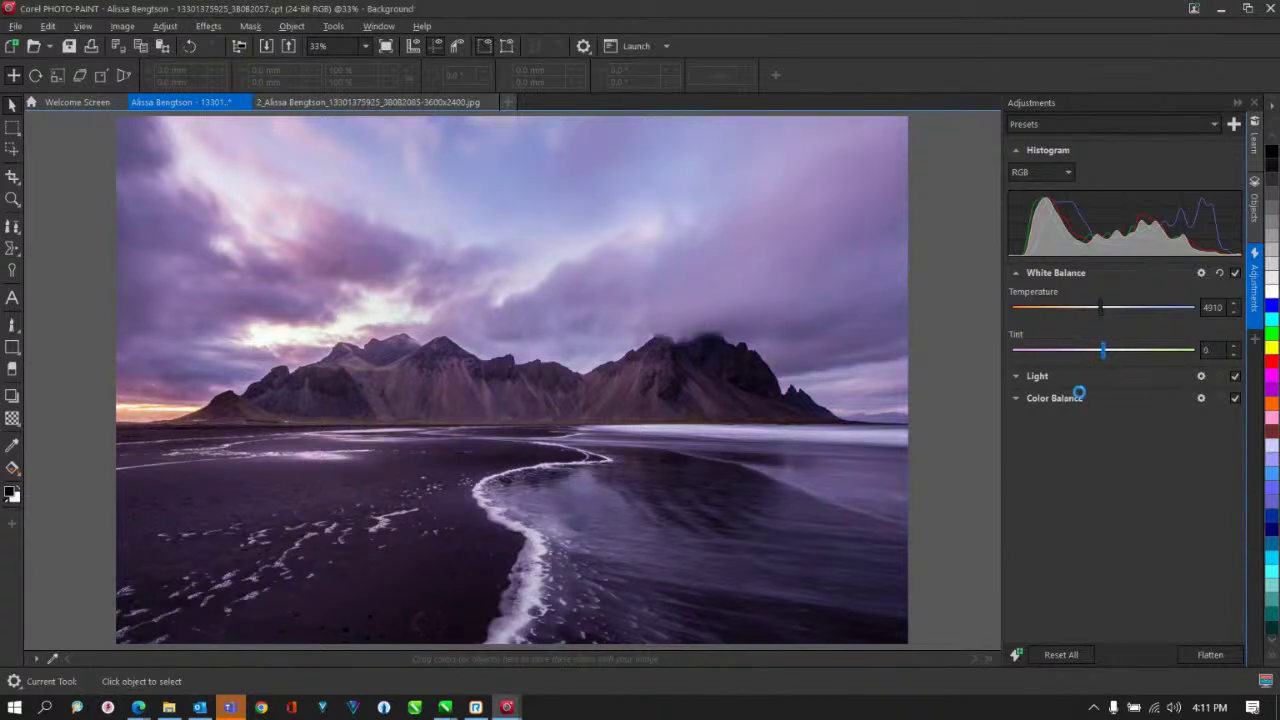
pyautogui.click(1016, 377)
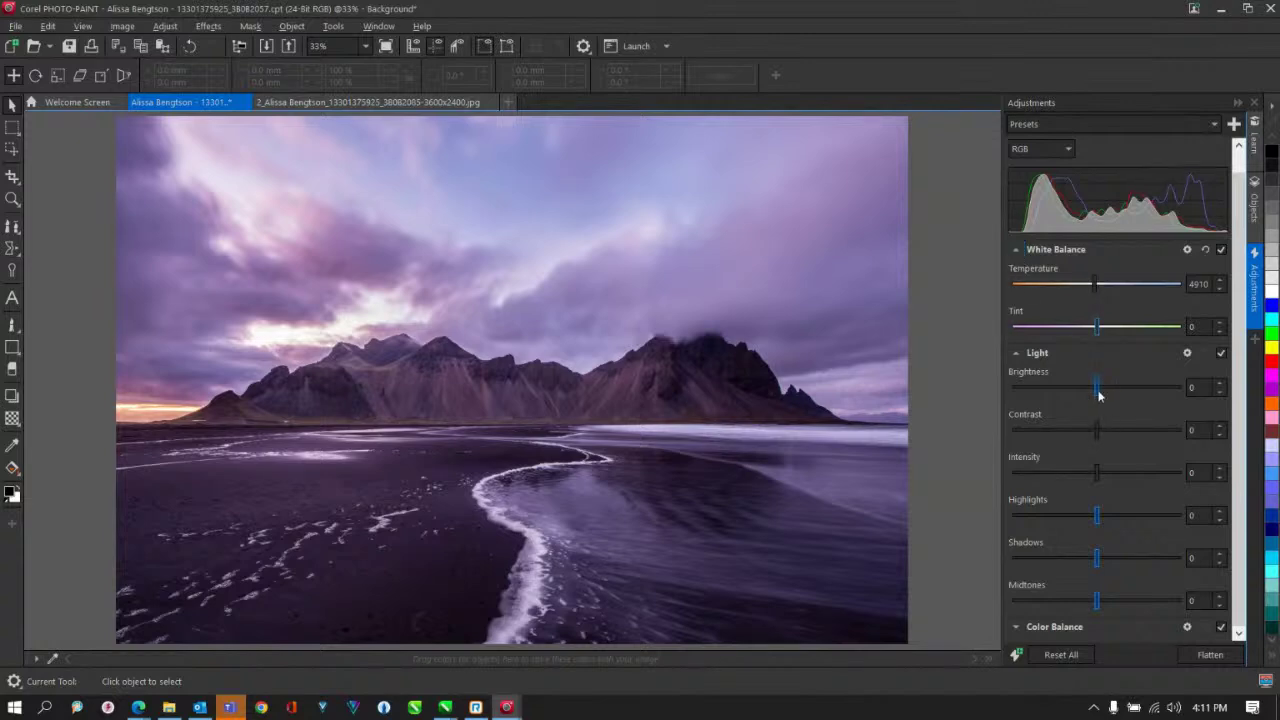
pyautogui.moveTo(1098, 395); pyautogui.dragTo(1103, 430)
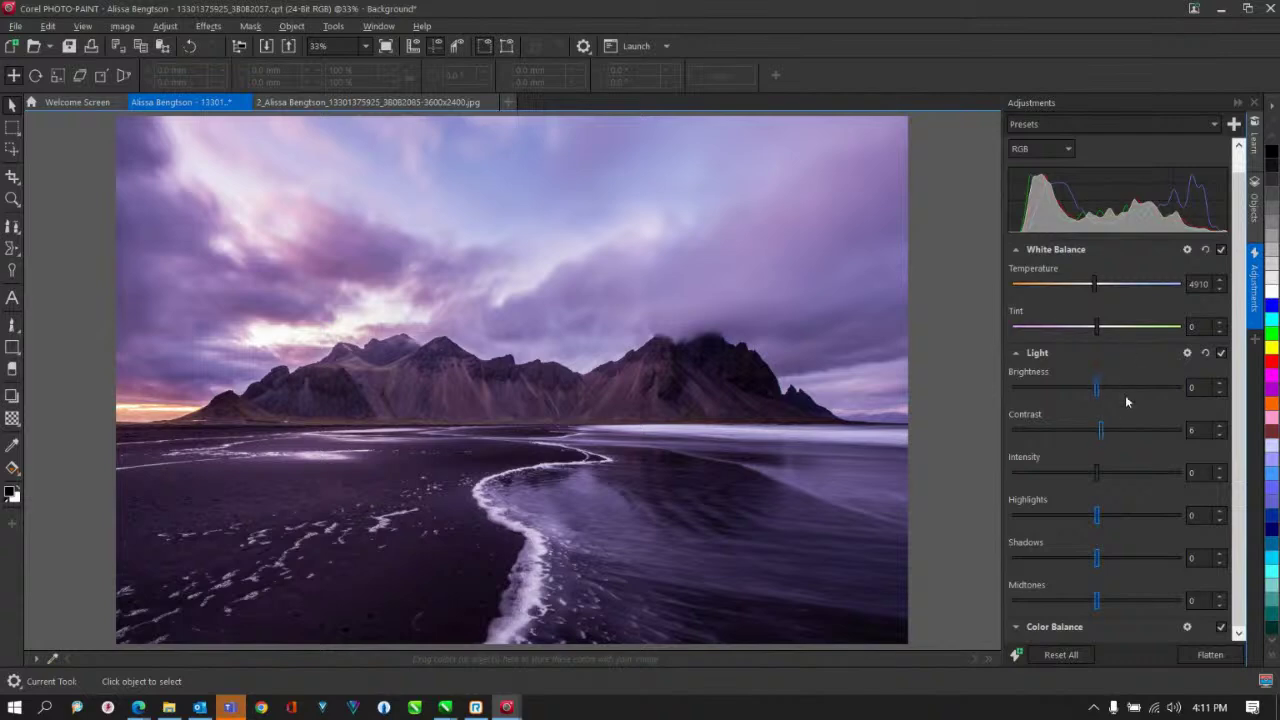
# Try shifting the Cyan - Red balance of the shadows and midtones in Color Balance, and reset all adjustments
pyautogui.click(1015, 249)
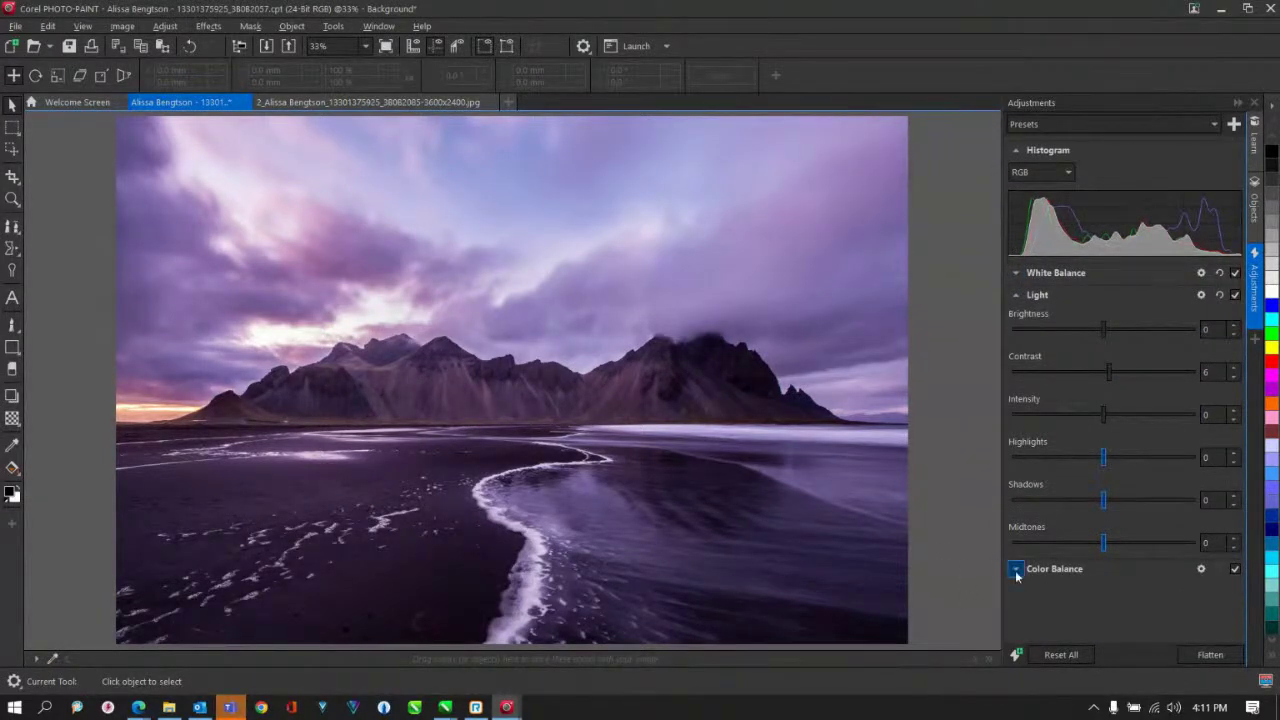
pyautogui.click(1017, 295)
pyautogui.click(1017, 318)
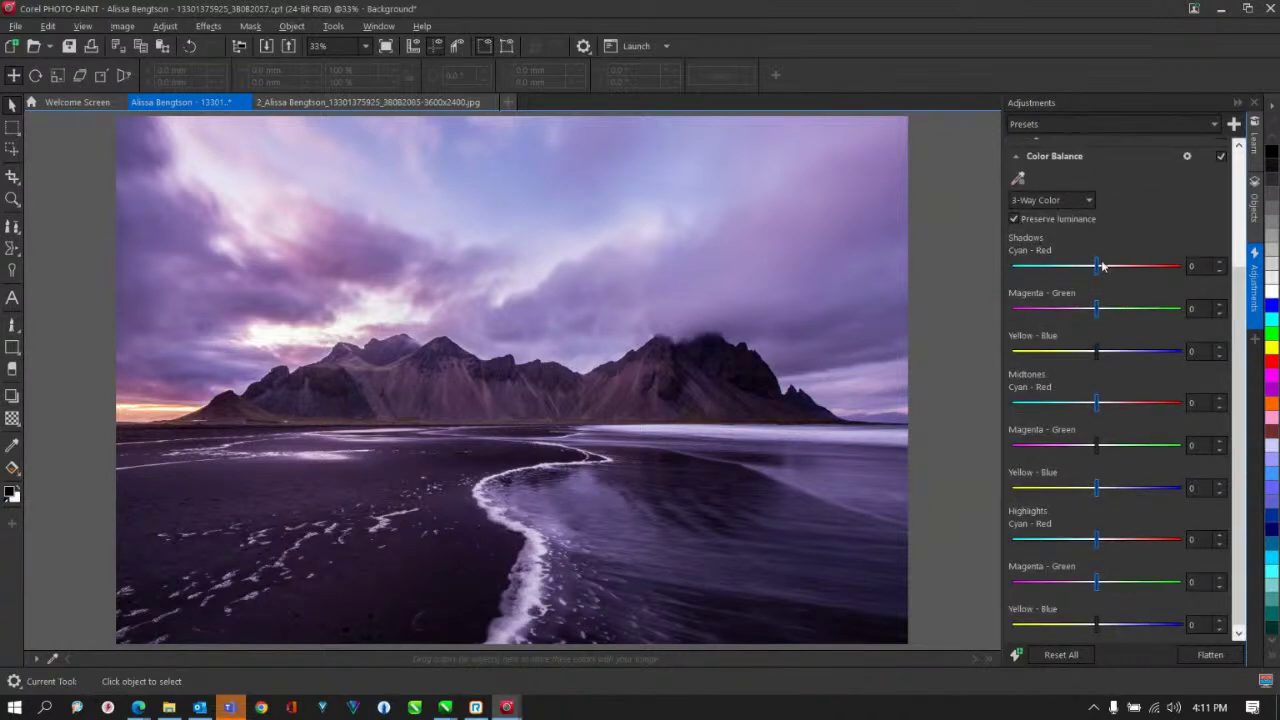
pyautogui.click(1134, 265)
pyautogui.click(1140, 268)
pyautogui.click(1059, 265)
pyautogui.moveTo(1097, 403); pyautogui.dragTo(1118, 403)
pyautogui.click(1046, 655)
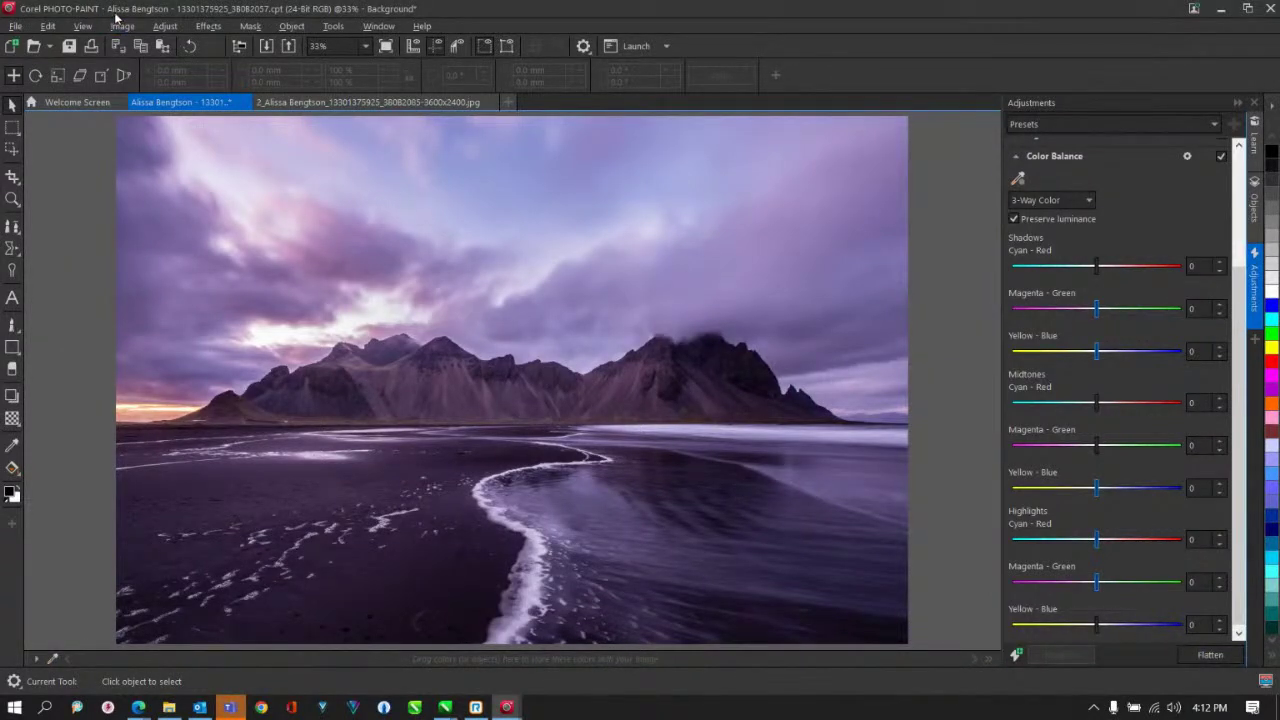
# Convert the photo with the Black & White adjustment, setting Red to -137 and Green to 158
pyautogui.click(165, 26)
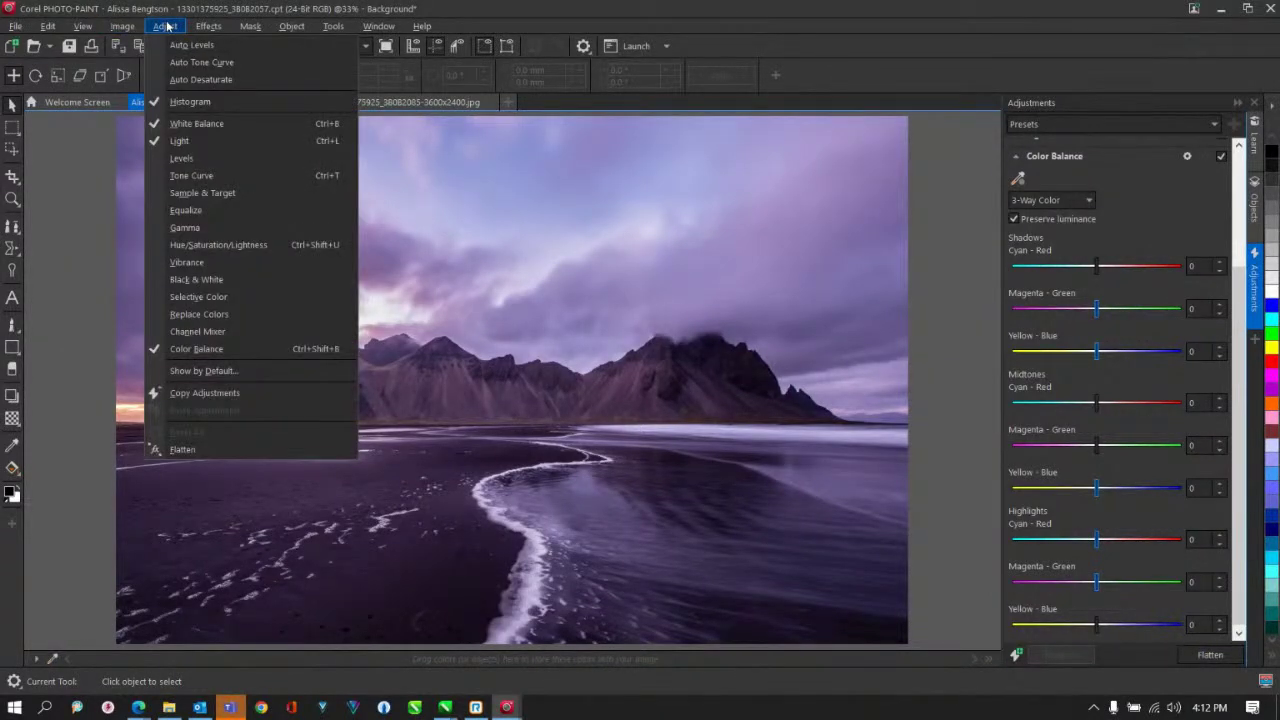
pyautogui.click(213, 280)
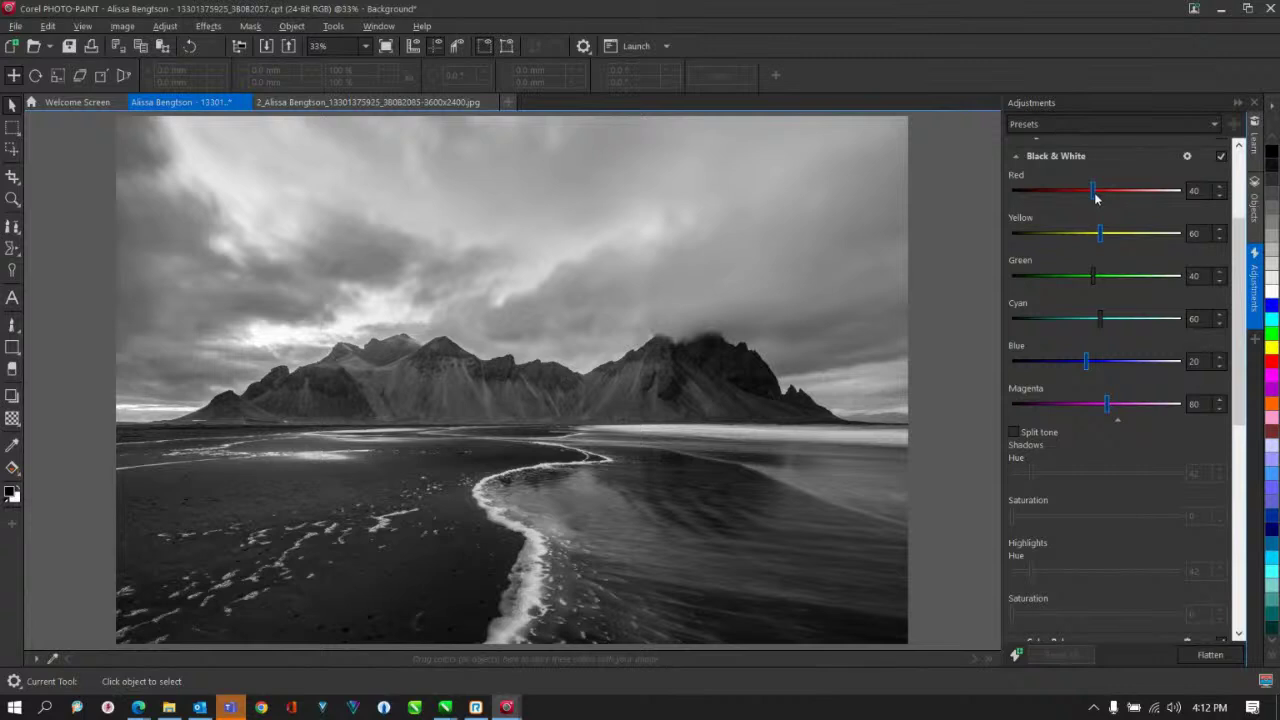
pyautogui.moveTo(1093, 190); pyautogui.dragTo(1035, 197)
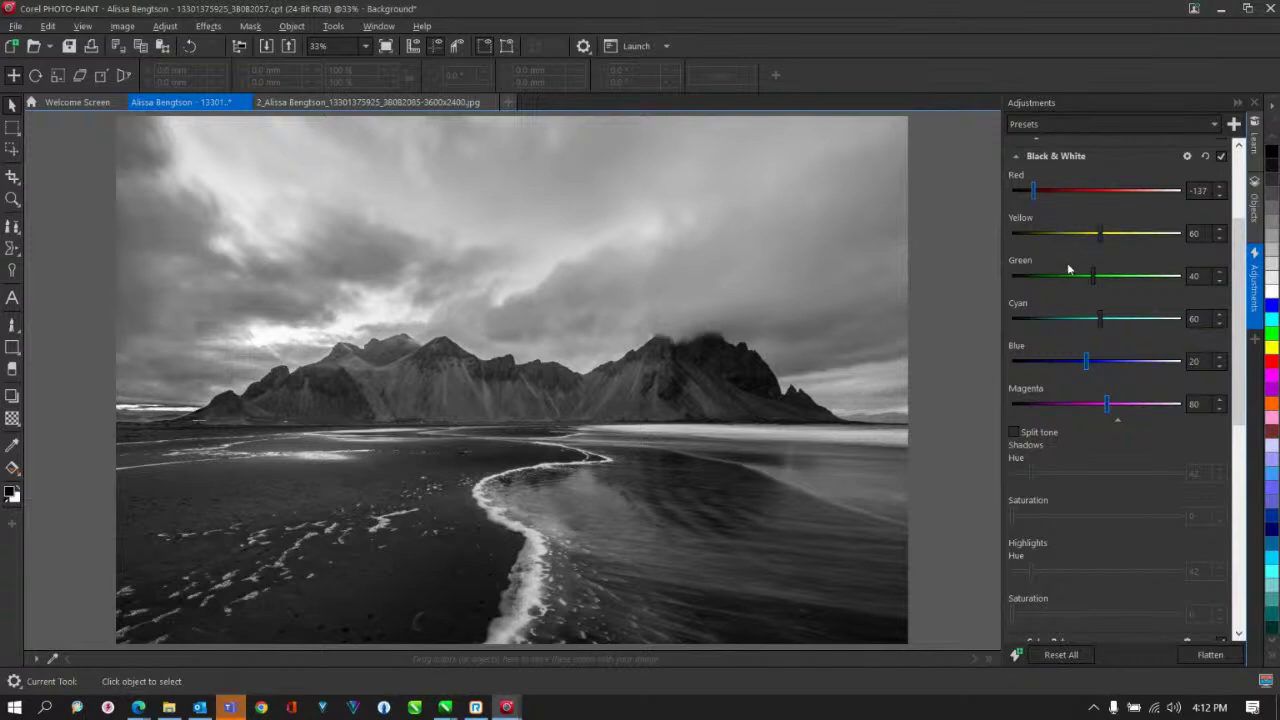
pyautogui.moveTo(1094, 277); pyautogui.dragTo(1134, 285)
# Enable Split tone and tint the shadows blue with Saturation 74 and Hue 204
pyautogui.click(1015, 433)
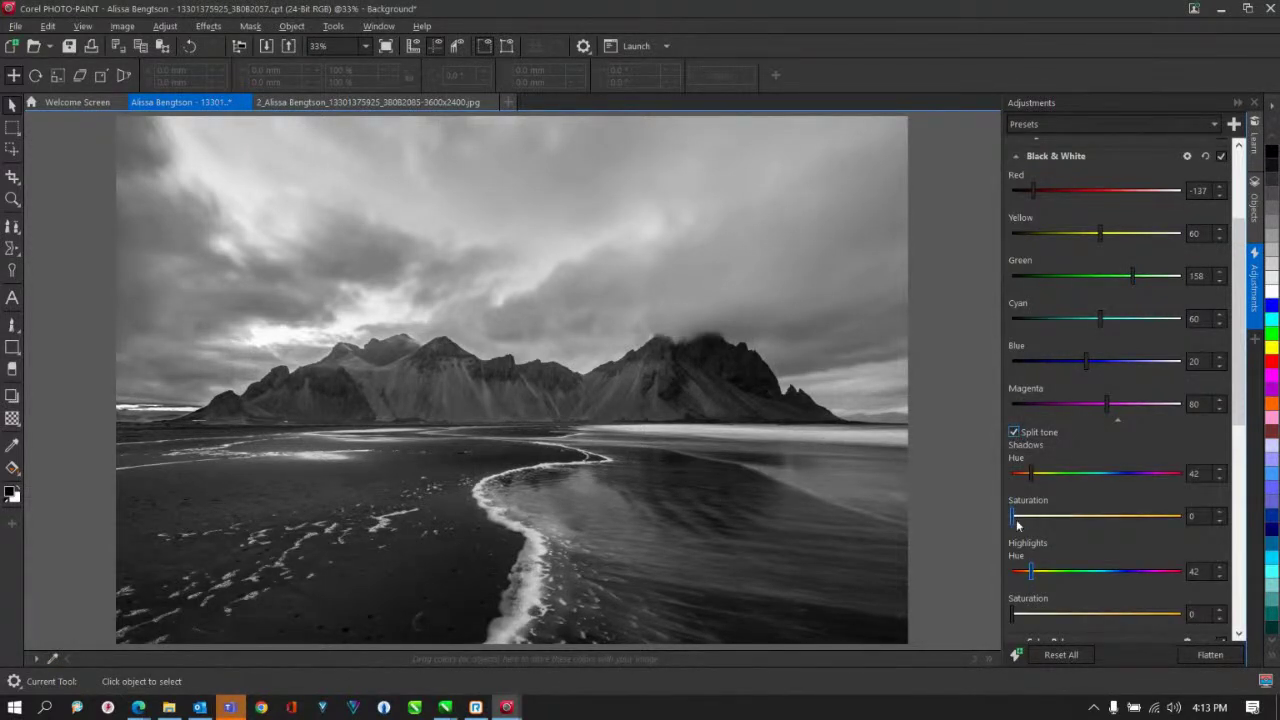
pyautogui.moveTo(1013, 523); pyautogui.dragTo(1116, 524)
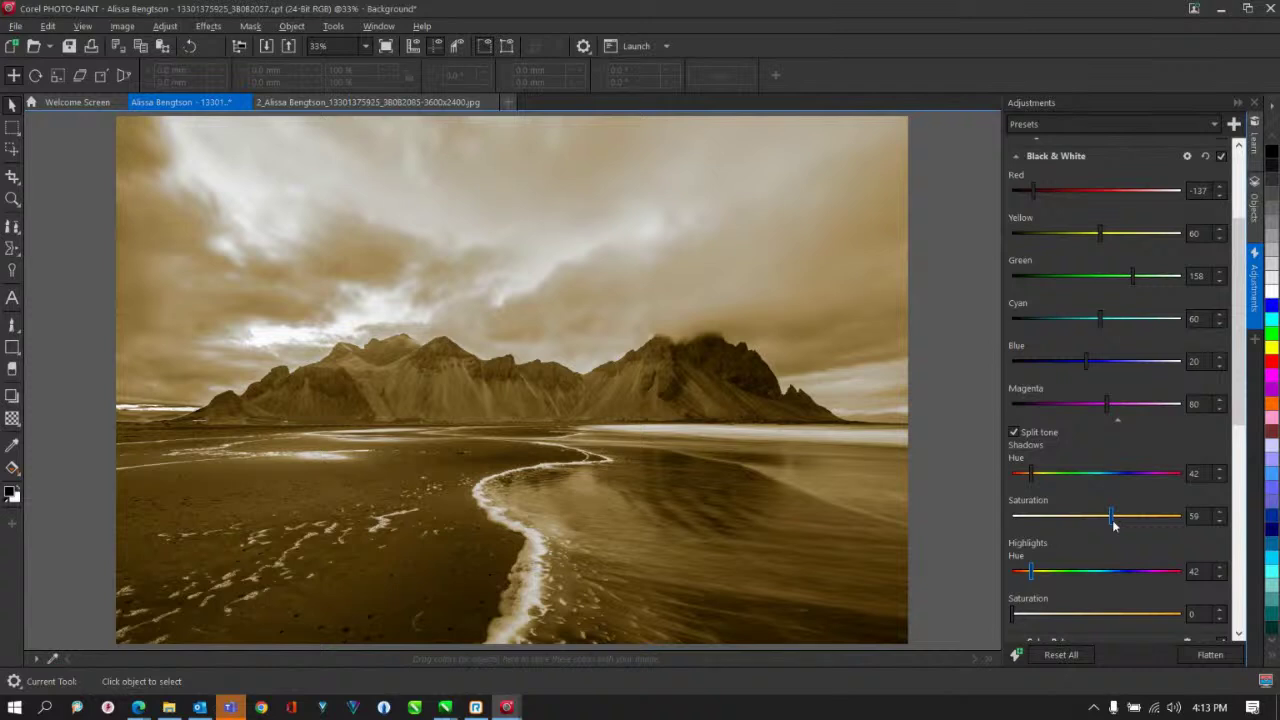
pyautogui.moveTo(1113, 523)
pyautogui.mouseDown()
pyautogui.moveTo(1160, 517)
pyautogui.moveTo(1136, 520)
pyautogui.mouseUp()
pyautogui.moveTo(1030, 478); pyautogui.dragTo(1026, 477)
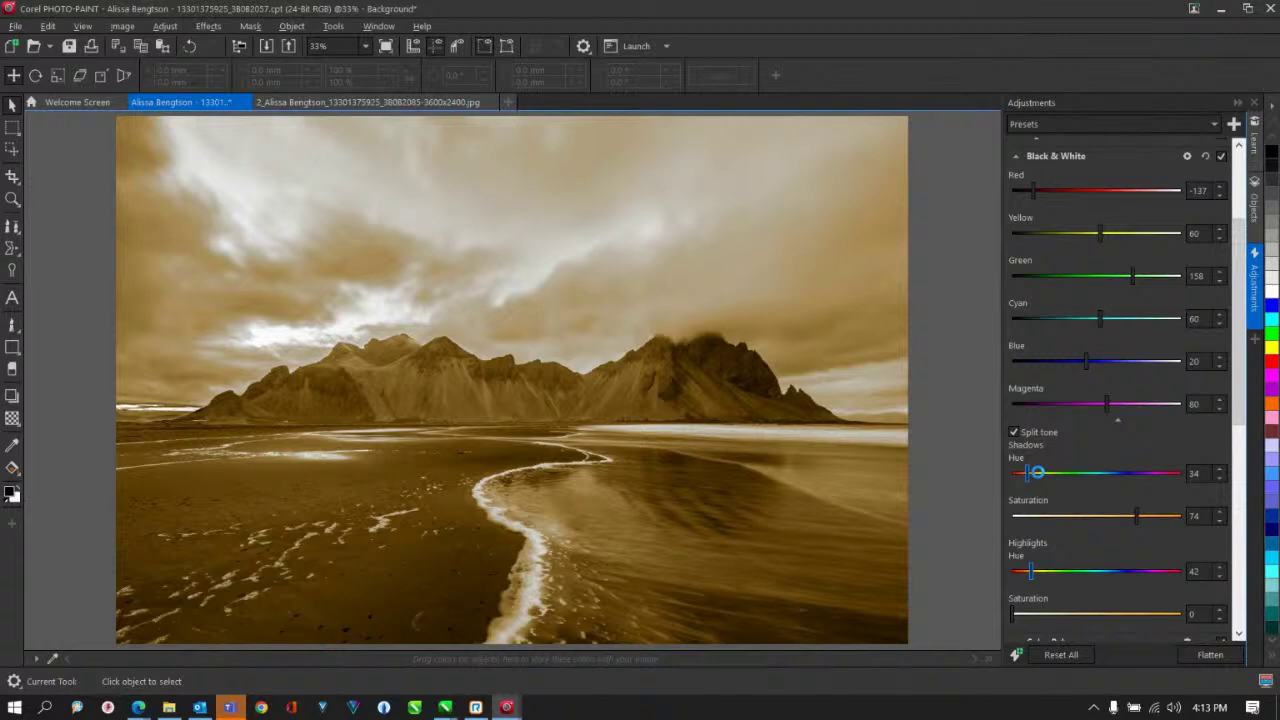
pyautogui.click(1107, 476)
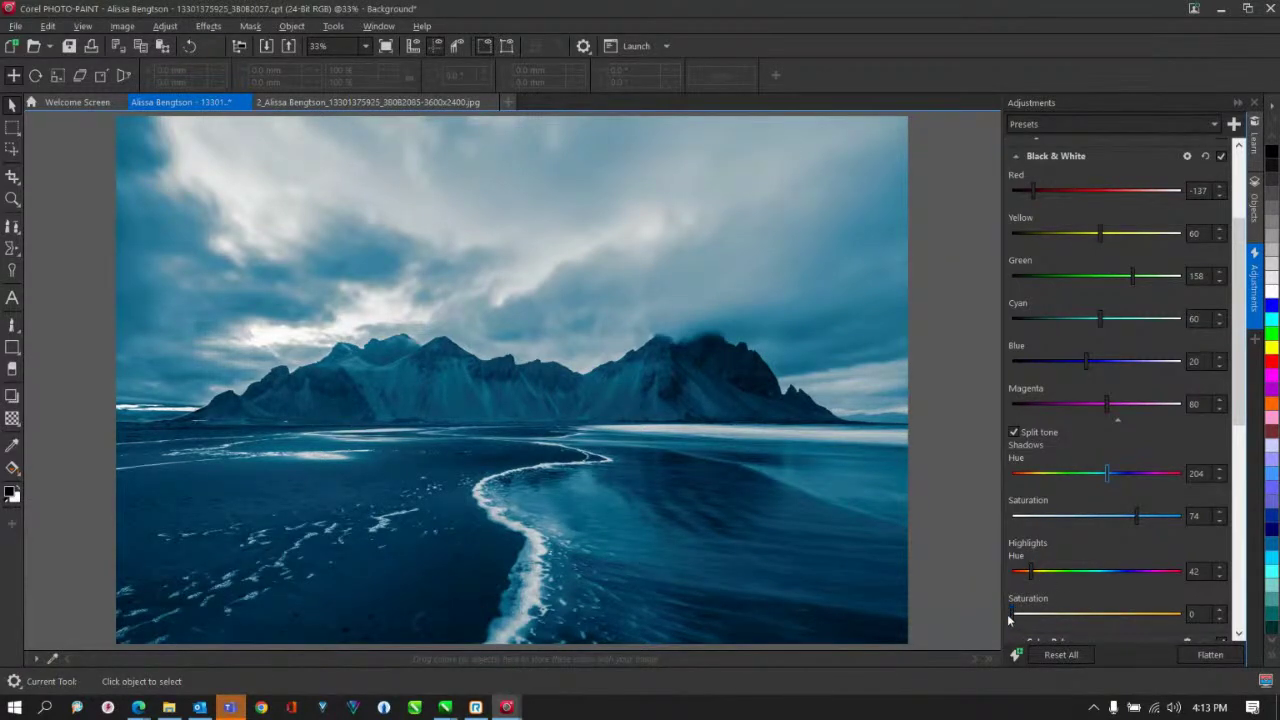
# Tint the split tone highlights pink with Saturation 69 and Hue 305, and collapse the Black & White settings
pyautogui.moveTo(1014, 617); pyautogui.dragTo(1128, 614)
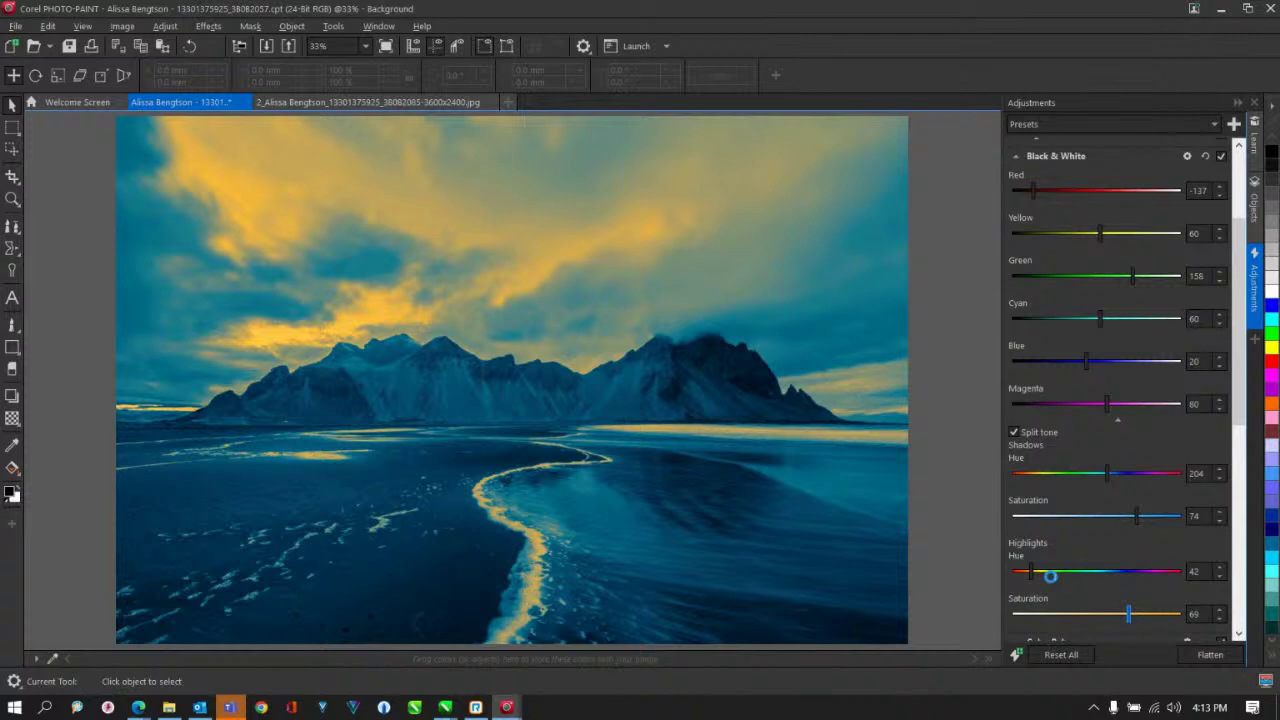
pyautogui.moveTo(1034, 571); pyautogui.dragTo(1155, 567)
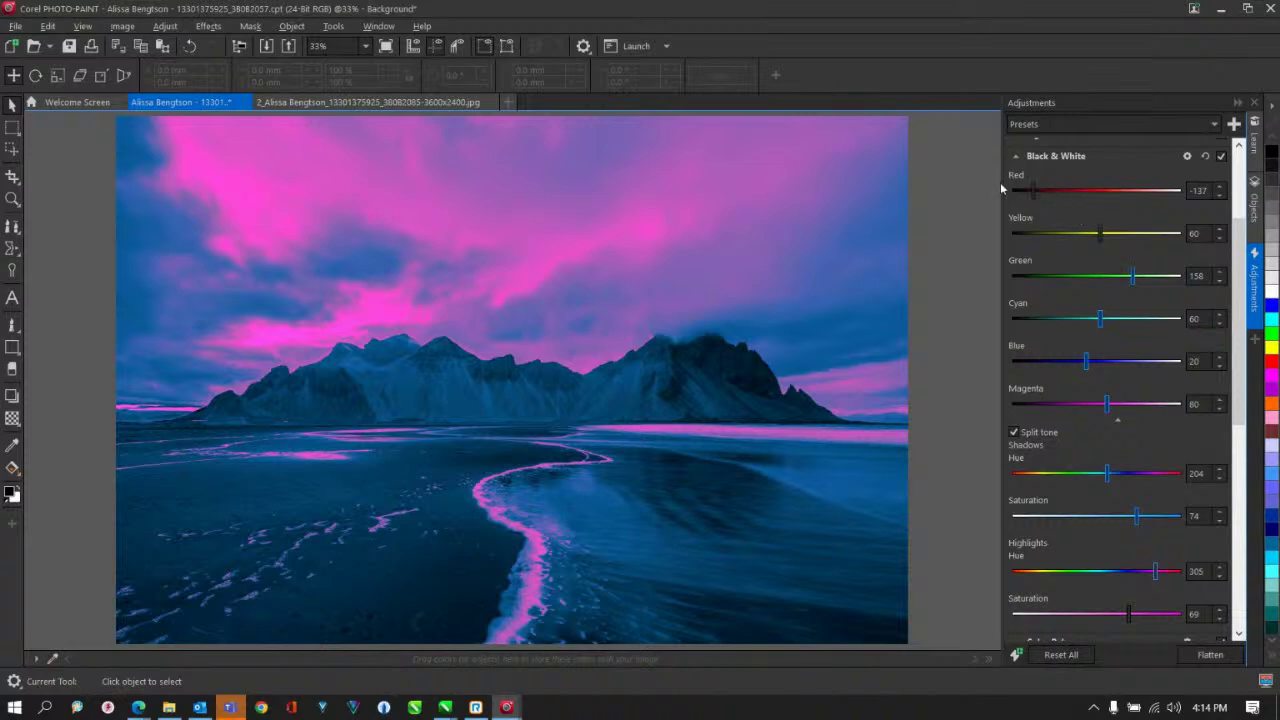
pyautogui.click(1016, 156)
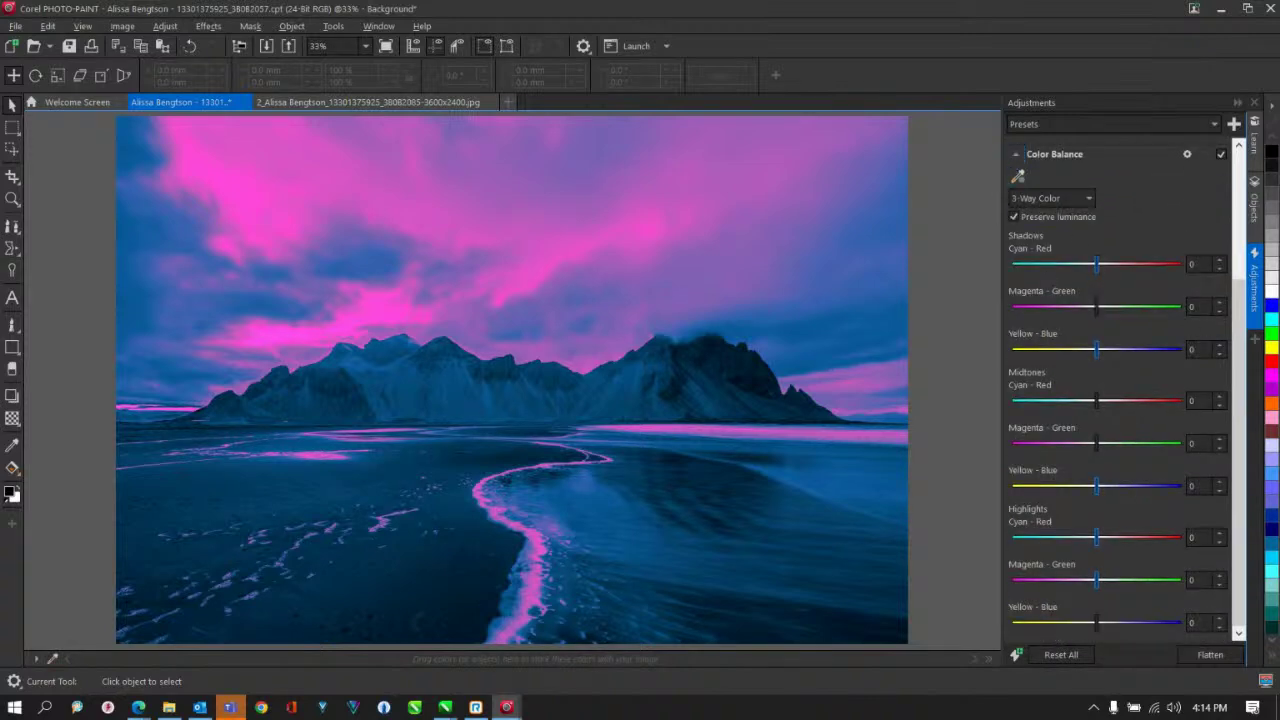
# Try the bright and dark midtones presets on the photo, and view the image with the Adjustments docker temporarily collapsed
pyautogui.click(1044, 126)
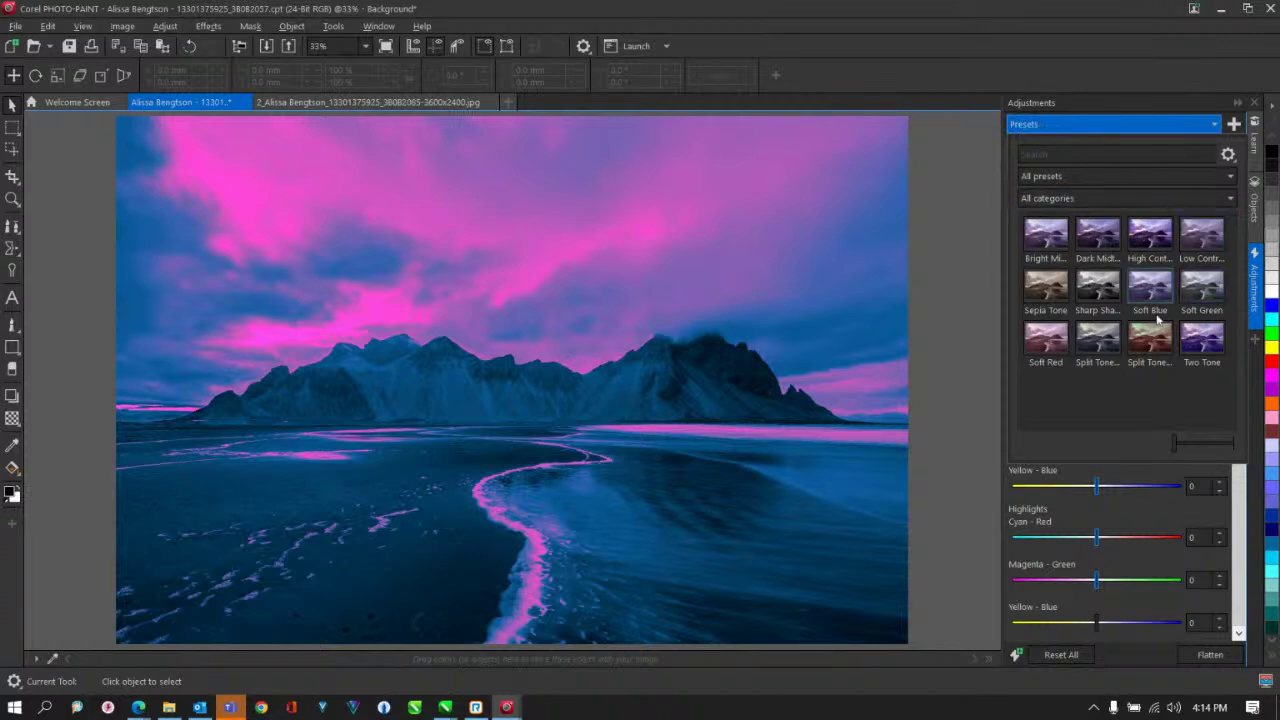
pyautogui.click(1103, 240)
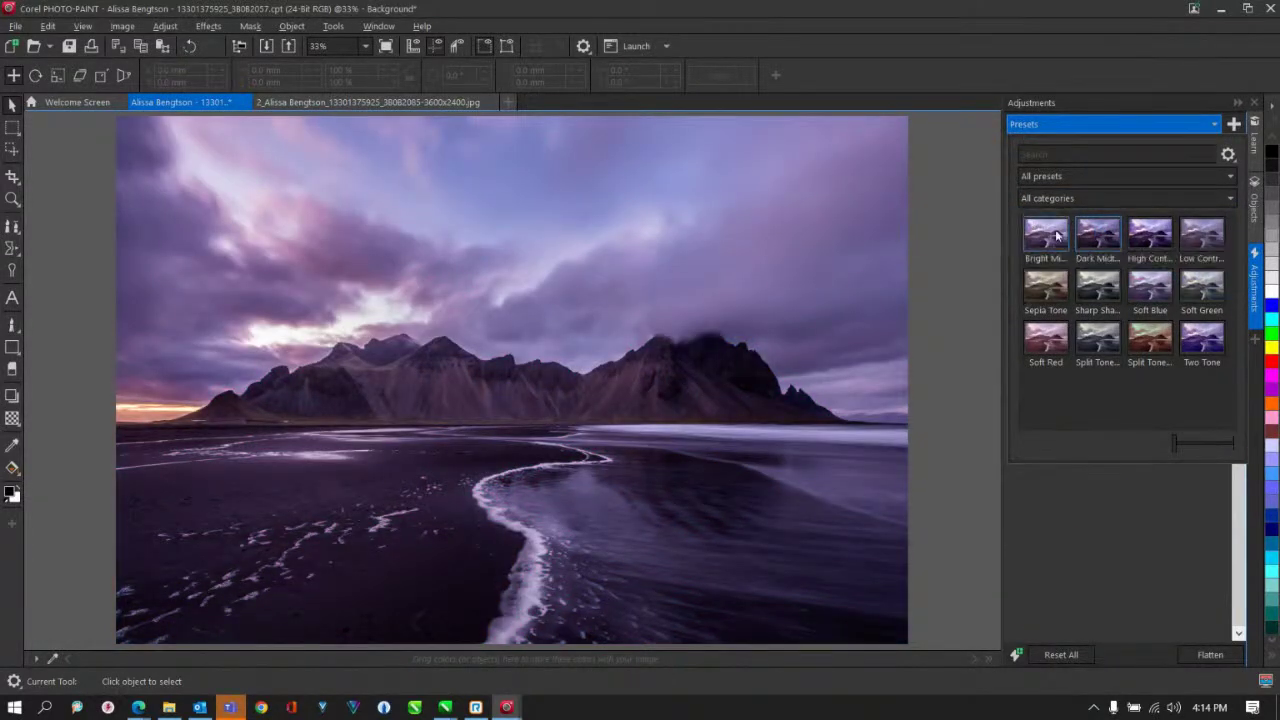
pyautogui.click(1058, 240)
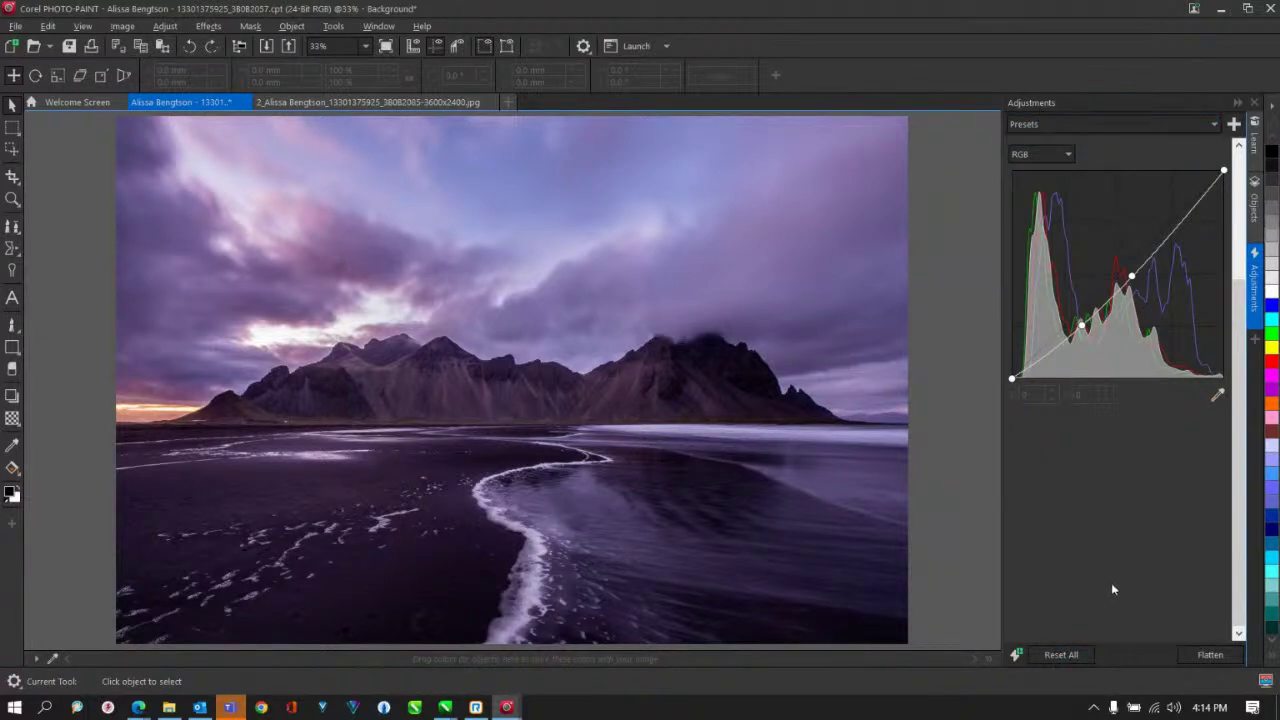
pyautogui.click(1257, 297)
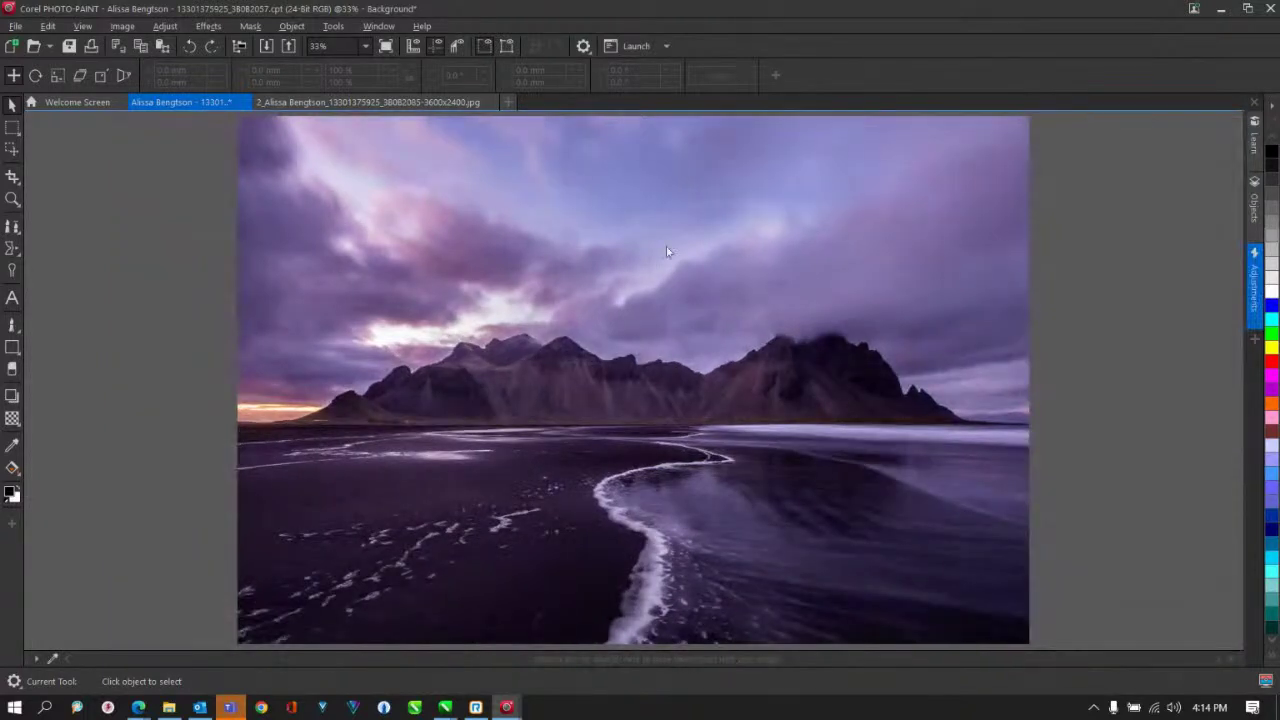
pyautogui.click(1253, 285)
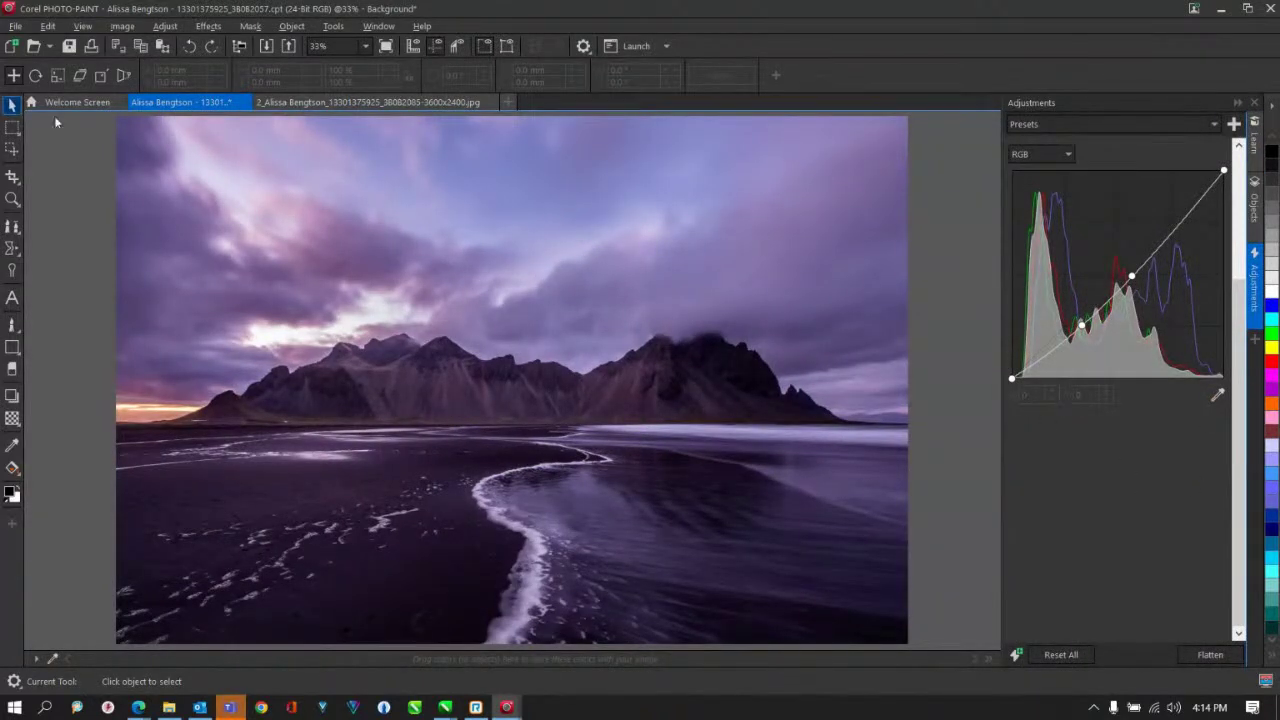
# Remove the Light adjustment from the photo and reset all remaining adjustments
pyautogui.click(164, 26)
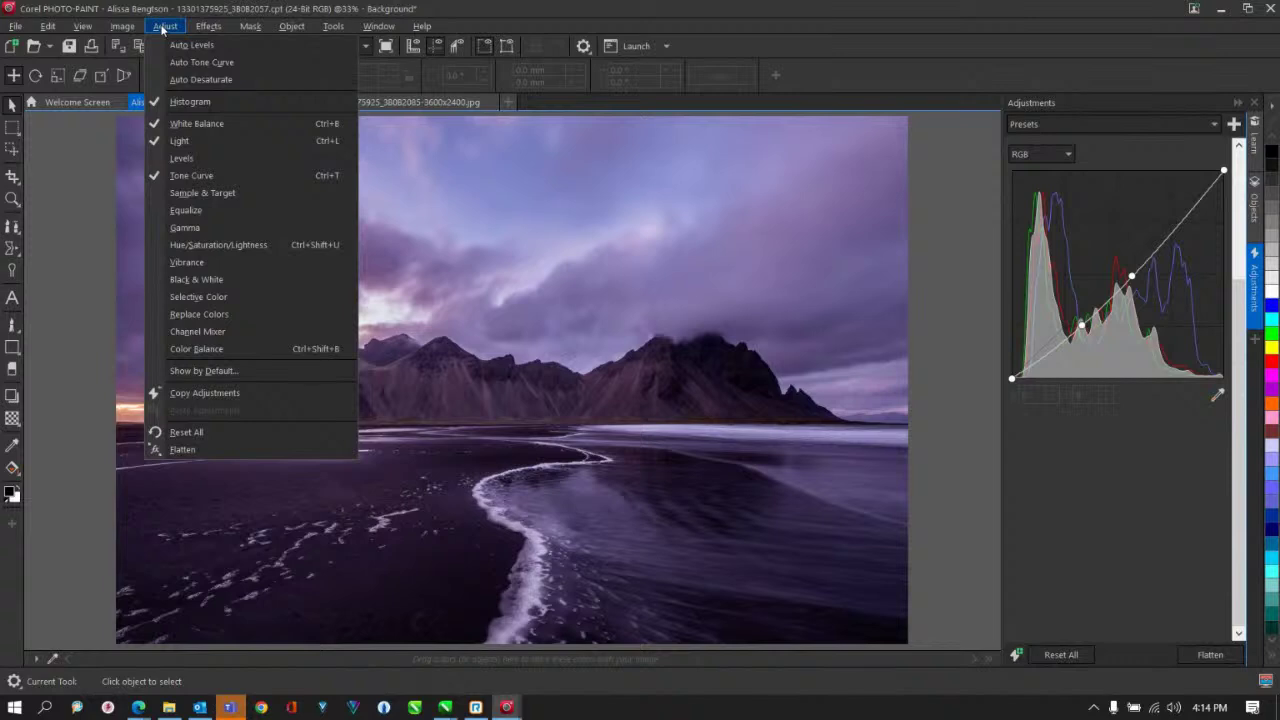
pyautogui.click(189, 140)
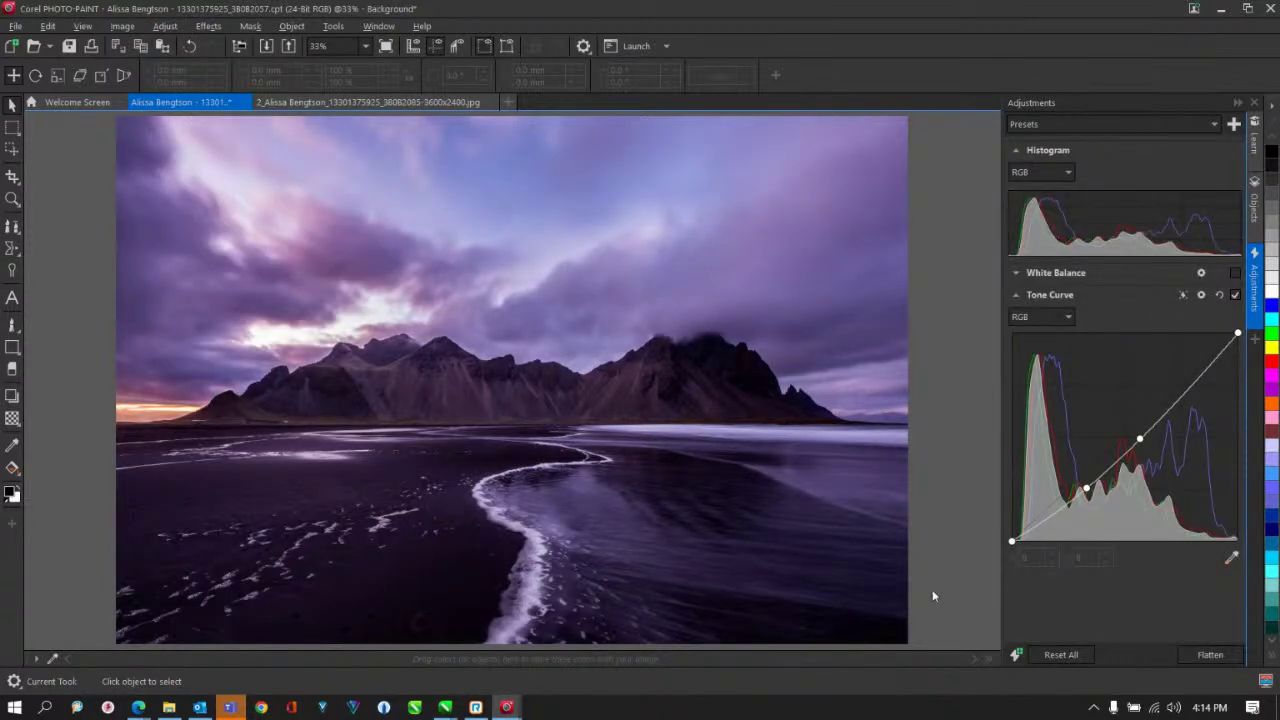
pyautogui.click(1058, 655)
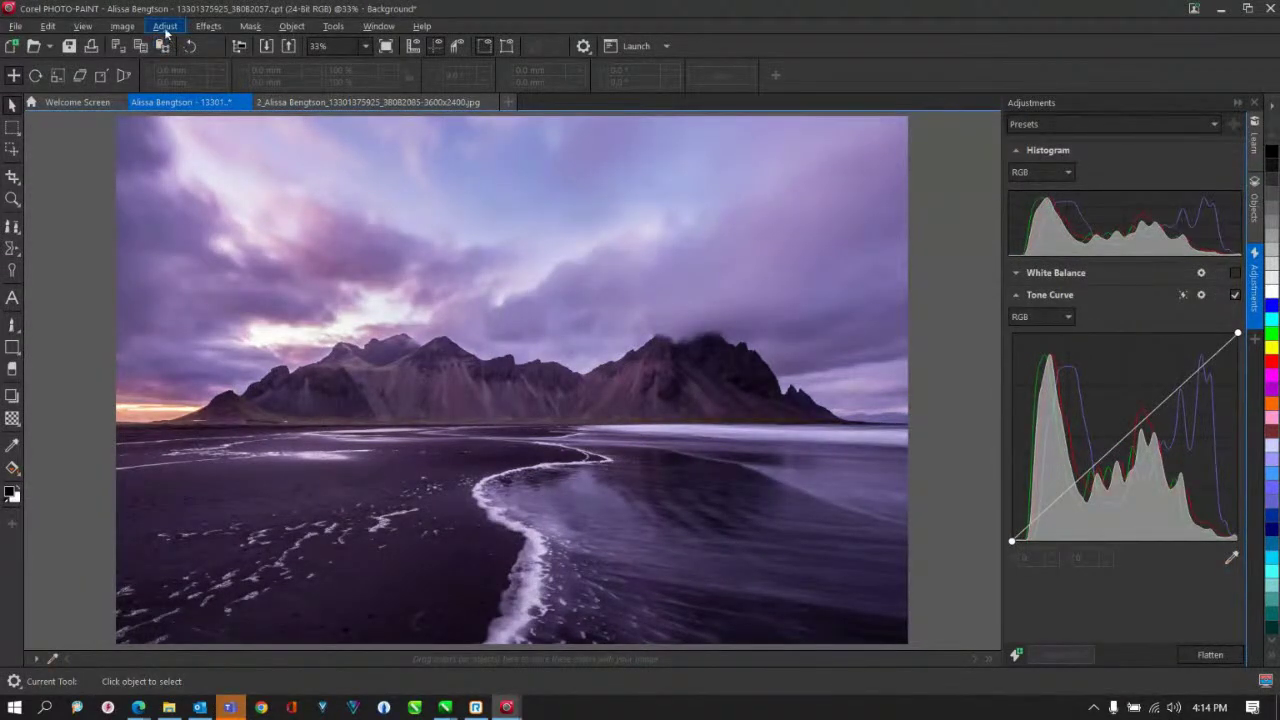
# Add the Light adjustment back with Brightness set to 7, collapse Tone Curve and expand the White Balance settings
pyautogui.click(166, 30)
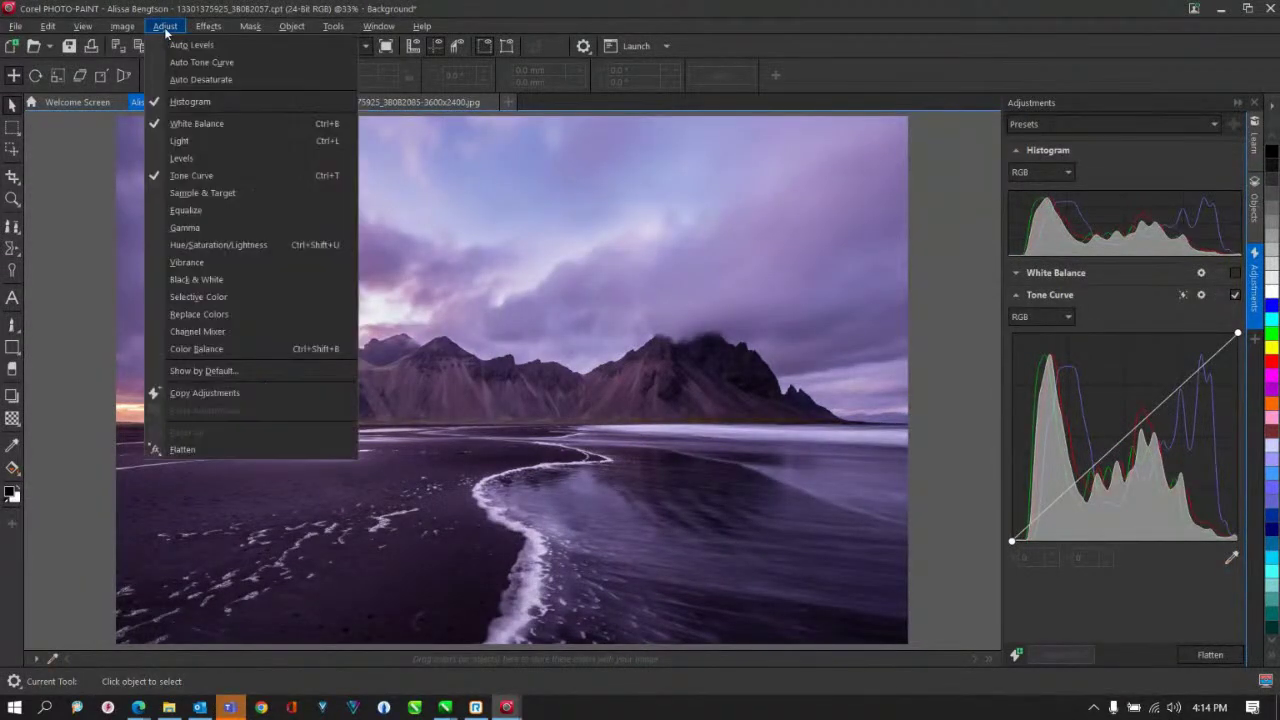
pyautogui.click(202, 148)
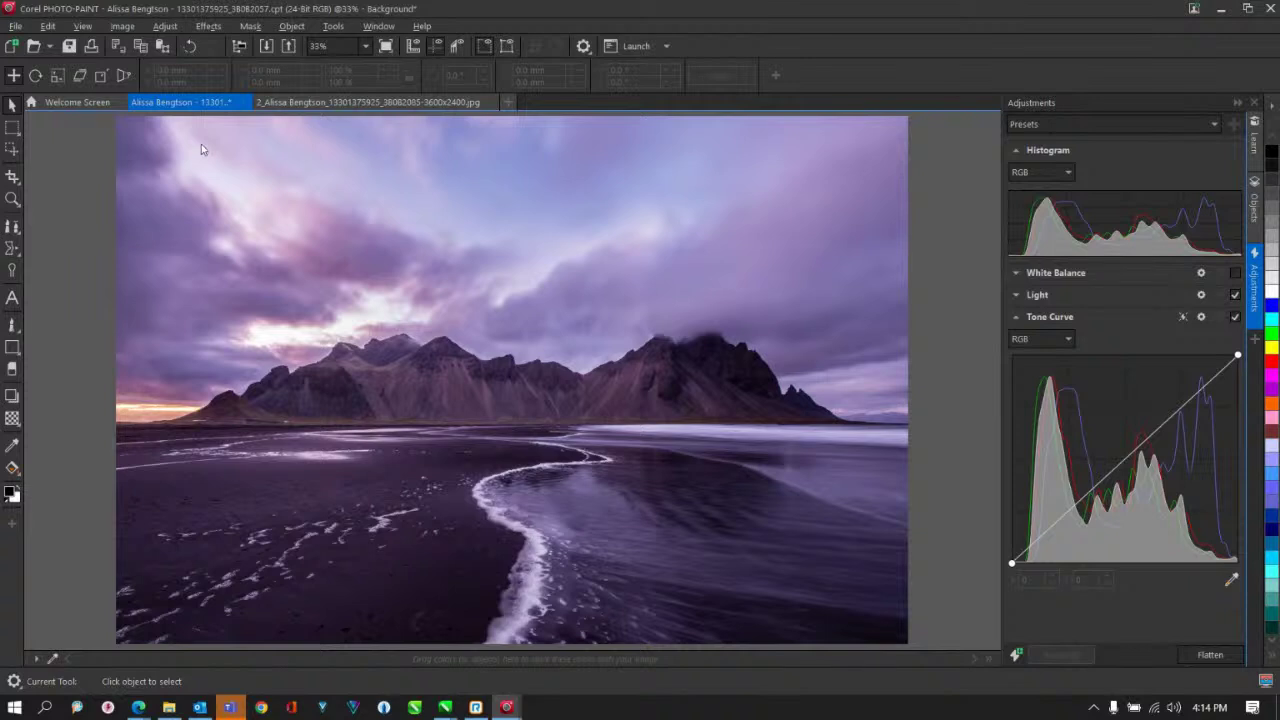
pyautogui.click(1015, 318)
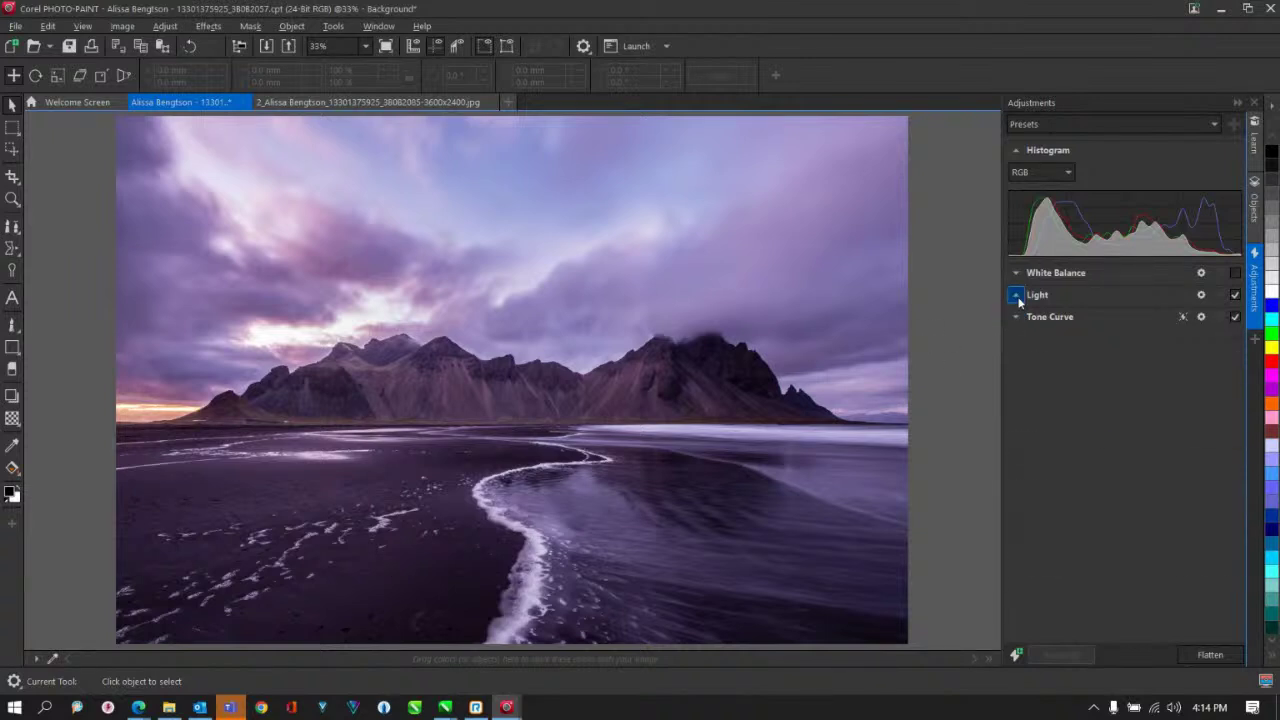
pyautogui.click(1016, 296)
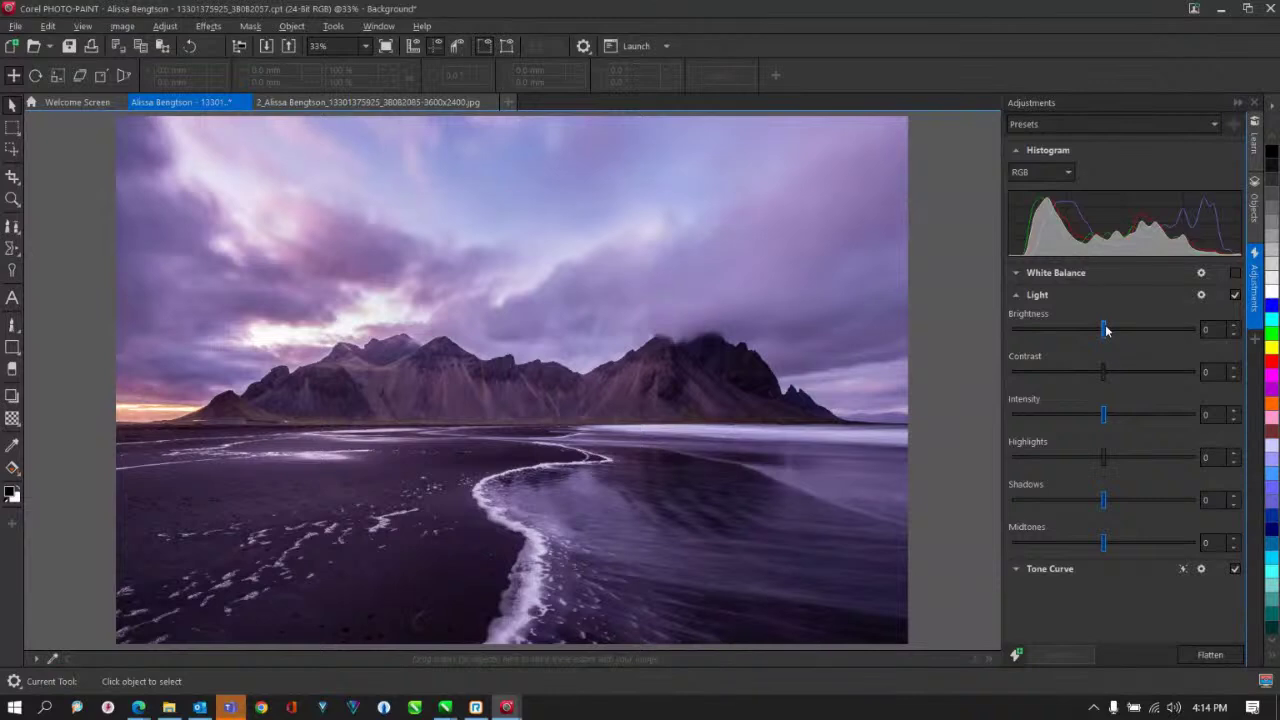
pyautogui.moveTo(1106, 330); pyautogui.dragTo(1120, 329)
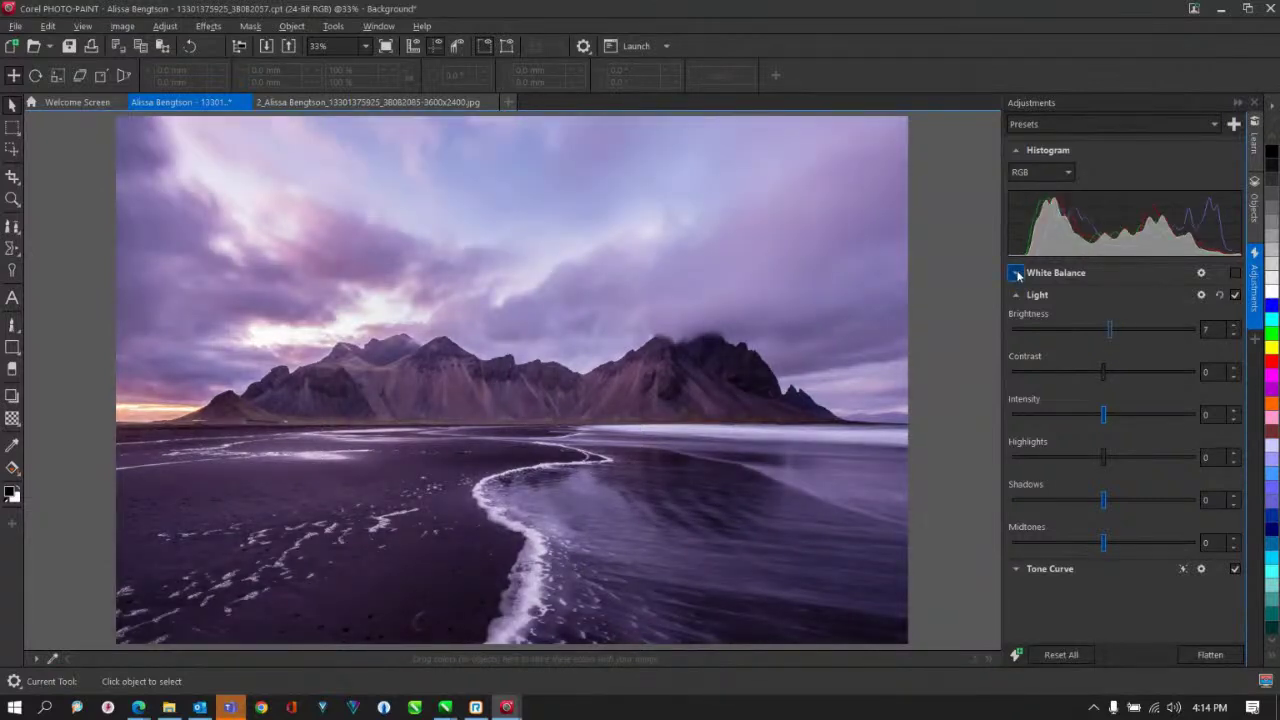
pyautogui.click(1016, 273)
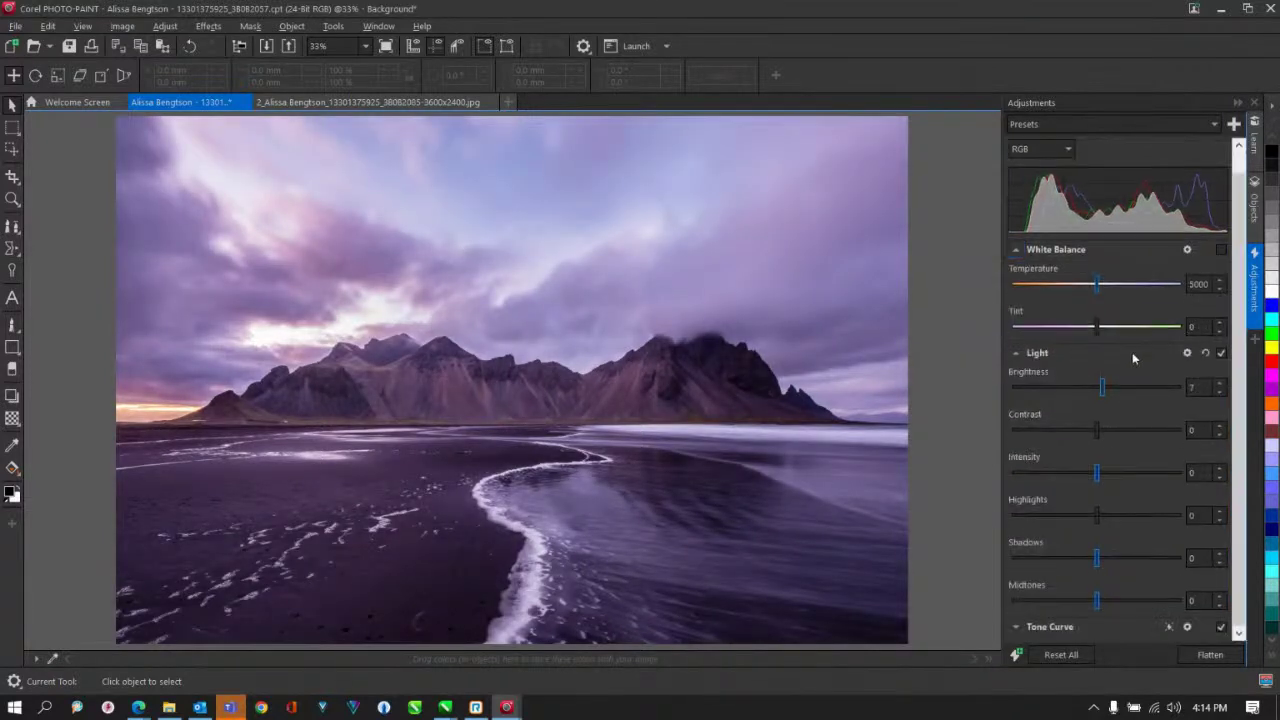
# Warm the photo with a White Balance temperature of 3380 and add a Black & White adjustment
pyautogui.moveTo(1097, 284); pyautogui.dragTo(1050, 290)
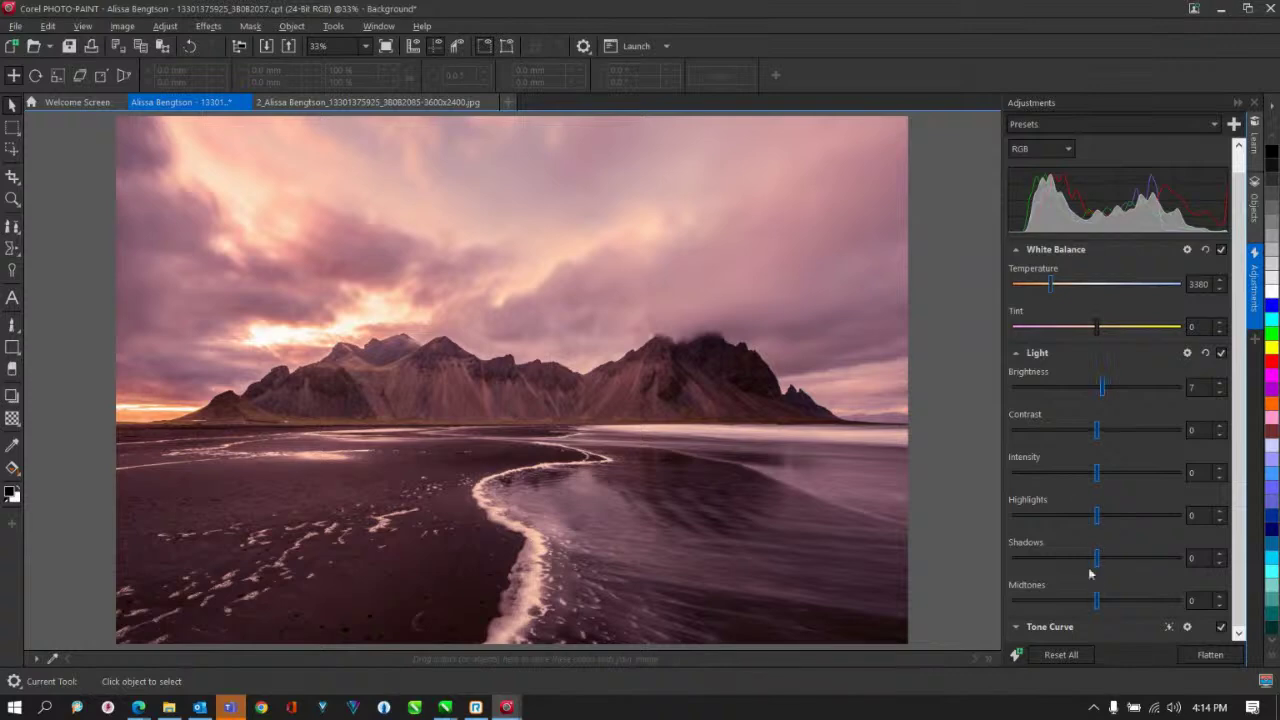
pyautogui.click(165, 27)
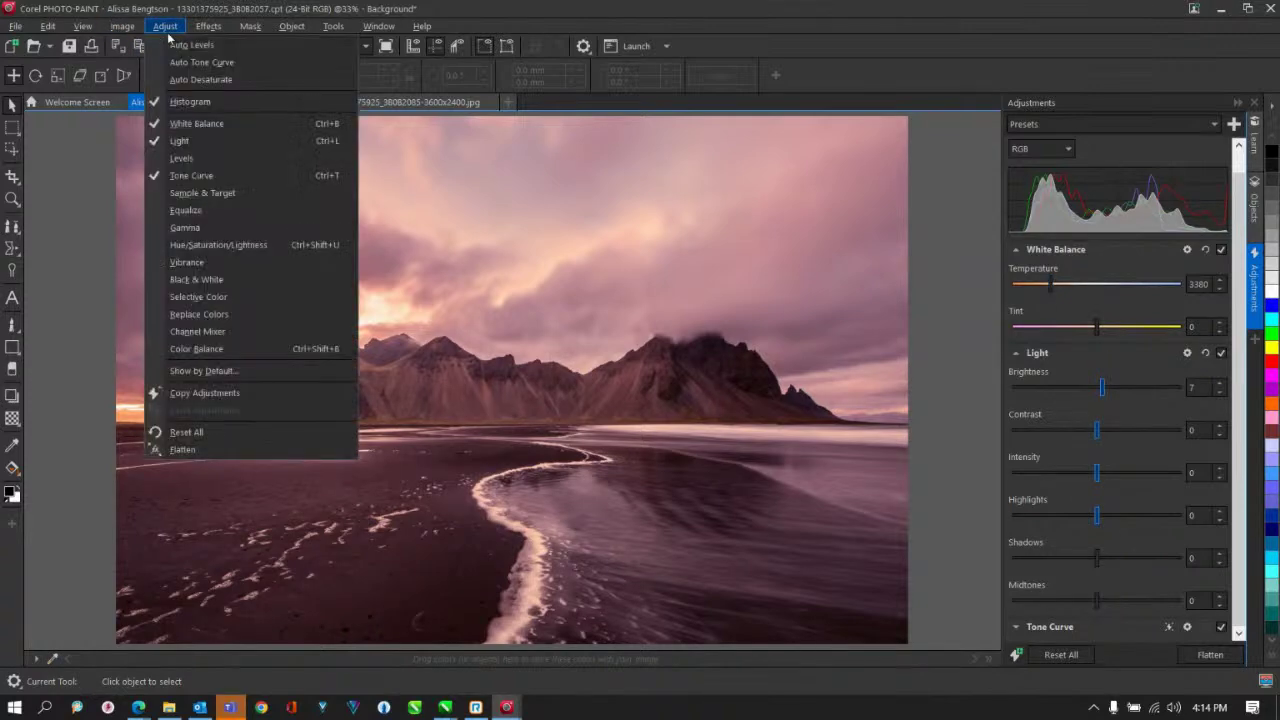
pyautogui.click(184, 280)
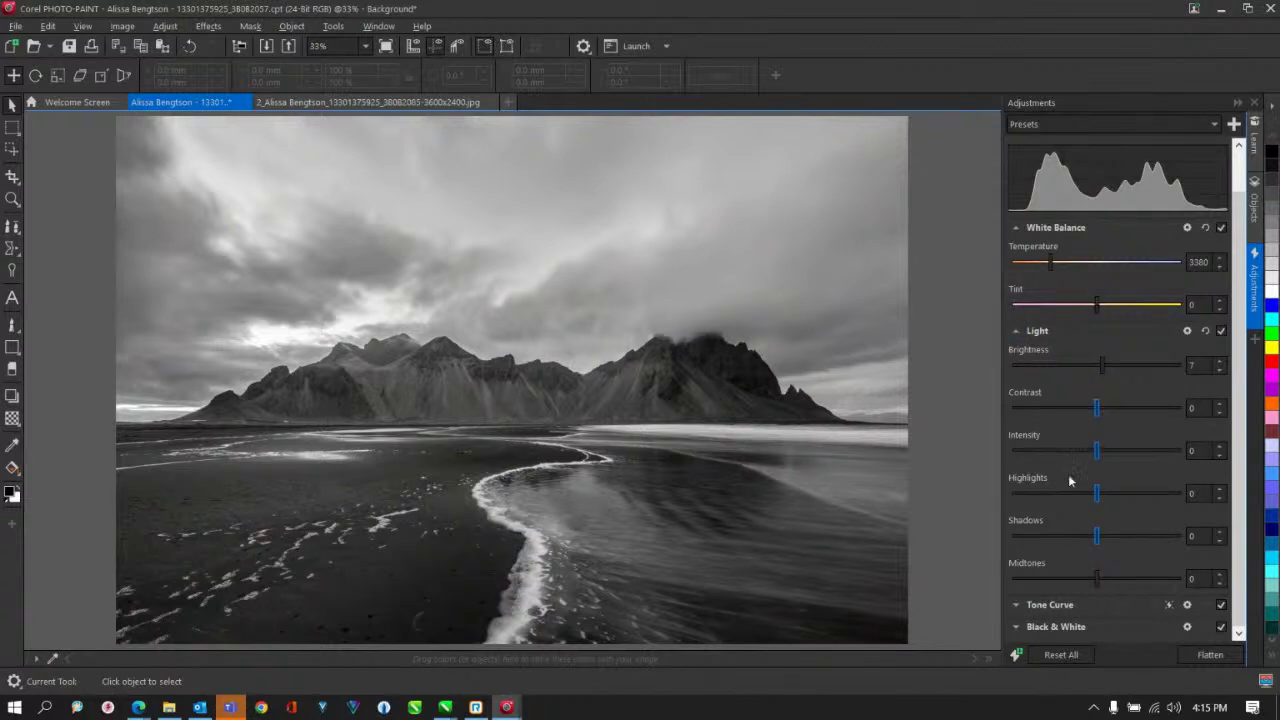
# Enable Split tone in the Black & White settings and tint the shadows with Hue 47 and Saturation 35
pyautogui.click(1017, 628)
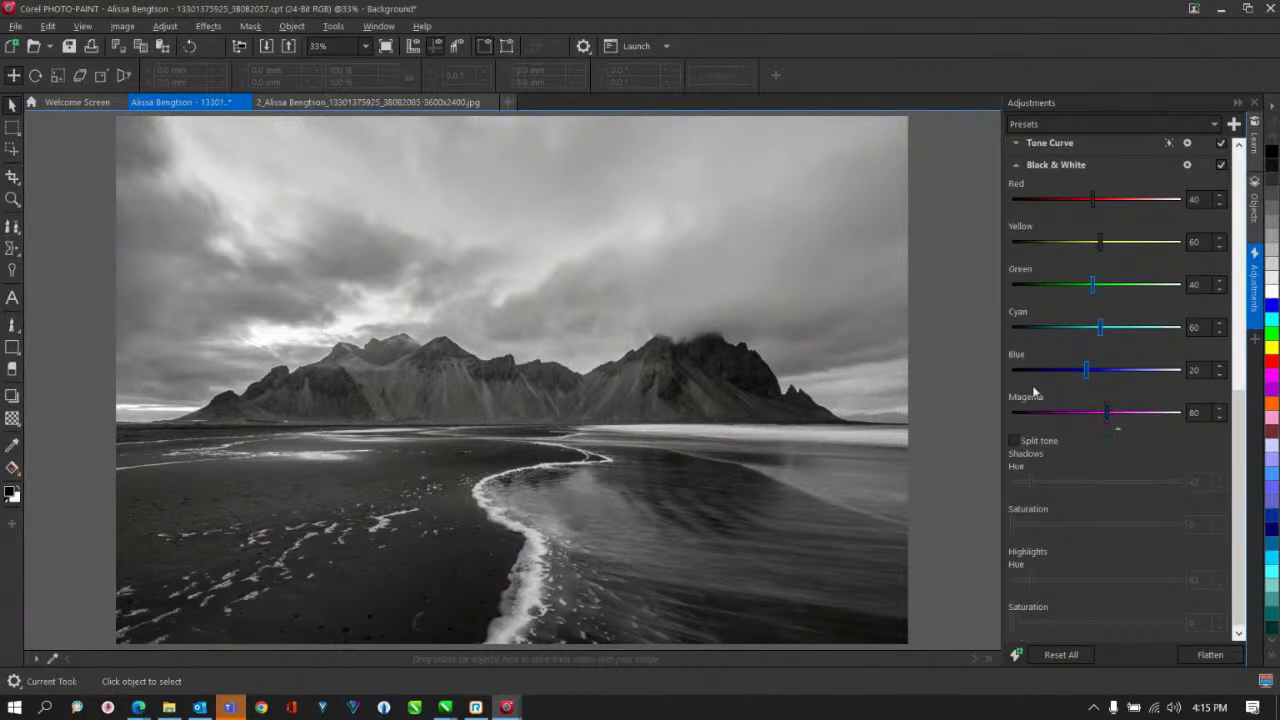
pyautogui.click(1012, 440)
pyautogui.click(1045, 481)
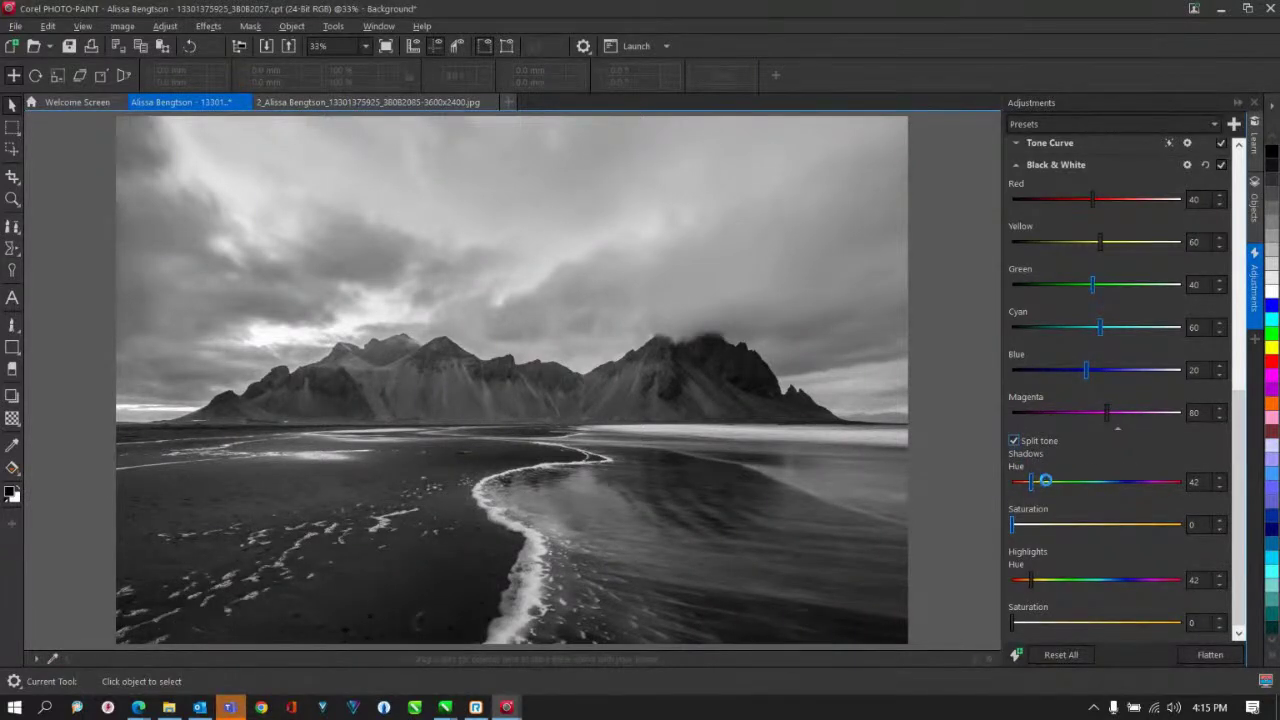
pyautogui.moveTo(1014, 528); pyautogui.dragTo(1070, 528)
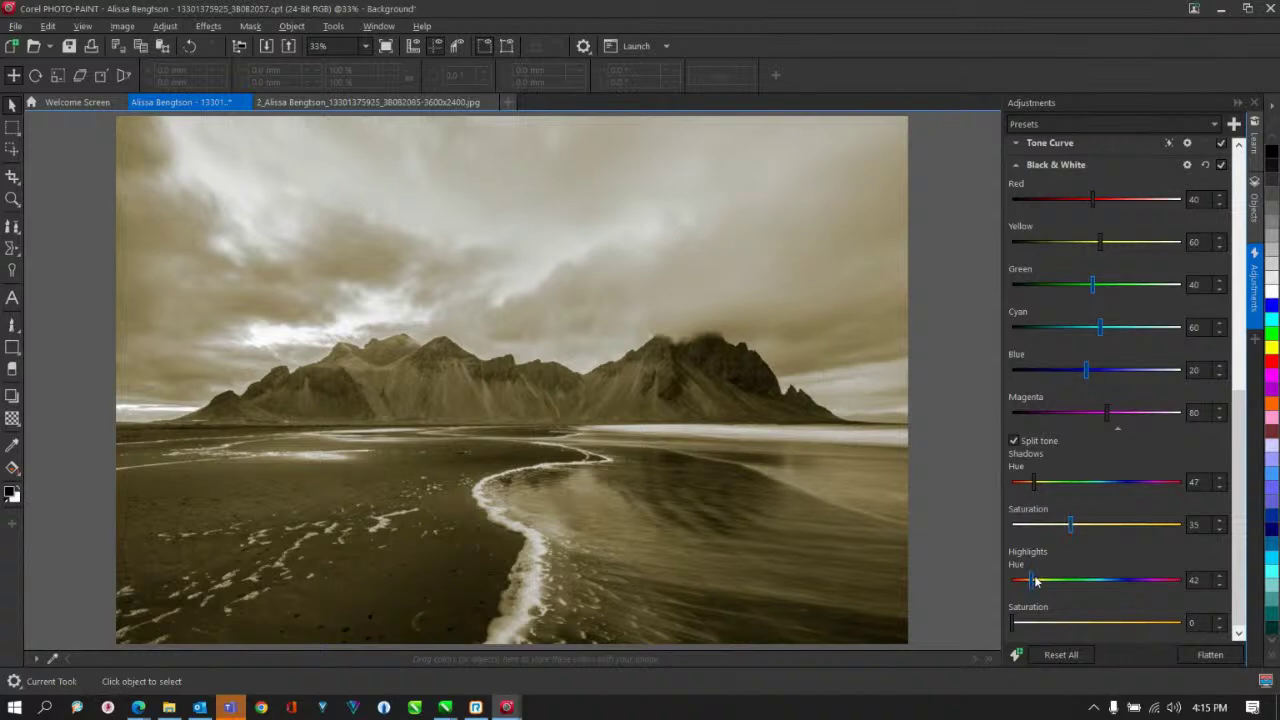
# Tint the split tone highlights green with Saturation 41 and Hue 142
pyautogui.click(1087, 623)
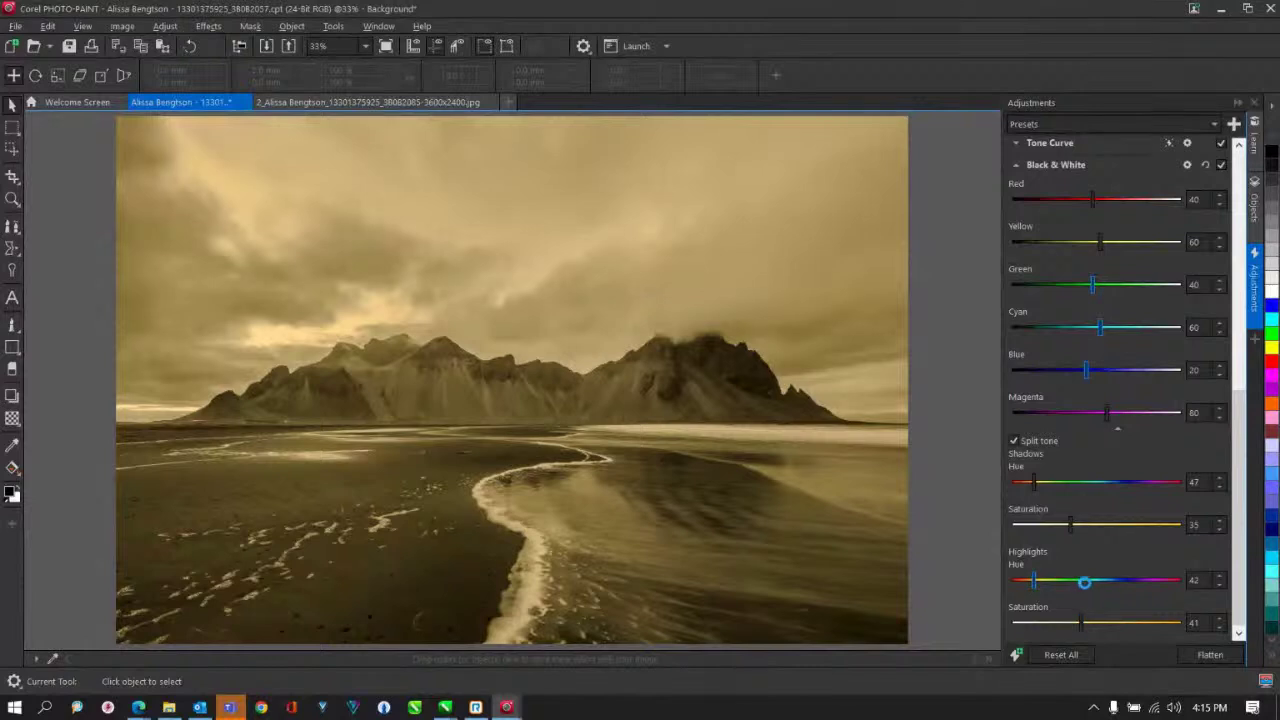
pyautogui.click(1076, 579)
pyautogui.click(1078, 577)
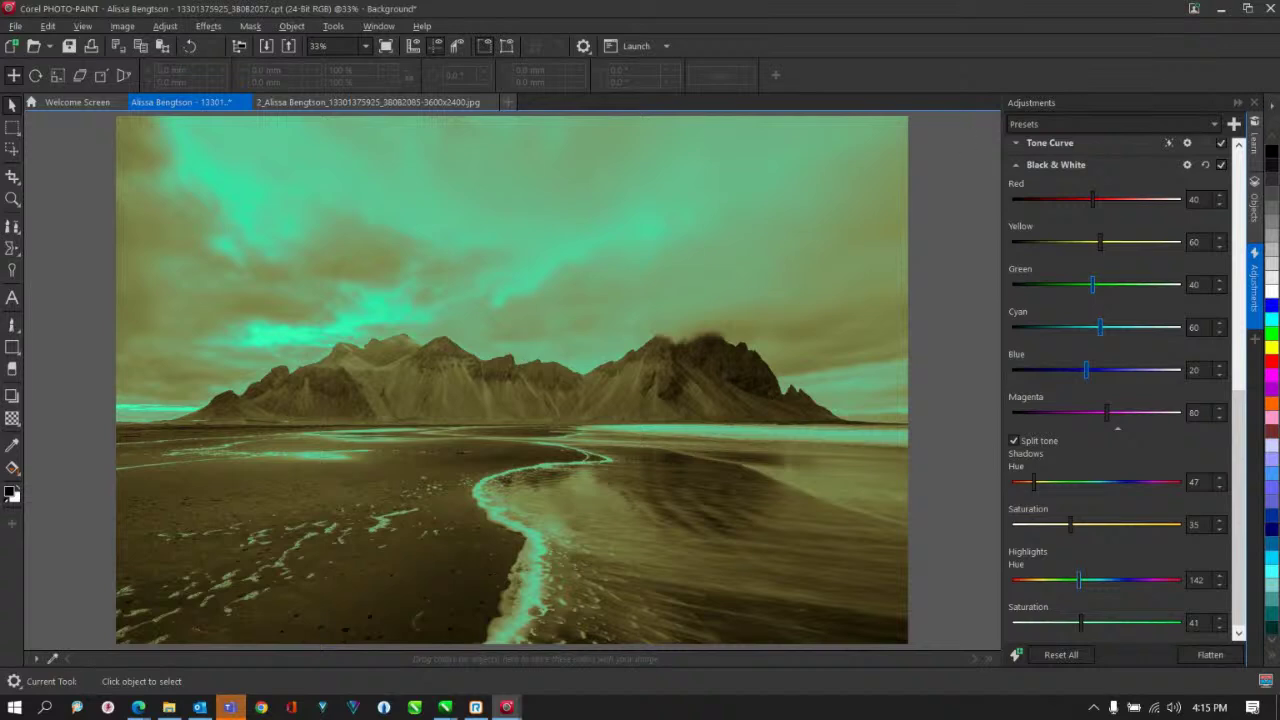
# Save the current adjustments as a preset named Iceland in a new category also named Iceland
pyautogui.click(1235, 124)
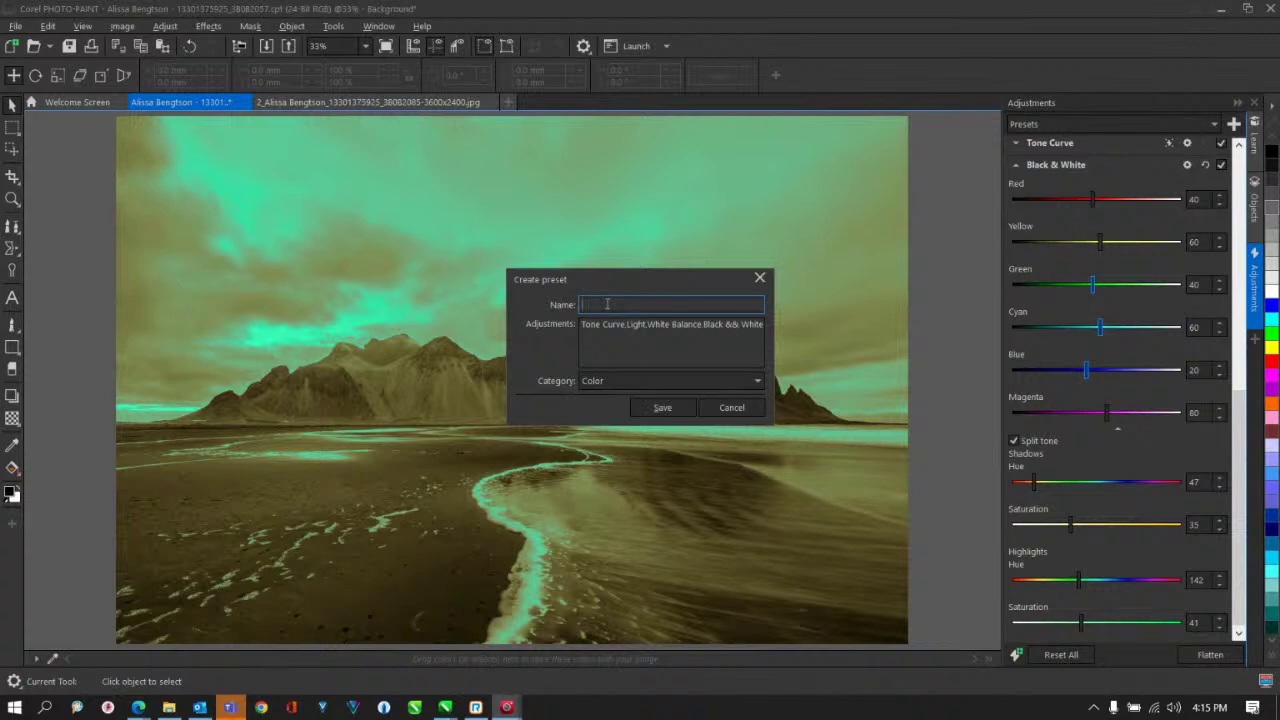
pyautogui.write('Iceland')
pyautogui.click(655, 386)
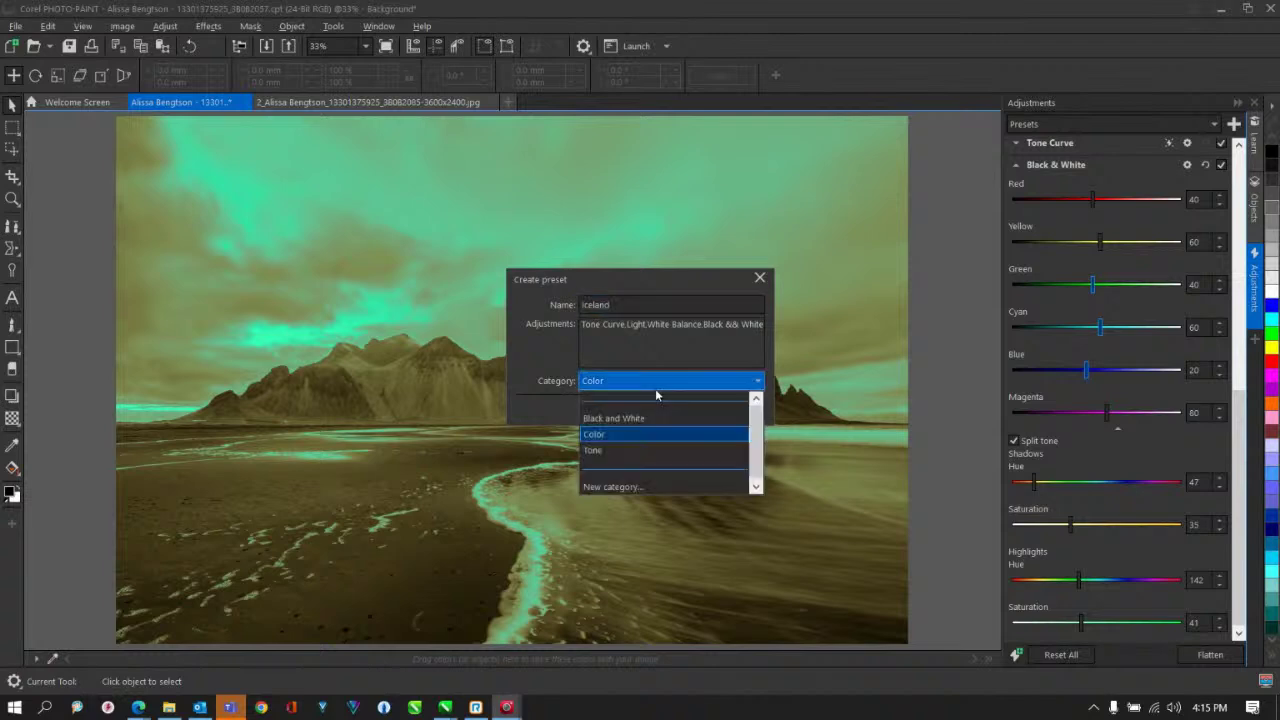
pyautogui.click(625, 485)
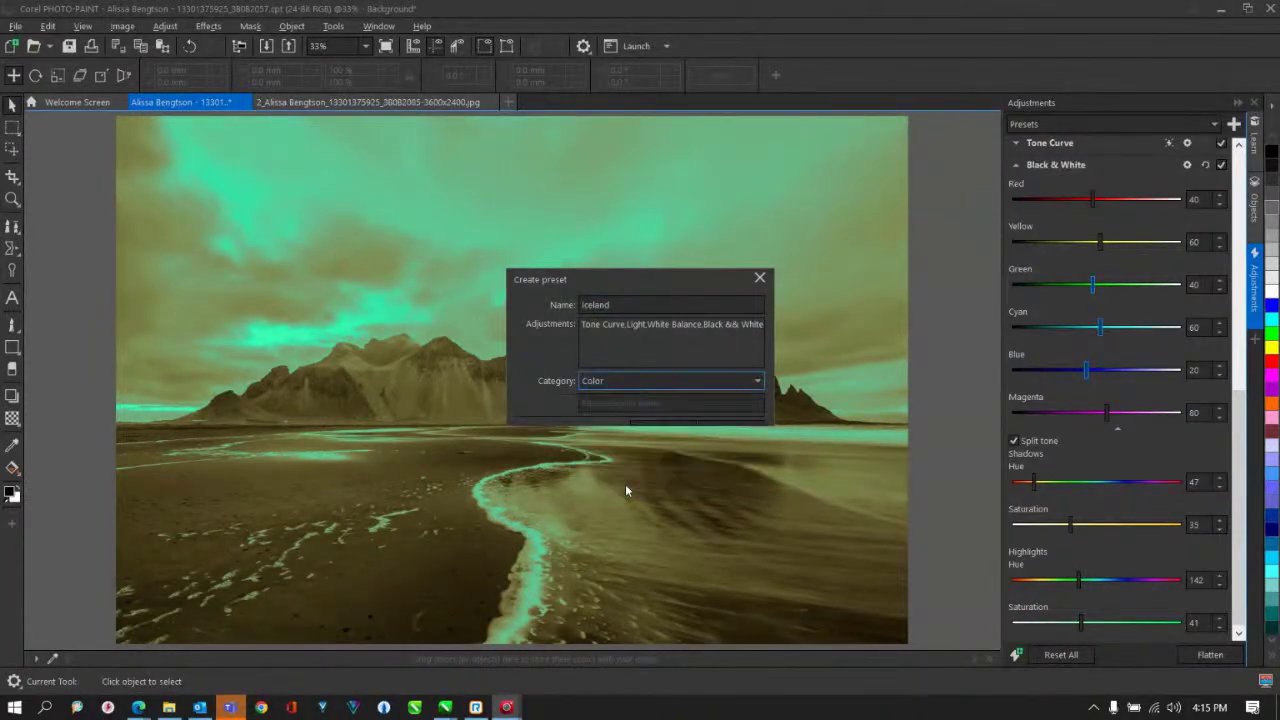
pyautogui.click(619, 402)
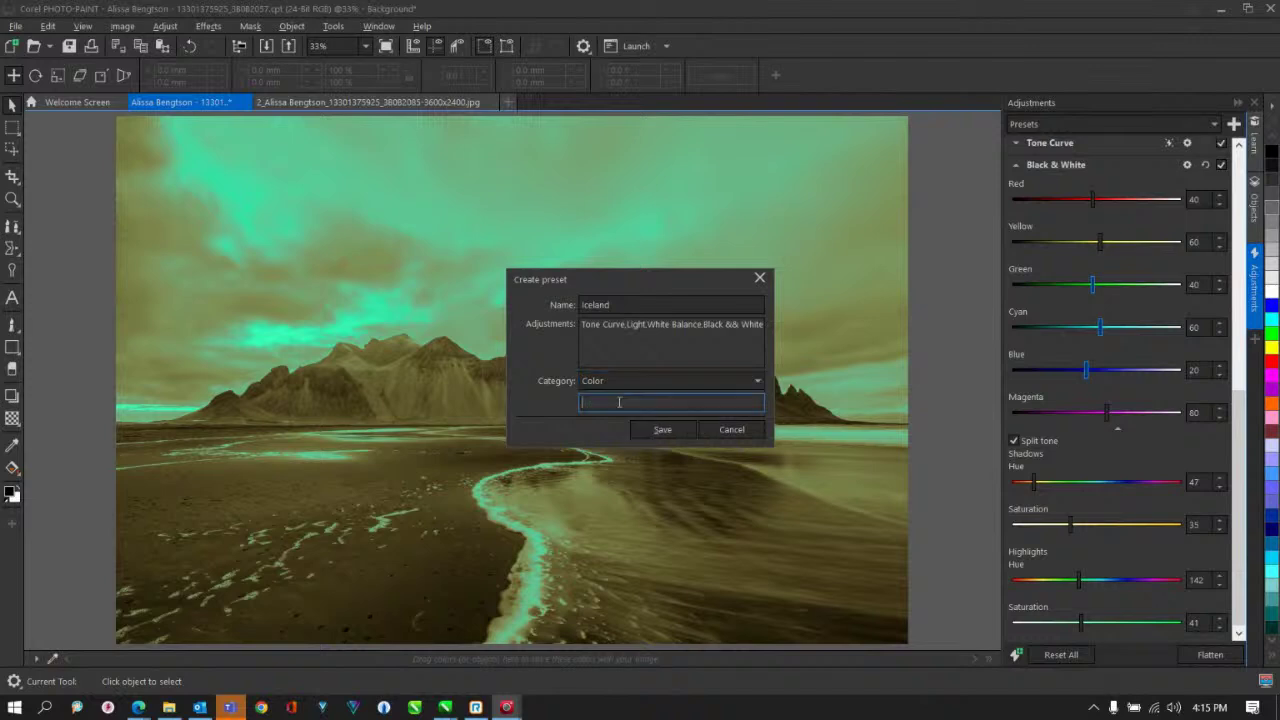
pyautogui.write('Icela')
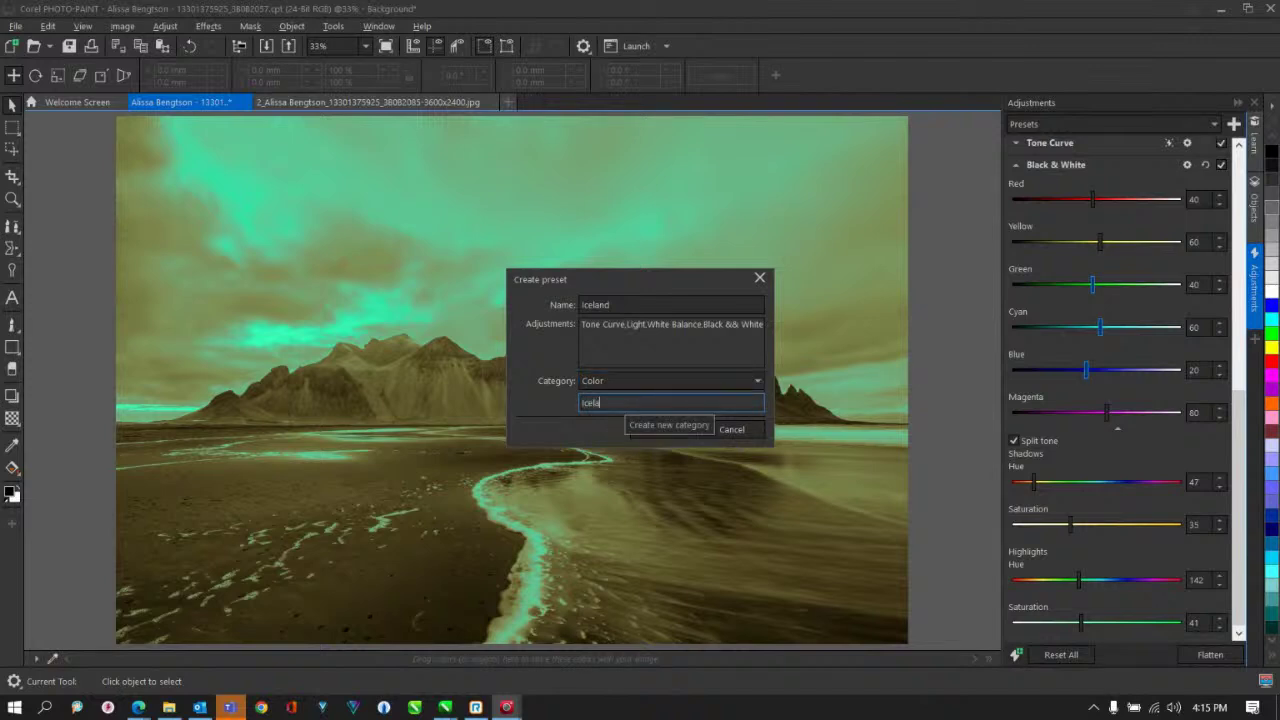
pyautogui.write('nd')
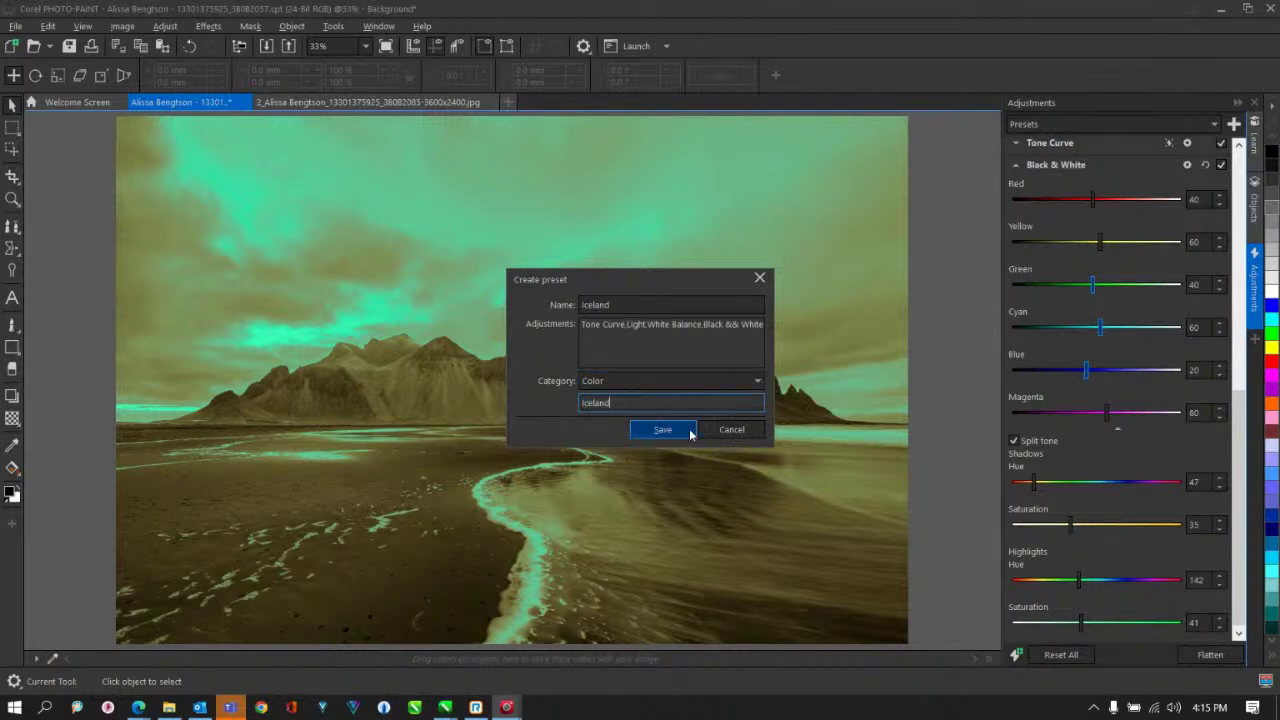
pyautogui.click(676, 433)
pyautogui.click(675, 432)
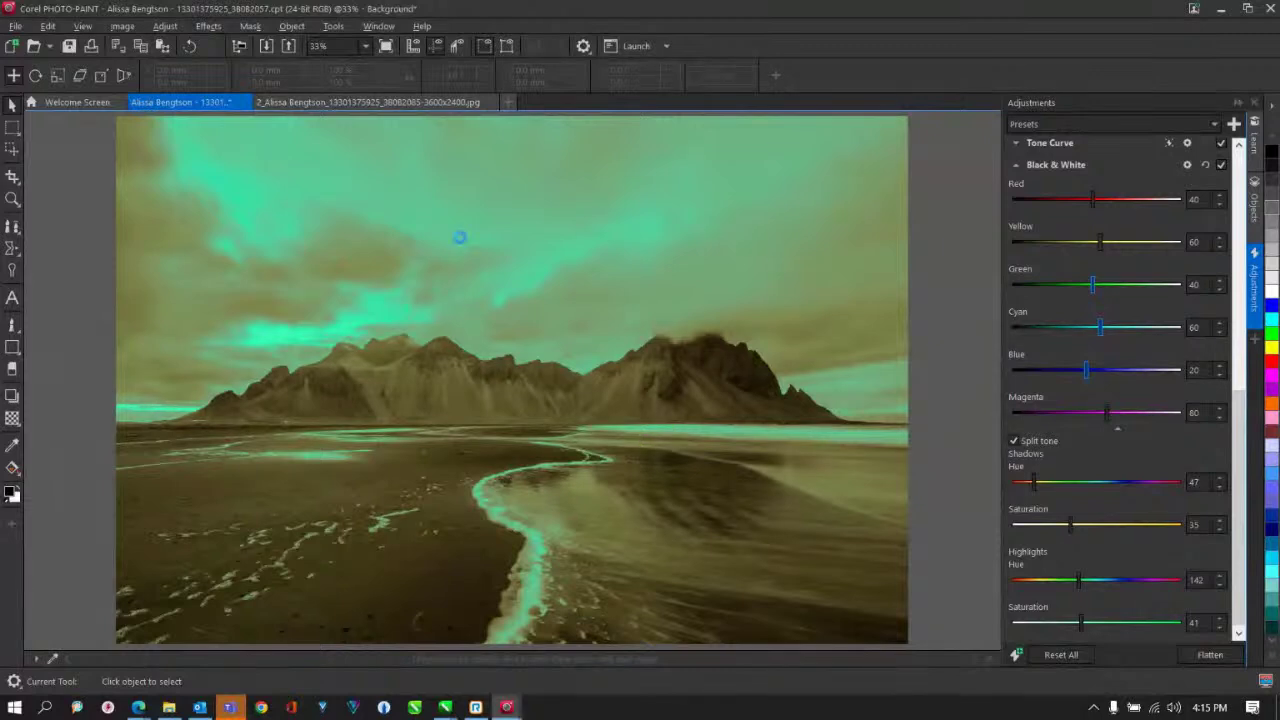
# Switch to the northern lights photo and apply the Iceland preset from the Iceland category
pyautogui.click(387, 104)
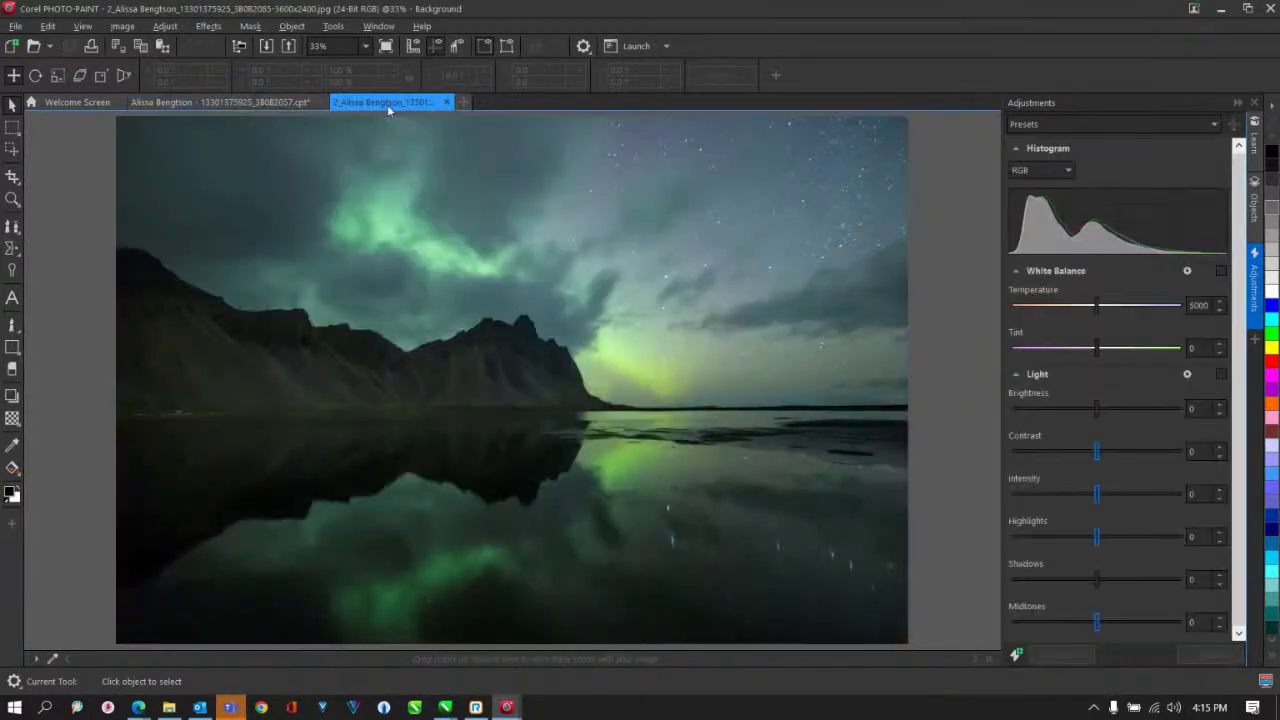
pyautogui.click(1200, 132)
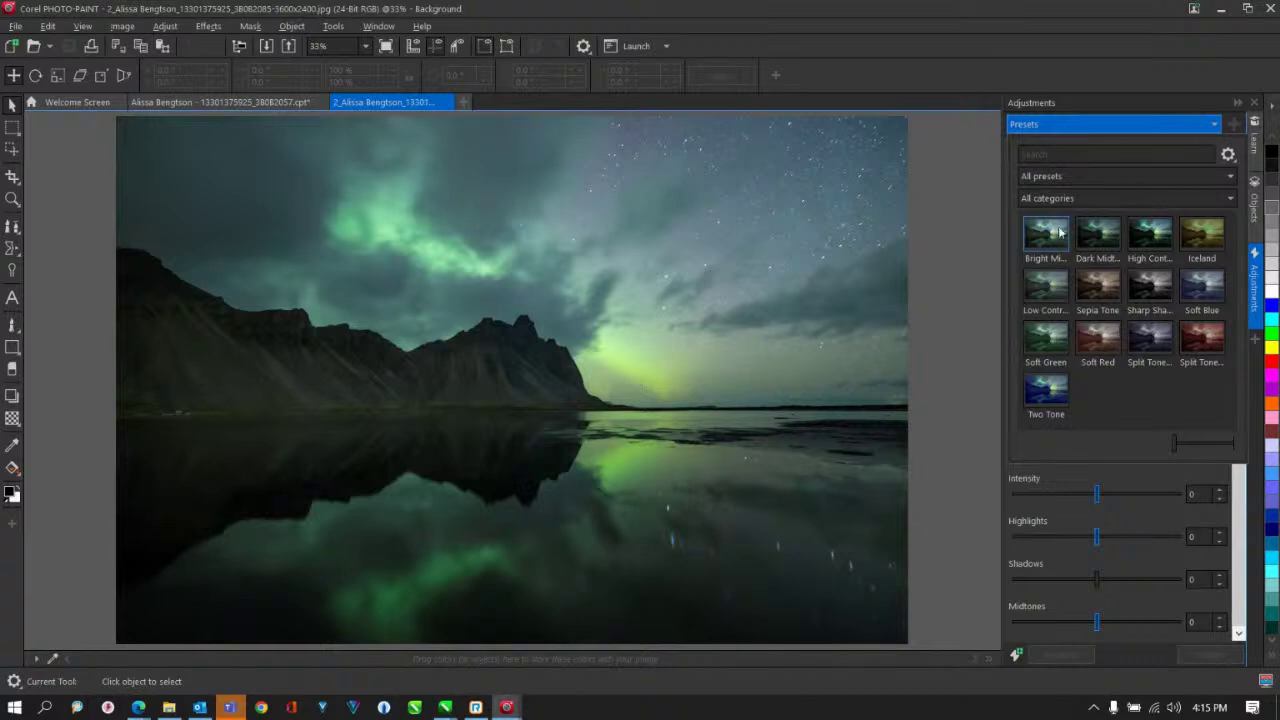
pyautogui.click(1103, 199)
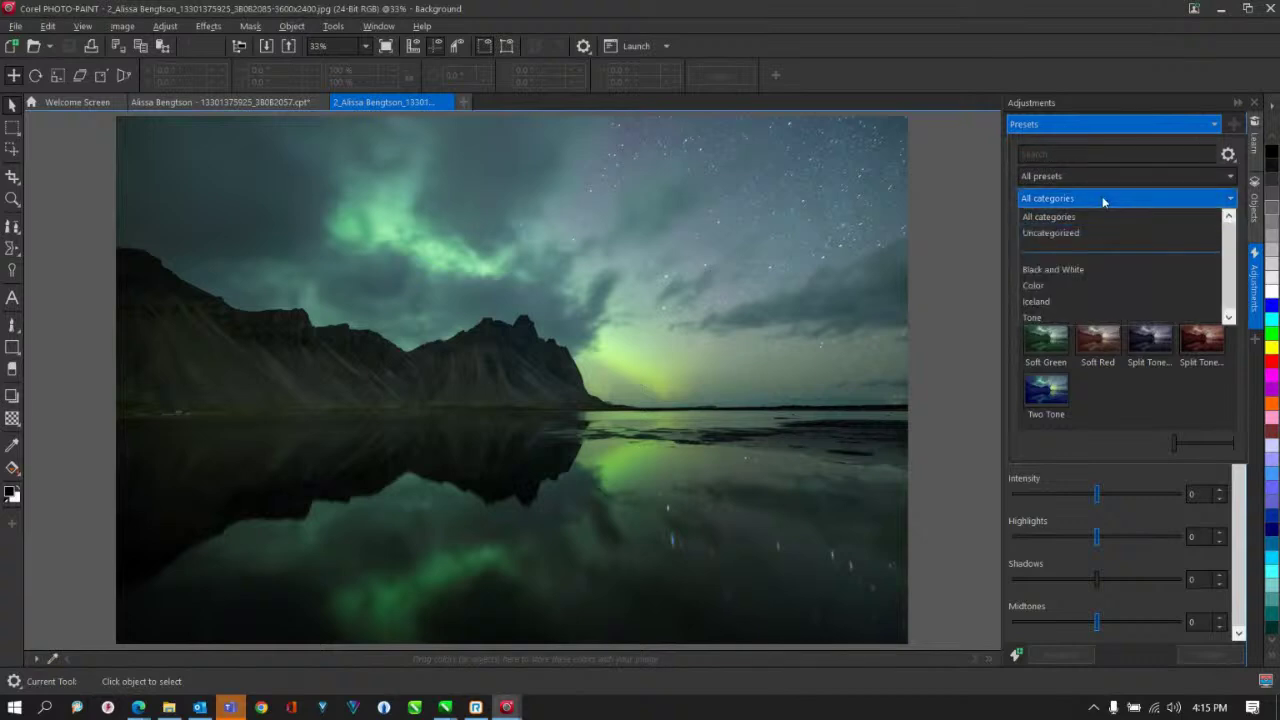
pyautogui.click(1058, 302)
pyautogui.click(1043, 246)
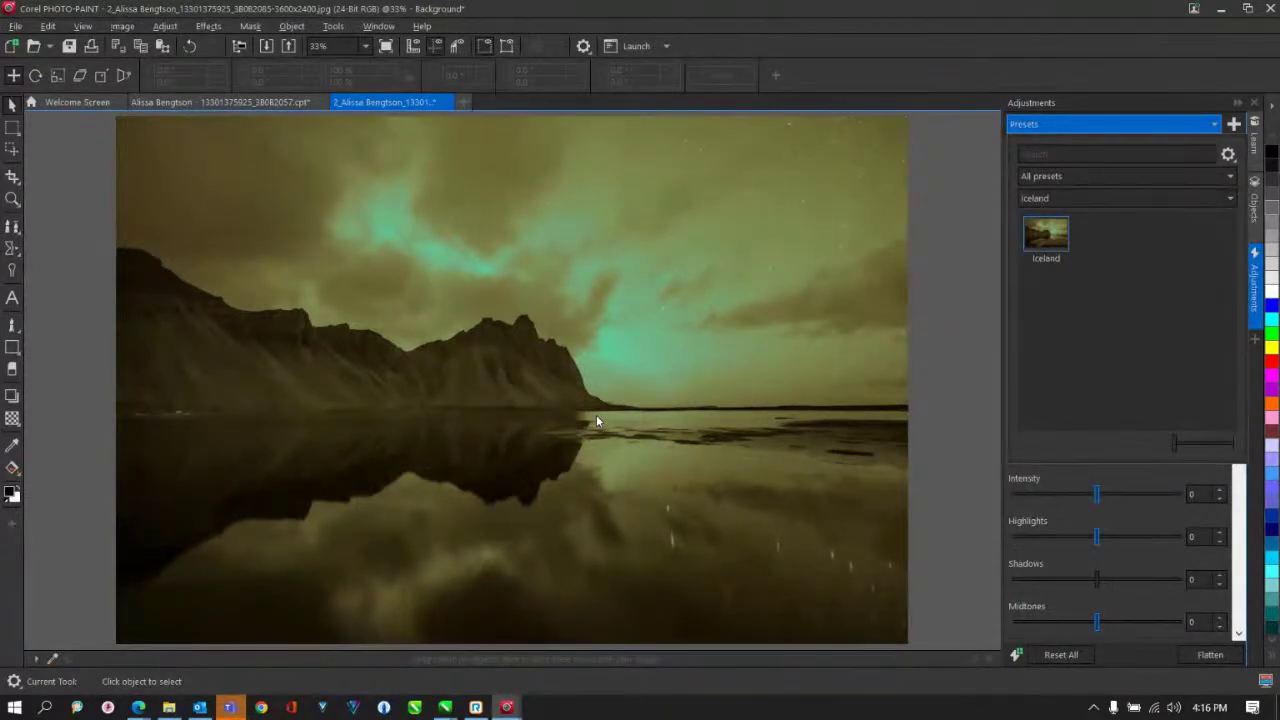
# Switch to CorelDRAW, show the object properties, and enter the PowerClip on pages 2-3 to select its mountain bitmap
pyautogui.click(1224, 18)
pyautogui.click(494, 297)
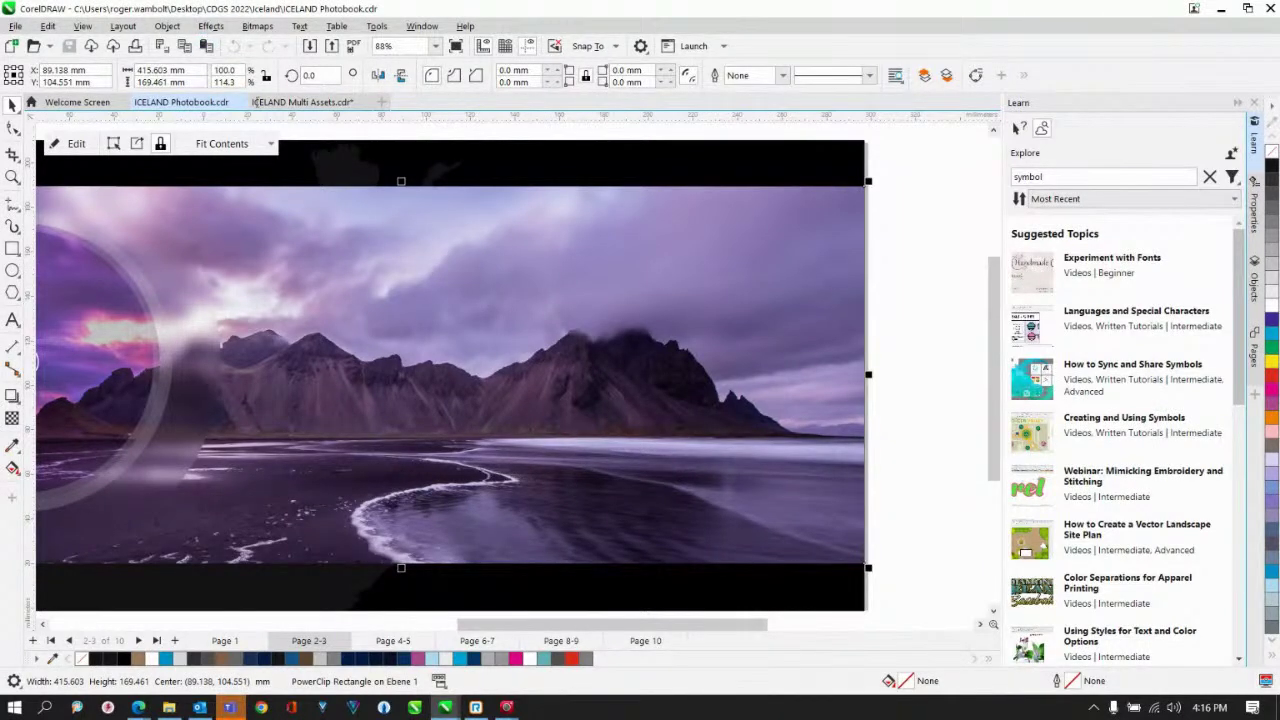
pyautogui.click(1256, 218)
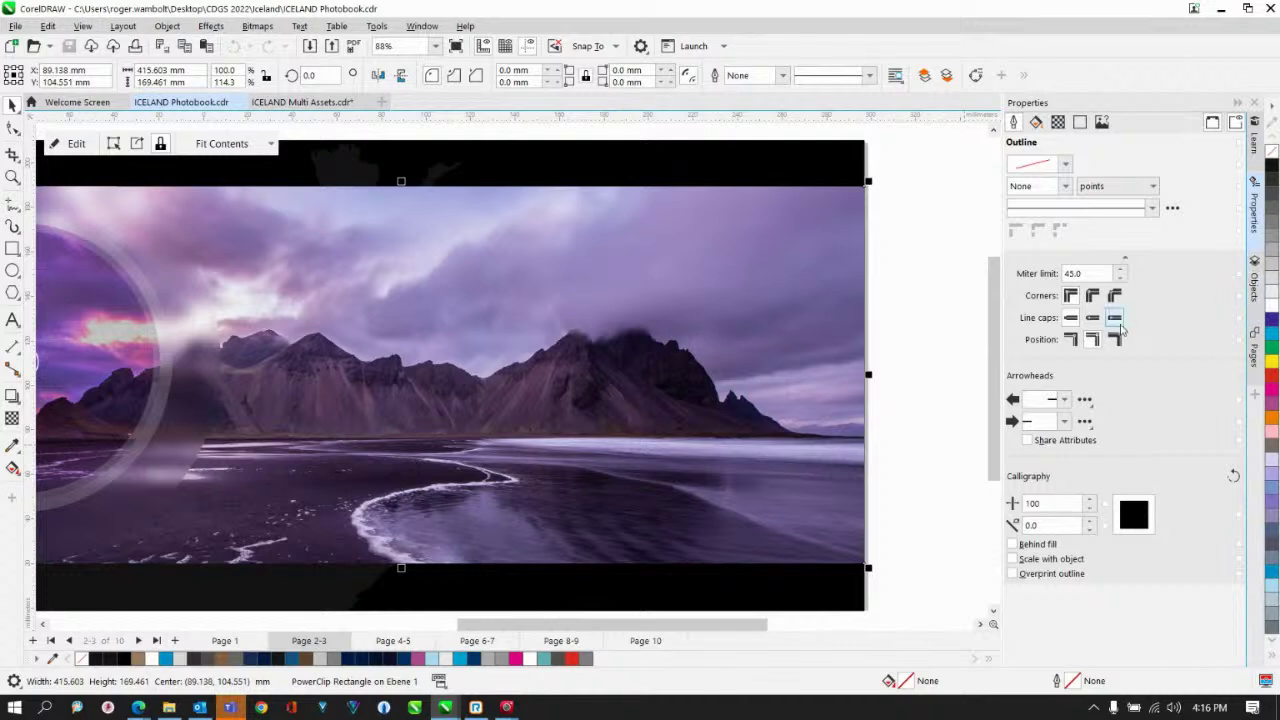
pyautogui.click(1101, 122)
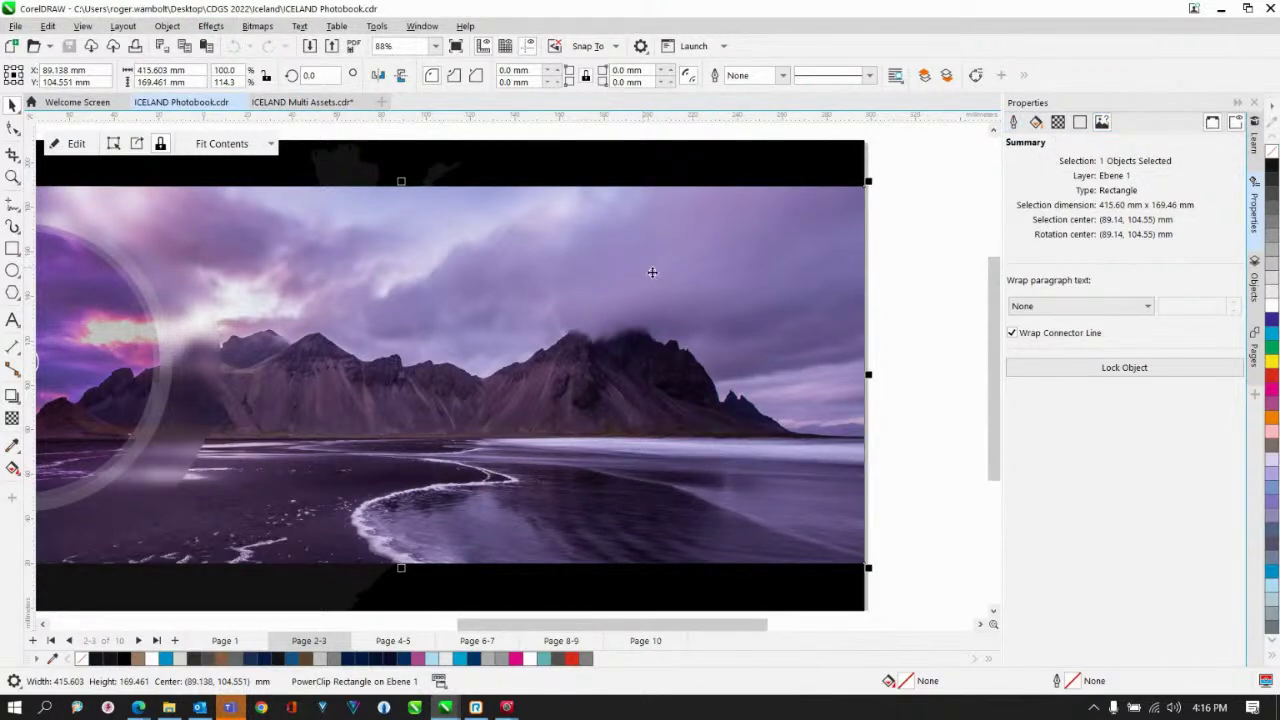
pyautogui.keyDown('ctrl'); pyautogui.click(701, 324); pyautogui.keyUp('ctrl')
pyautogui.click(714, 293)
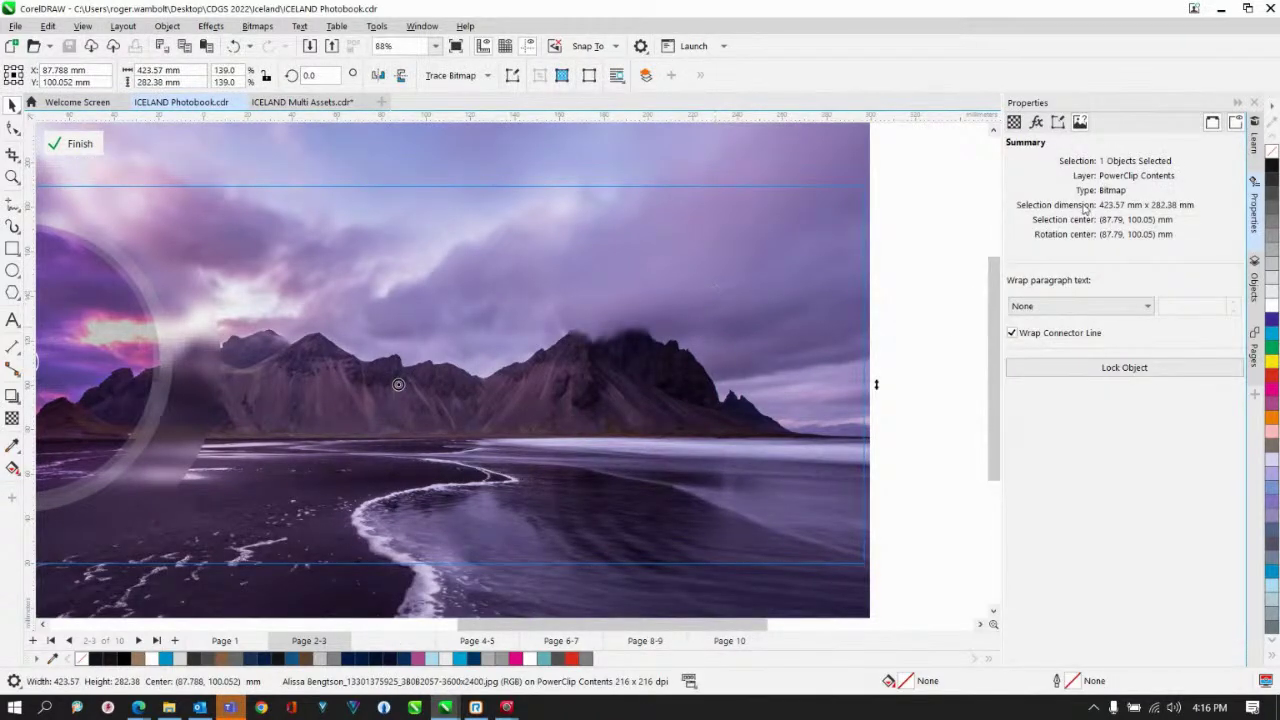
# Apply the Iceland preset from the Iceland category as a bitmap effect to the mountain photo and leave the PowerClip
pyautogui.click(1036, 122)
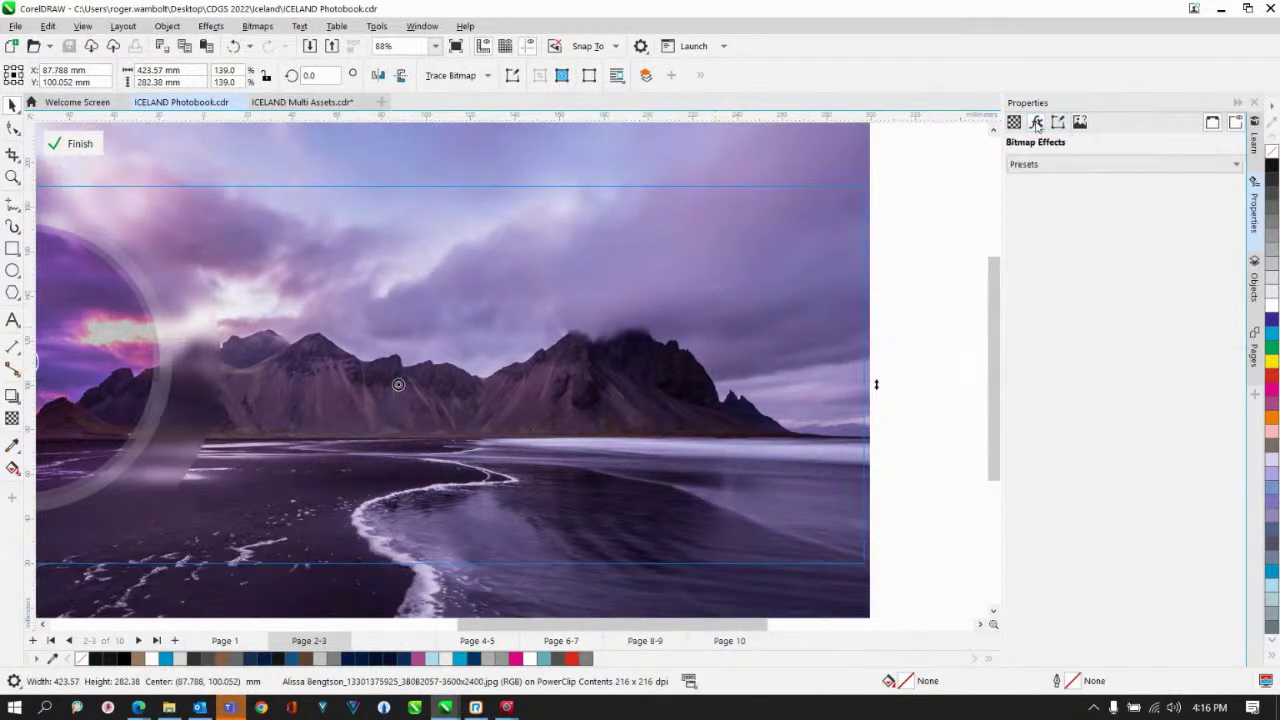
pyautogui.click(1101, 168)
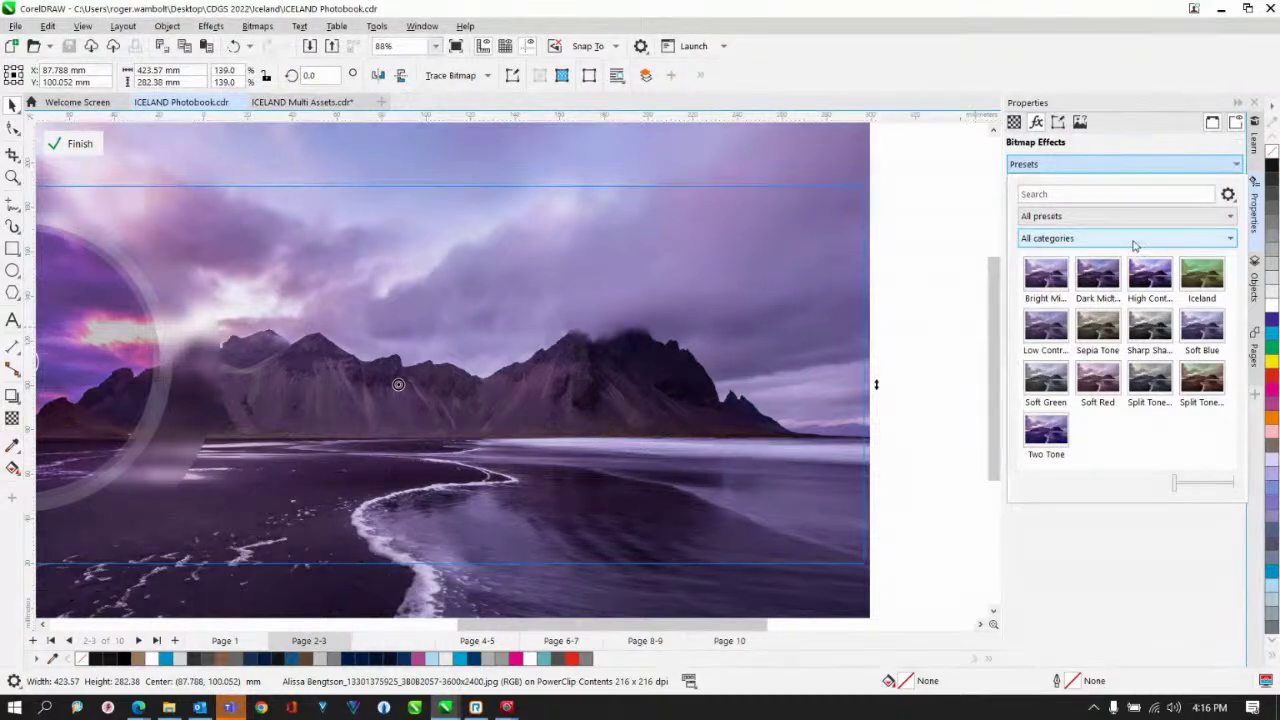
pyautogui.click(1136, 242)
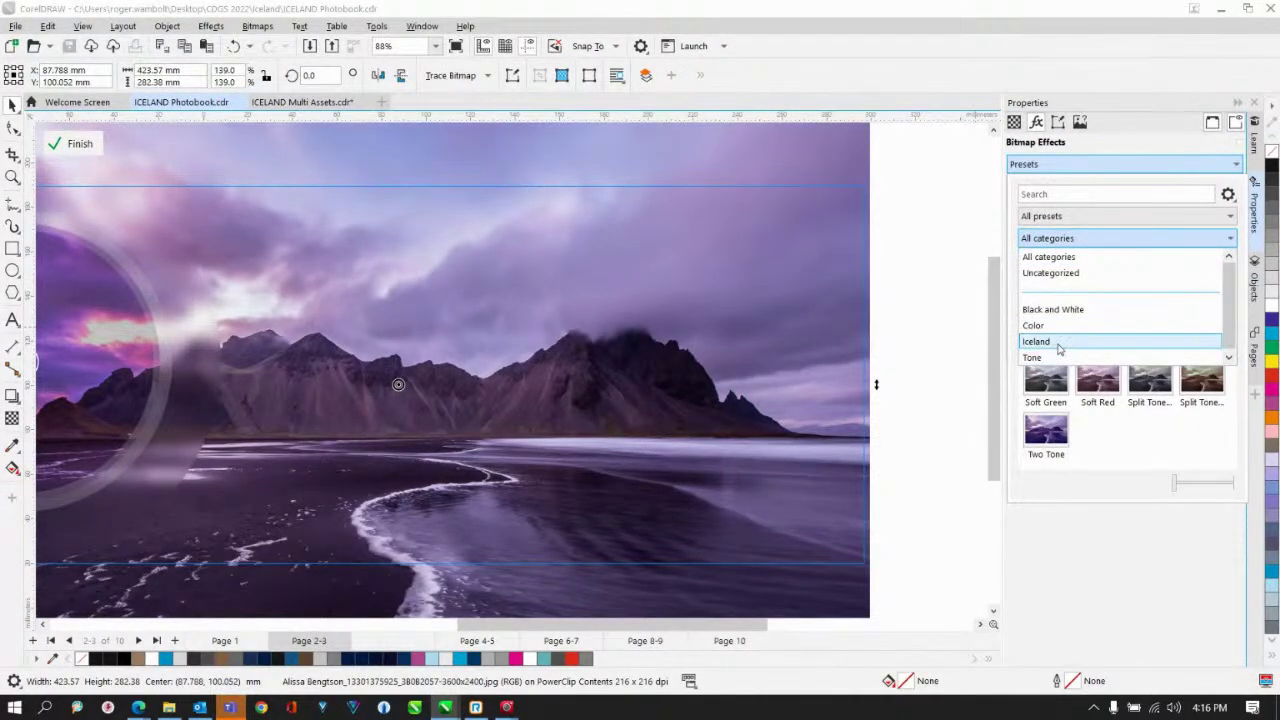
pyautogui.click(1058, 341)
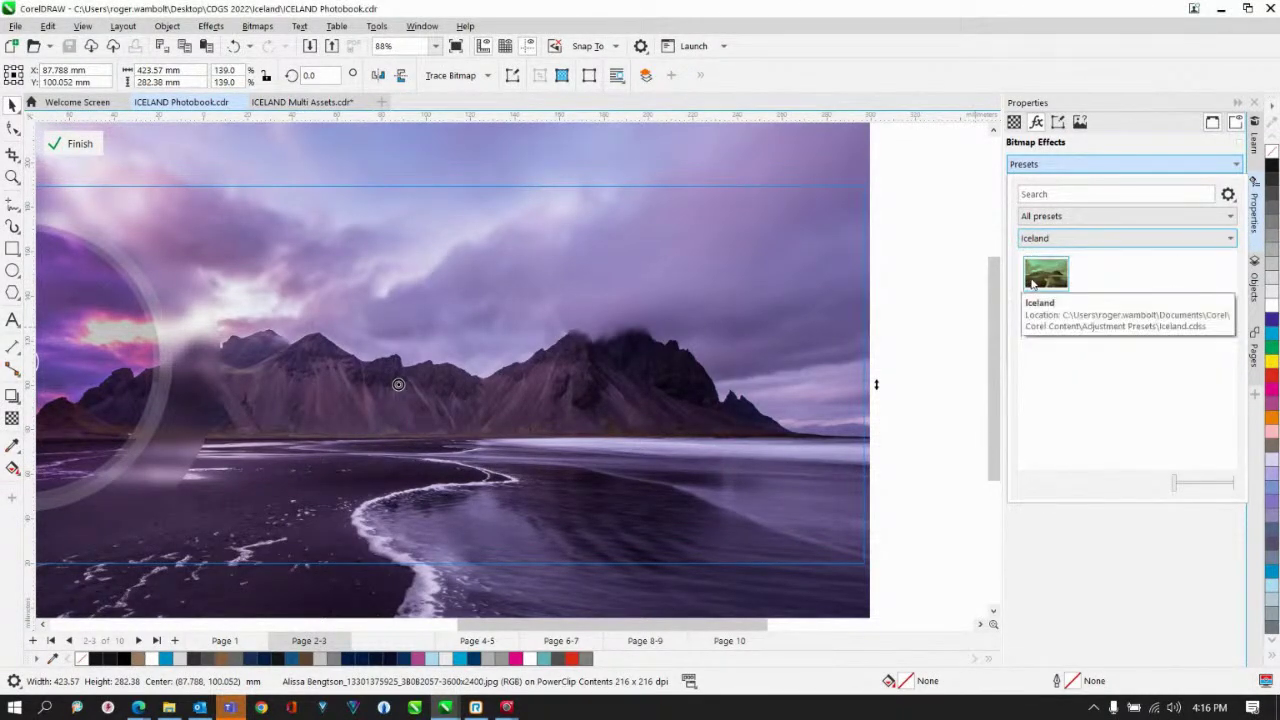
pyautogui.click(1054, 275)
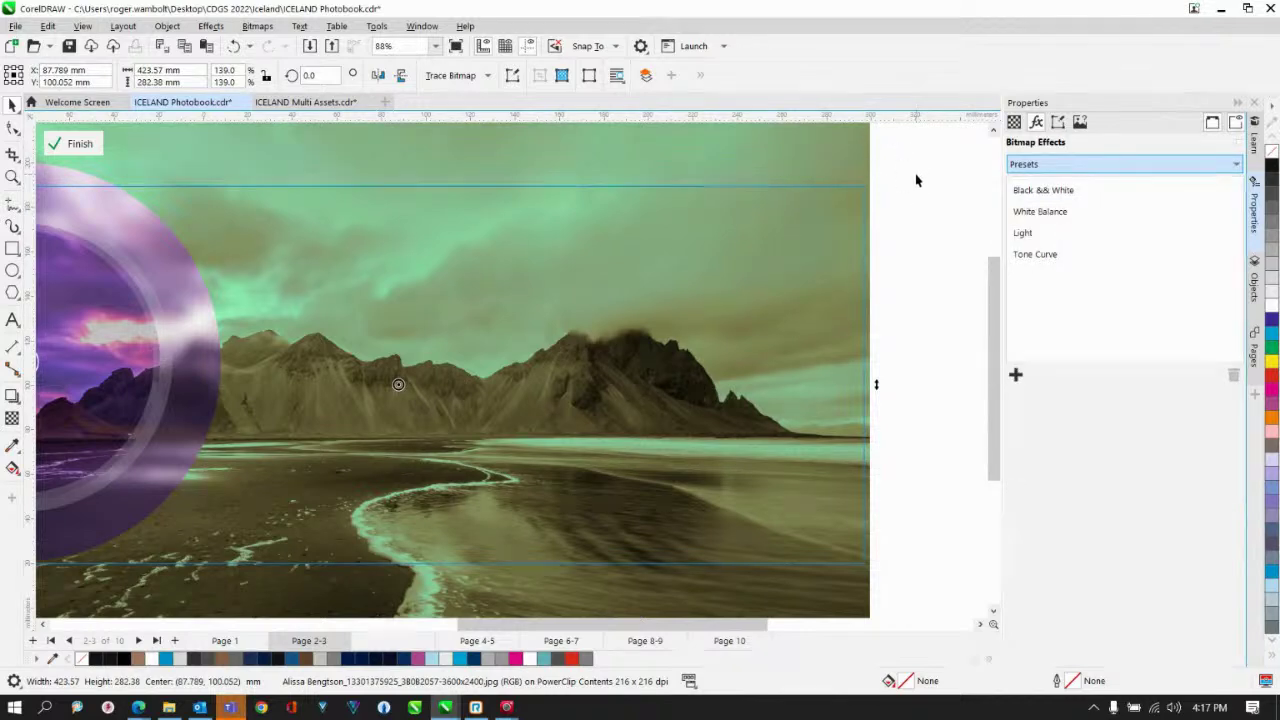
pyautogui.keyDown('ctrl'); pyautogui.click(916, 180); pyautogui.keyUp('ctrl')
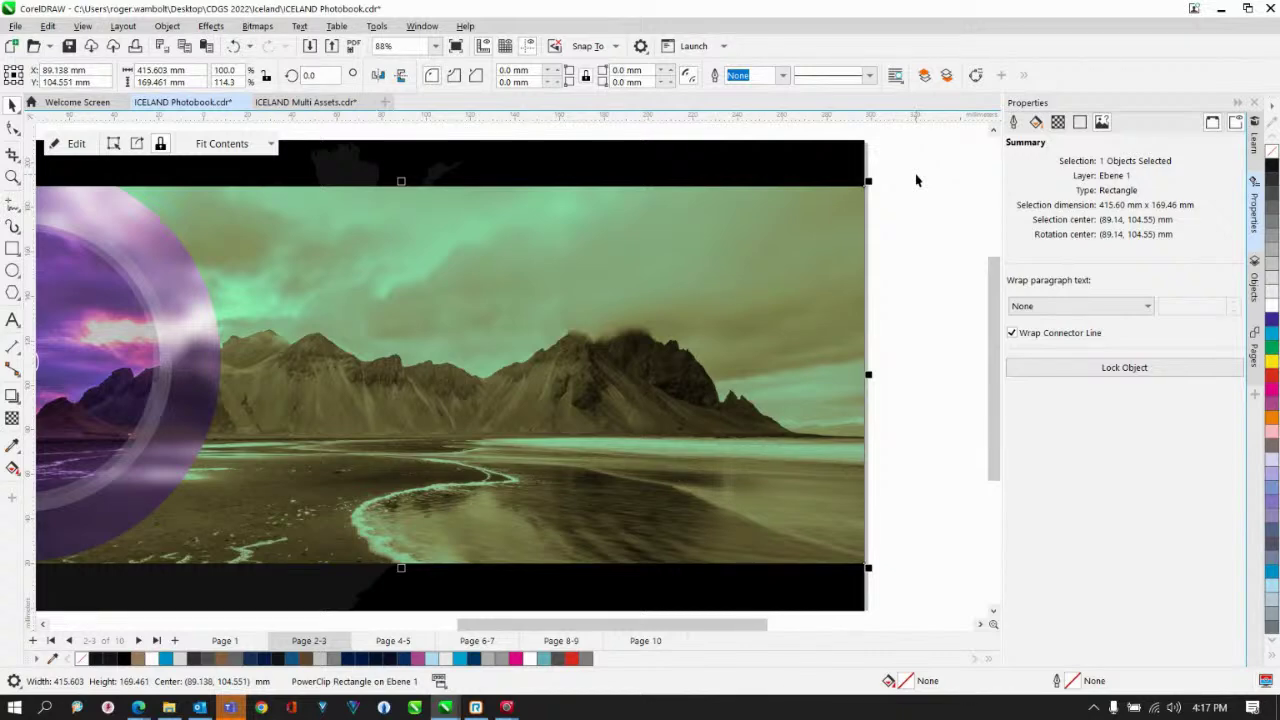
# Switch to the ICELAND Multi Assets document and inspect the rollup banner's background rectangle
pyautogui.click(298, 101)
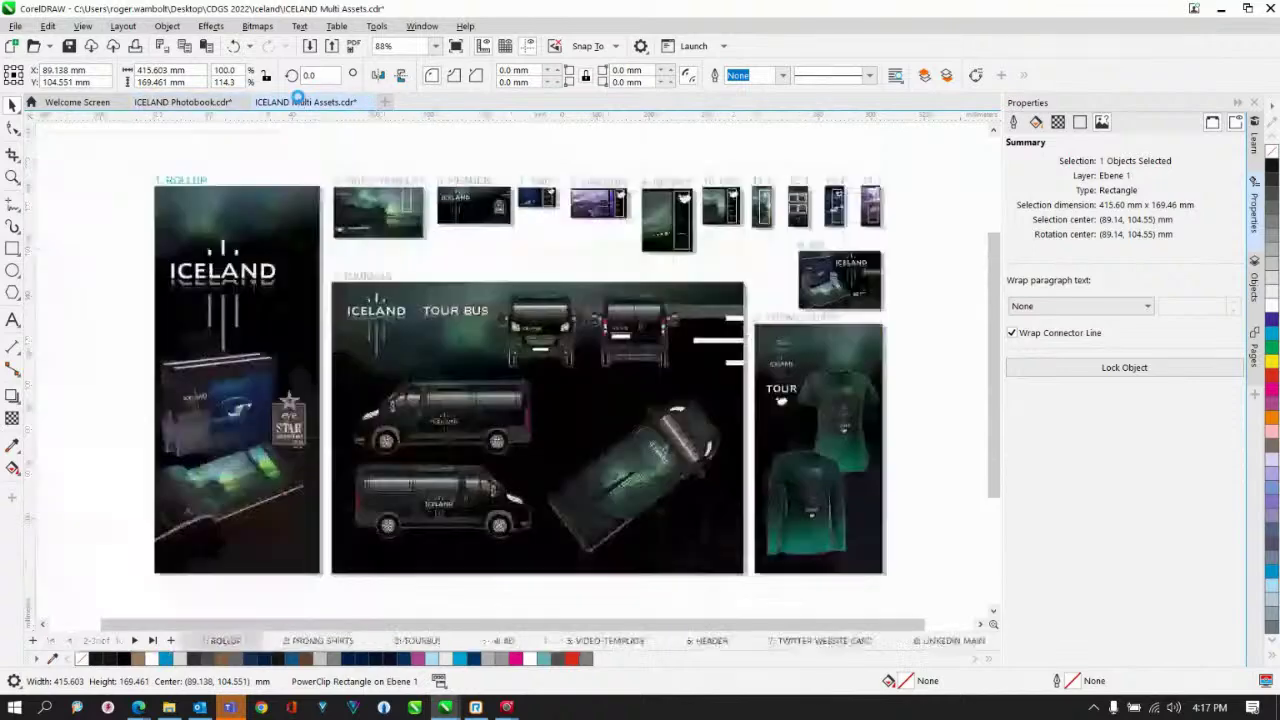
pyautogui.click(287, 199)
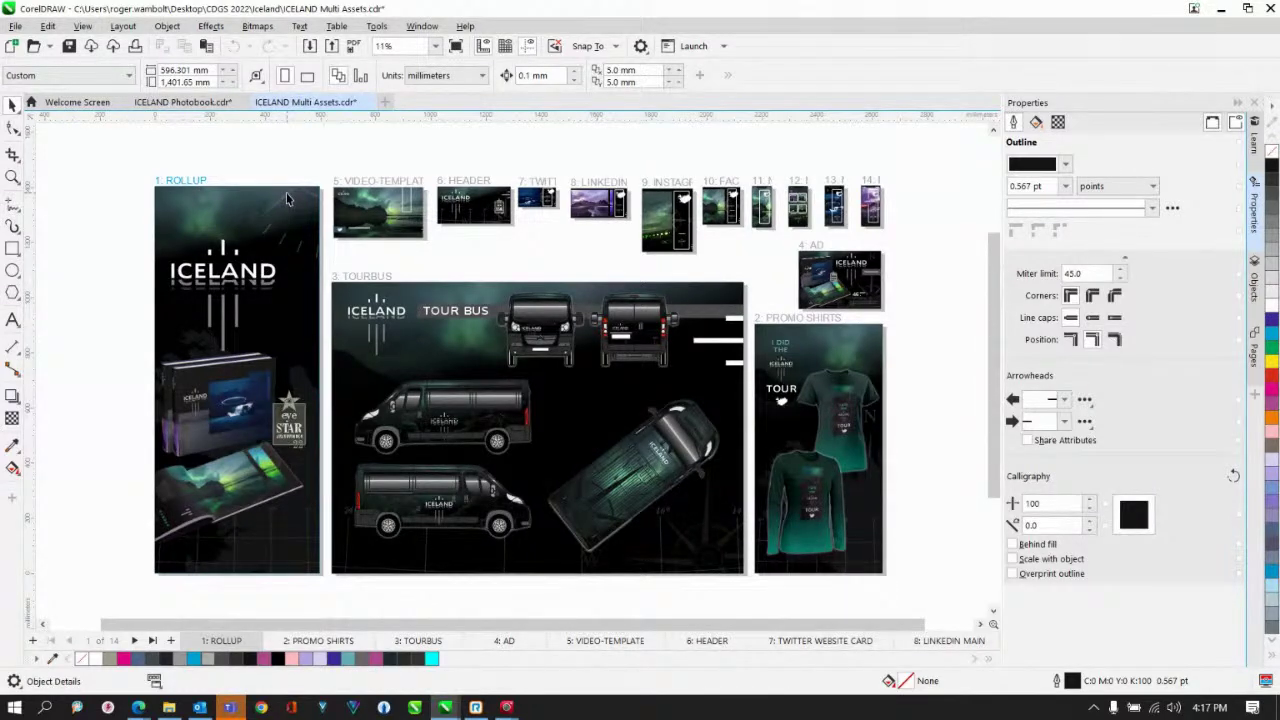
pyautogui.click(229, 212)
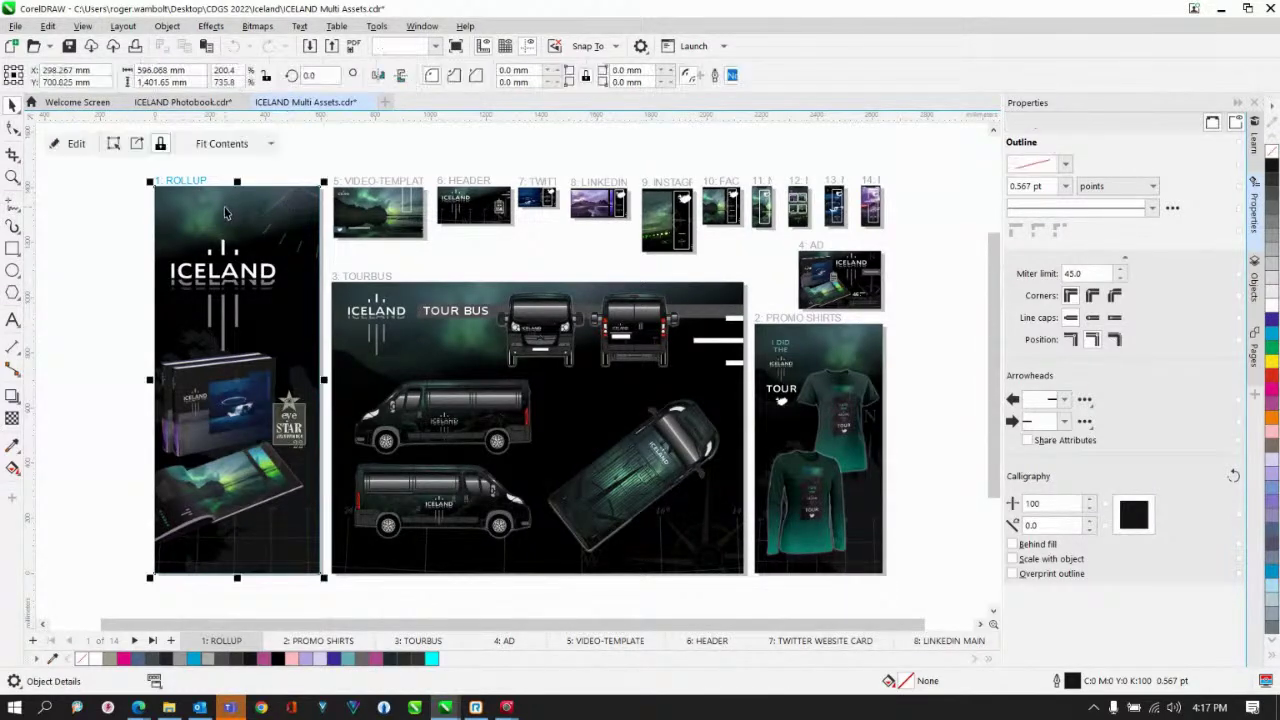
pyautogui.click(85, 270)
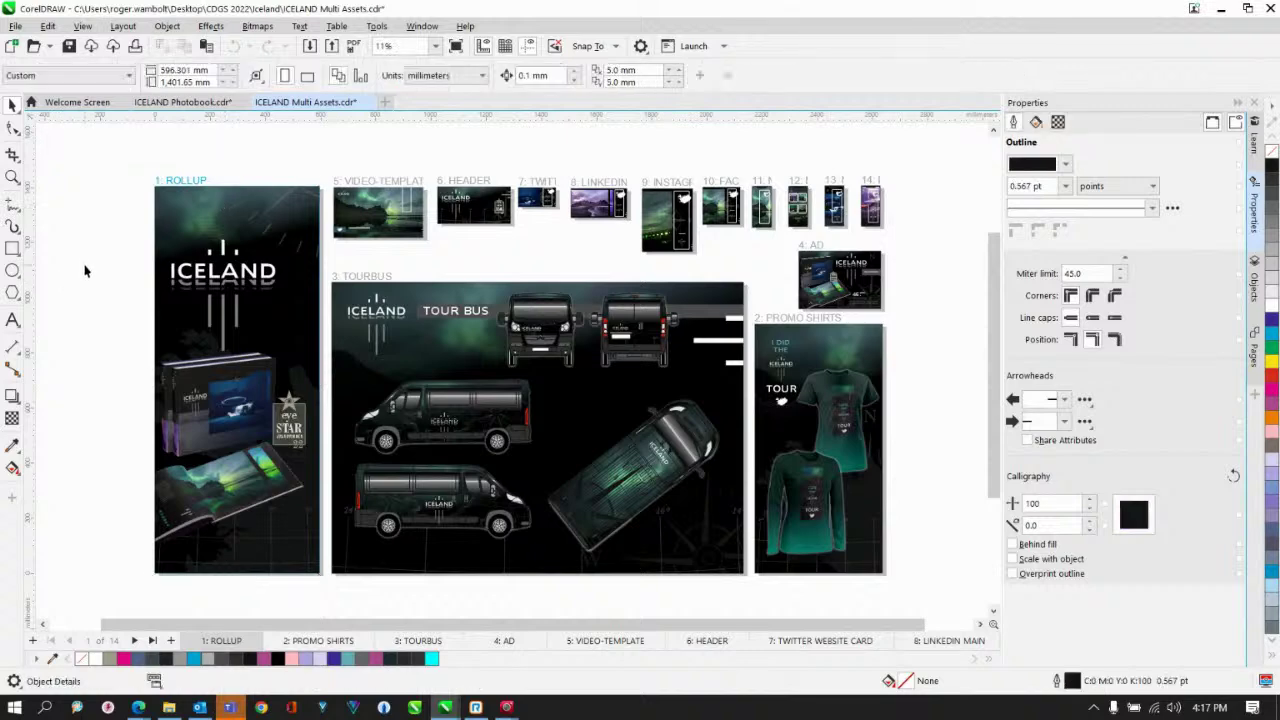
# Set the document units to inches and select the rollup banner's background rectangle to check its size
pyautogui.click(445, 76)
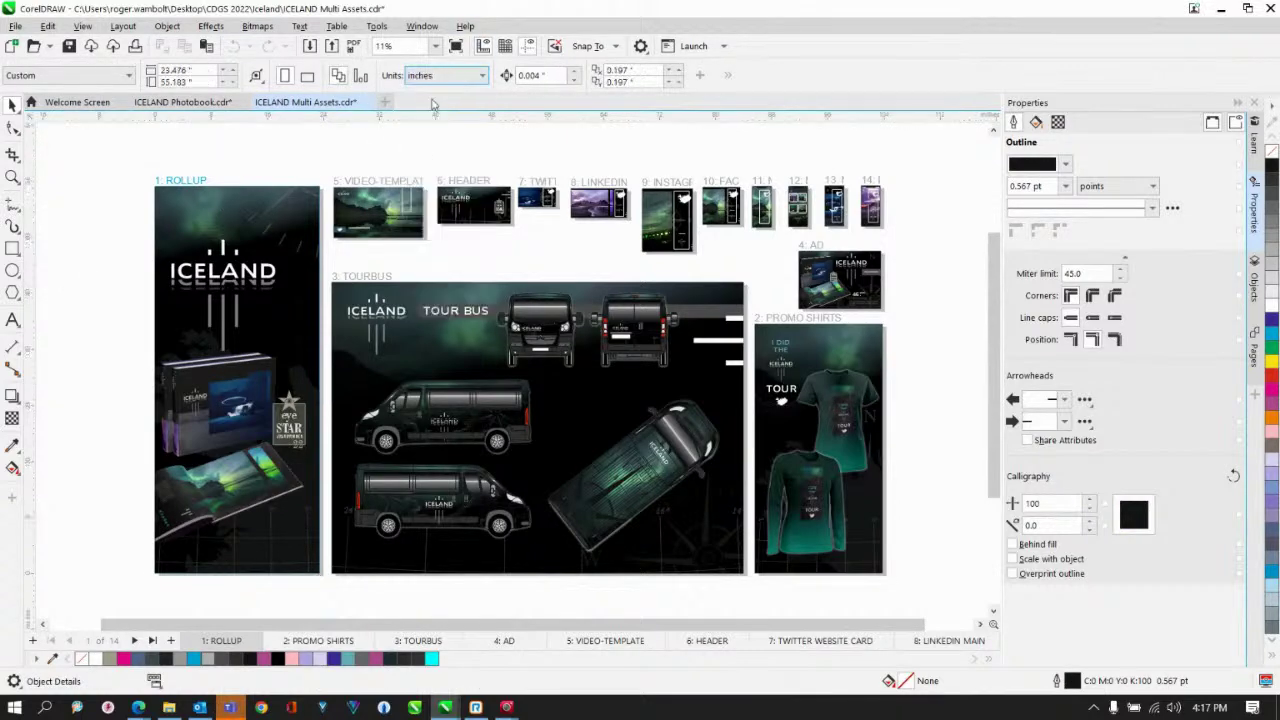
pyautogui.click(432, 95)
pyautogui.click(256, 394)
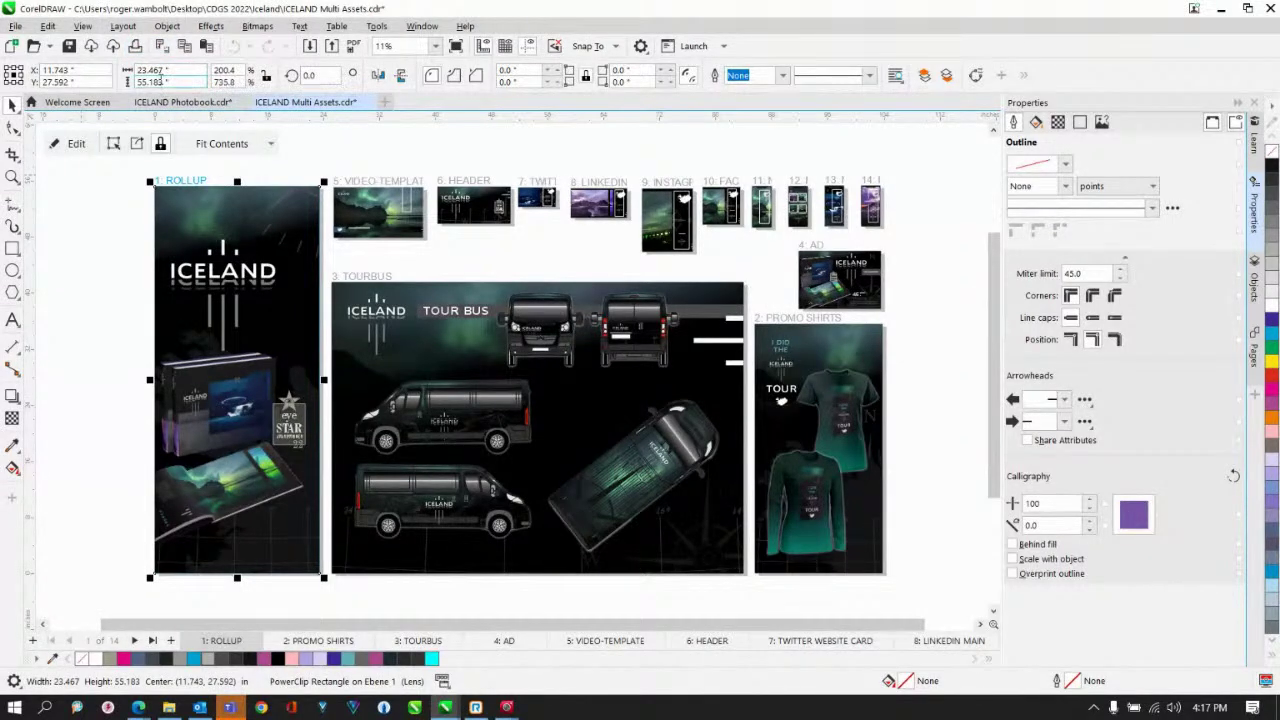
# Check the sizes of the VIDEO-TEMPLATE background and the LINKEDIN MAIN PowerClip rectangle, and show the document's list of pages
pyautogui.click(386, 207)
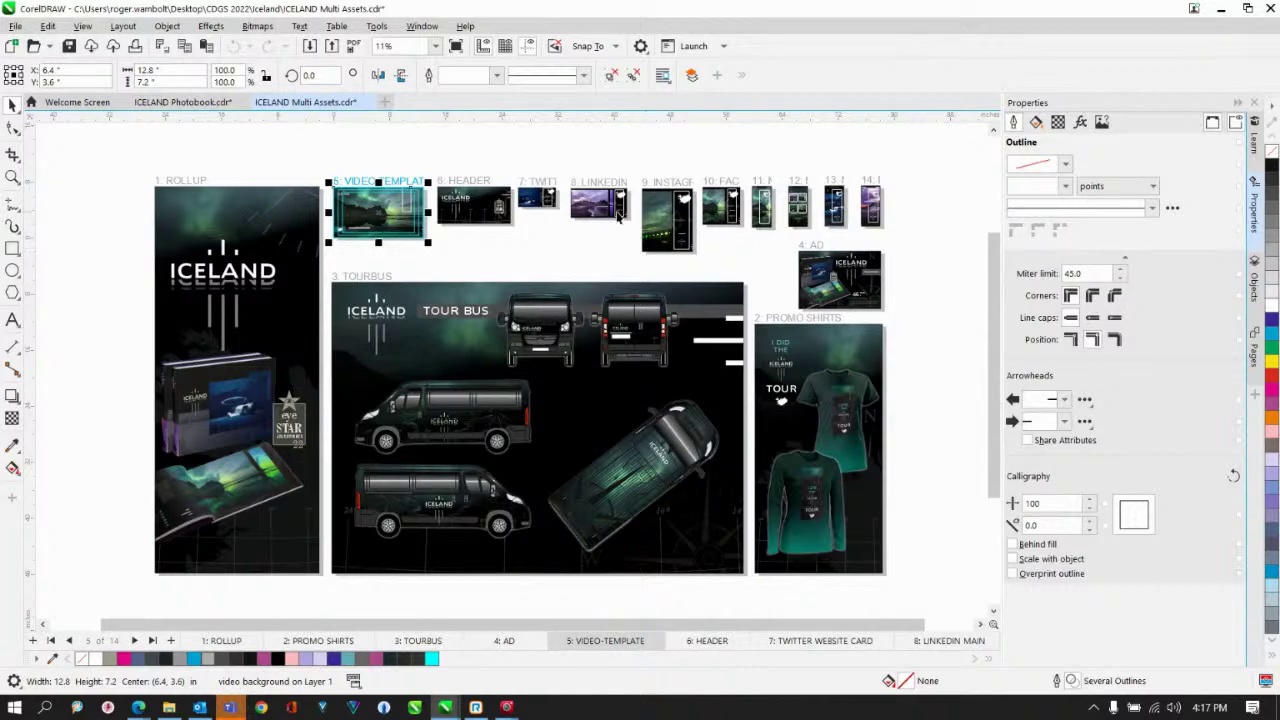
pyautogui.click(605, 212)
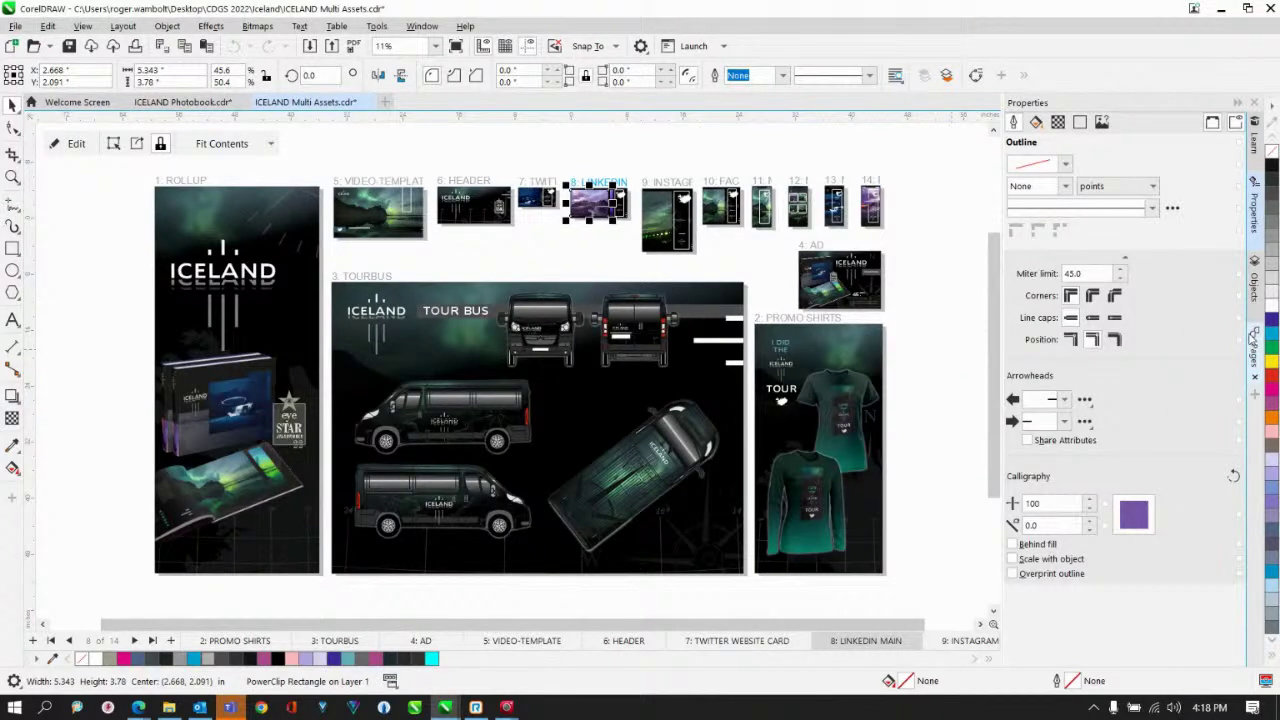
pyautogui.click(1255, 338)
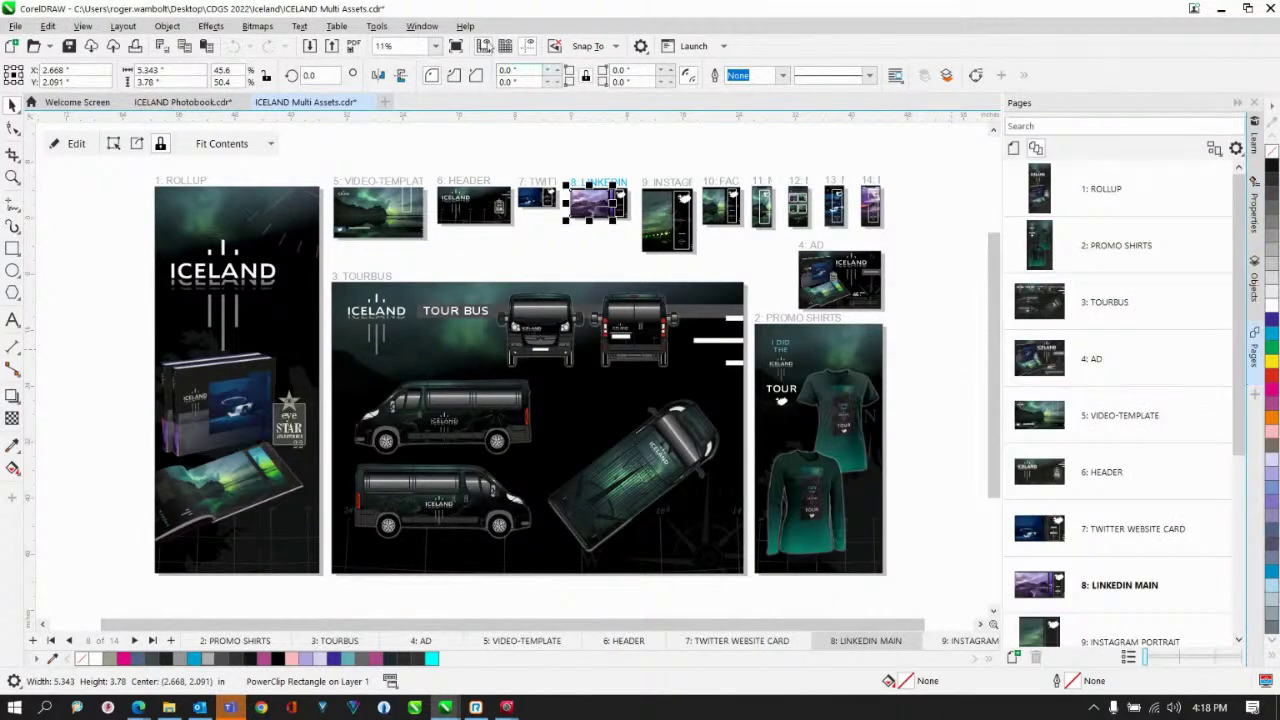
# Look through both lists of available dockers for the Pages entry, leaving its setting as is
pyautogui.click(430, 28)
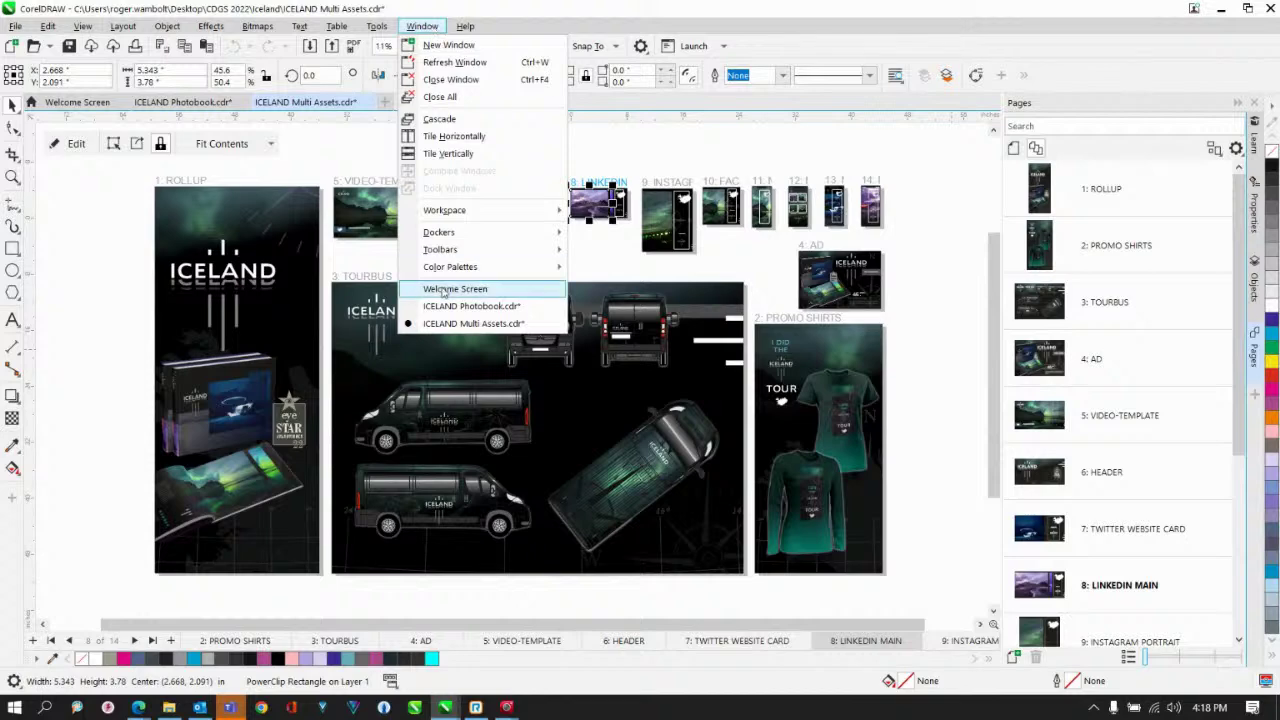
pyautogui.moveTo(448, 236)
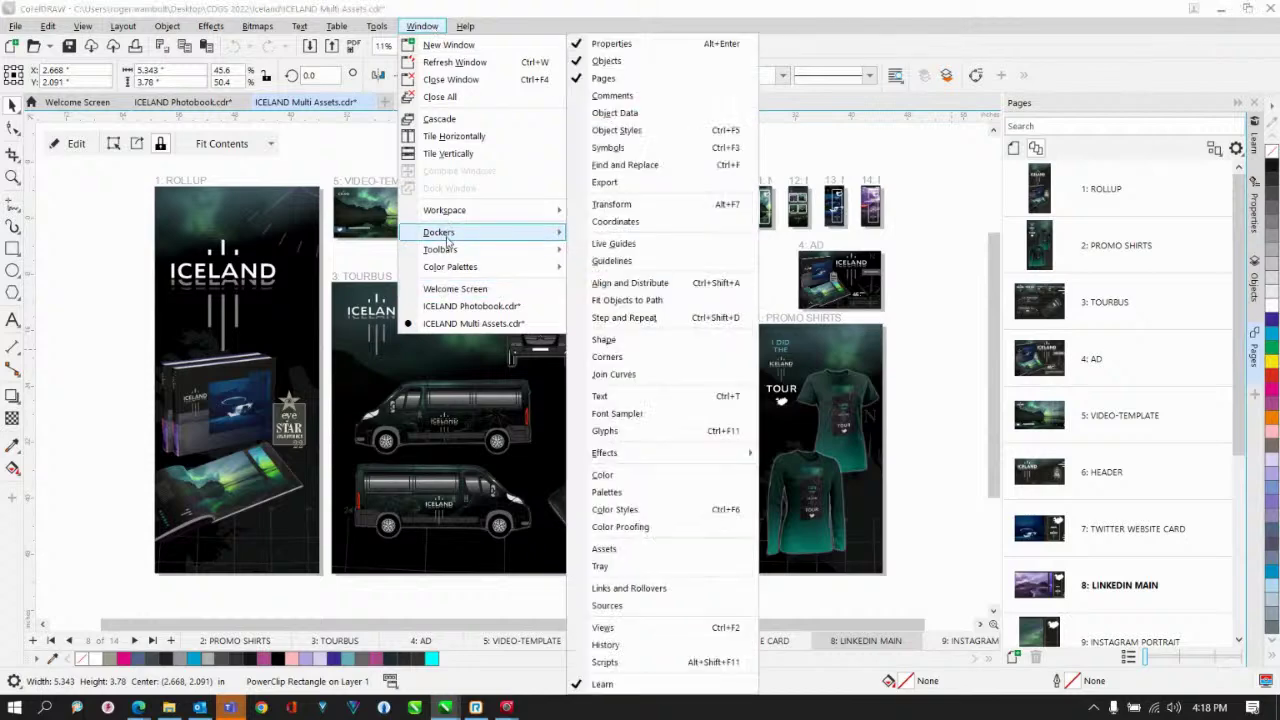
pyautogui.click(603, 78)
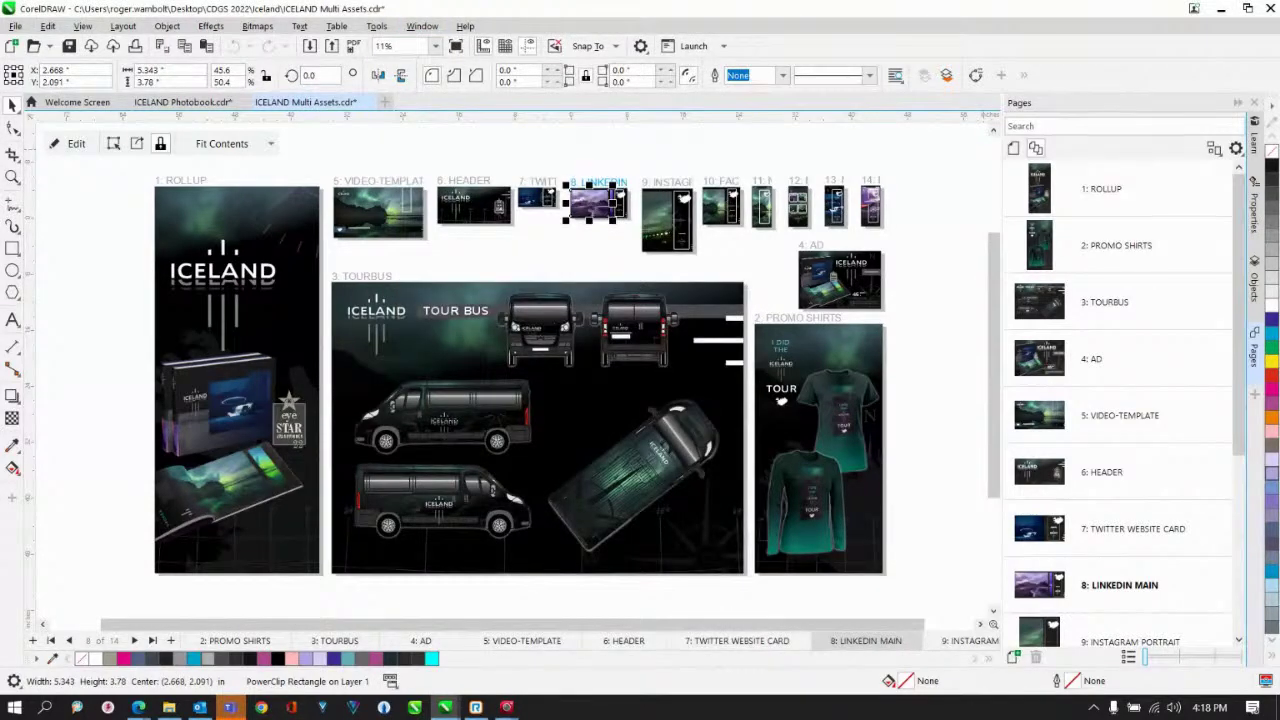
pyautogui.click(1255, 398)
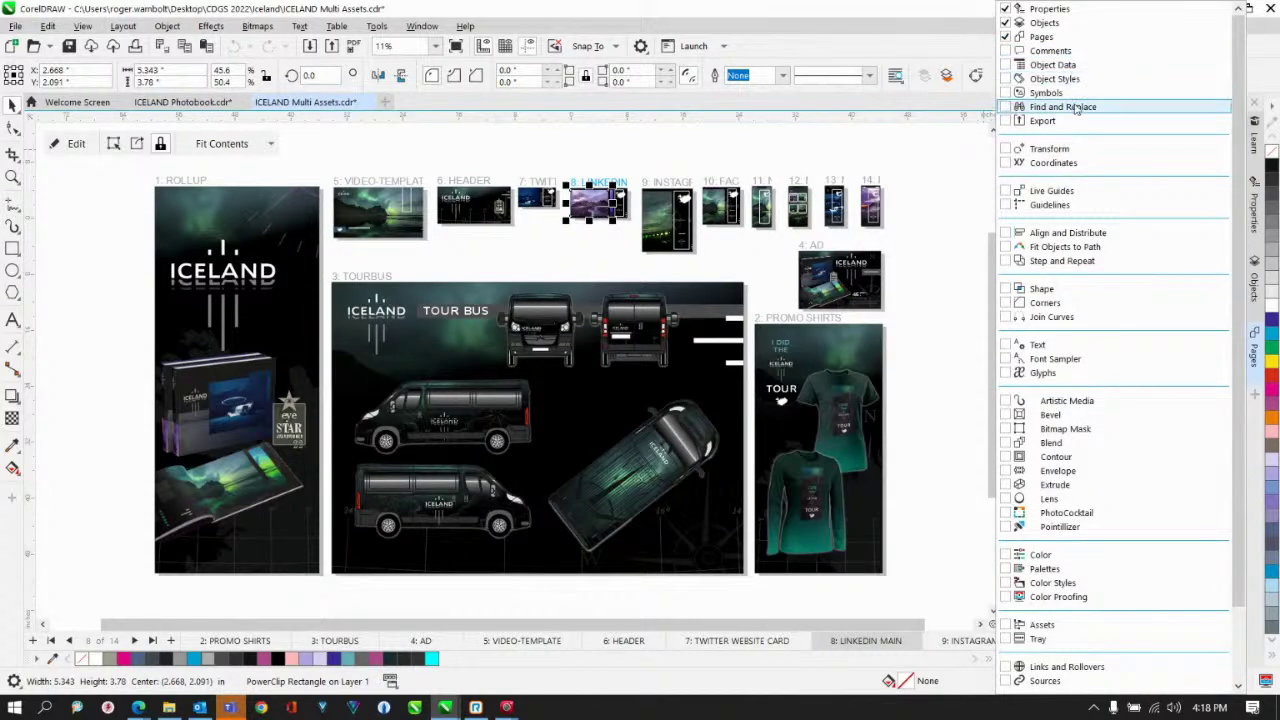
pyautogui.click(903, 22)
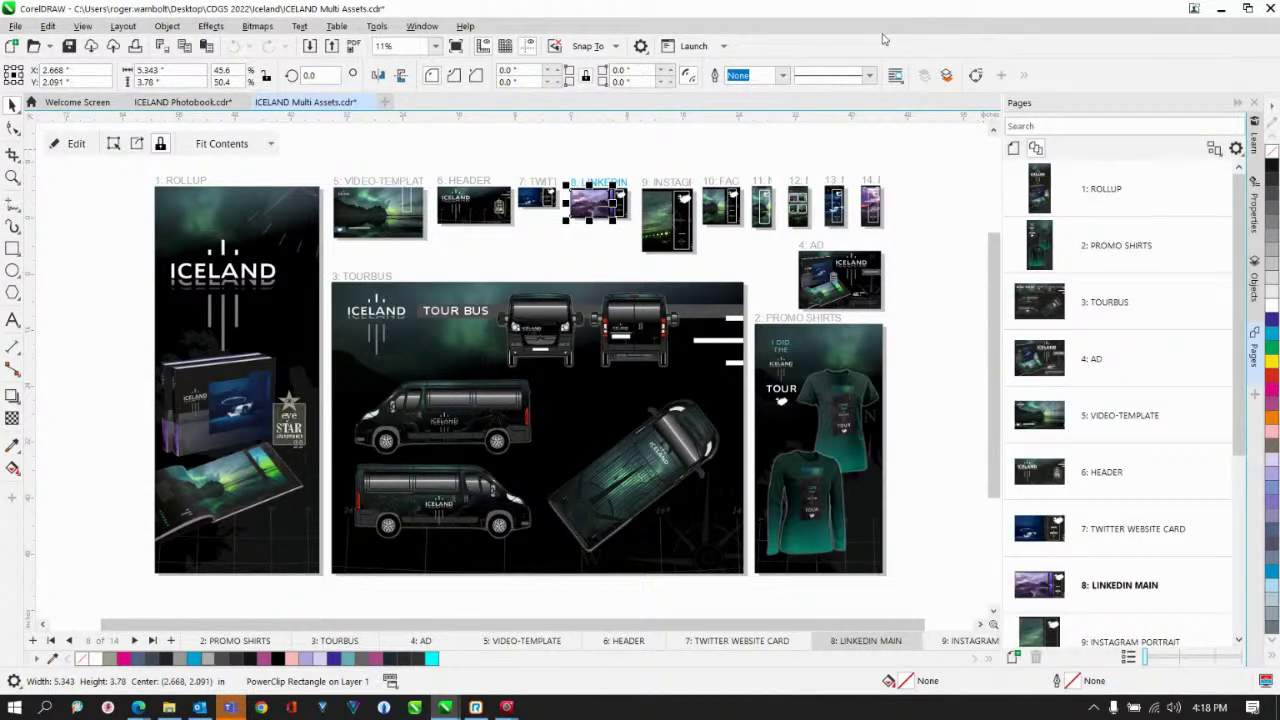
# Activate the ROLLUP page, switch to single-page view, and go to the VIDEO-TEMPLATE page
pyautogui.click(1117, 192)
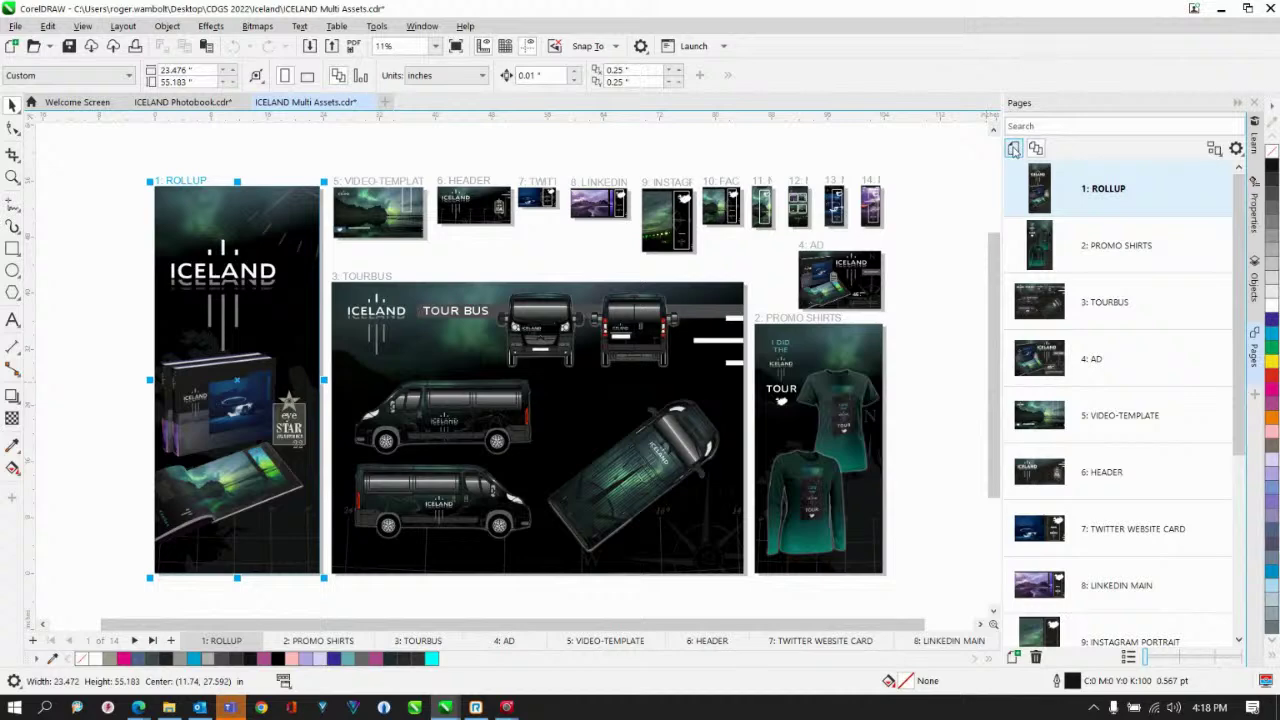
pyautogui.click(1013, 148)
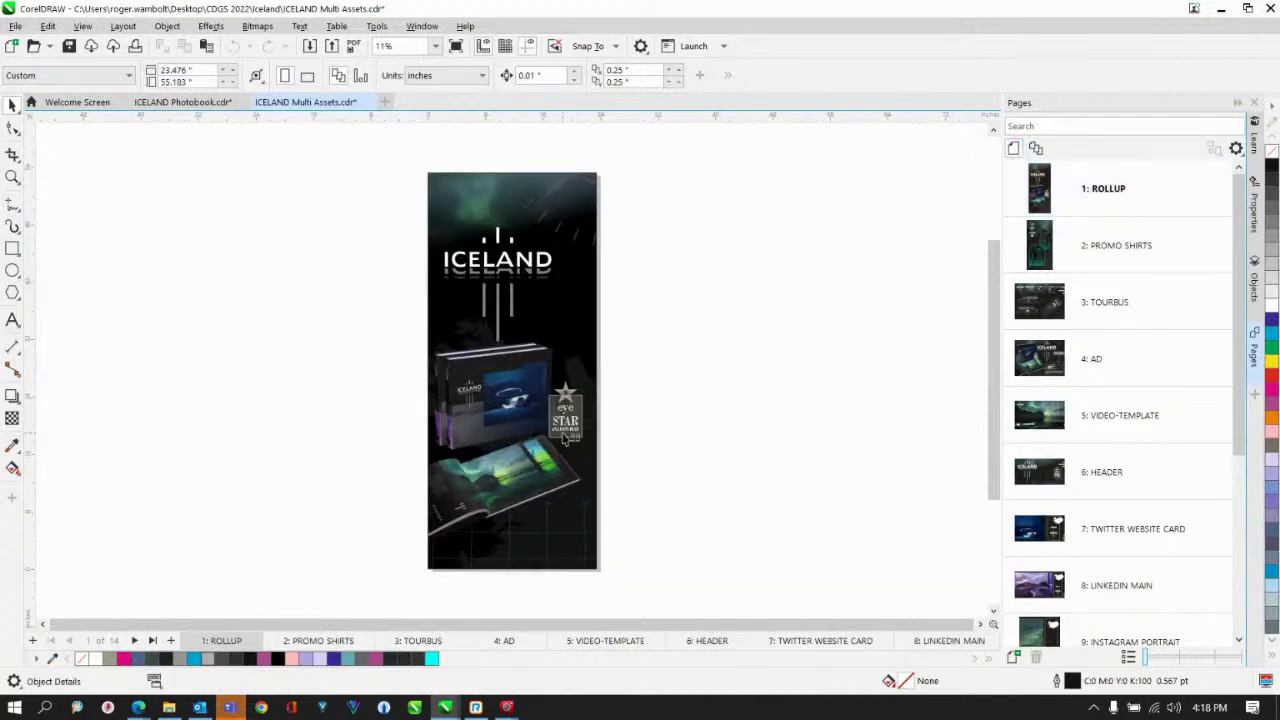
pyautogui.click(597, 647)
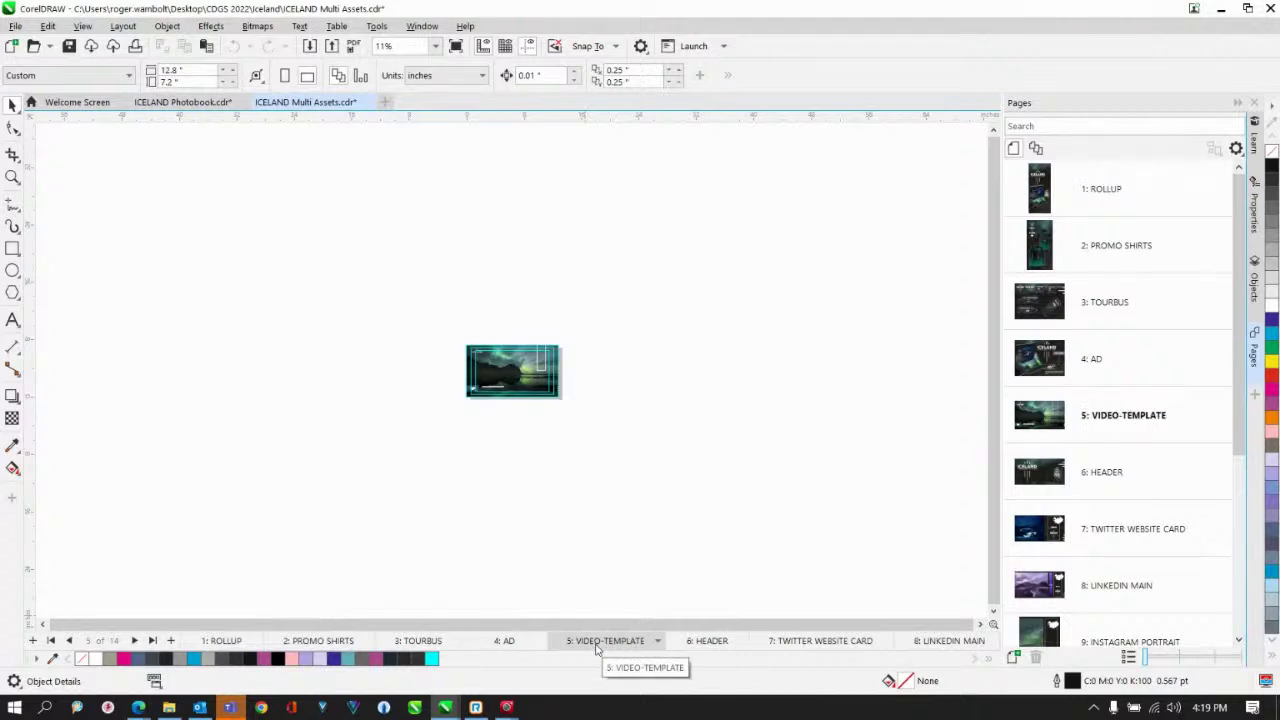
# Select the AD page's background rectangle in multipage view and show that page alone in single-page view
pyautogui.click(1036, 149)
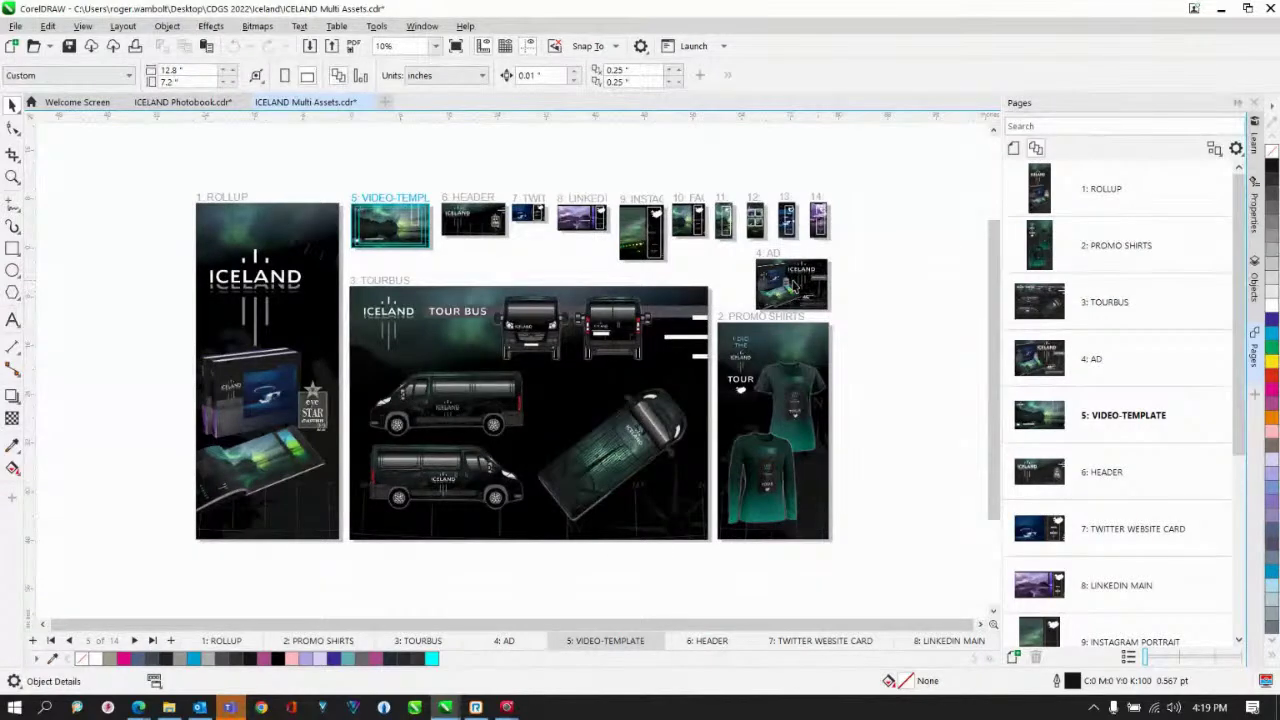
pyautogui.click(790, 285)
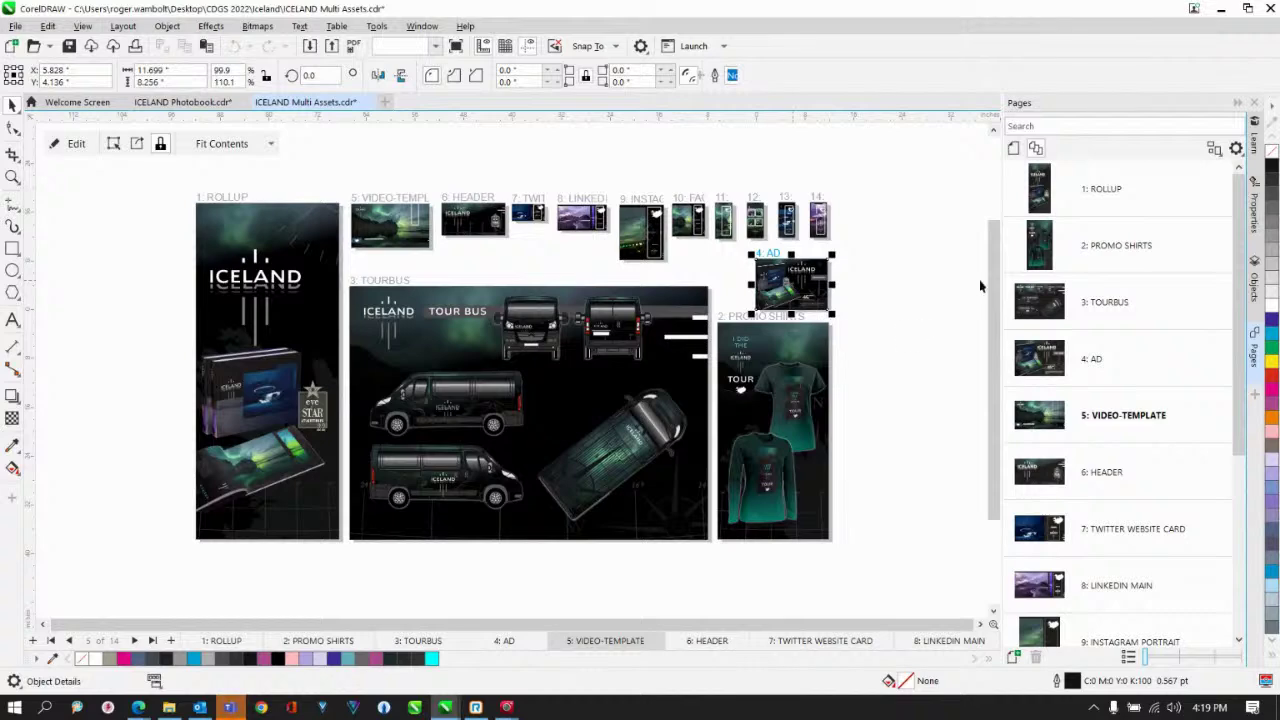
pyautogui.click(1013, 149)
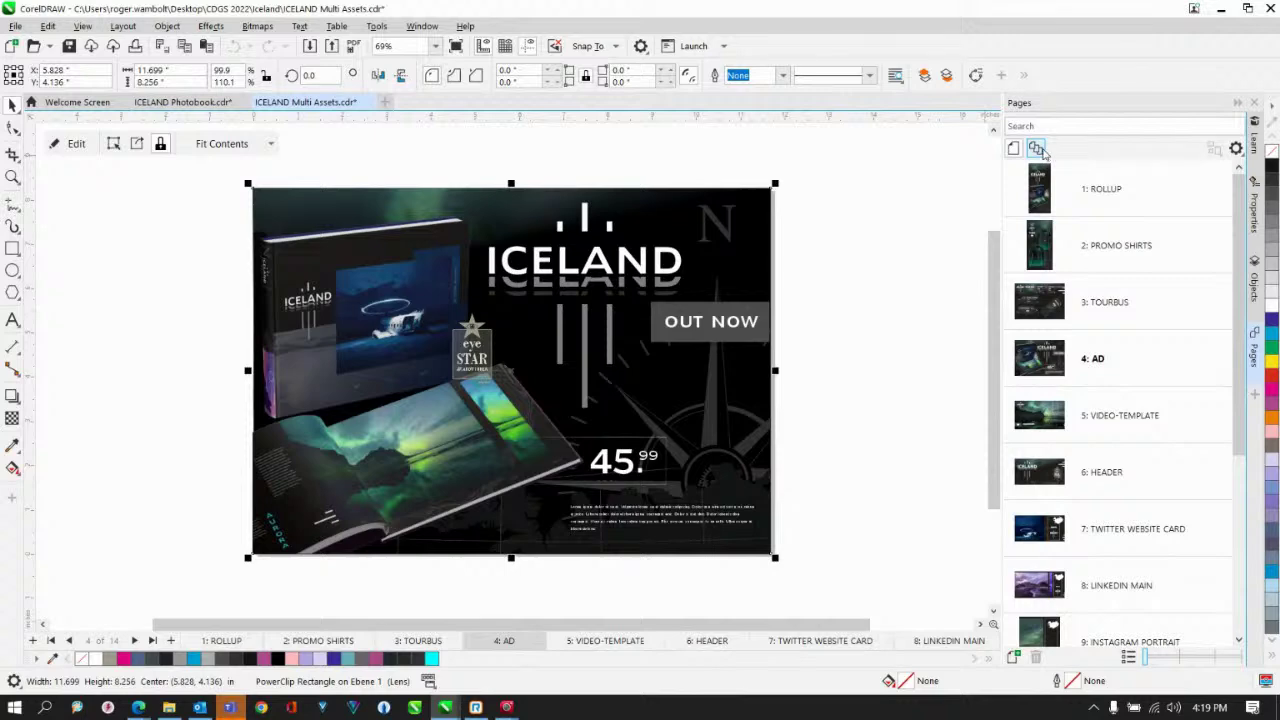
# Return to multipage view and move the ICELAND logo from the ROLLUP page onto the TOURBUS page, at about X 33.4, Y 18.3 inches
pyautogui.click(1014, 149)
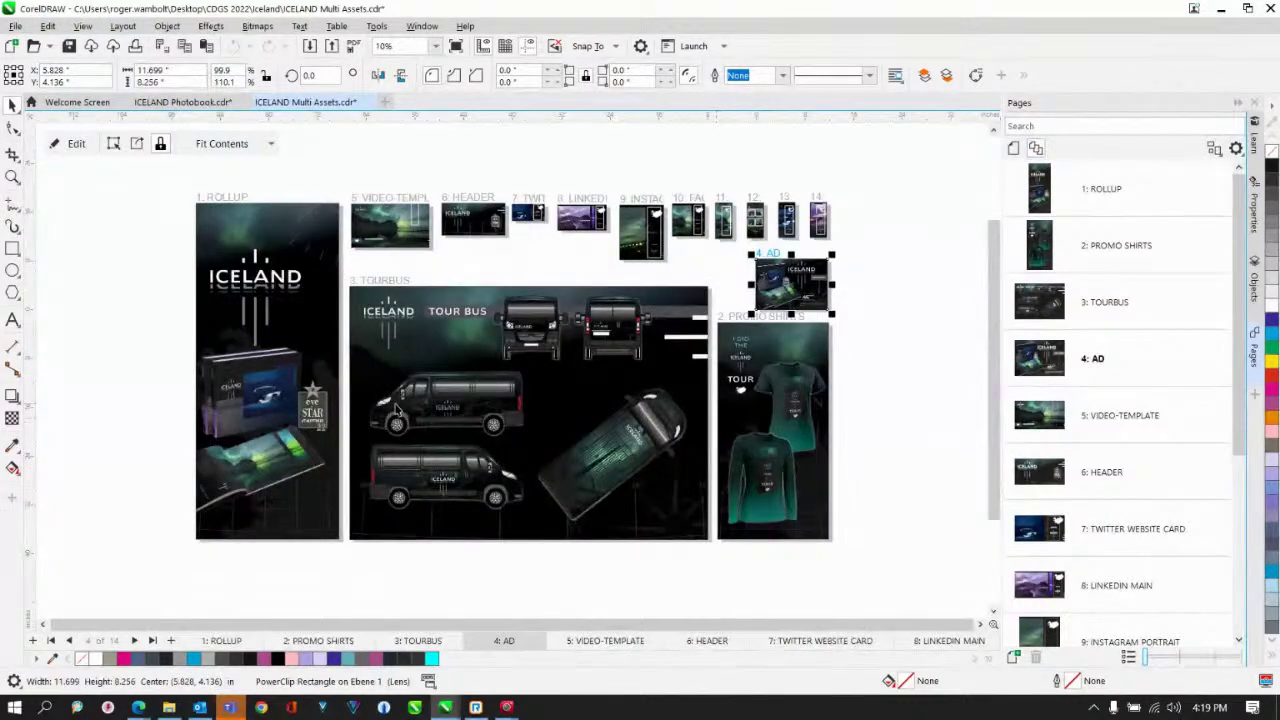
pyautogui.click(262, 279)
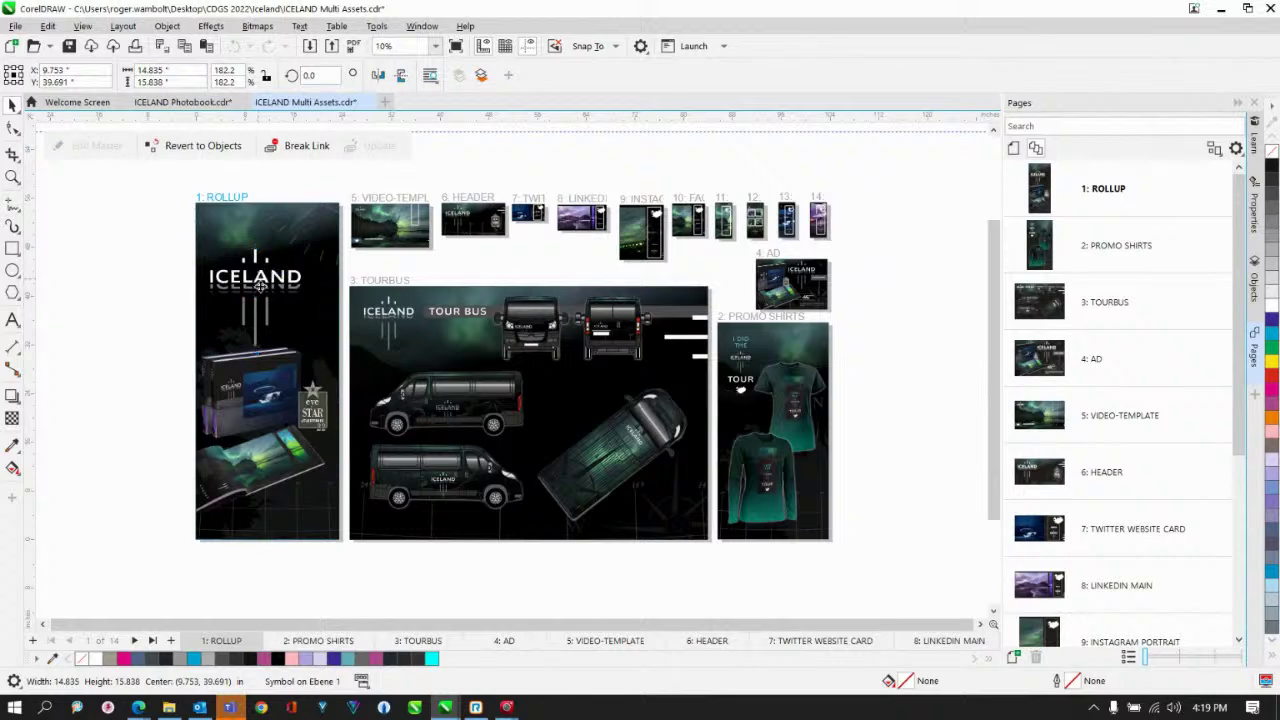
pyautogui.moveTo(262, 277); pyautogui.dragTo(556, 410)
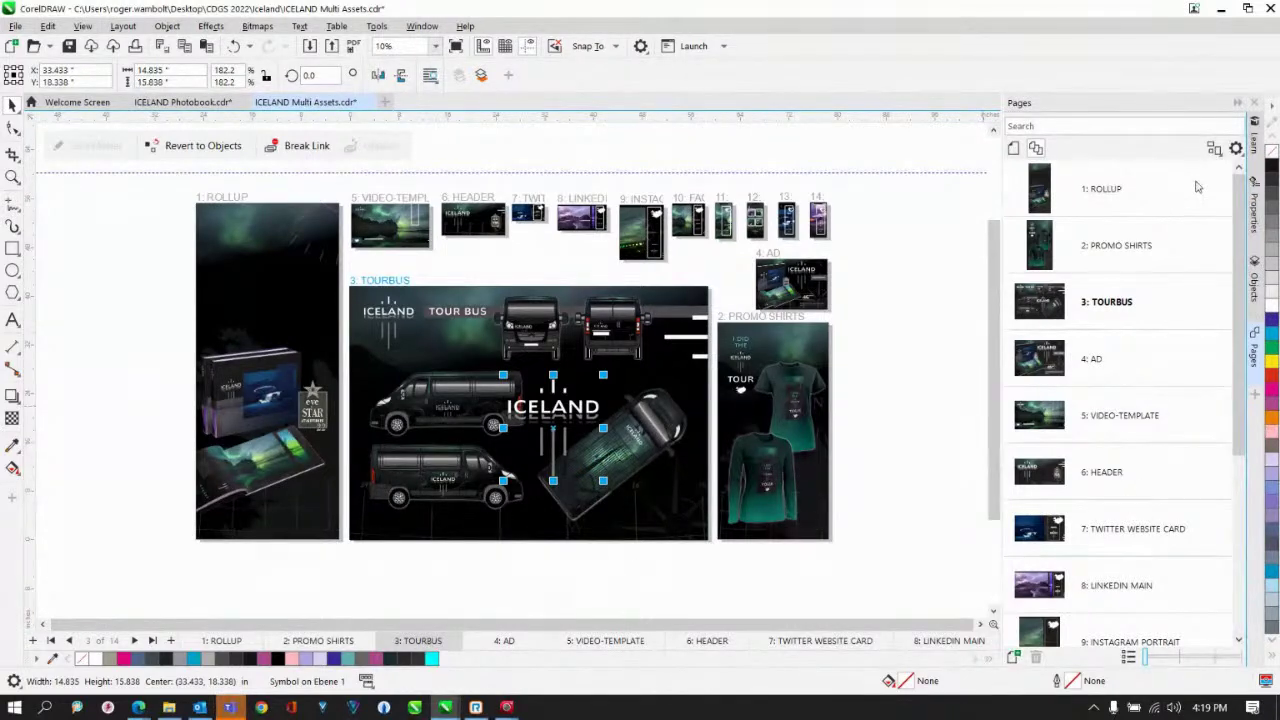
# Try the grid layout for the document's pages and restore the custom layout
pyautogui.click(1214, 150)
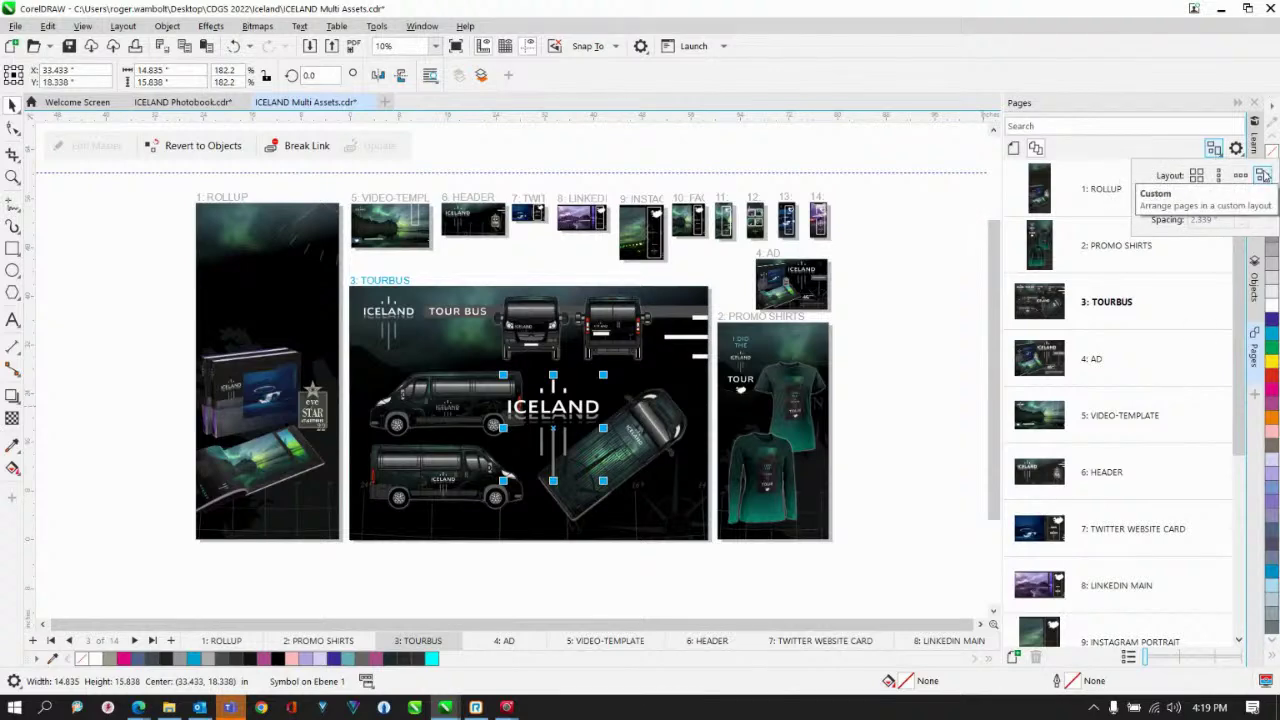
pyautogui.click(1197, 175)
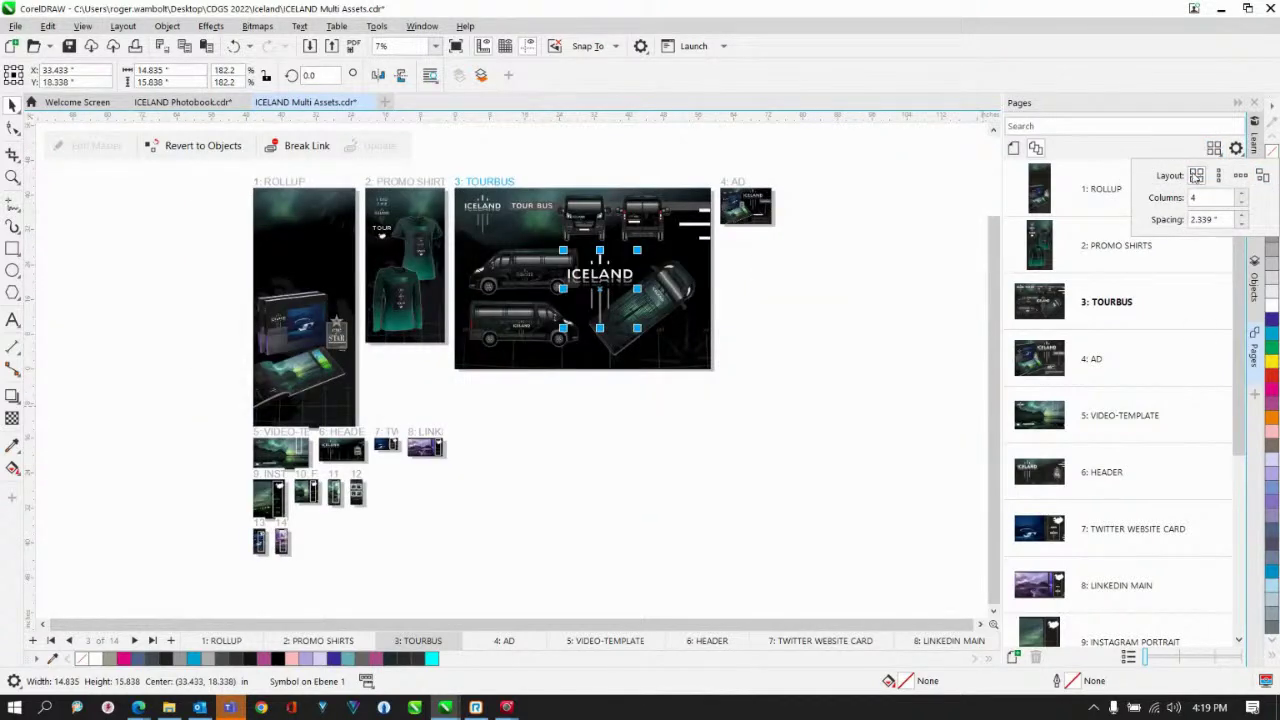
pyautogui.click(1263, 177)
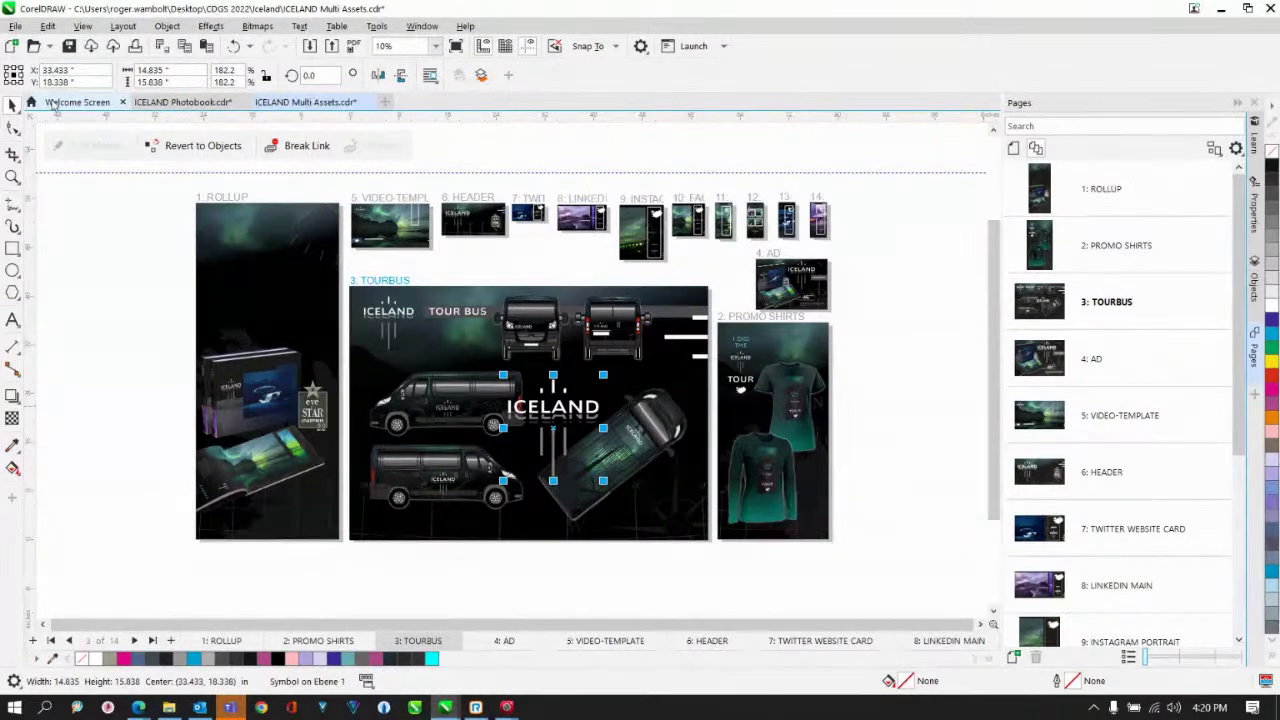
# Open the Store on the Welcome Screen and browse its featured offers
pyautogui.click(52, 104)
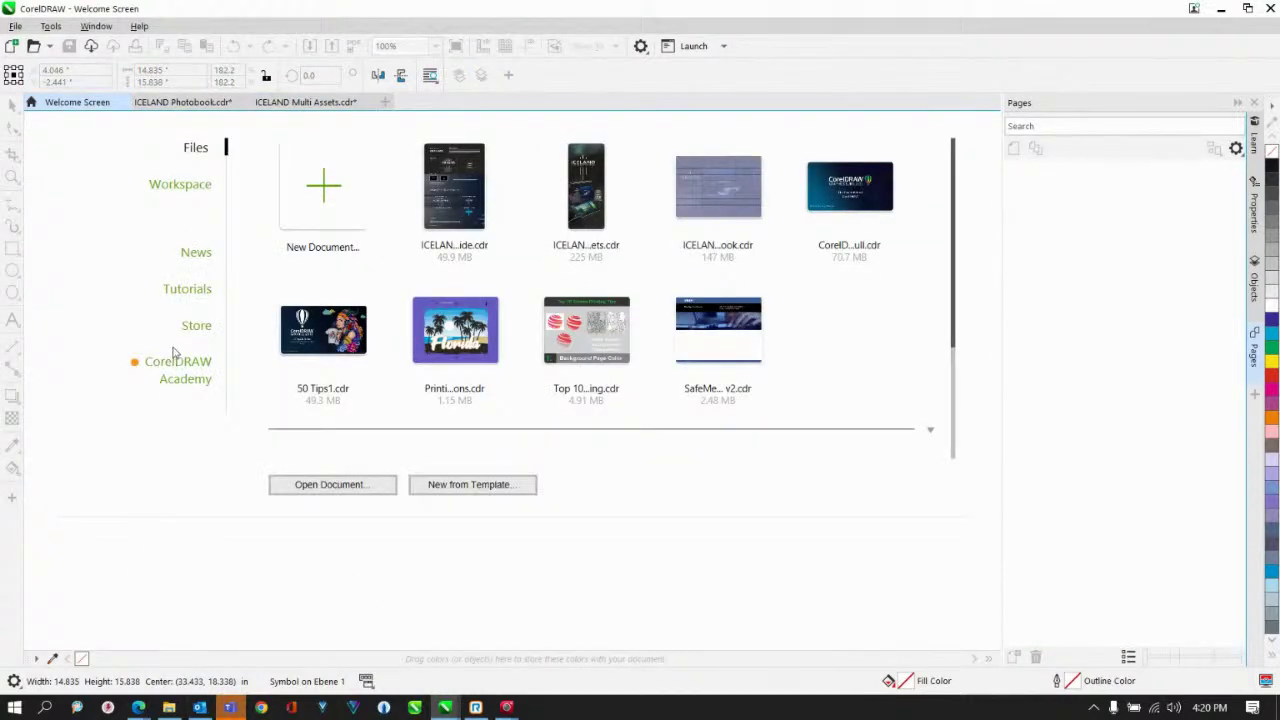
pyautogui.click(197, 326)
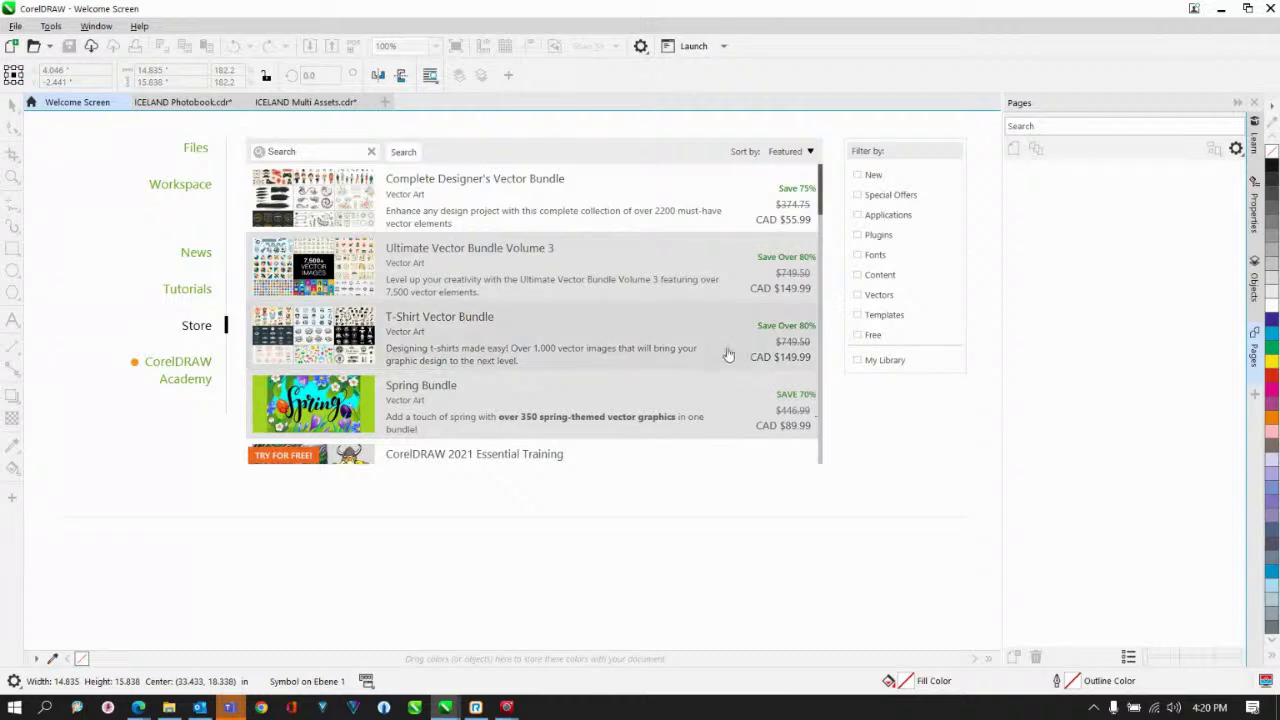
pyautogui.scroll(-3, 677, 326)
pyautogui.scroll(-2, 669, 345)
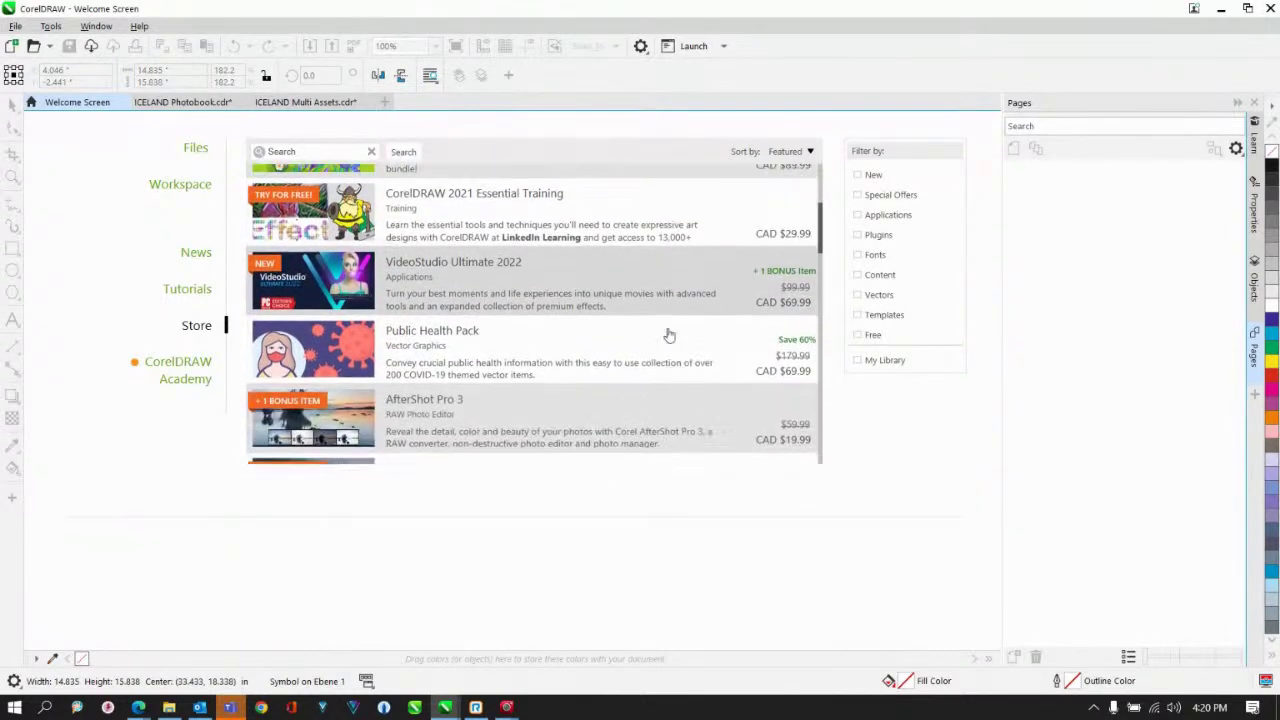
pyautogui.scroll(-2, 669, 336)
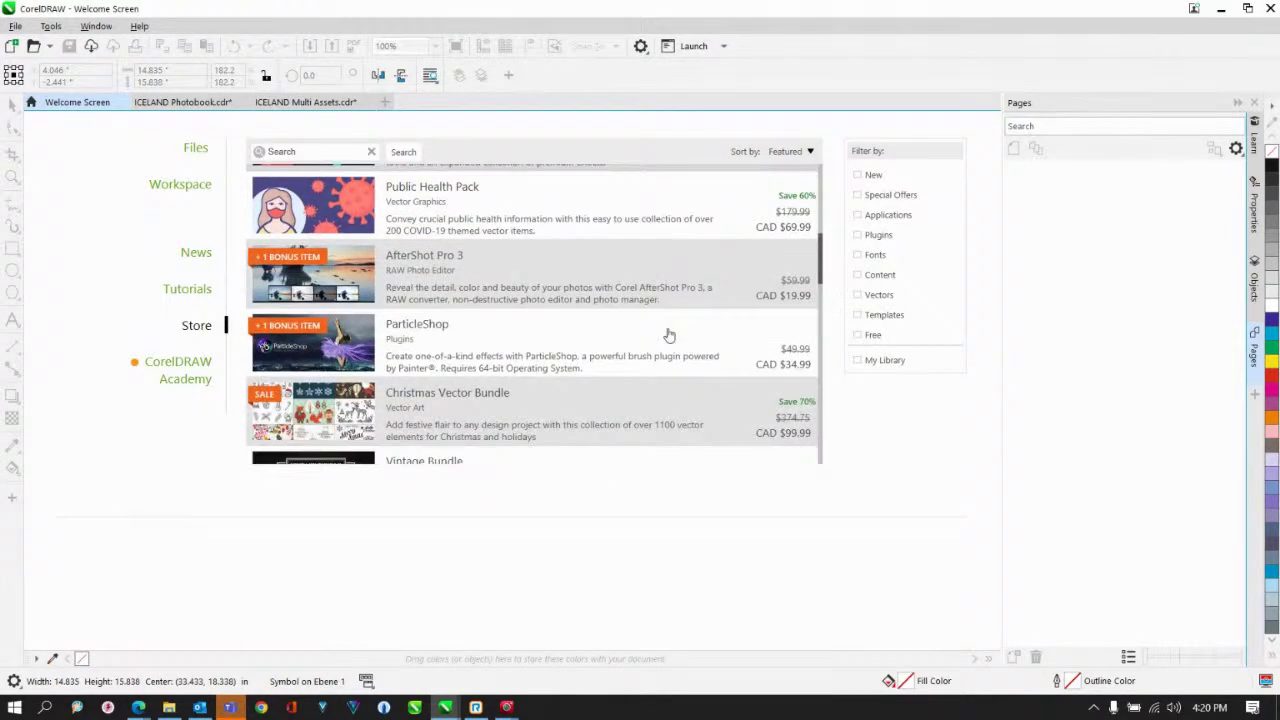
pyautogui.scroll(-1, 669, 336)
# Find CorelDRAW 2021 Essential Training in the store, view its details, and return to the offer list
pyautogui.scroll(6, 669, 336)
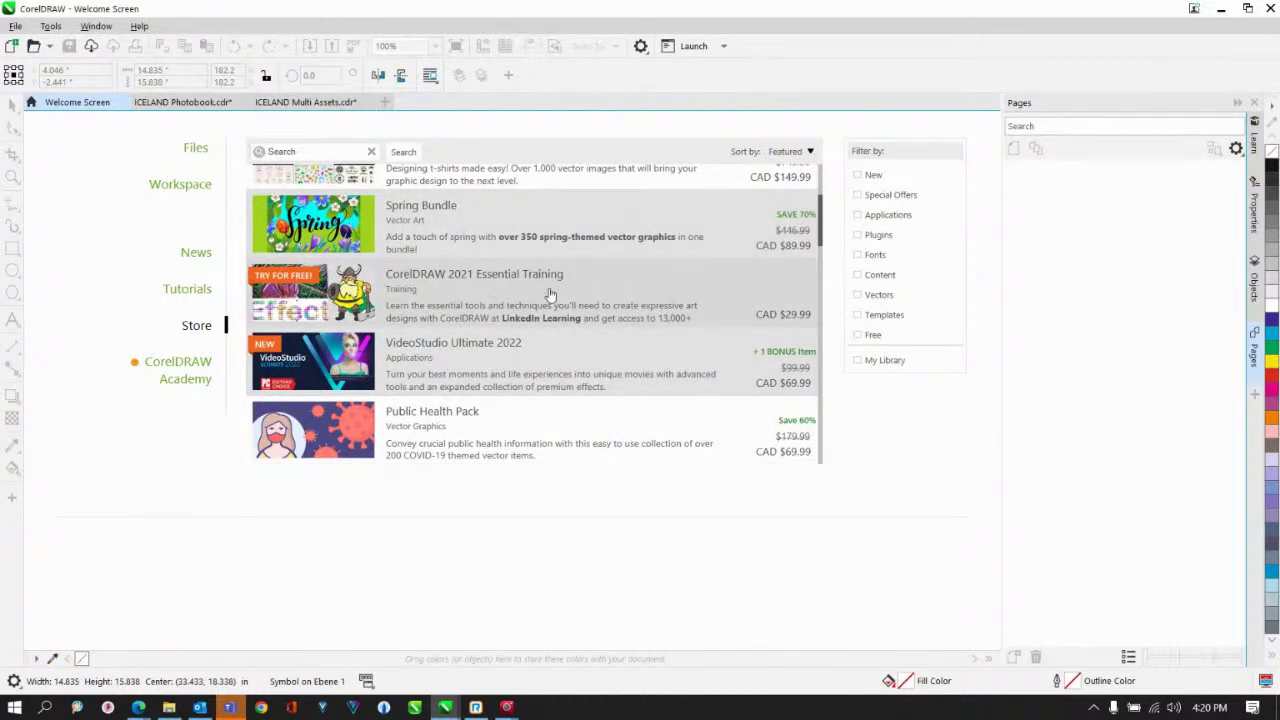
pyautogui.click(490, 289)
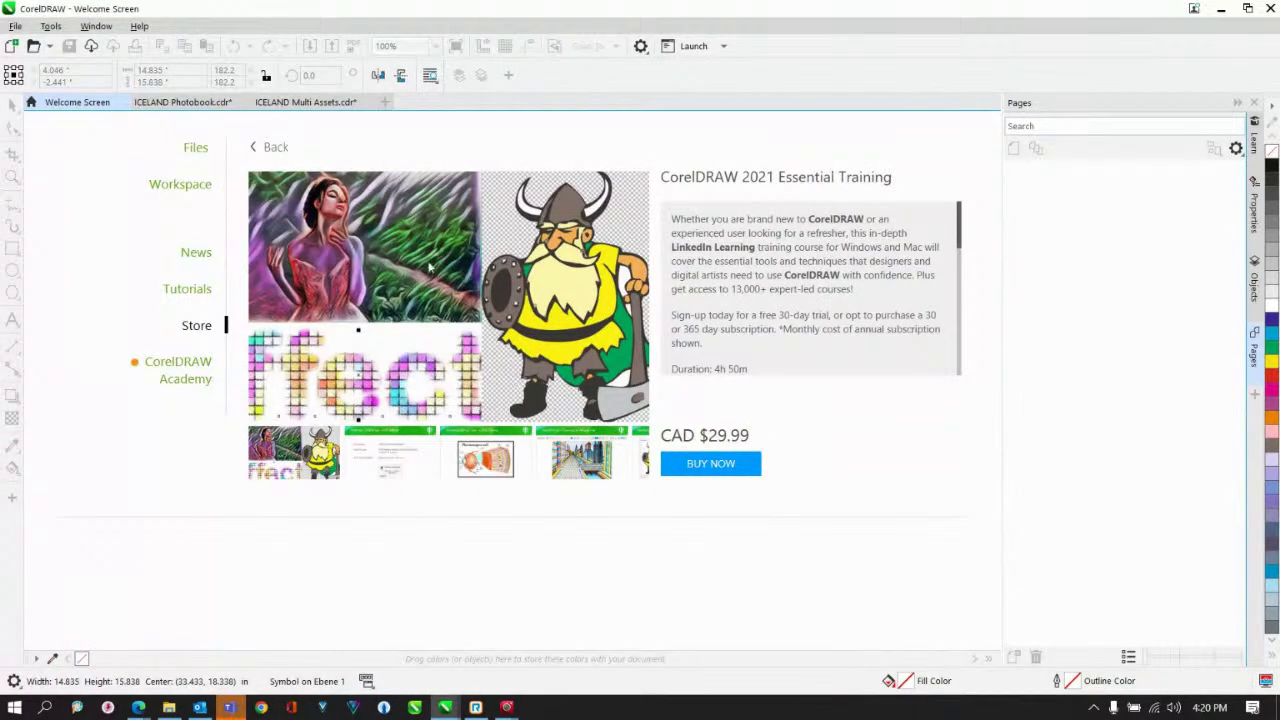
pyautogui.click(270, 148)
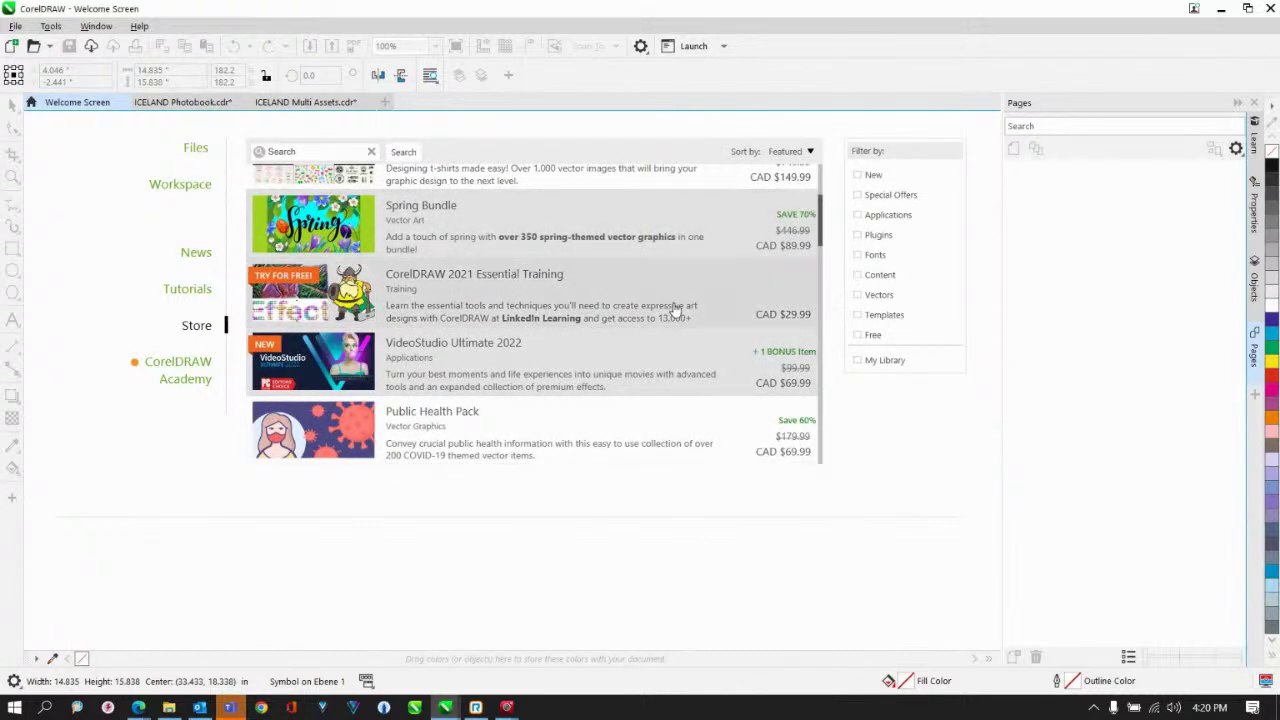
# Filter the store offers by New and separately by Content, clearing each filter after viewing its offers
pyautogui.click(857, 176)
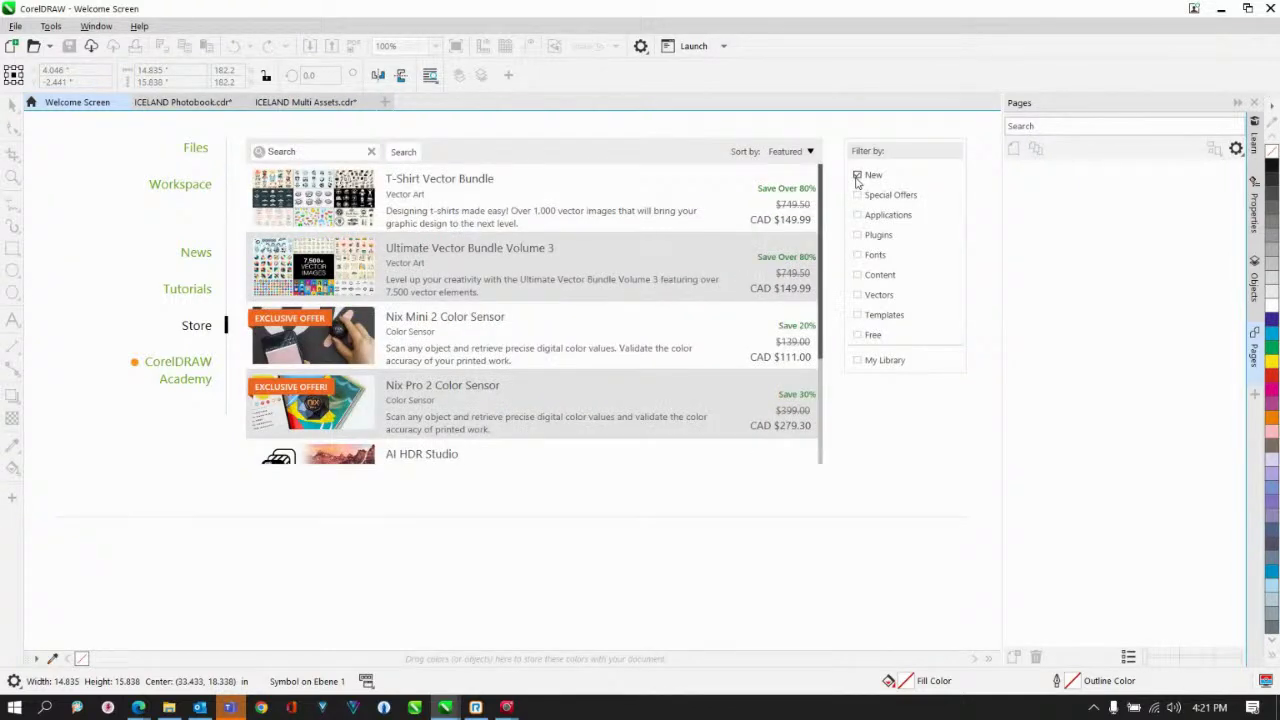
pyautogui.click(857, 176)
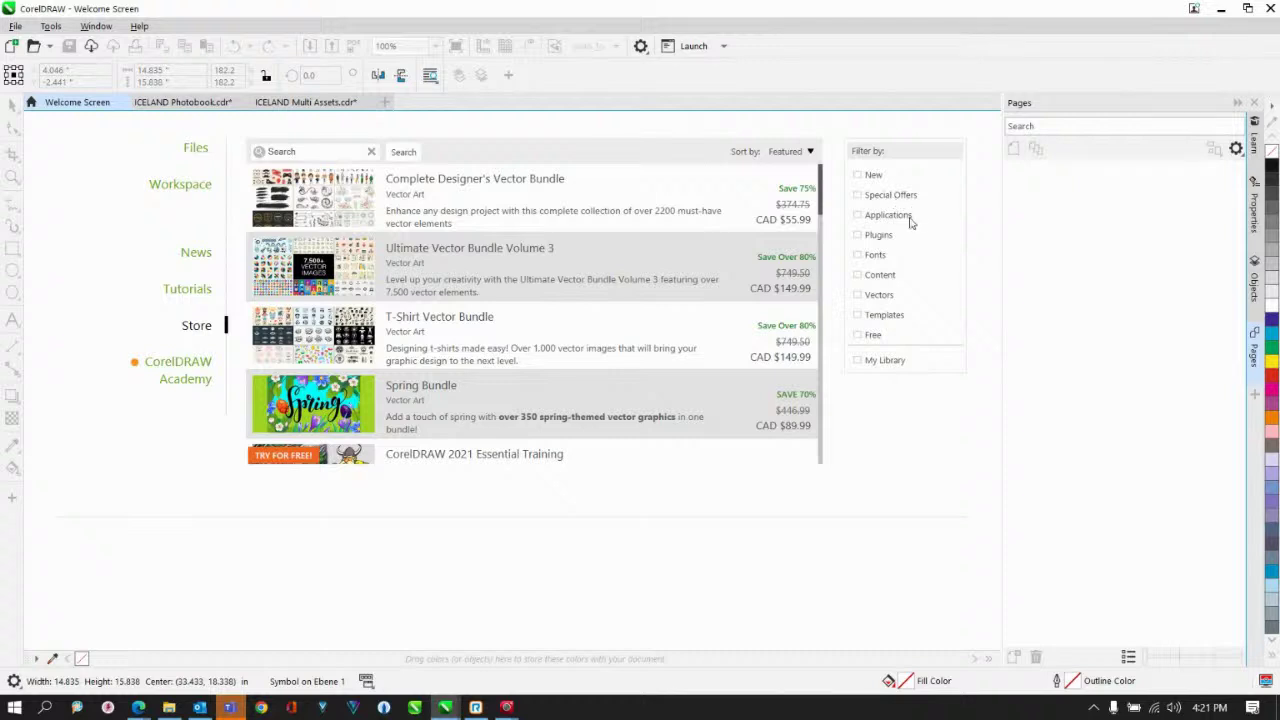
pyautogui.click(857, 276)
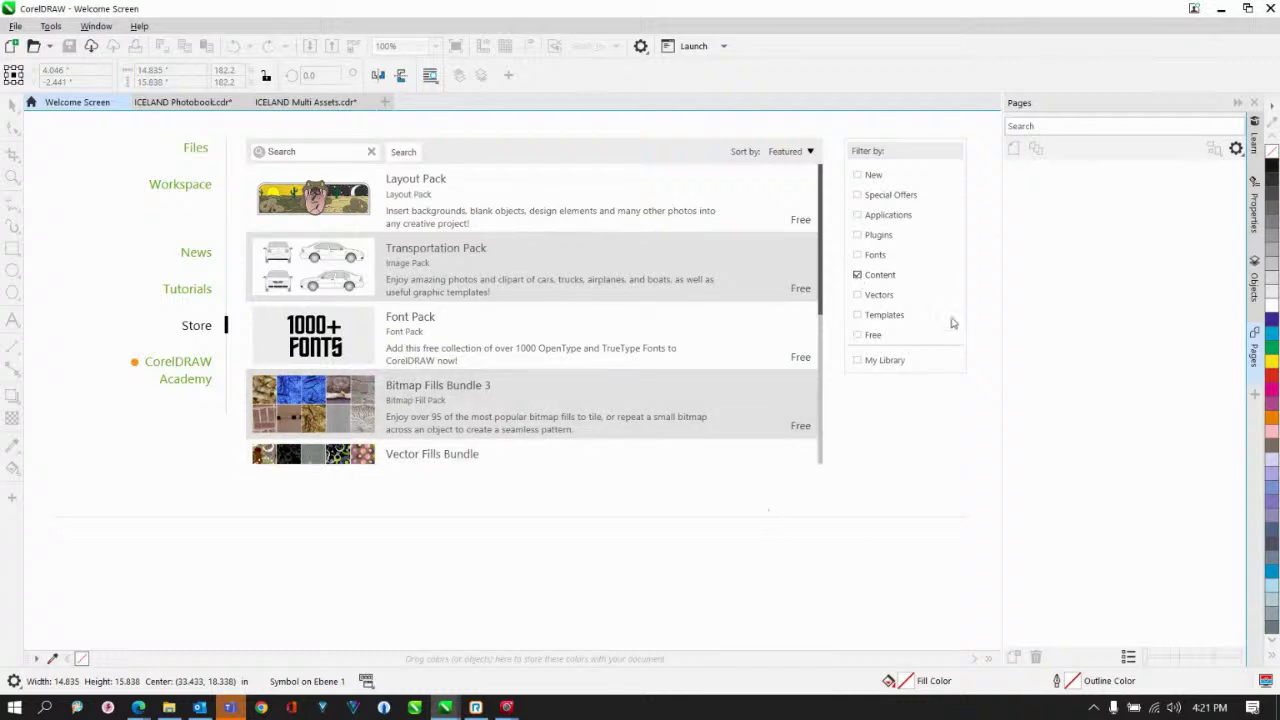
pyautogui.click(866, 334)
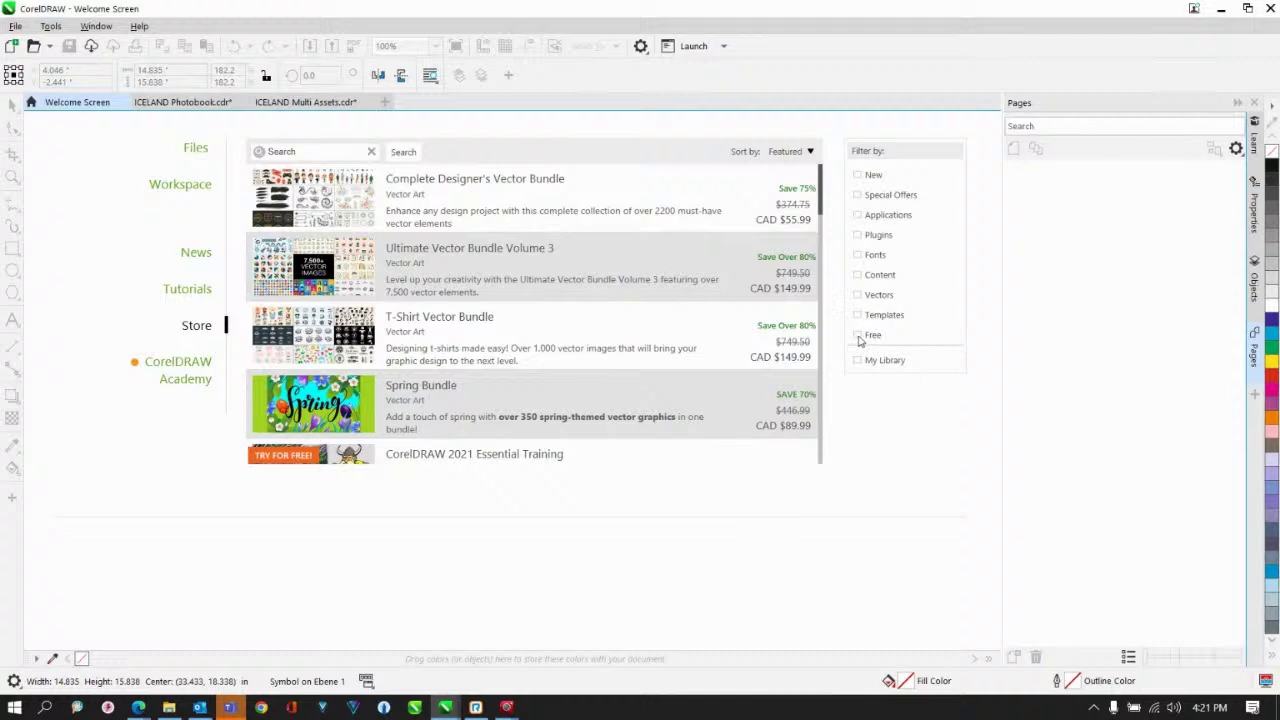
# Filter the store by Free items, download Bitmap Fills Bundle 3, and start its installation
pyautogui.click(858, 338)
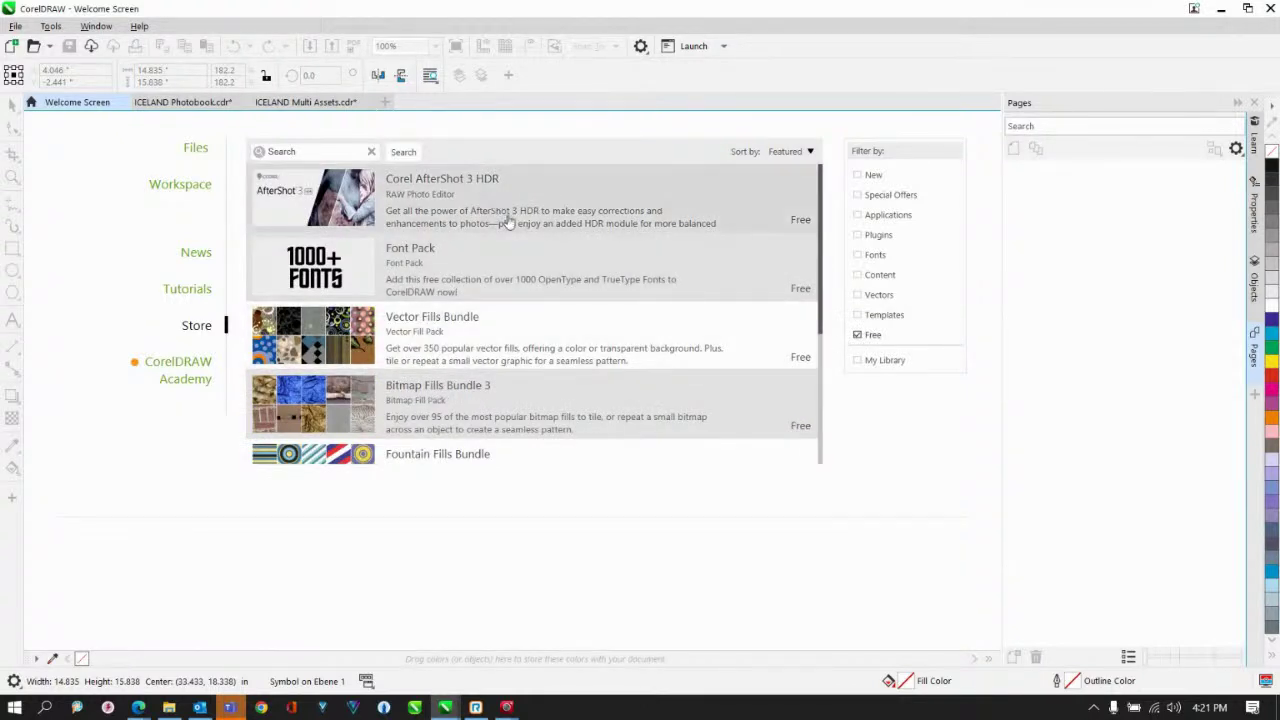
pyautogui.click(496, 395)
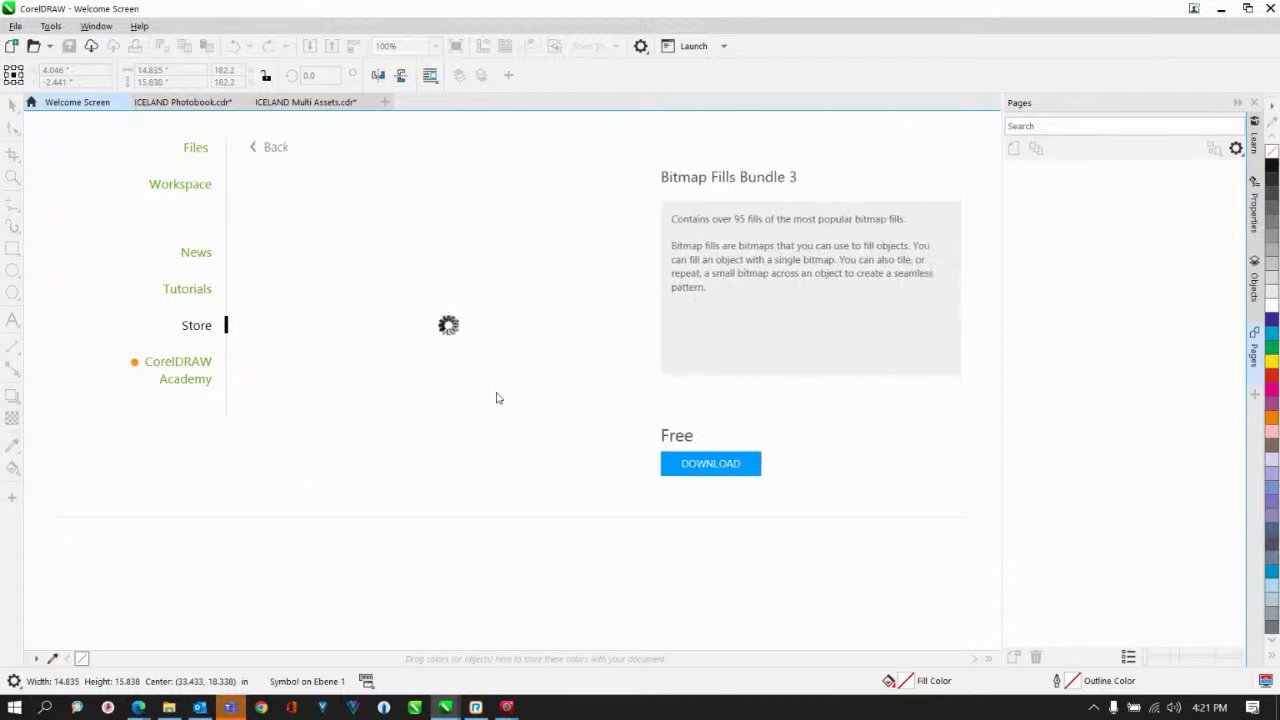
pyautogui.click(708, 465)
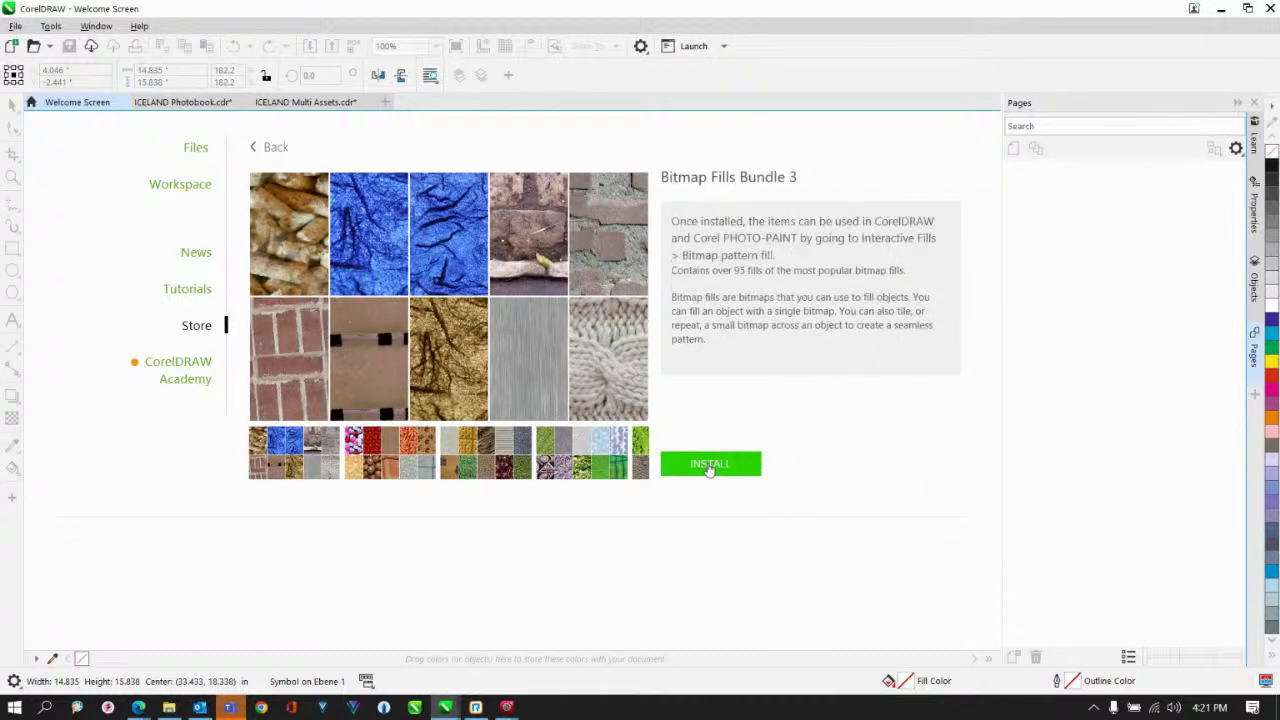
pyautogui.click(709, 466)
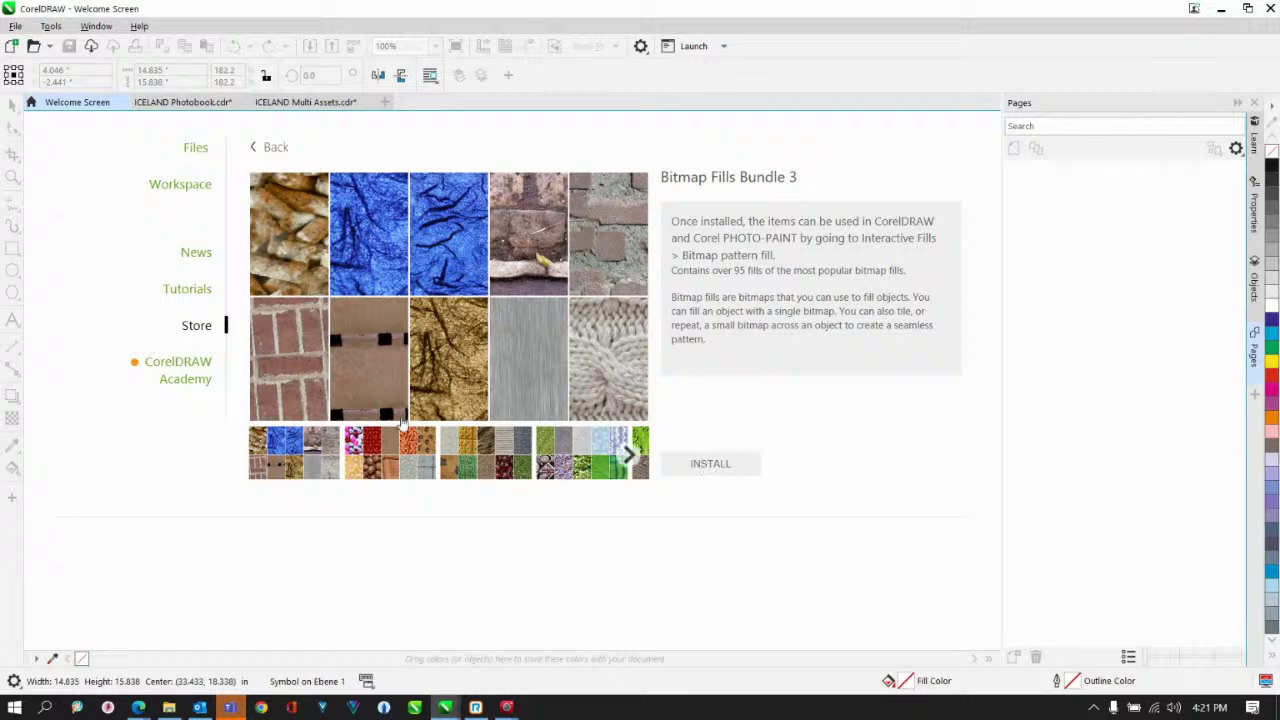
# Replace the store's Free filter with My Library, browse the listed content, and look up the Restore Purchases command
pyautogui.click(276, 148)
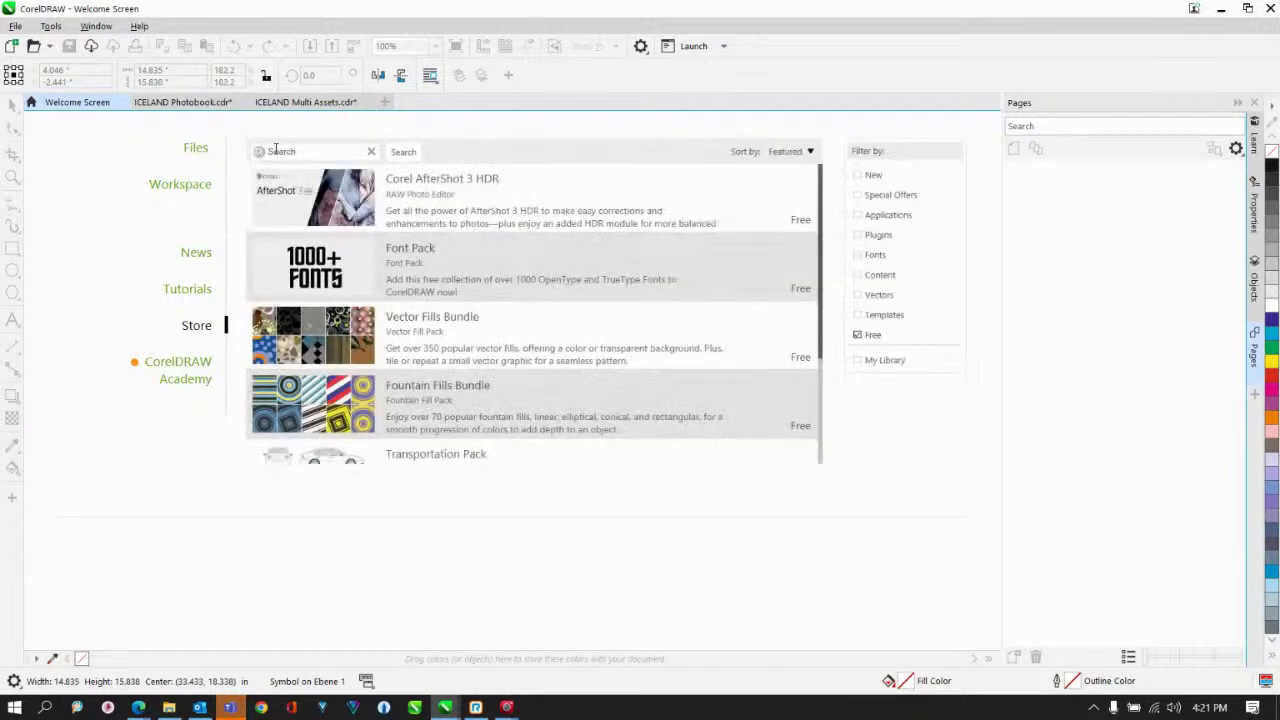
pyautogui.click(858, 337)
pyautogui.click(857, 361)
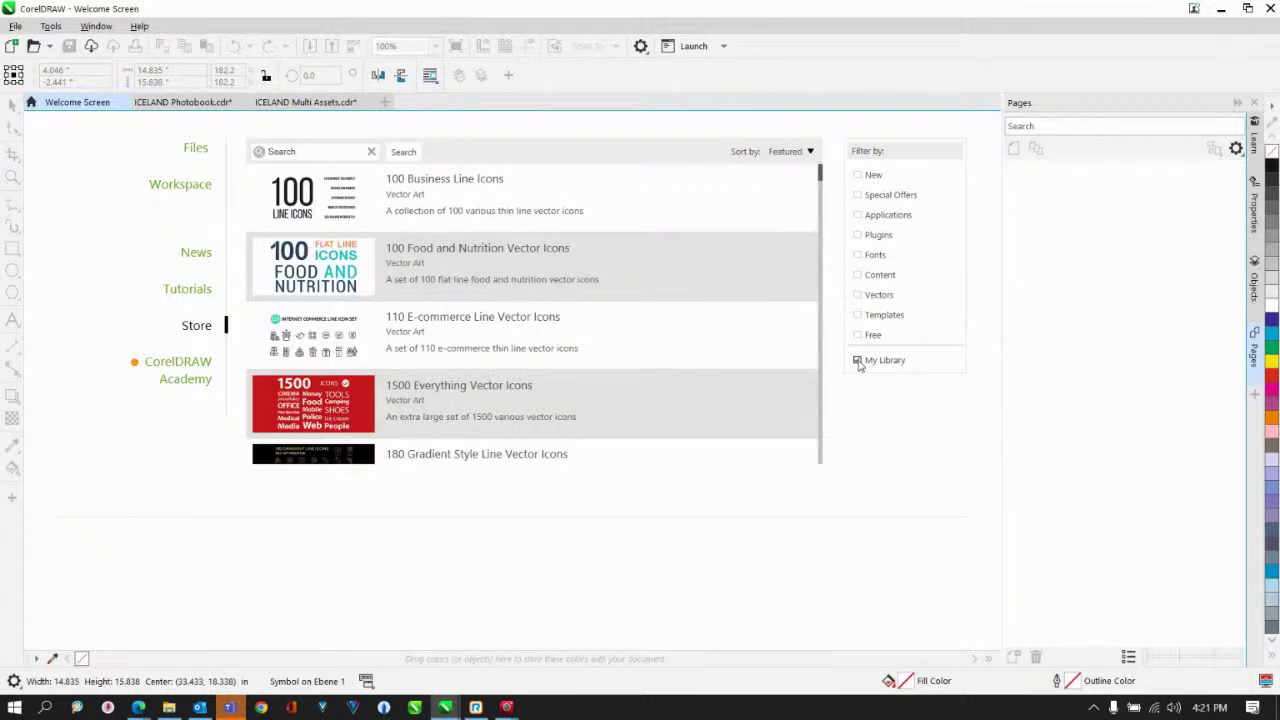
pyautogui.scroll(-6, 640, 380)
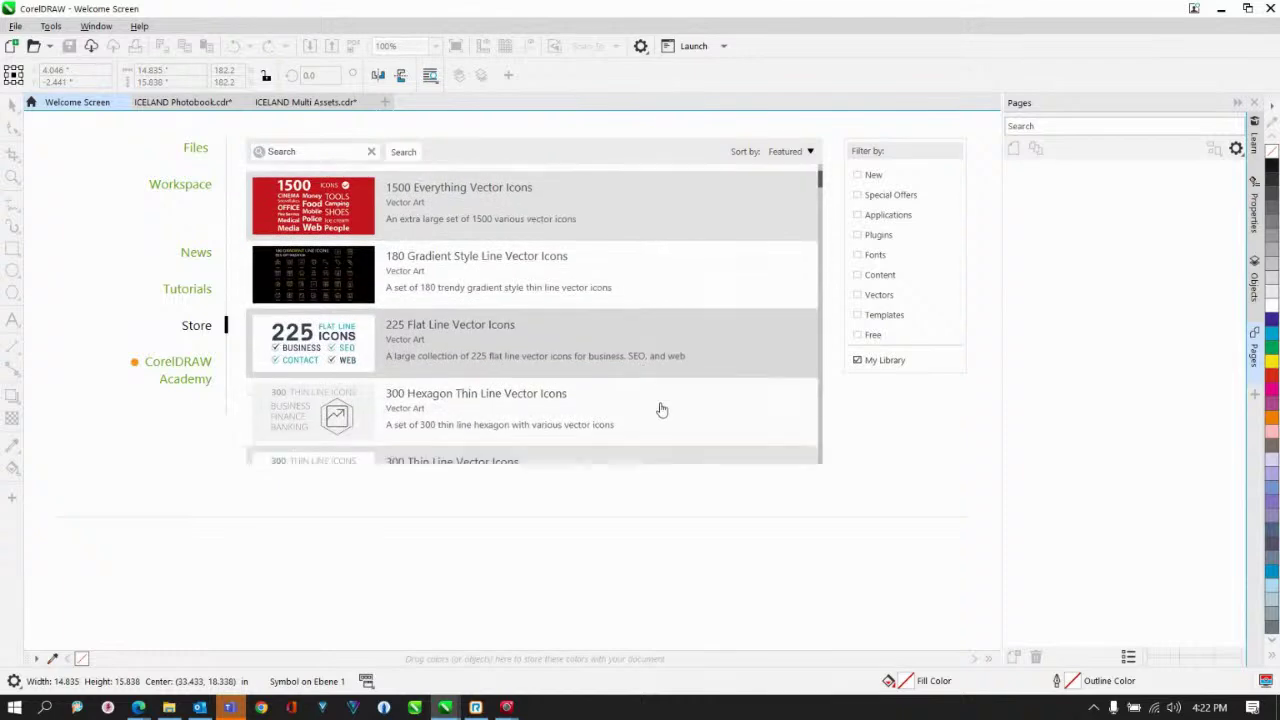
pyautogui.scroll(6, 677, 420)
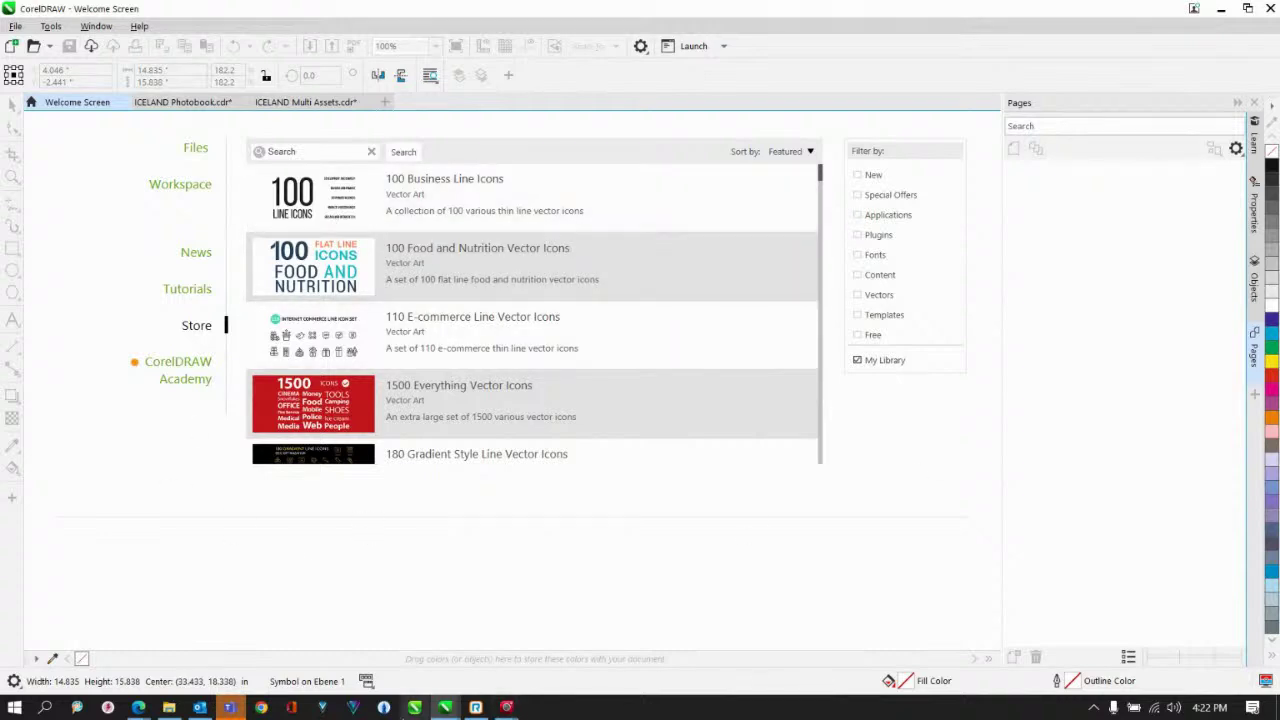
pyautogui.click(139, 26)
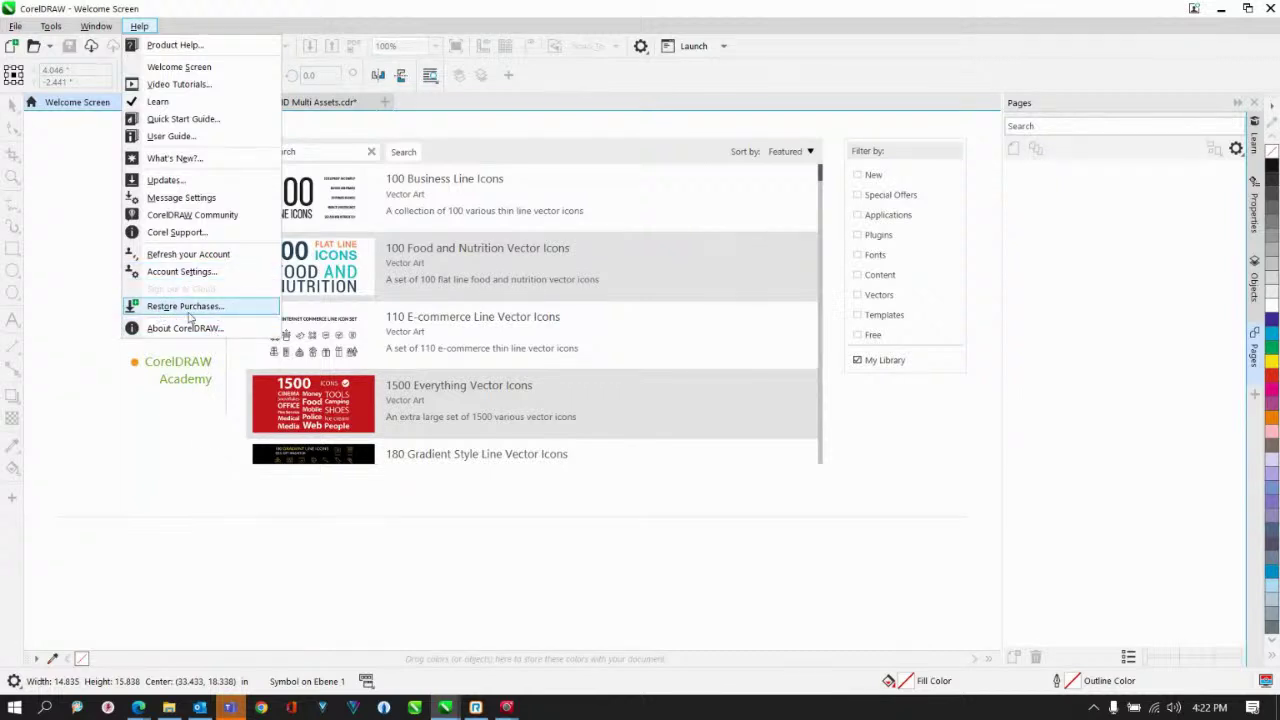
pyautogui.click(90, 243)
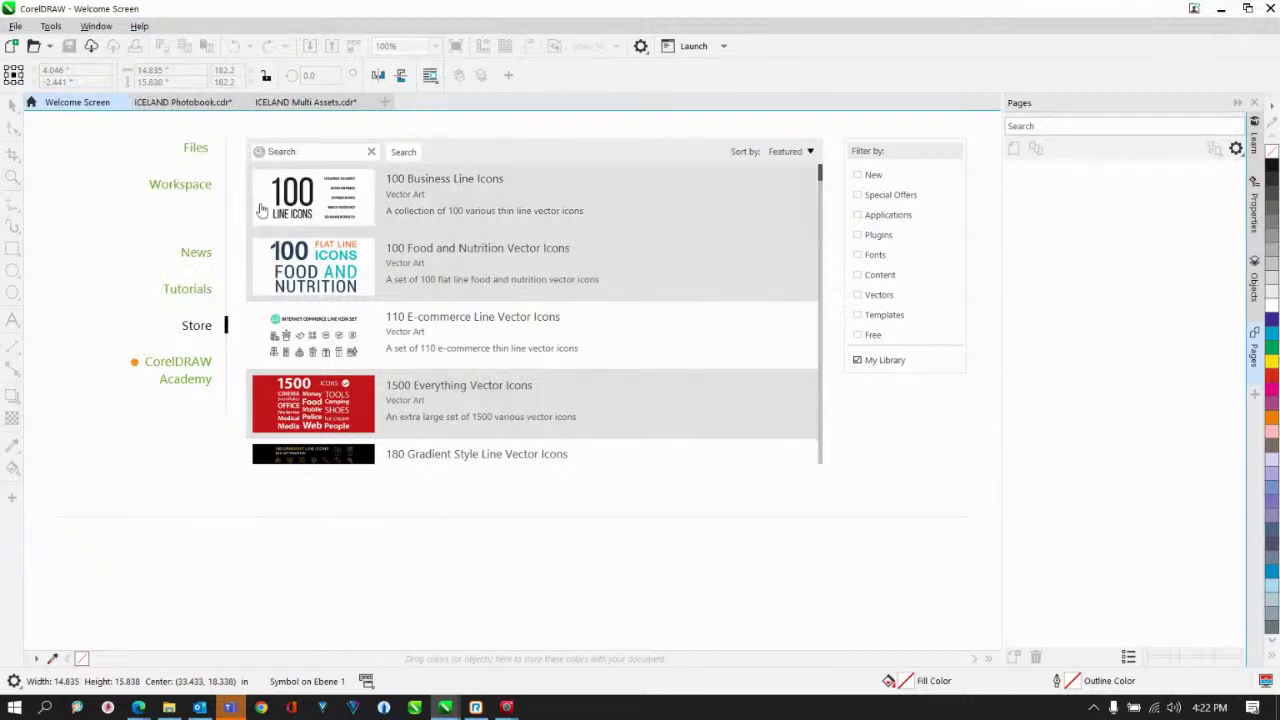
# Switch to ICELAND Photobook.cdr and show the Assets docker
pyautogui.click(160, 104)
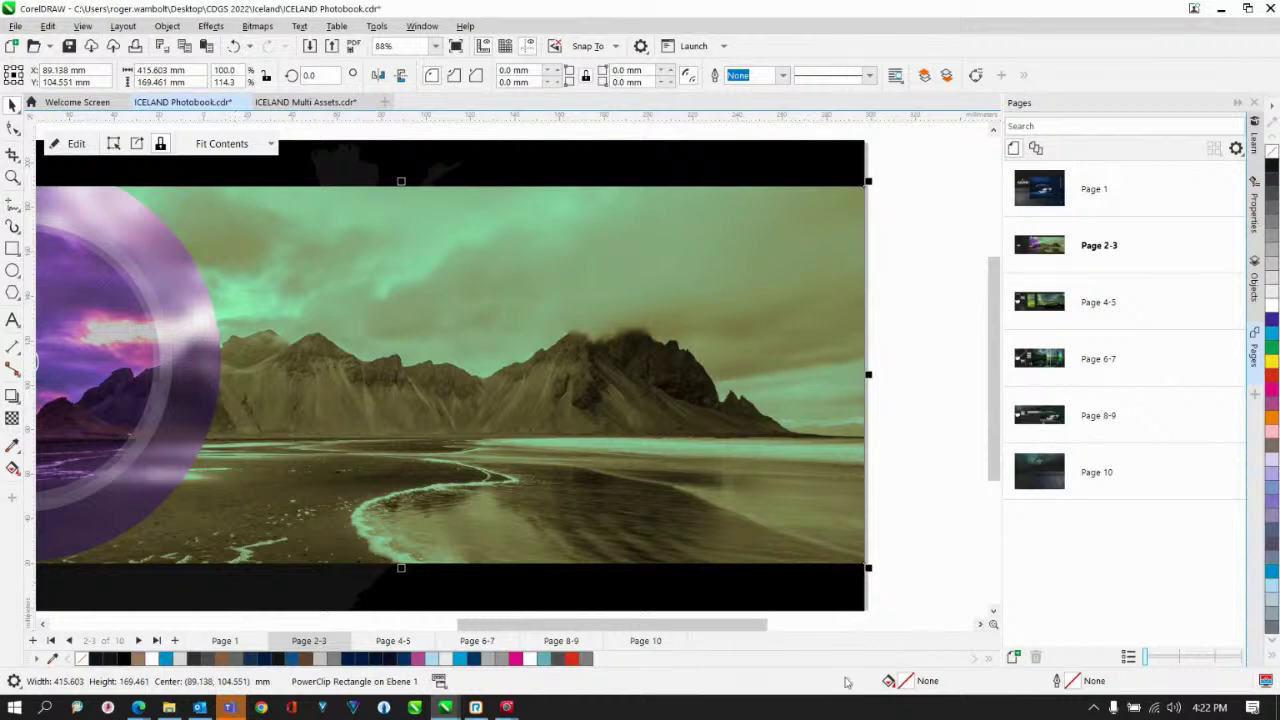
pyautogui.click(425, 29)
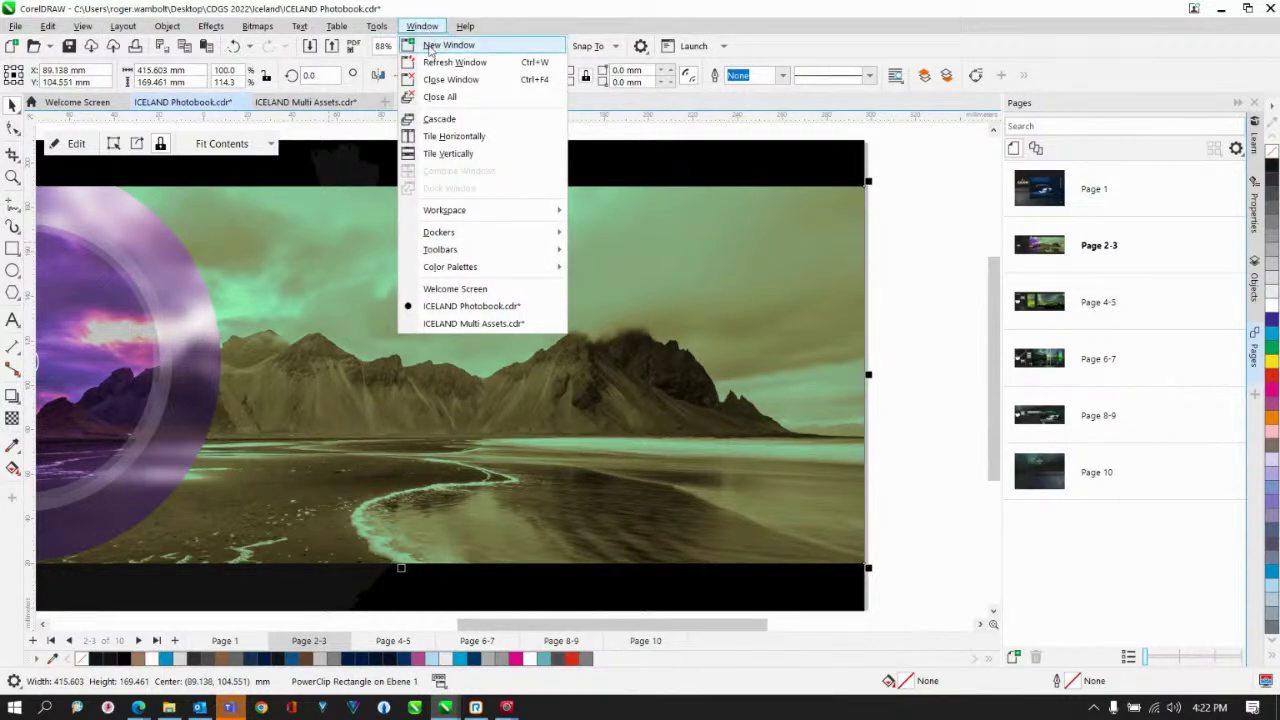
pyautogui.moveTo(440, 240)
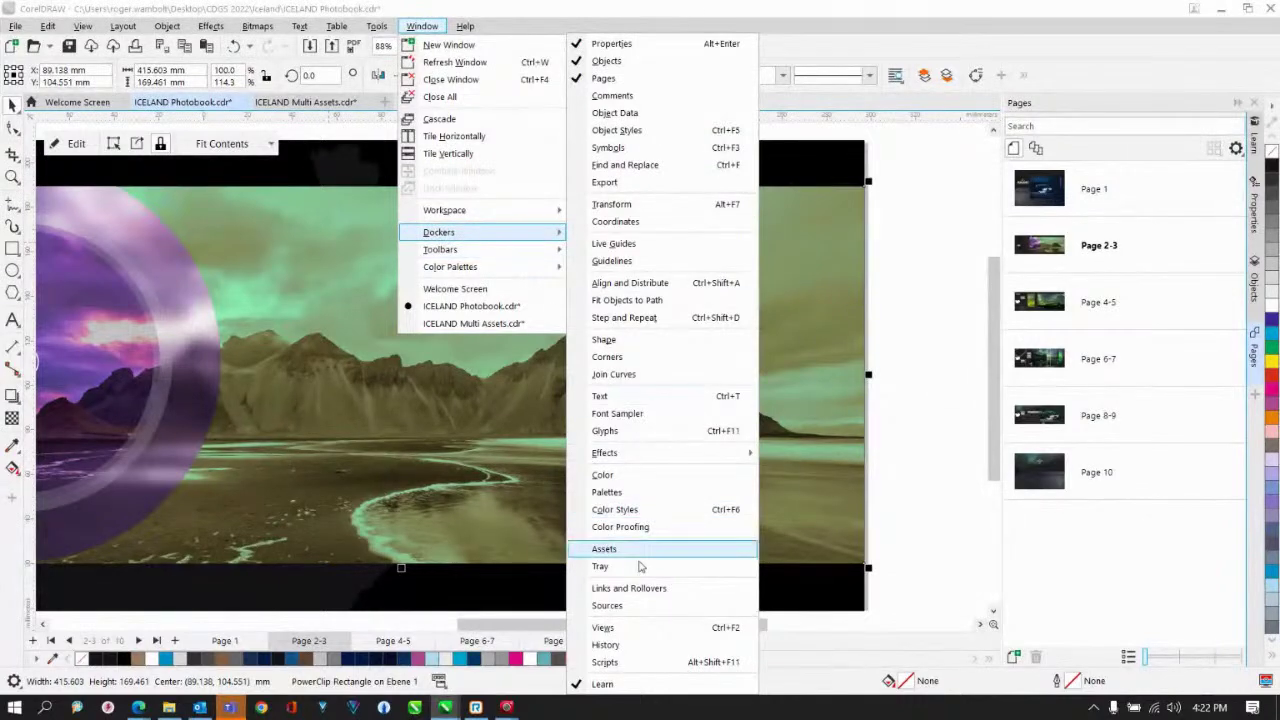
pyautogui.click(604, 549)
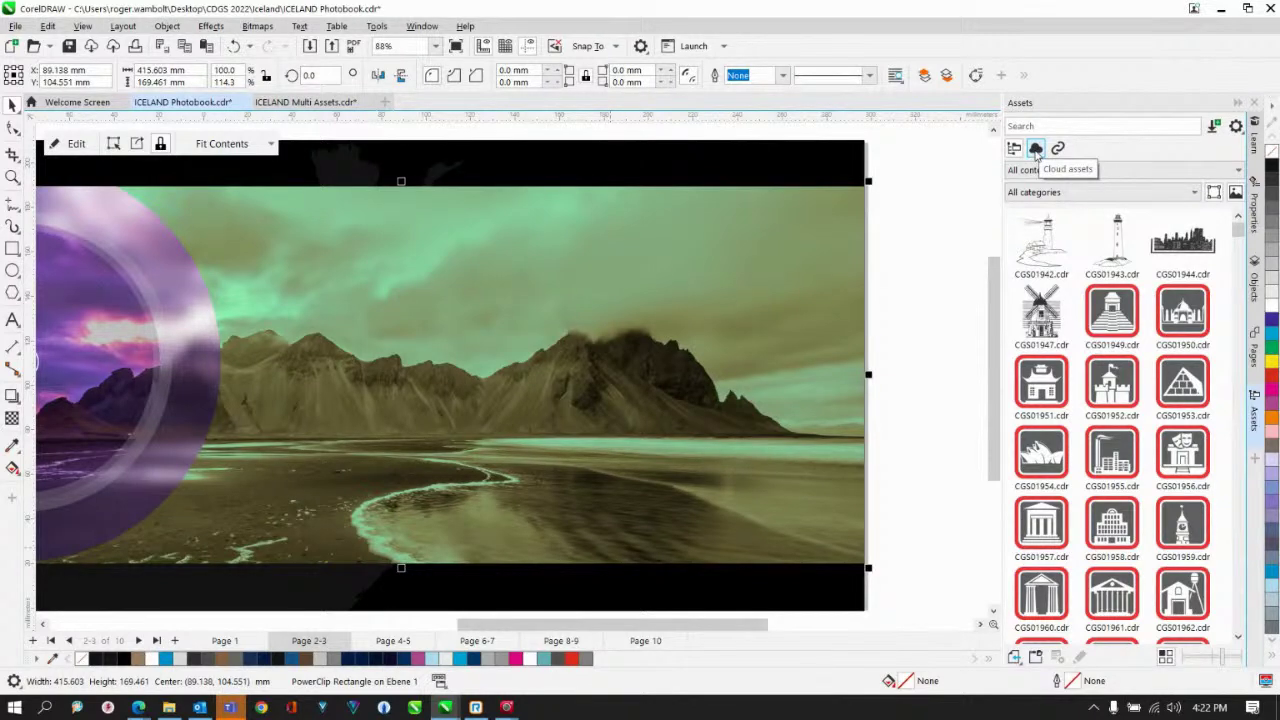
pyautogui.click(33, 47)
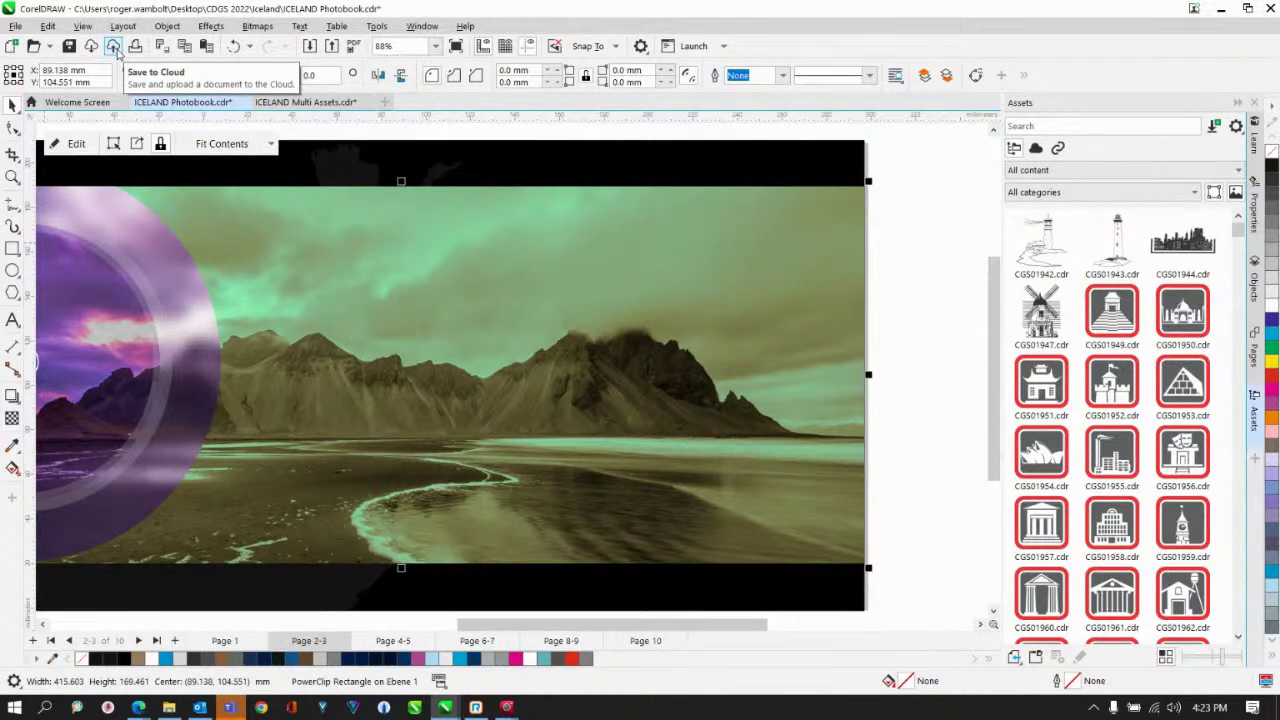
# Switch to Chrome, visit coreldraw.app to view its licensed user sign-in page, and close the browser
pyautogui.click(263, 708)
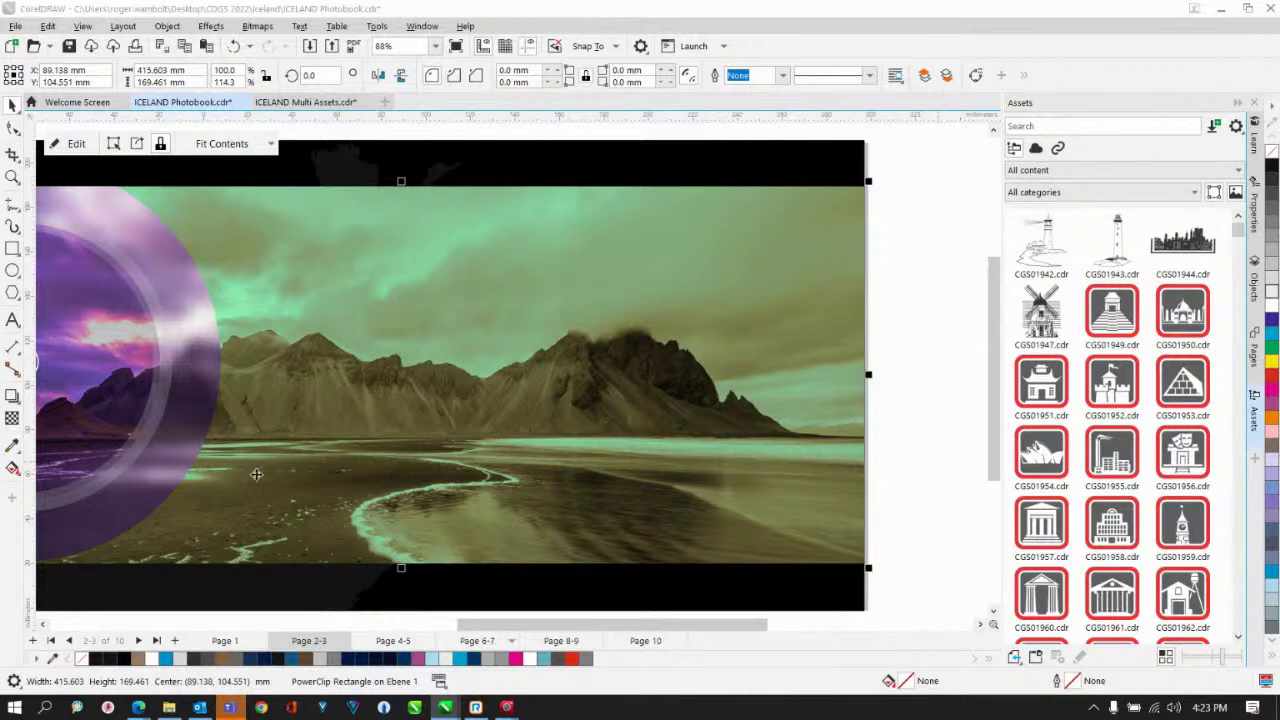
pyautogui.click(261, 710)
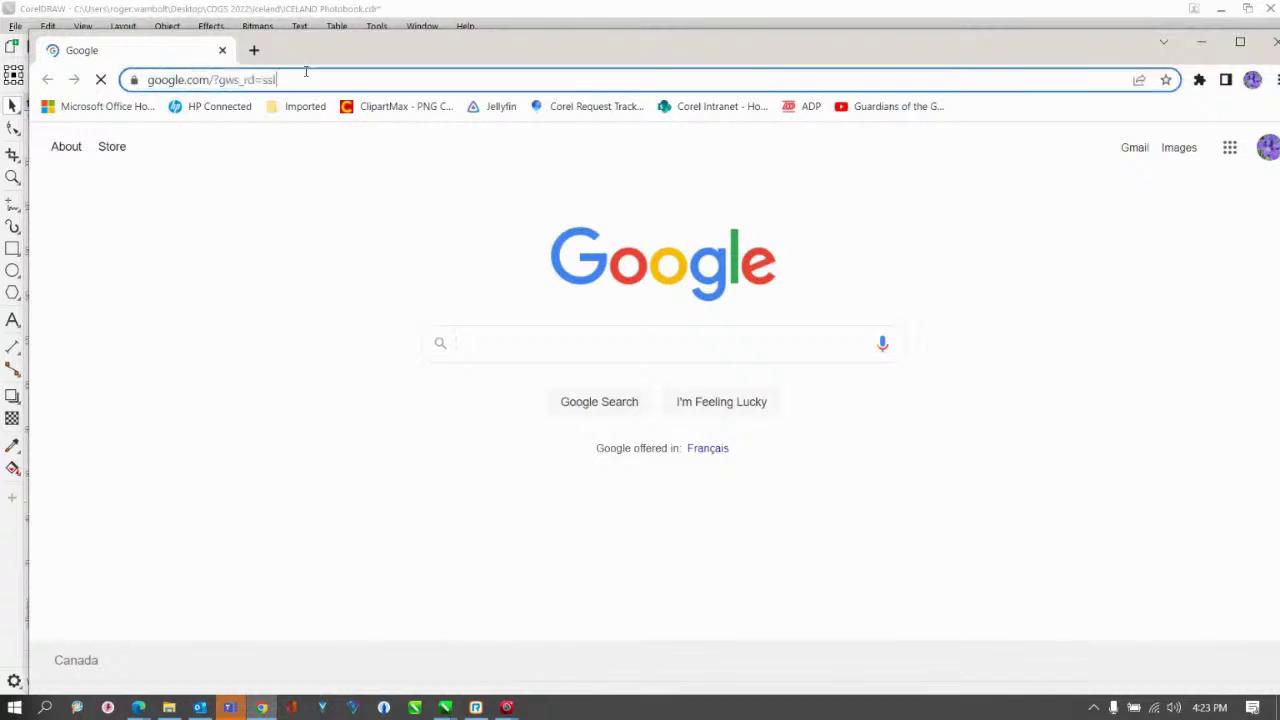
pyautogui.click(306, 72)
pyautogui.write('core')
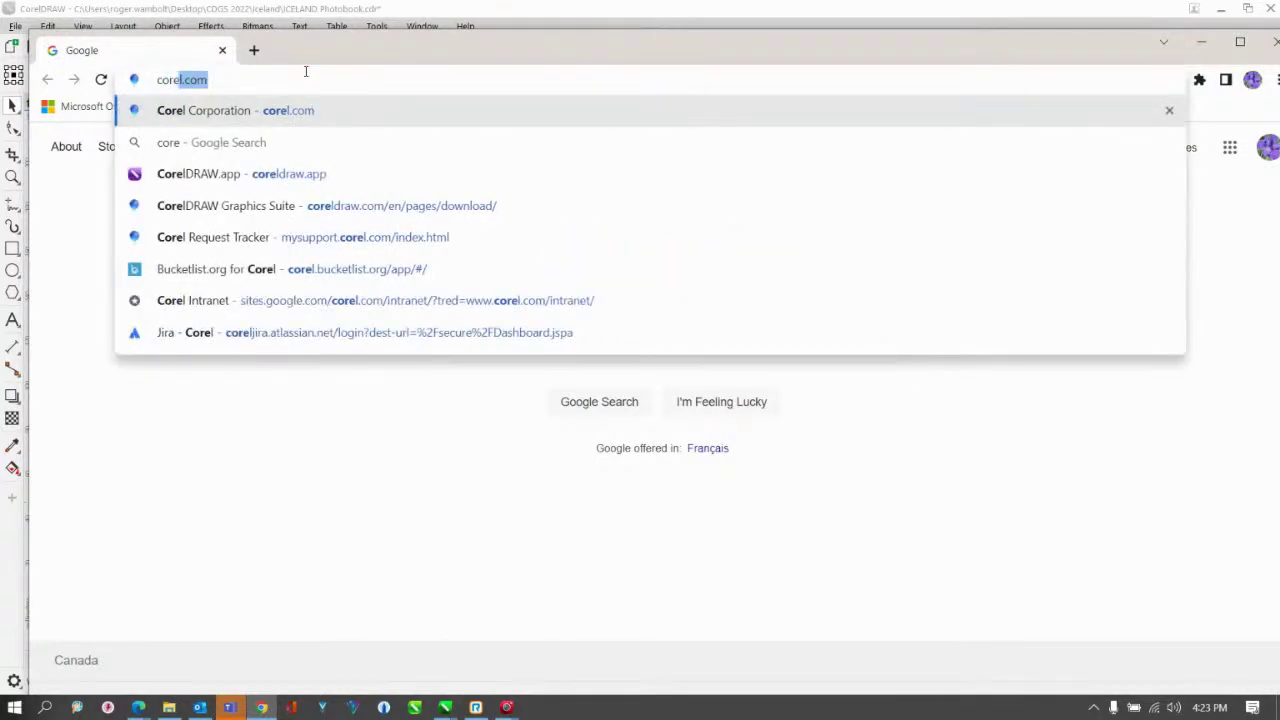
pyautogui.write('ldraw.ap')
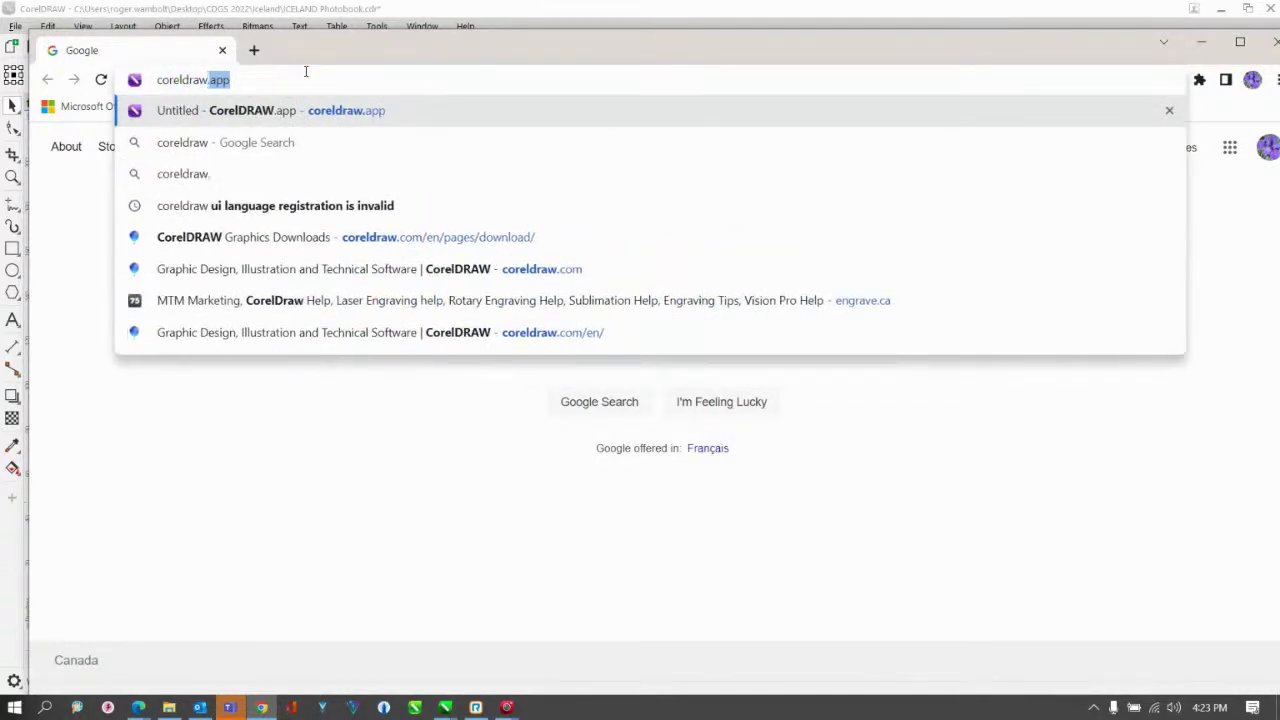
pyautogui.write('p')
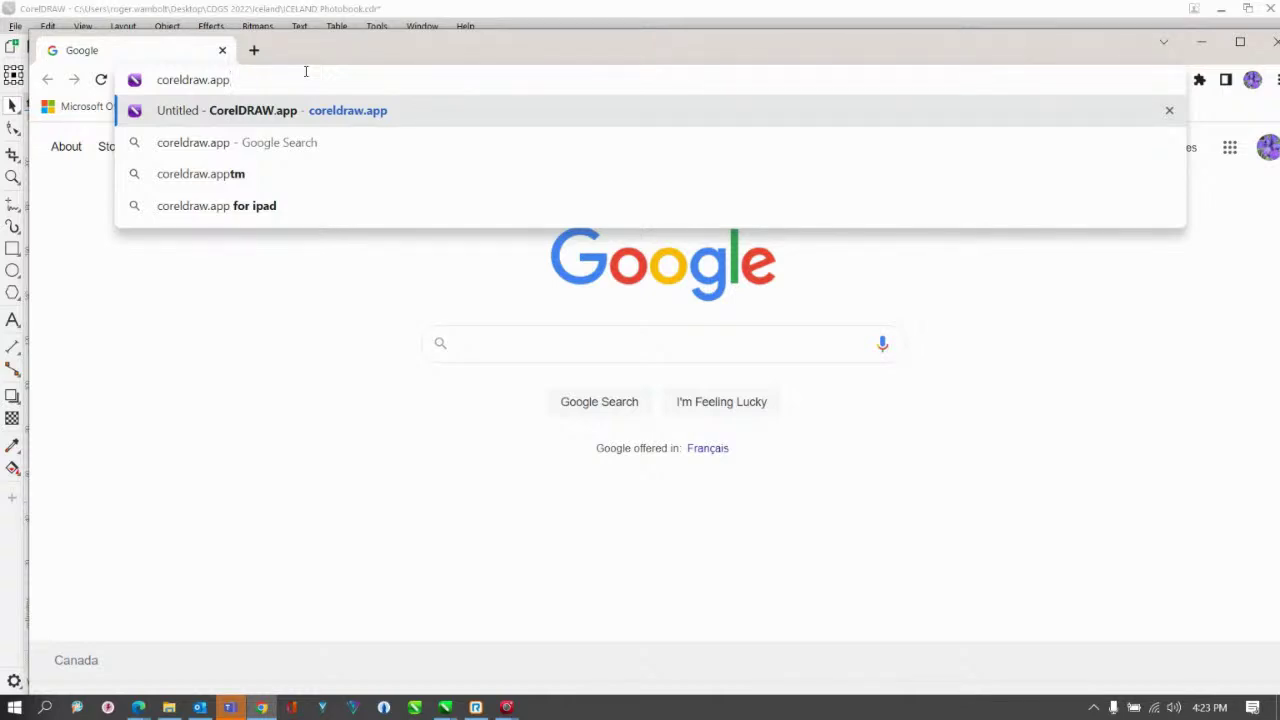
pyautogui.press('Return')
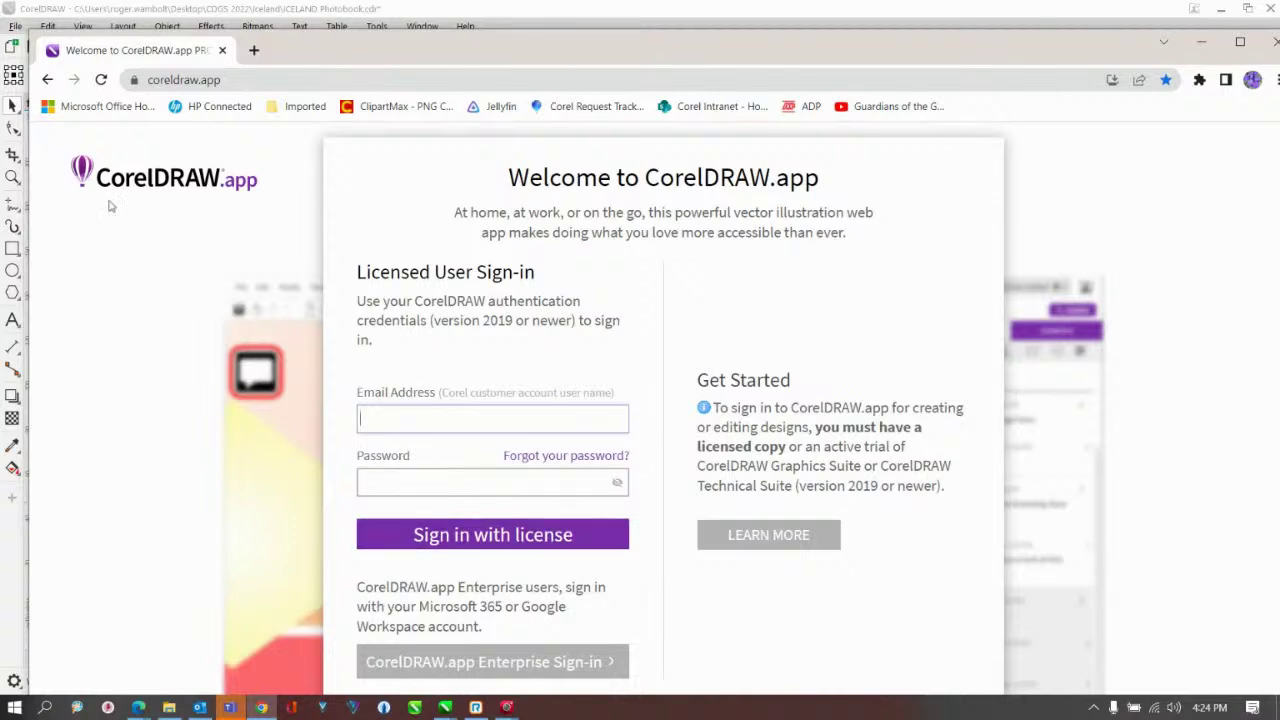
pyautogui.doubleClick(1073, 49)
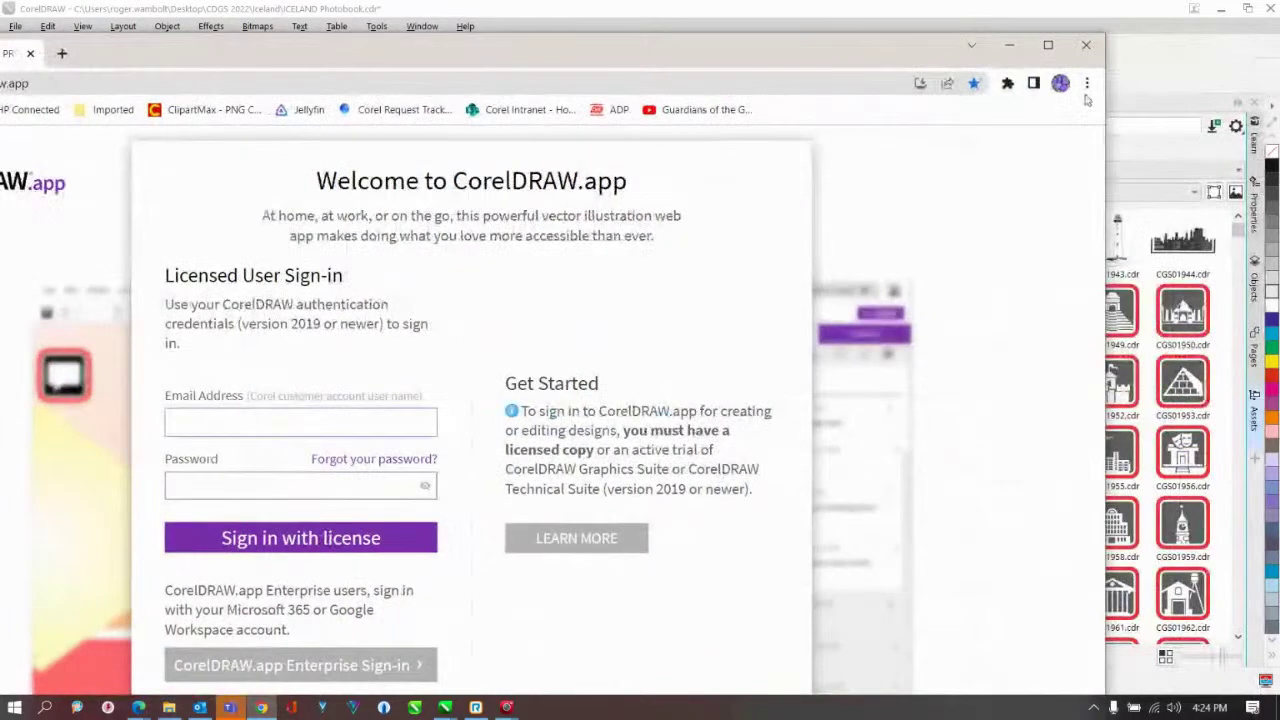
pyautogui.click(1086, 45)
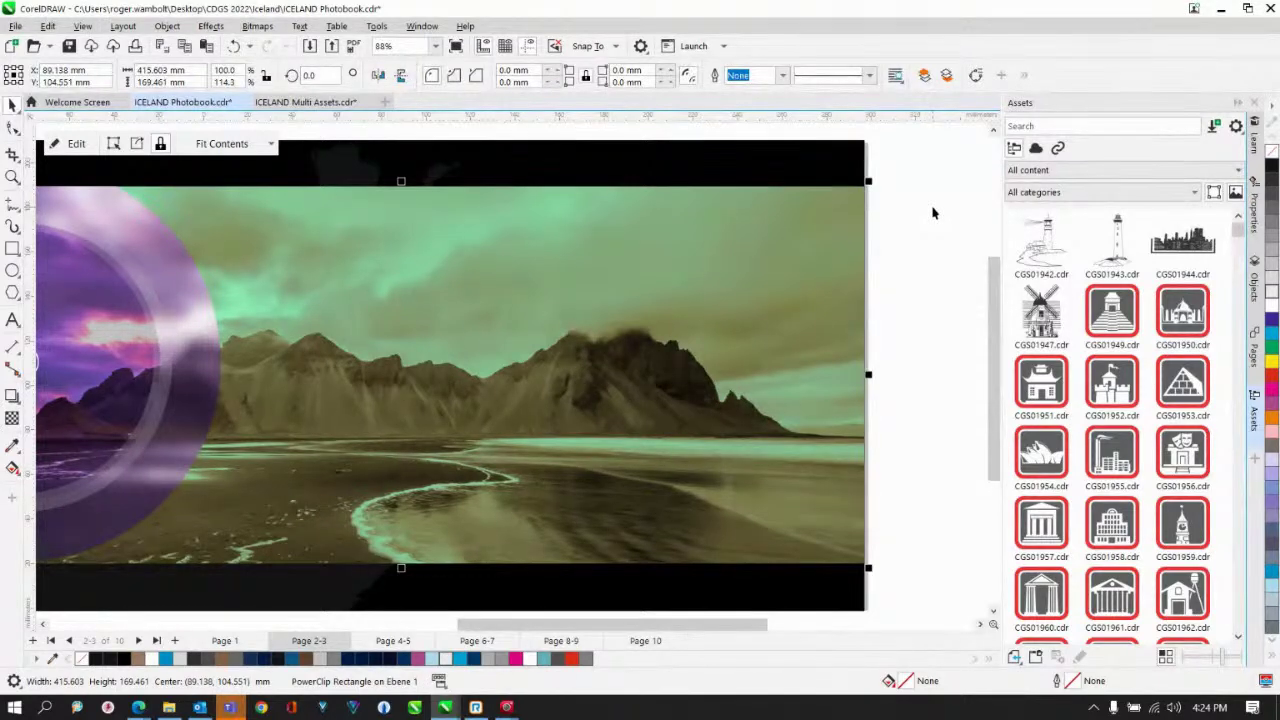
# Show the cloud assets and sign in to Cloud with the account password
pyautogui.click(1036, 149)
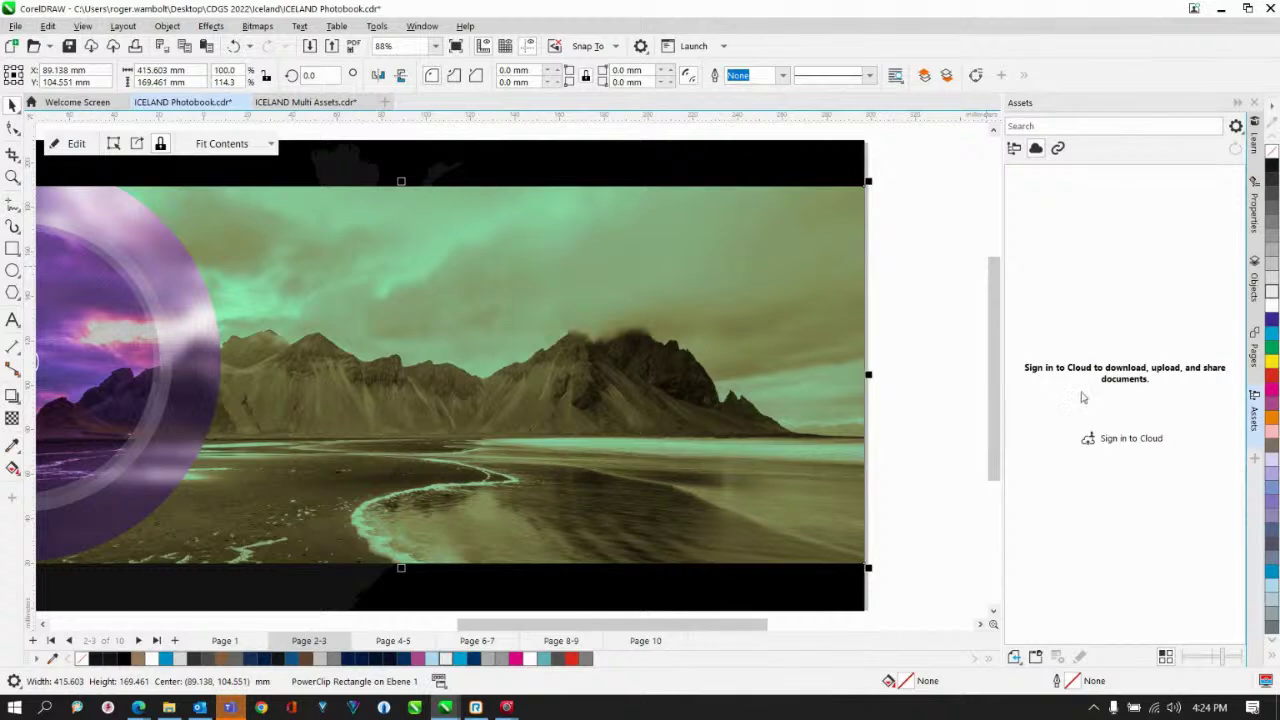
pyautogui.click(1155, 446)
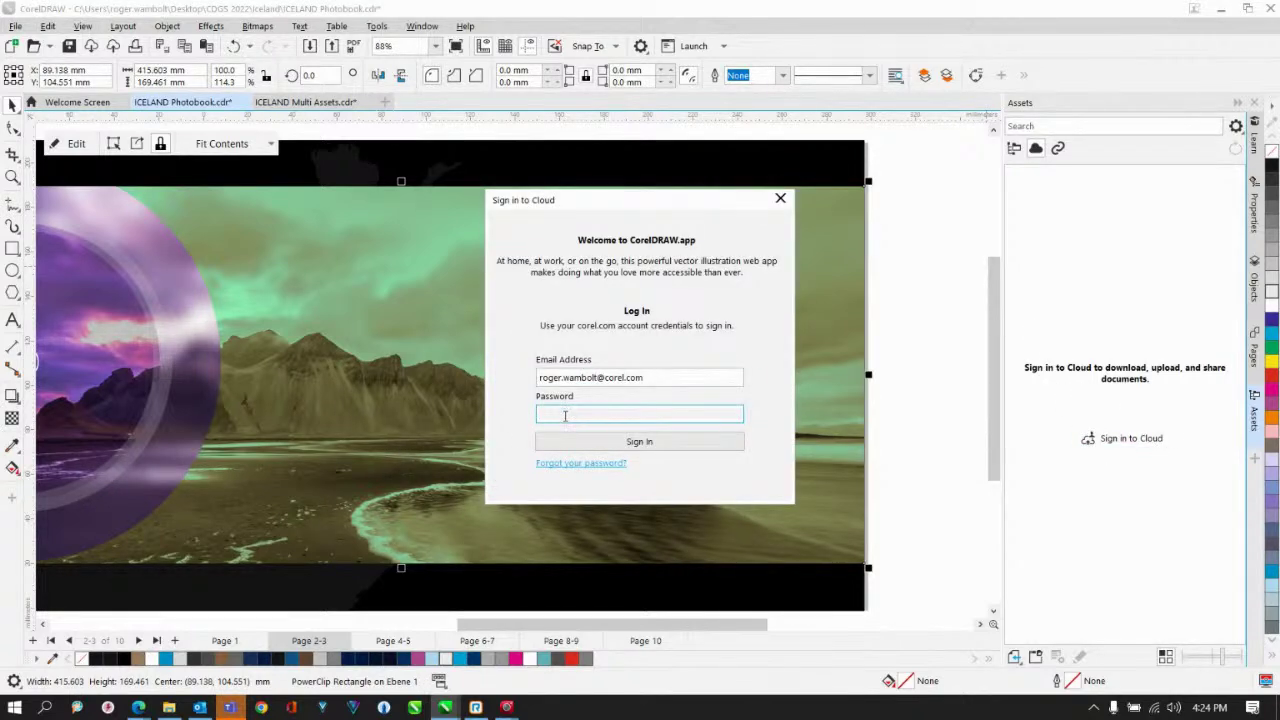
pyautogui.write('••••••••••••')
pyautogui.click(594, 441)
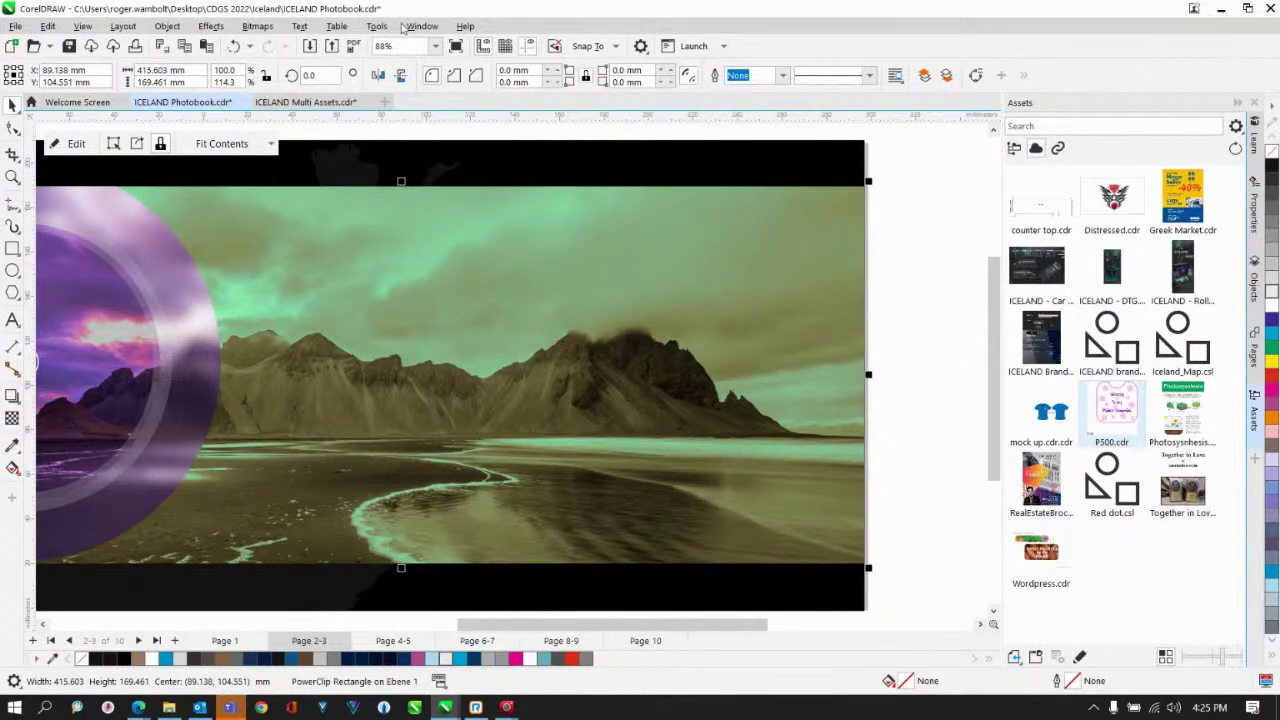
# Show the Export docker and switch to the ICELAND Multi Assets.cdr document
pyautogui.click(424, 27)
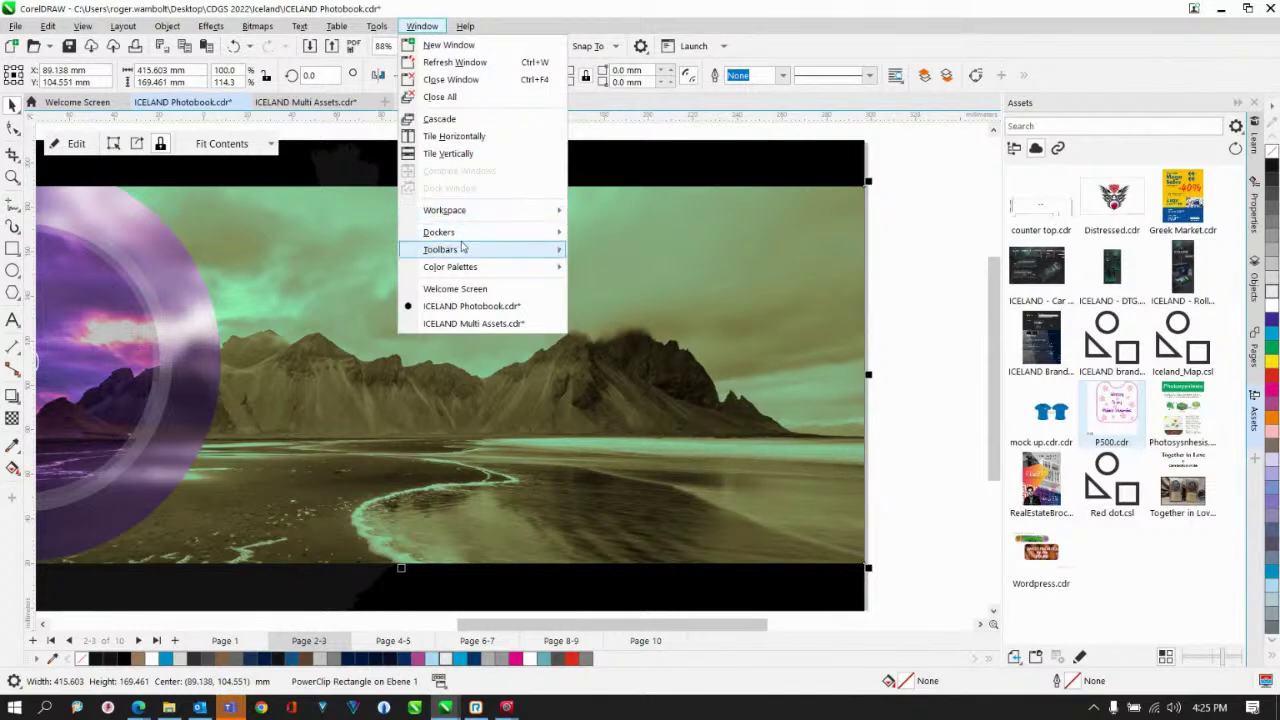
pyautogui.moveTo(461, 234)
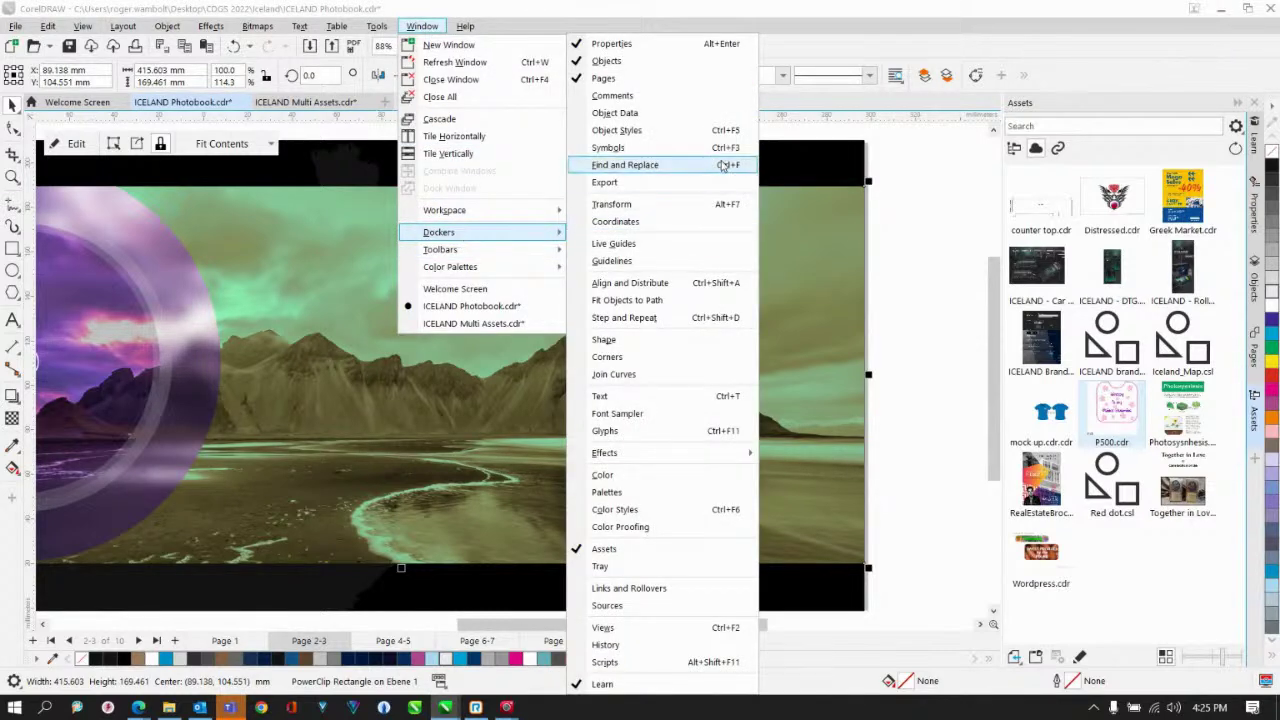
pyautogui.click(636, 186)
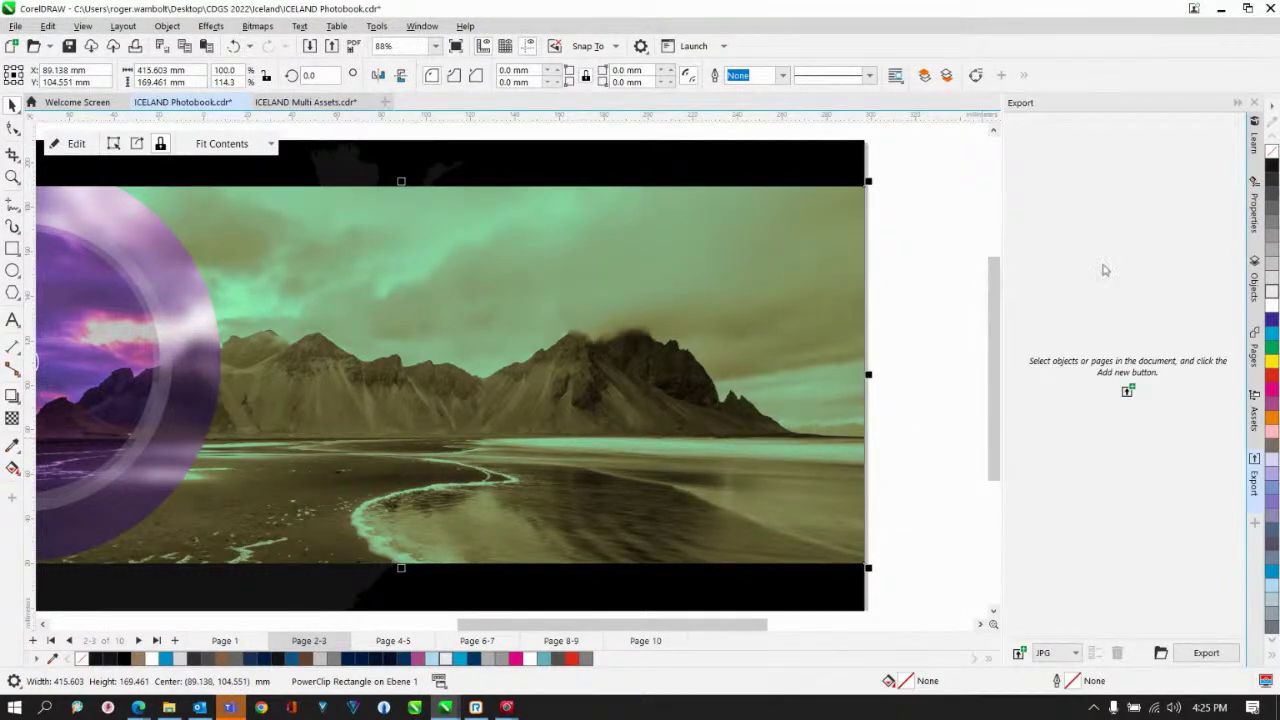
pyautogui.click(295, 103)
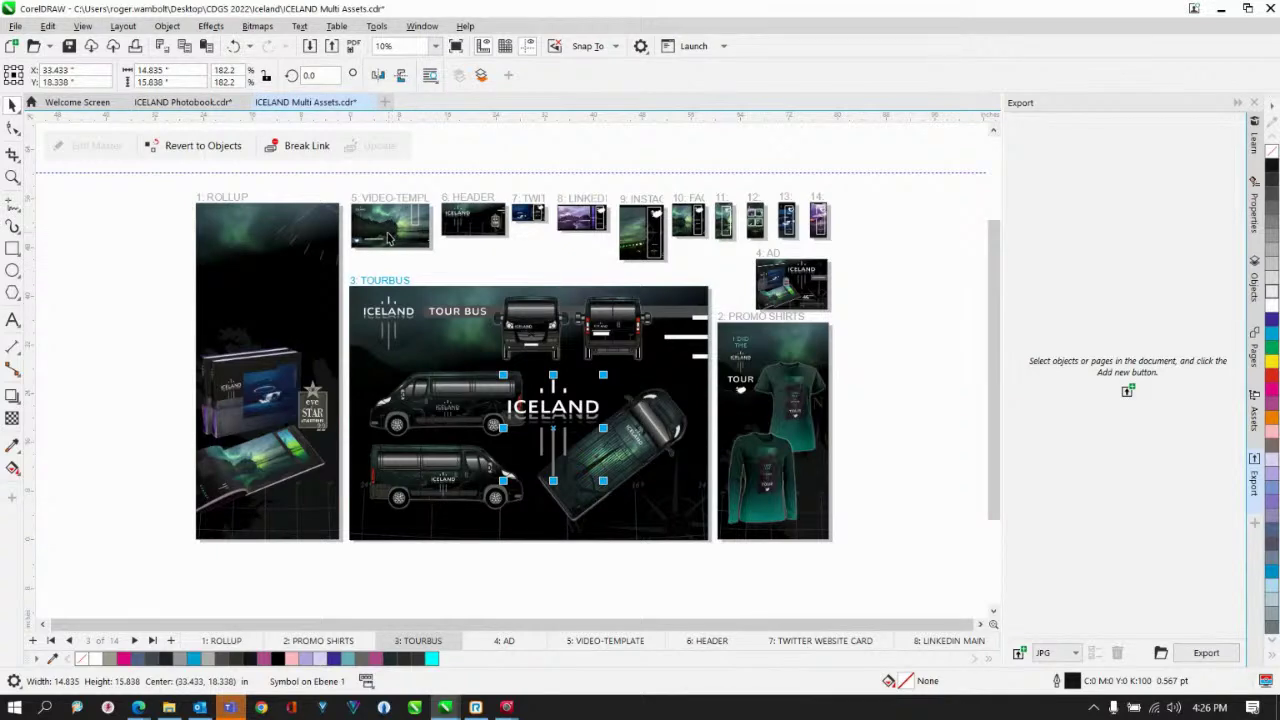
# Select the grouped artwork on the Twitter Website Card page and add it to the export list
pyautogui.click(391, 233)
pyautogui.click(463, 214)
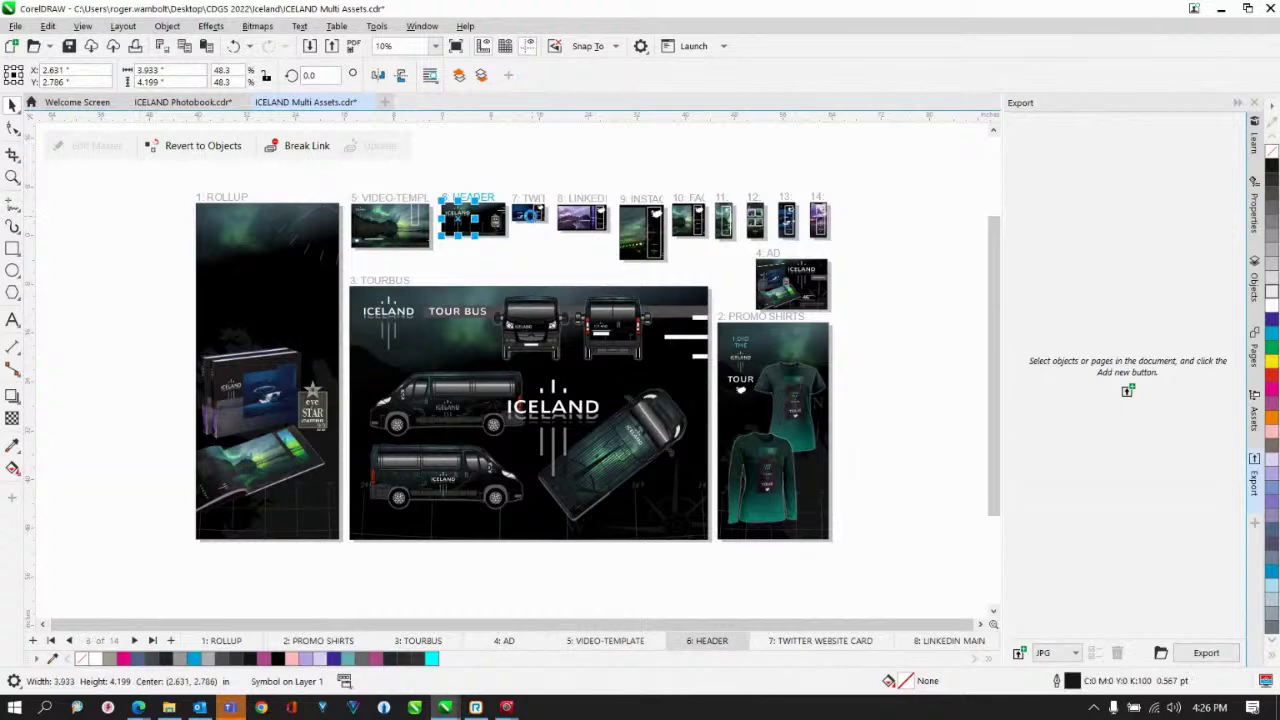
pyautogui.click(529, 213)
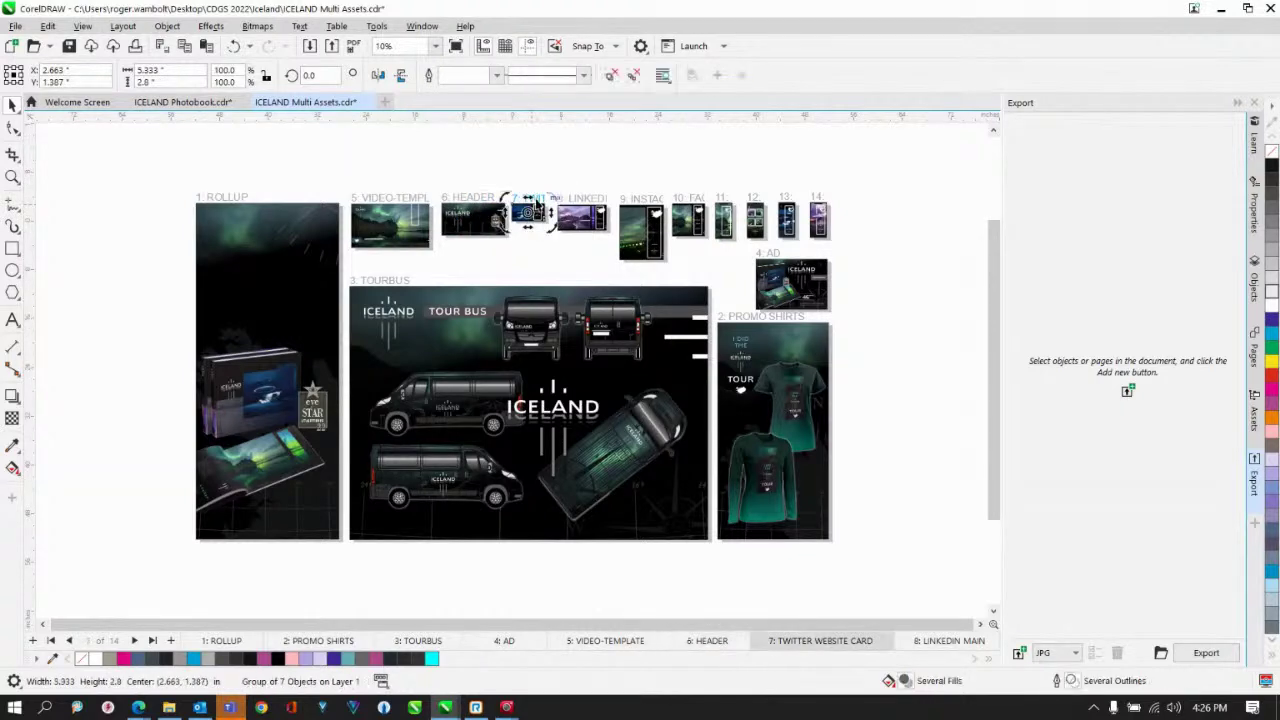
pyautogui.click(521, 207)
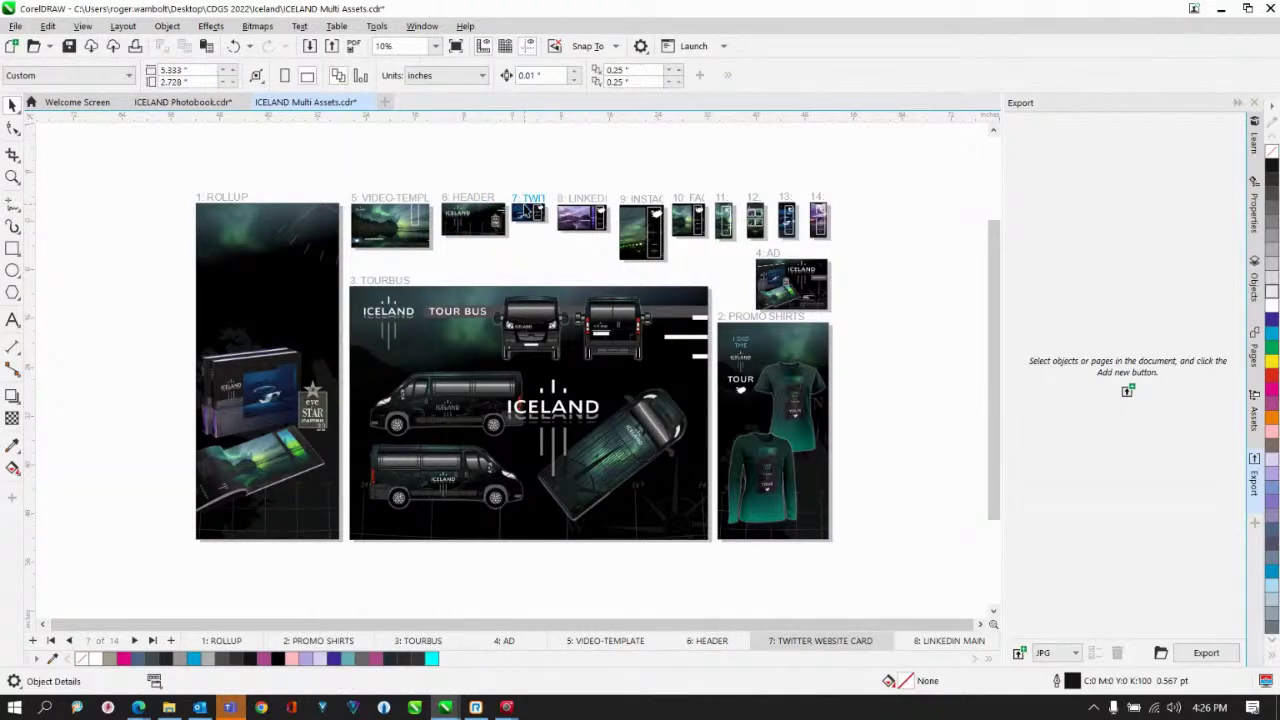
pyautogui.click(524, 207)
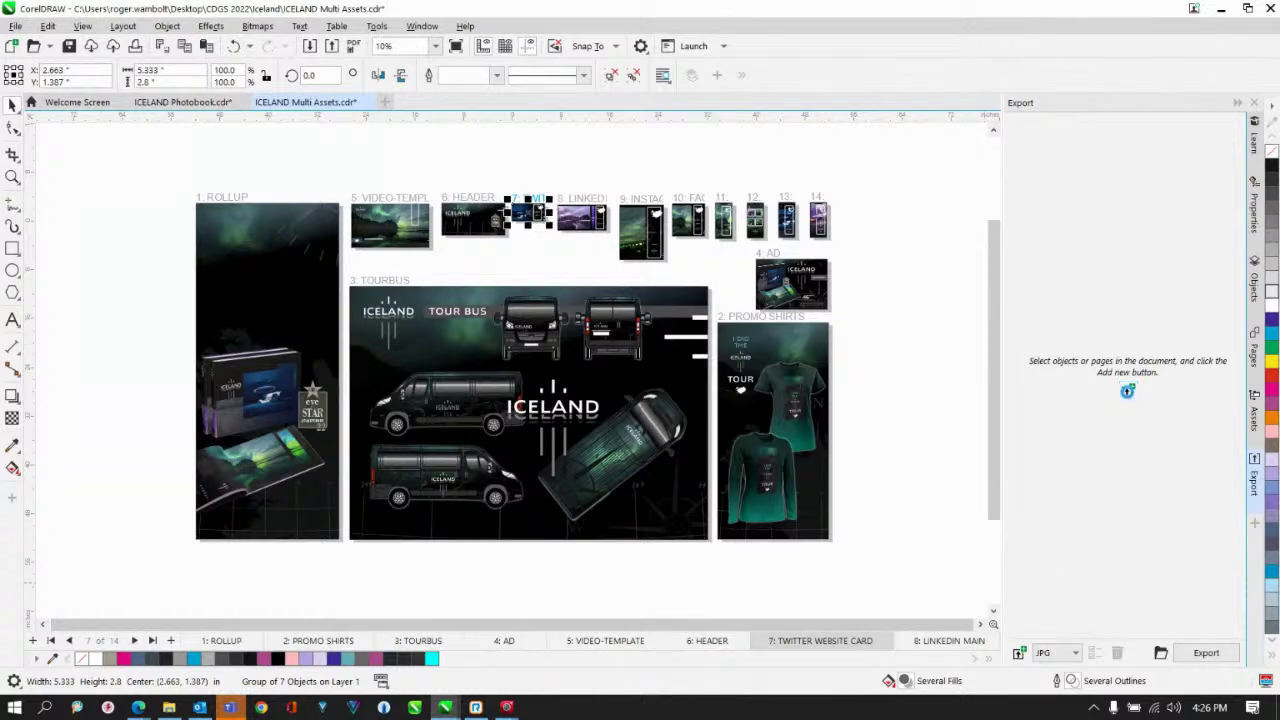
pyautogui.click(1128, 391)
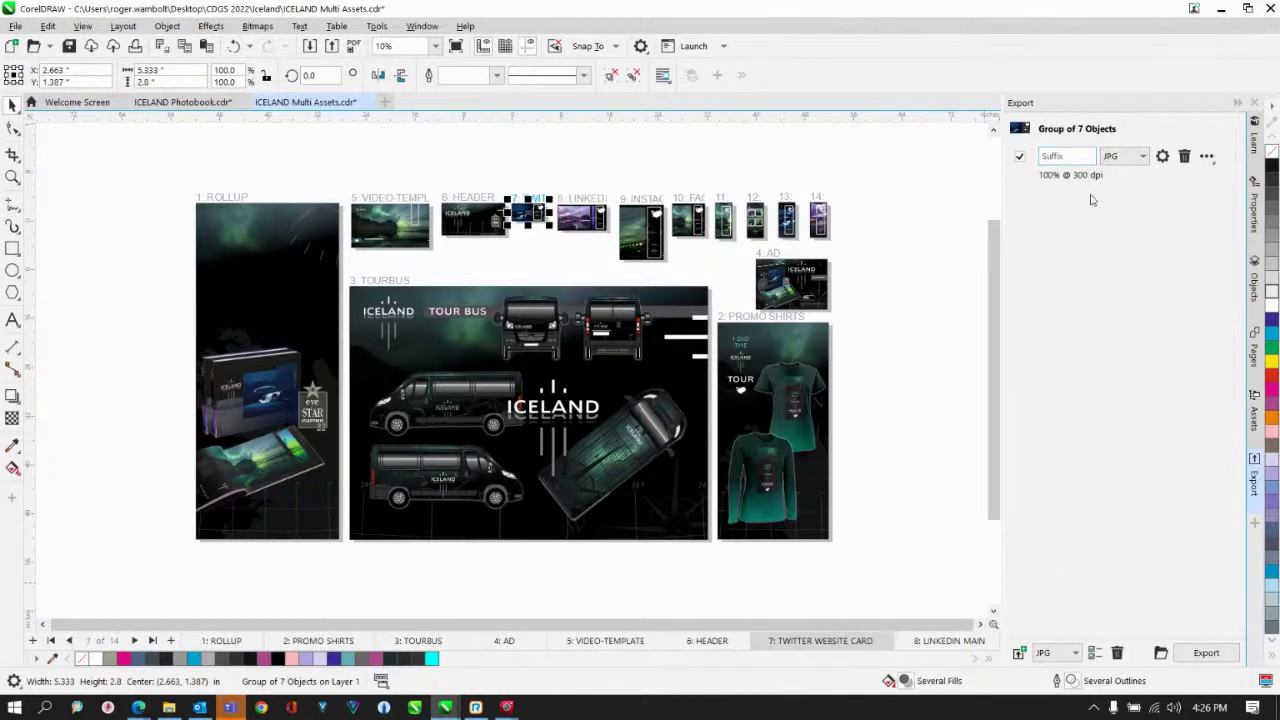
# Change the Twitter Website Card export item to PNG format with a resolution of 96 dpi
pyautogui.click(1144, 158)
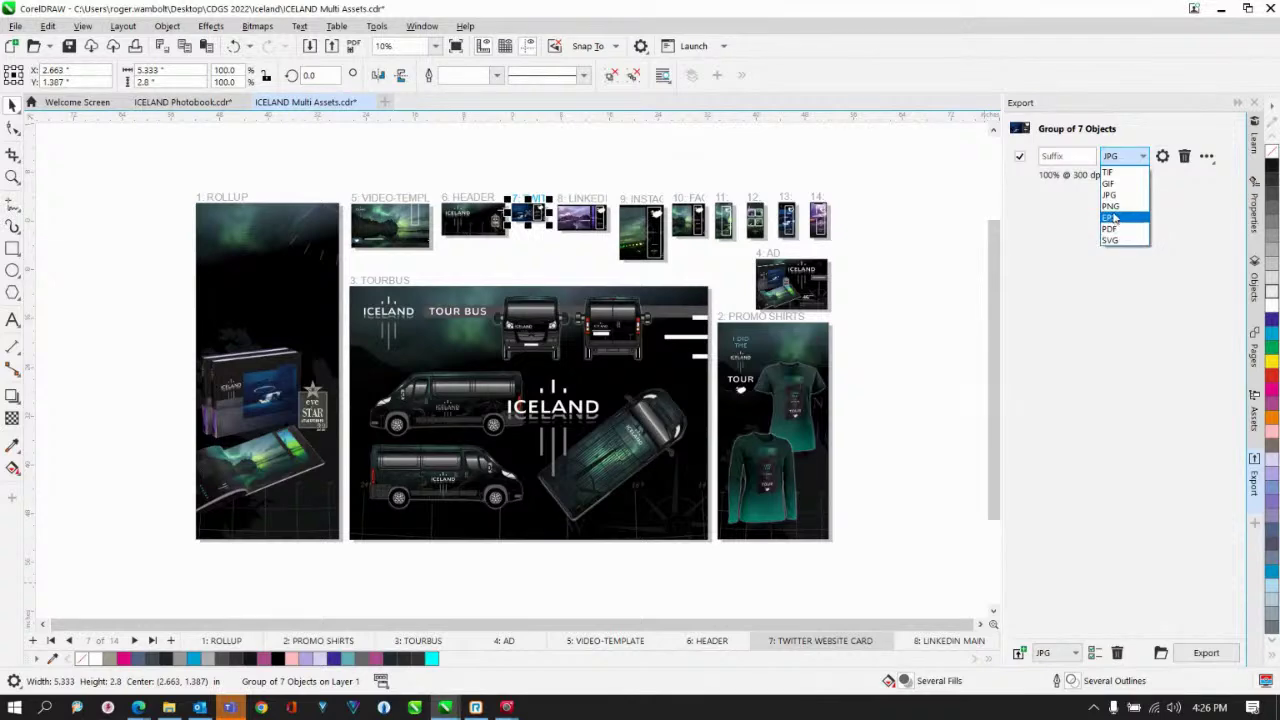
pyautogui.click(1111, 206)
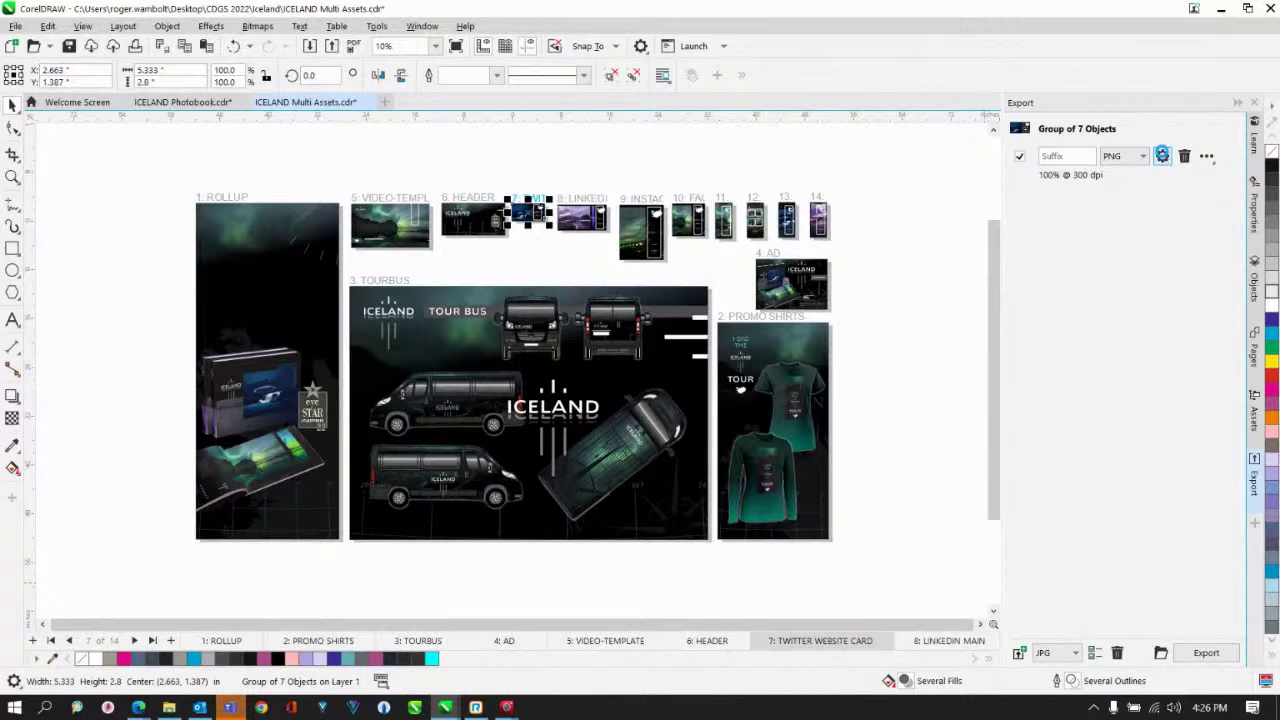
pyautogui.click(1162, 156)
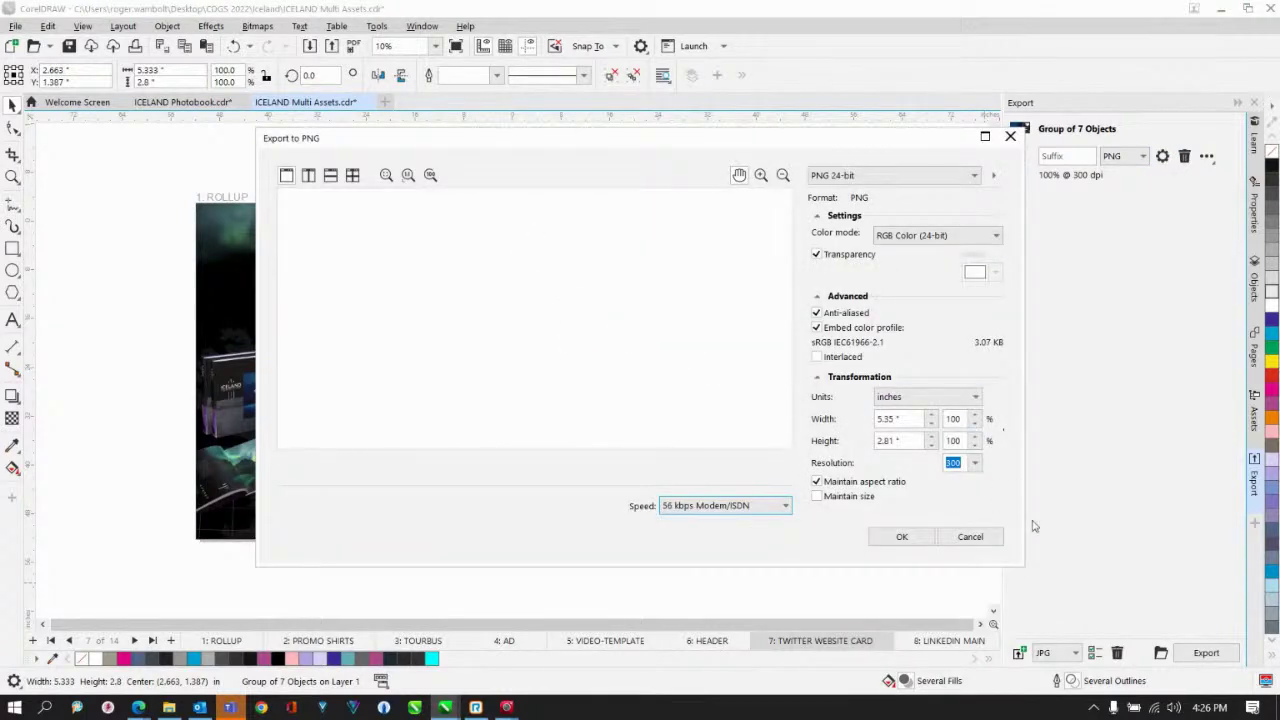
pyautogui.click(975, 463)
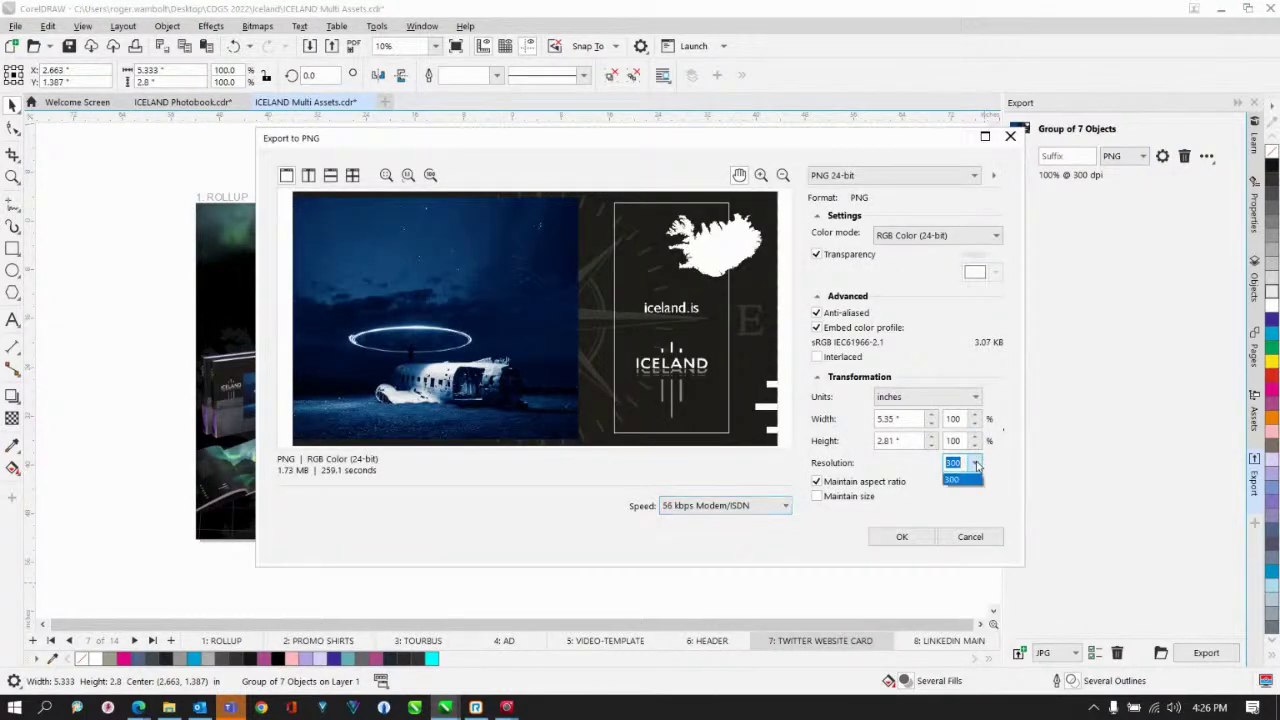
pyautogui.click(958, 497)
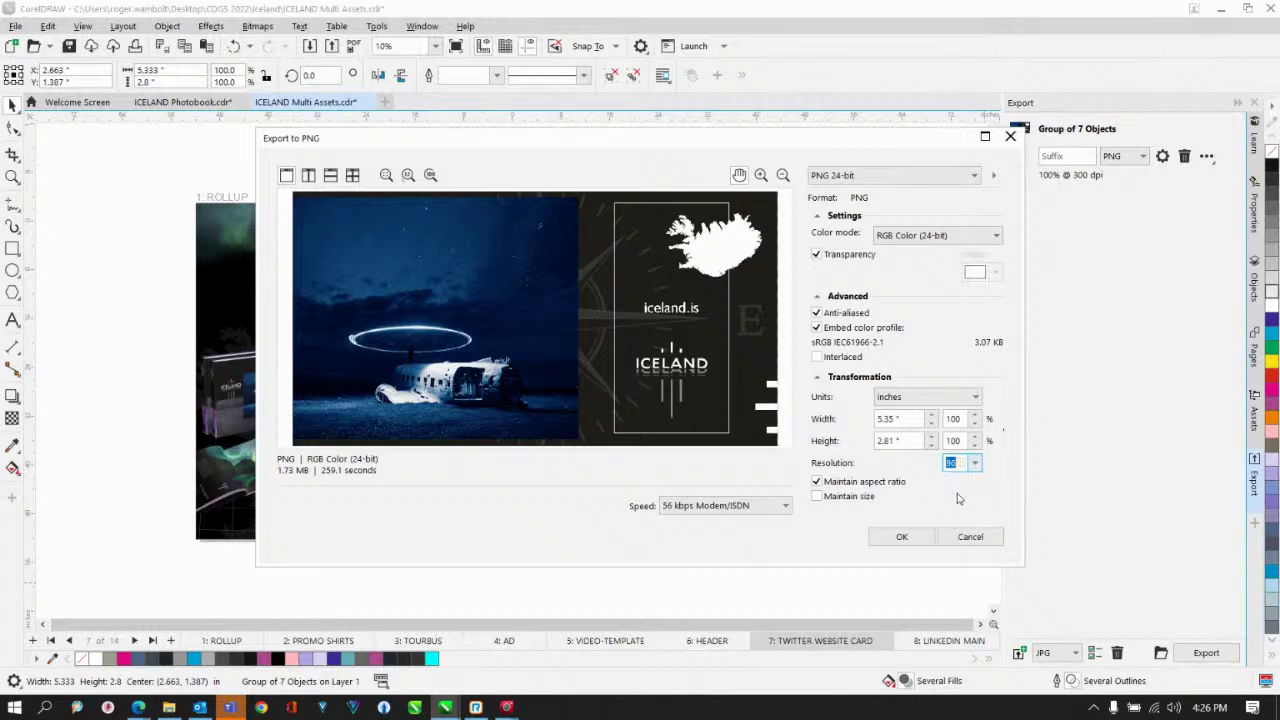
pyautogui.click(905, 537)
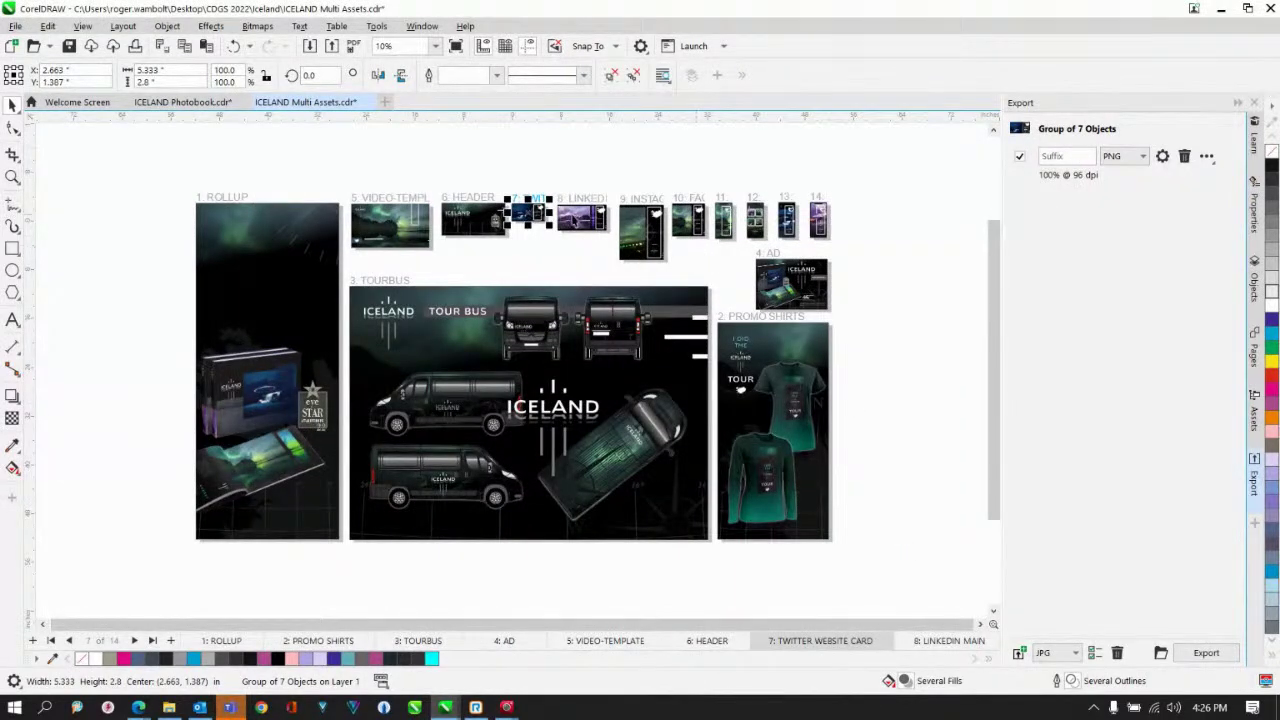
# Select the PowerClip artwork on the LINKEDIN MAIN page and add it as an export asset with the Twitter card item's settings
pyautogui.click(572, 218)
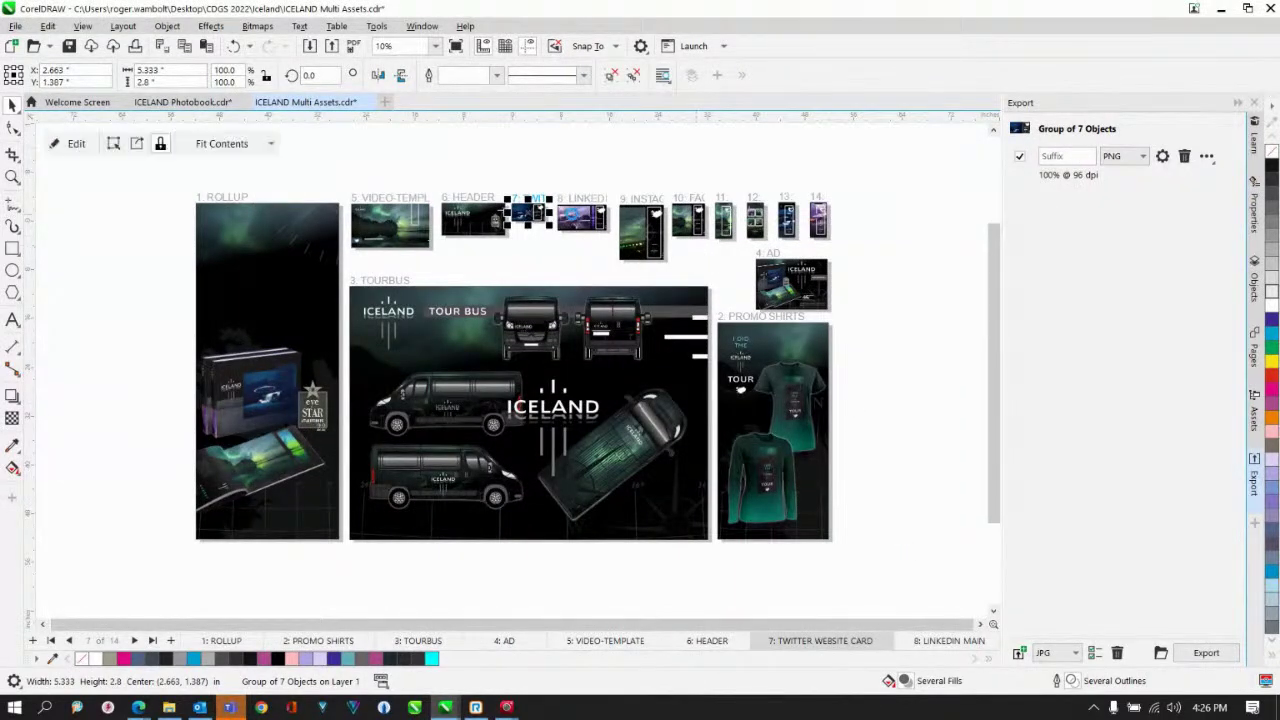
pyautogui.click(1207, 157)
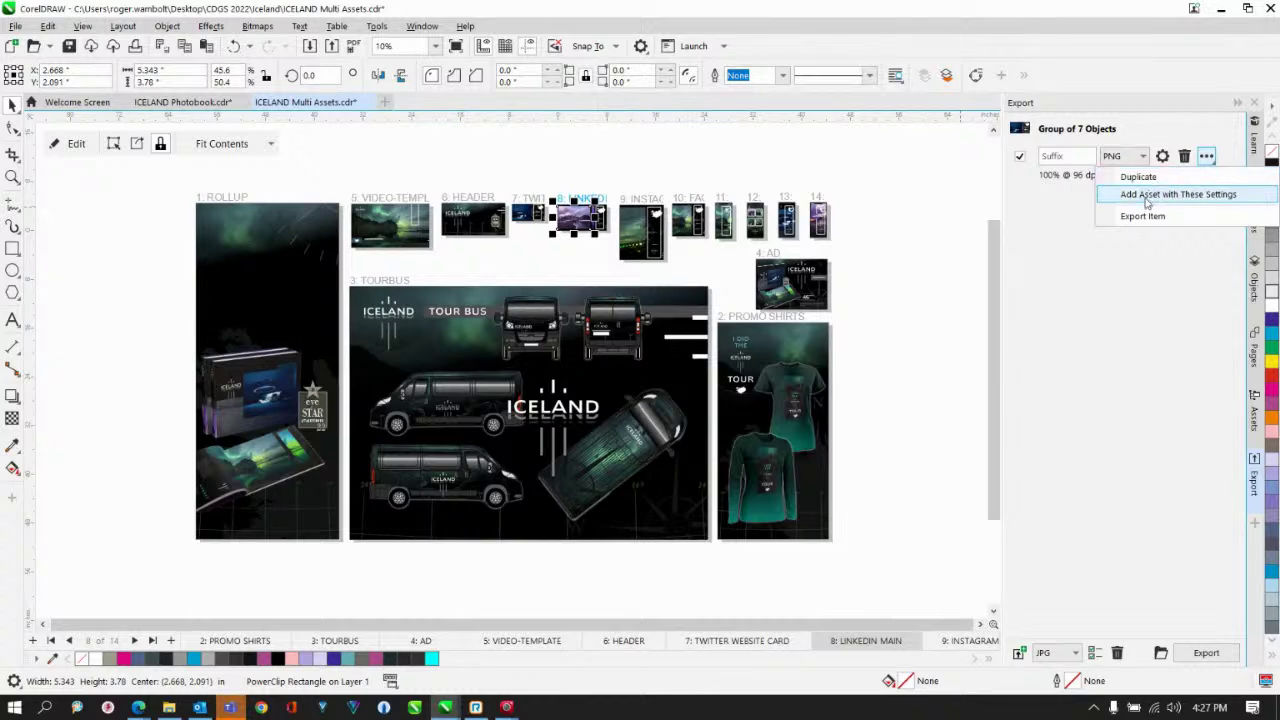
pyautogui.click(1147, 196)
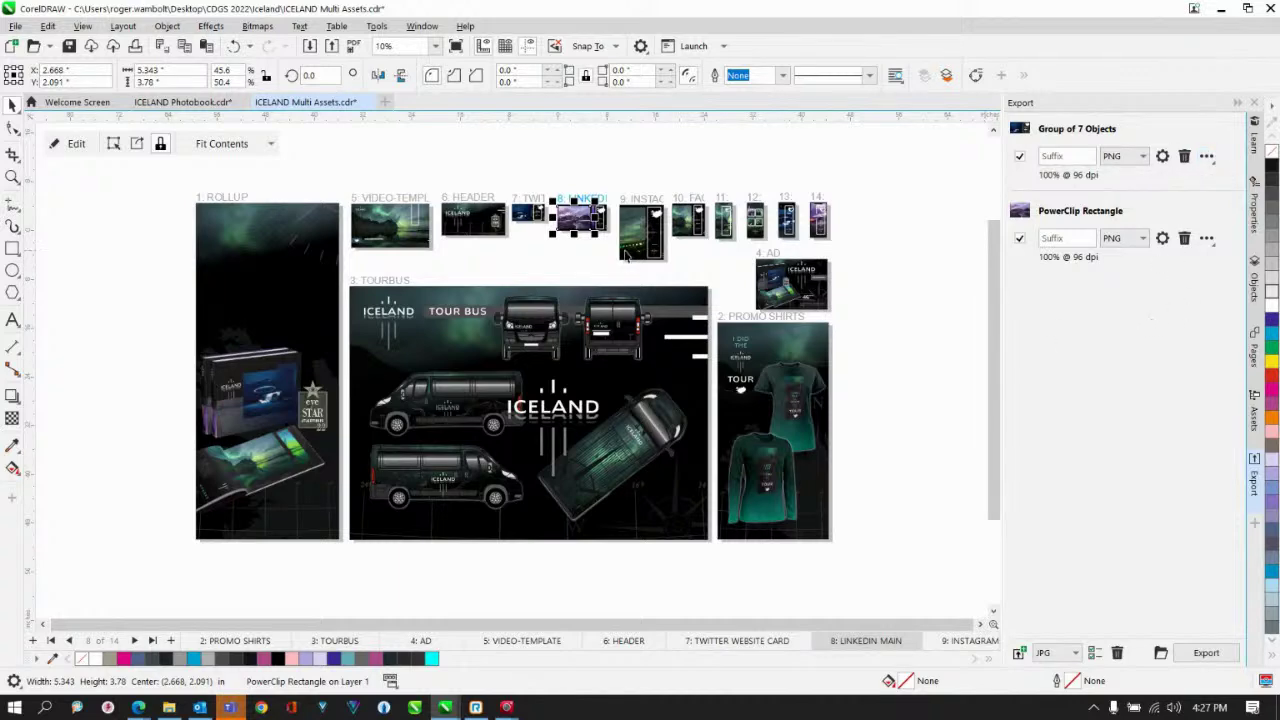
# Select pages 9 through 14, from INSTAGRAM PORTRAIT to MOBILE WEATHER, and add them as export assets with the first item's settings
pyautogui.moveTo(594, 140); pyautogui.dragTo(864, 260)
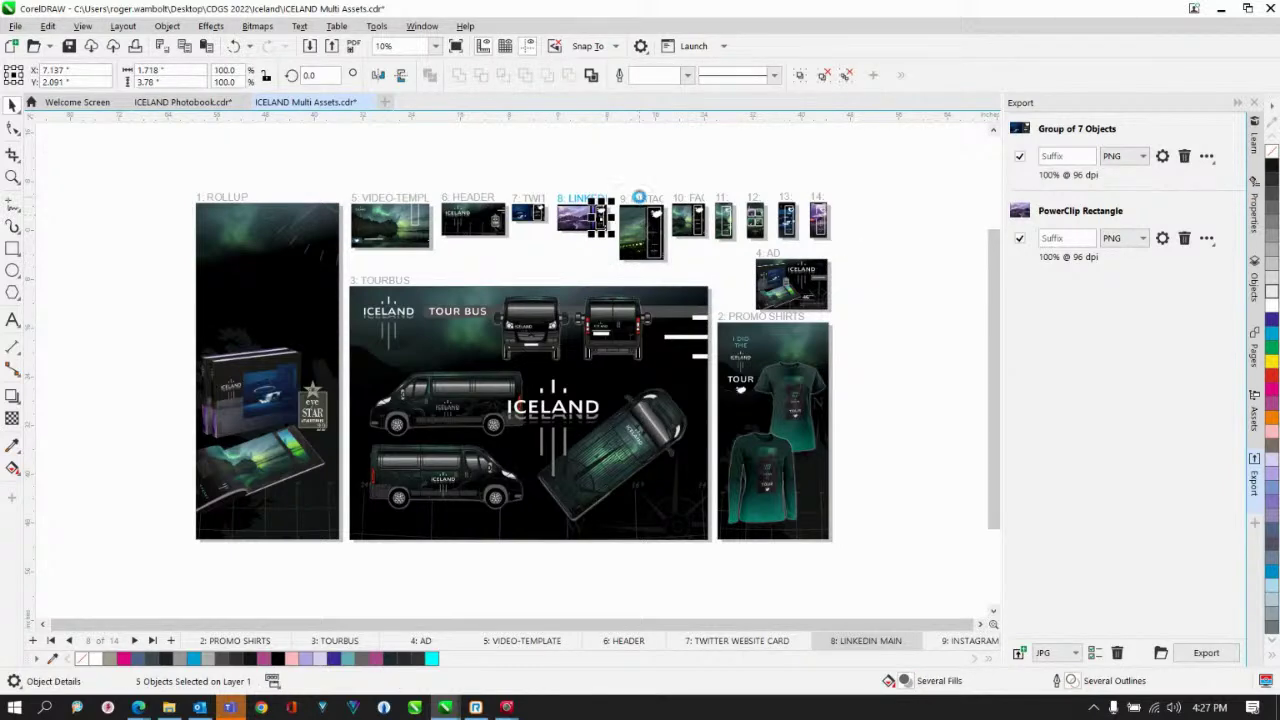
pyautogui.click(651, 198)
pyautogui.click(660, 196)
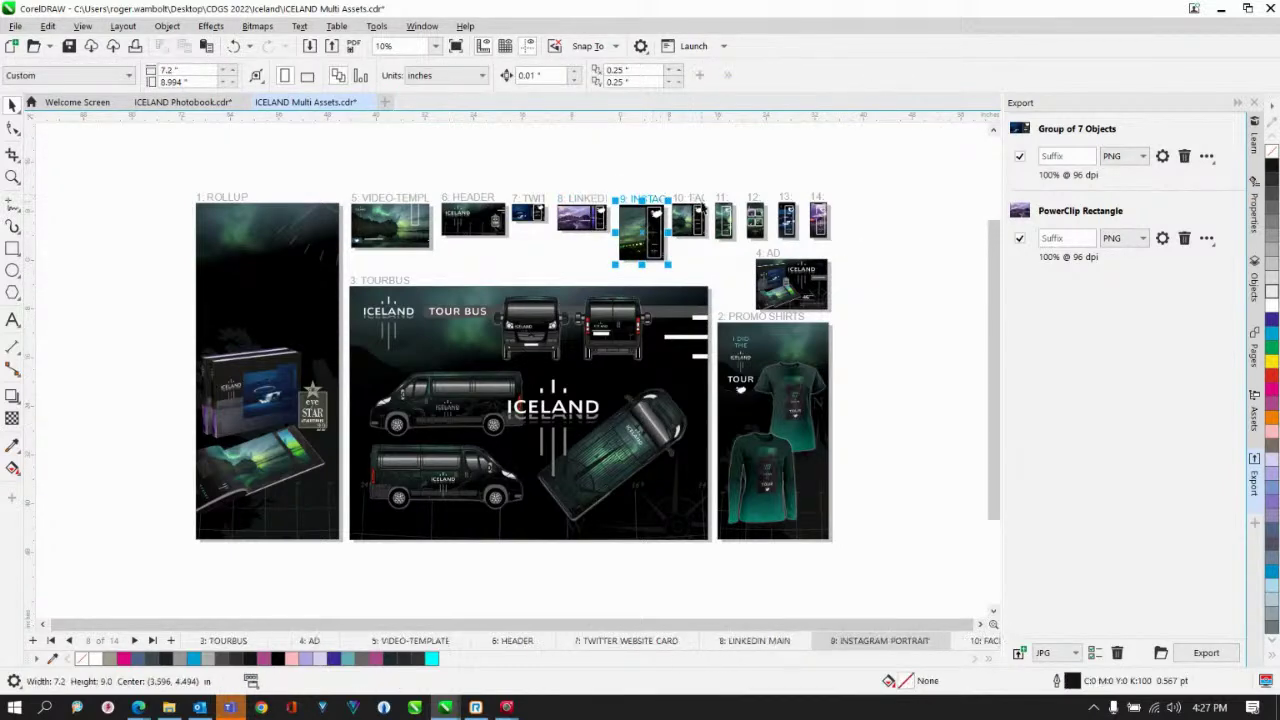
pyautogui.keyDown('shift'); pyautogui.click(693, 202); pyautogui.keyUp('shift')
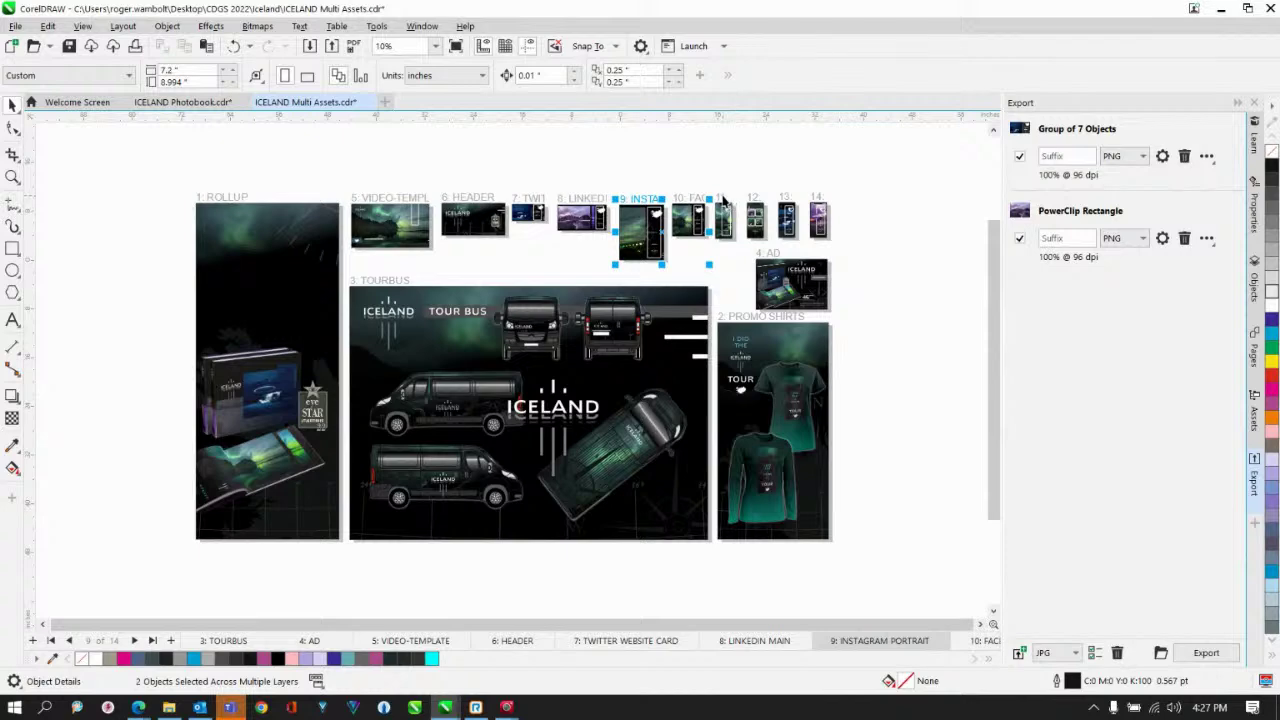
pyautogui.keyDown('shift'); pyautogui.click(724, 198); pyautogui.keyUp('shift')
pyautogui.keyDown('shift'); pyautogui.click(757, 198); pyautogui.keyUp('shift')
pyautogui.keyDown('shift'); pyautogui.click(787, 197); pyautogui.keyUp('shift')
pyautogui.keyDown('shift'); pyautogui.click(818, 194); pyautogui.keyUp('shift')
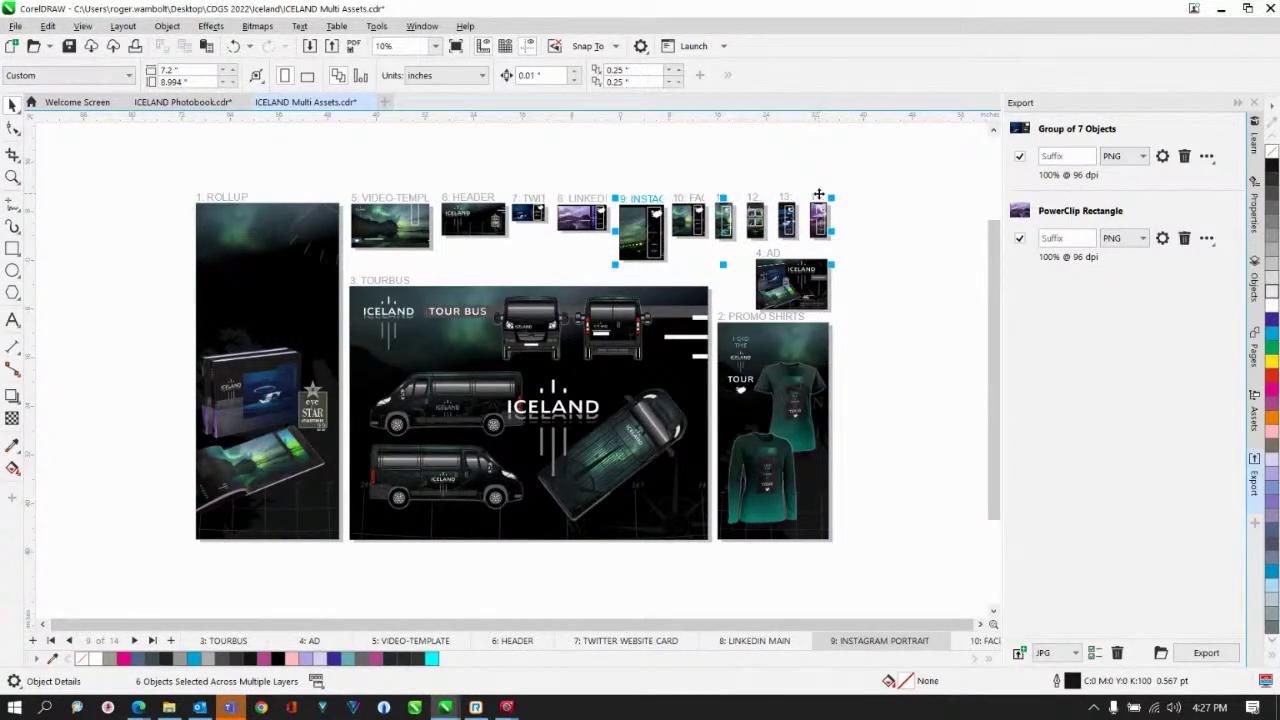
pyautogui.click(1208, 158)
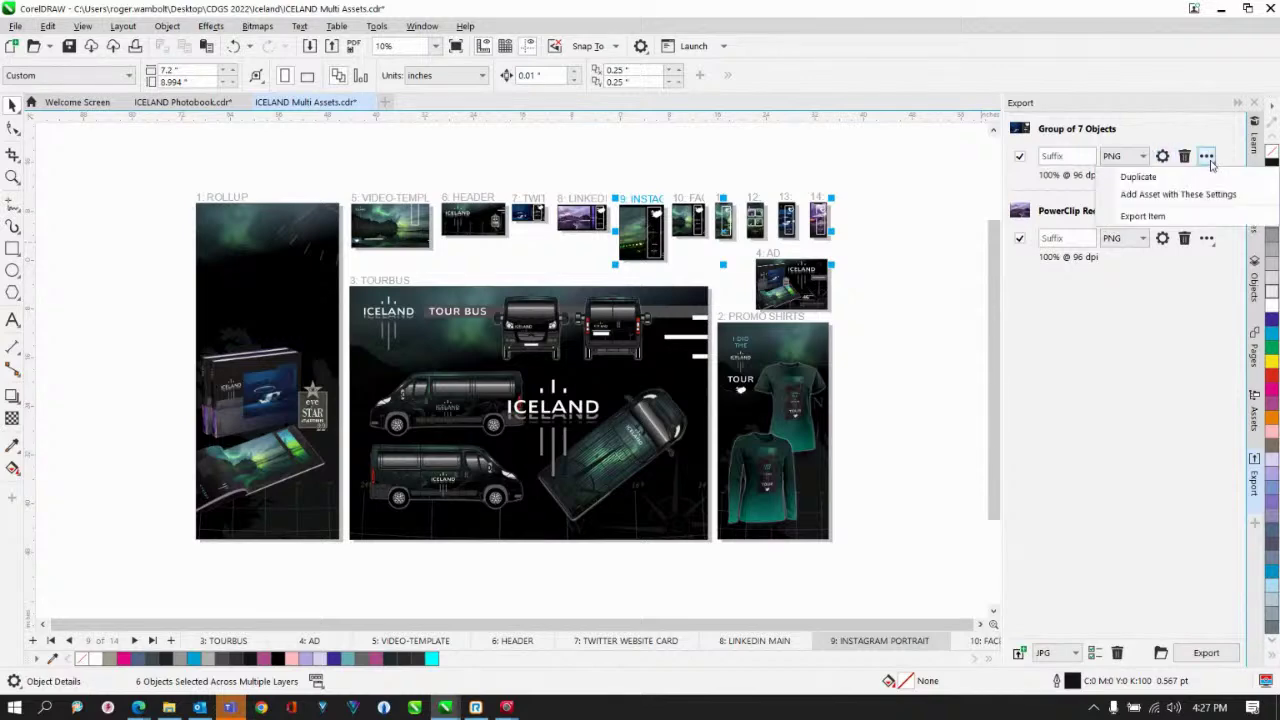
pyautogui.click(1165, 195)
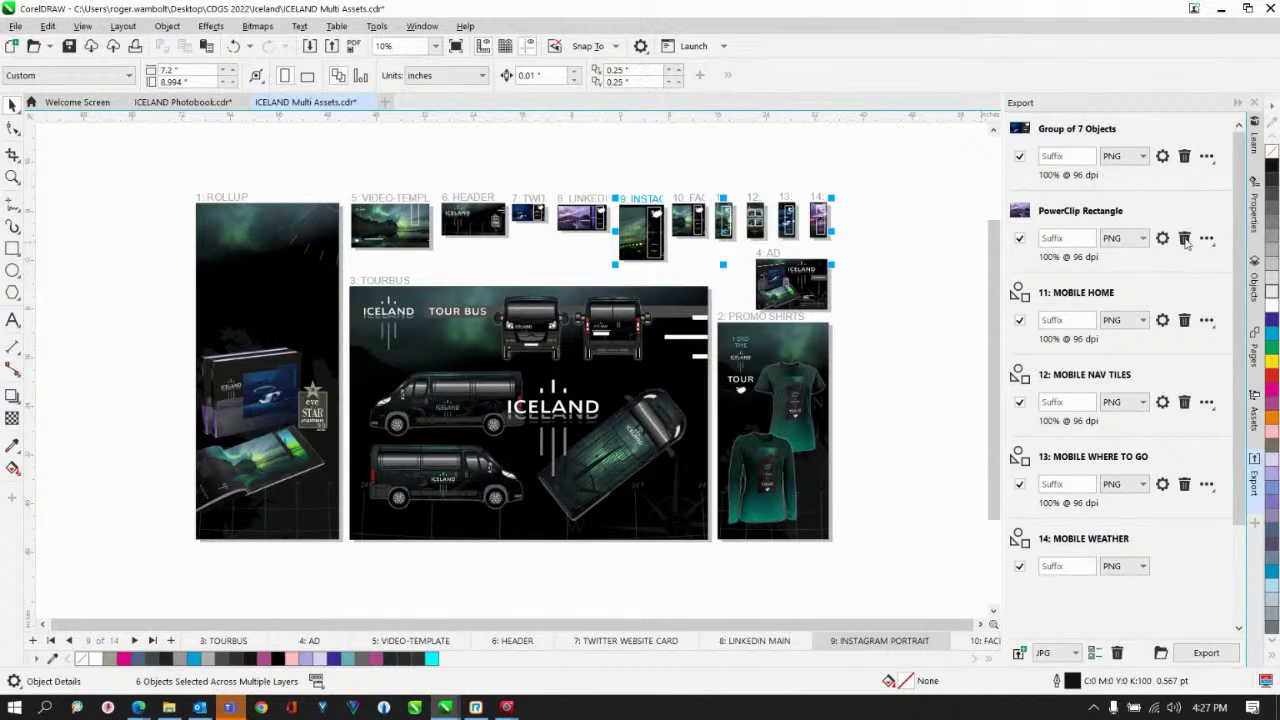
# Go to the desktop, relaunch CorelDRAW and maximize its window
pyautogui.press('super+d')
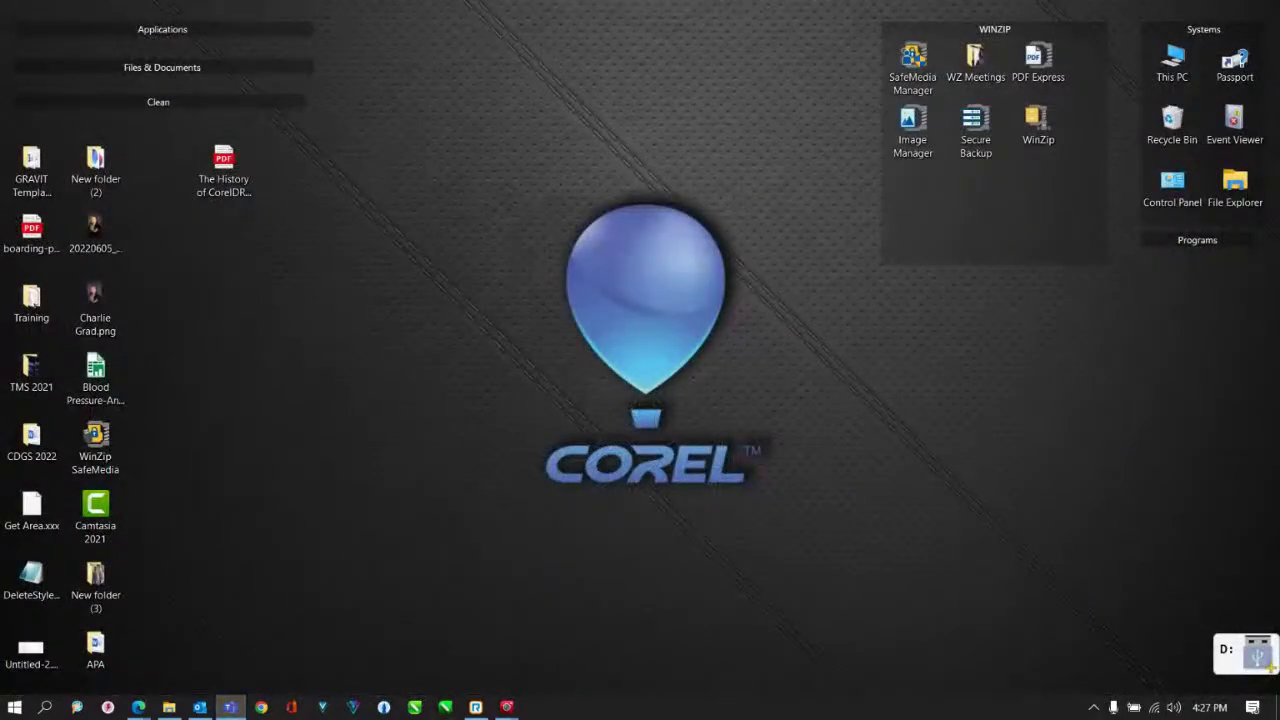
pyautogui.click(446, 707)
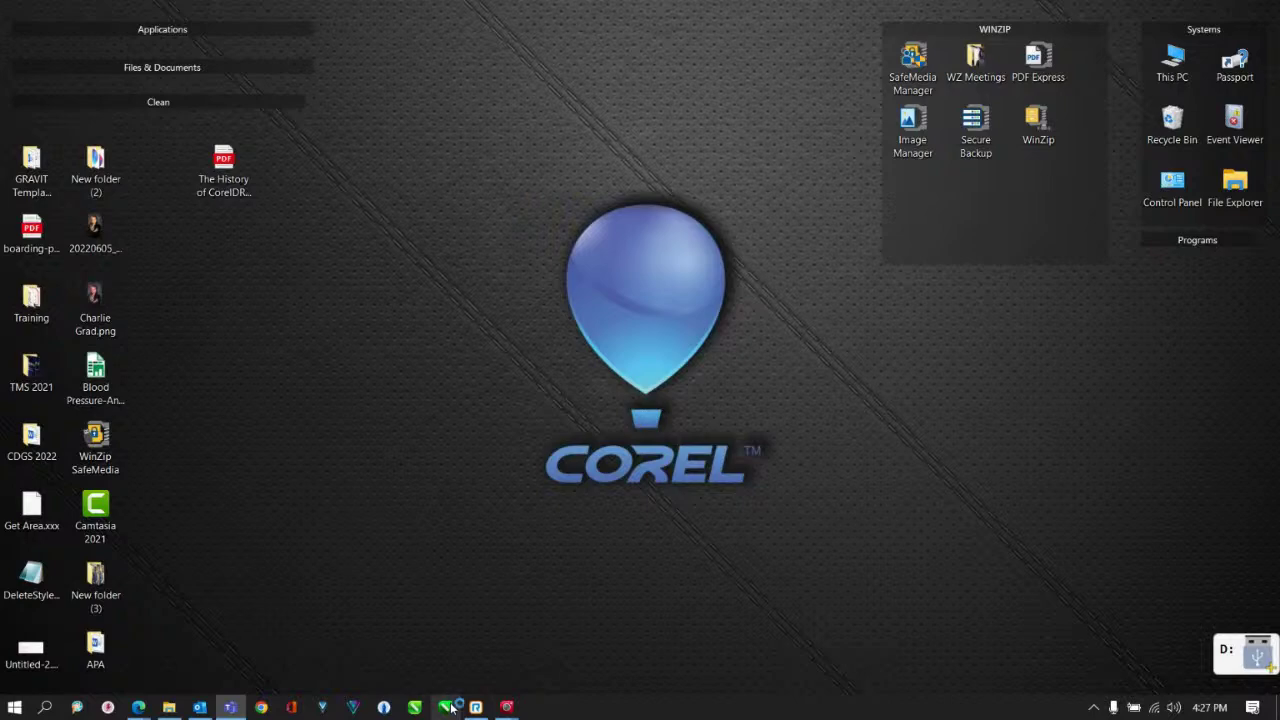
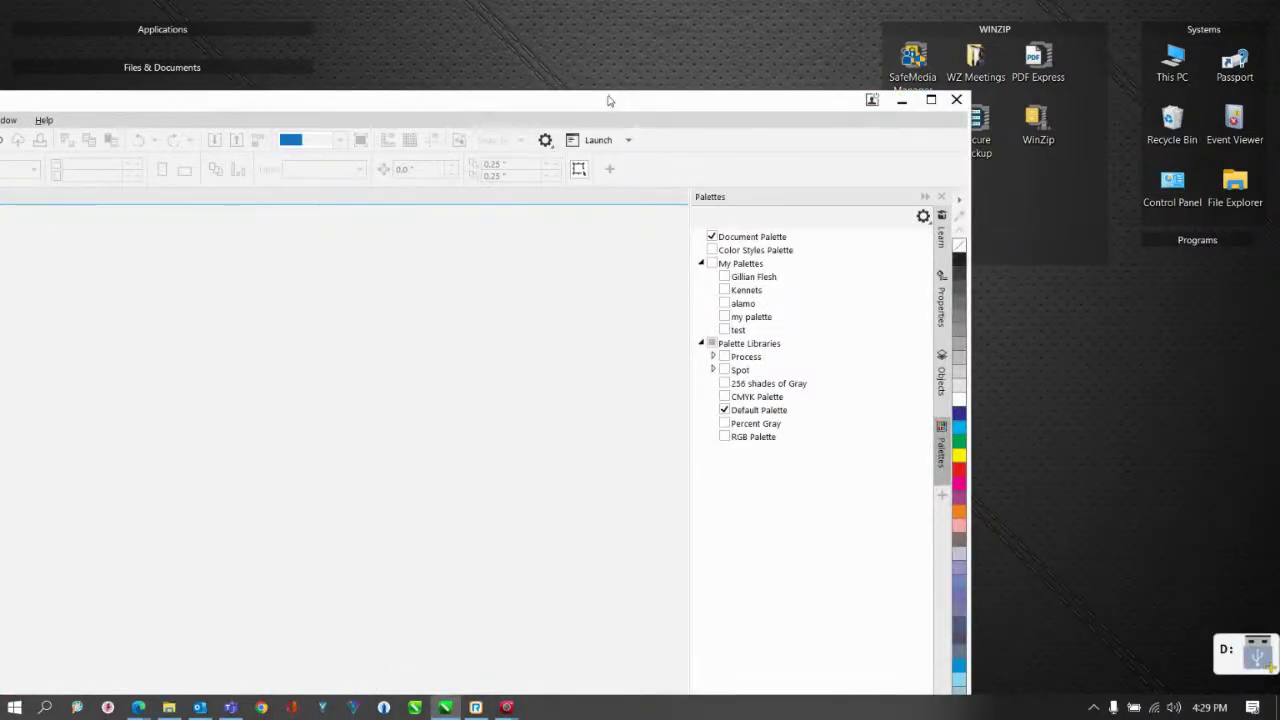
pyautogui.doubleClick(612, 100)
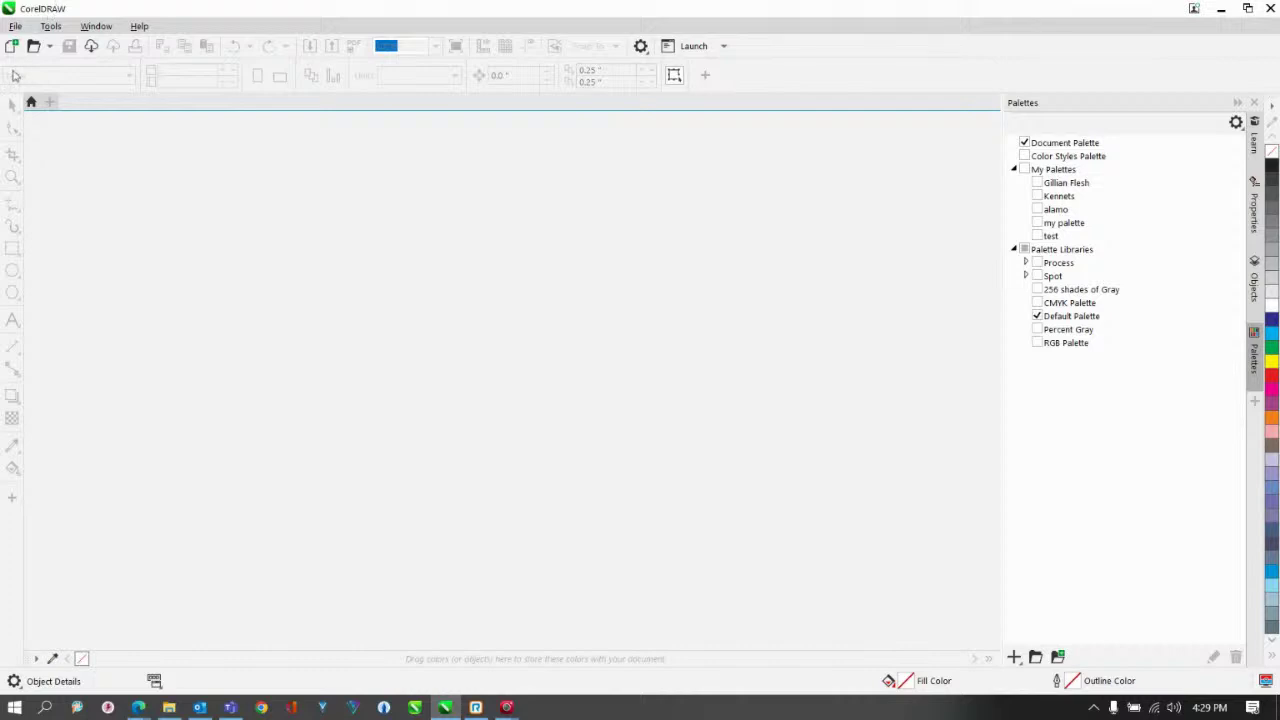
# Open ICELAND Multi Assets.cdr from the Iceland folder inside CDGS 2022 on the Desktop
pyautogui.click(33, 46)
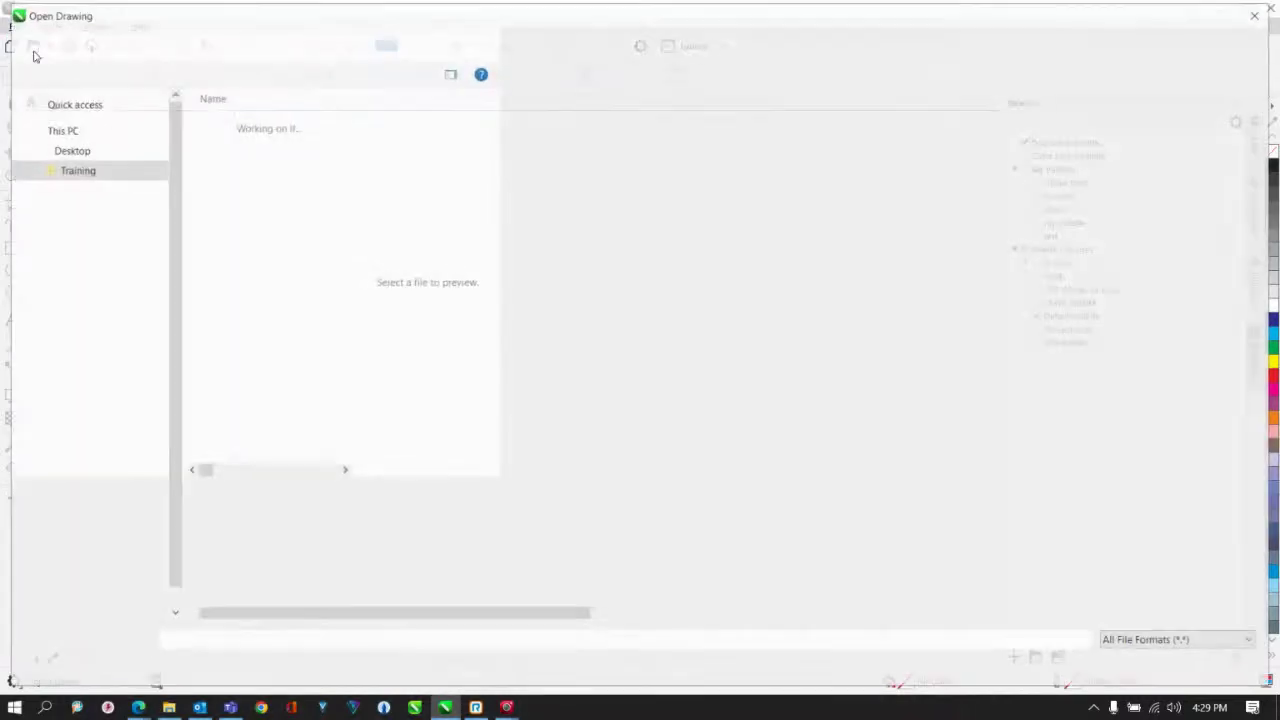
pyautogui.scroll(3, 130, 370)
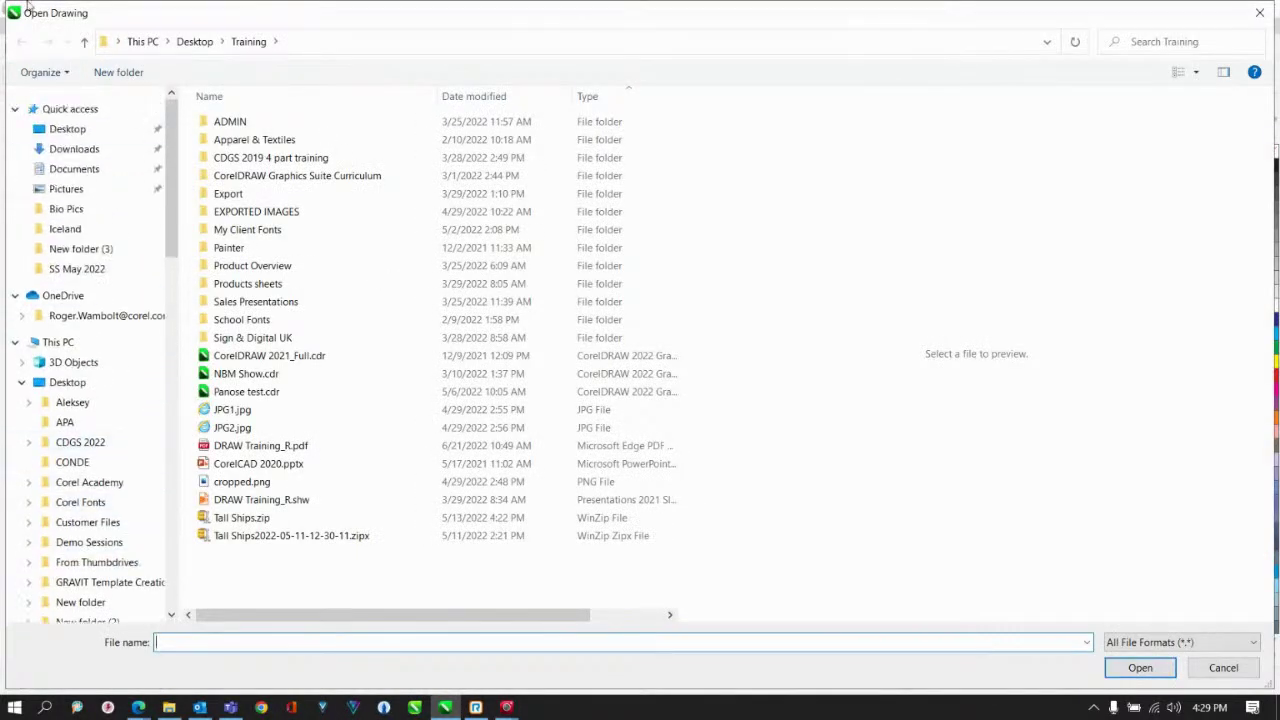
pyautogui.click(80, 132)
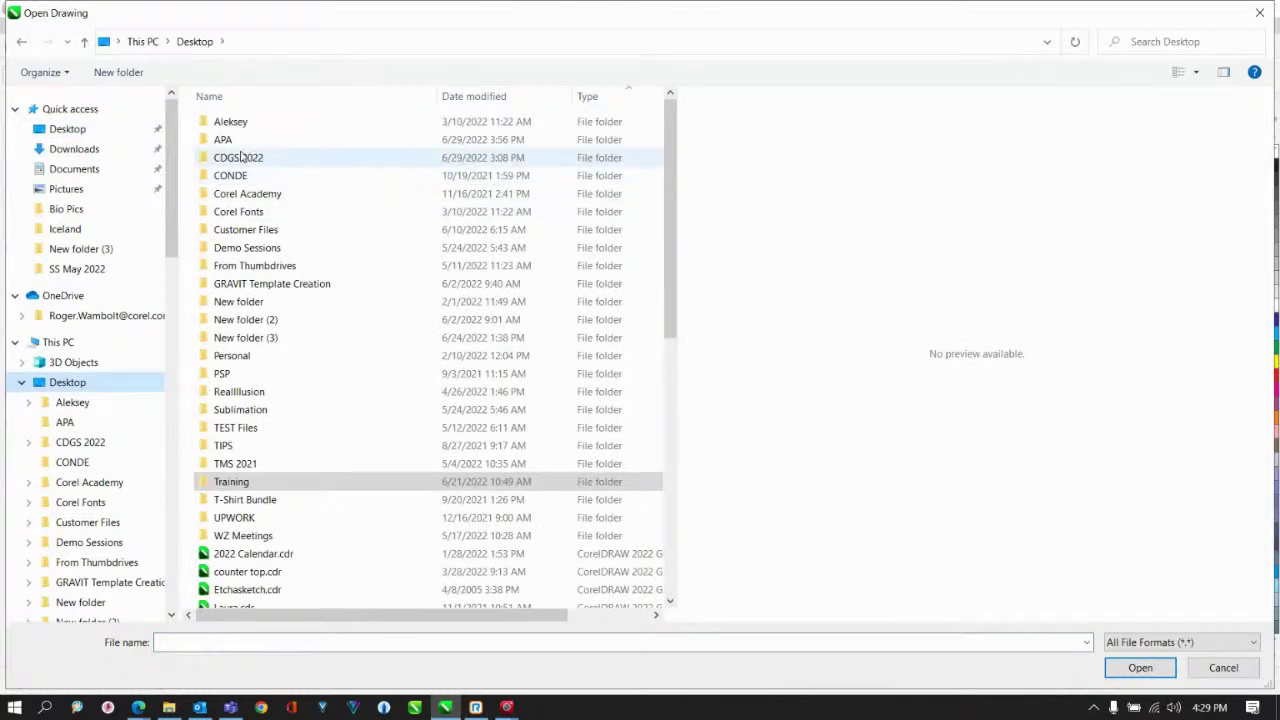
pyautogui.doubleClick(243, 157)
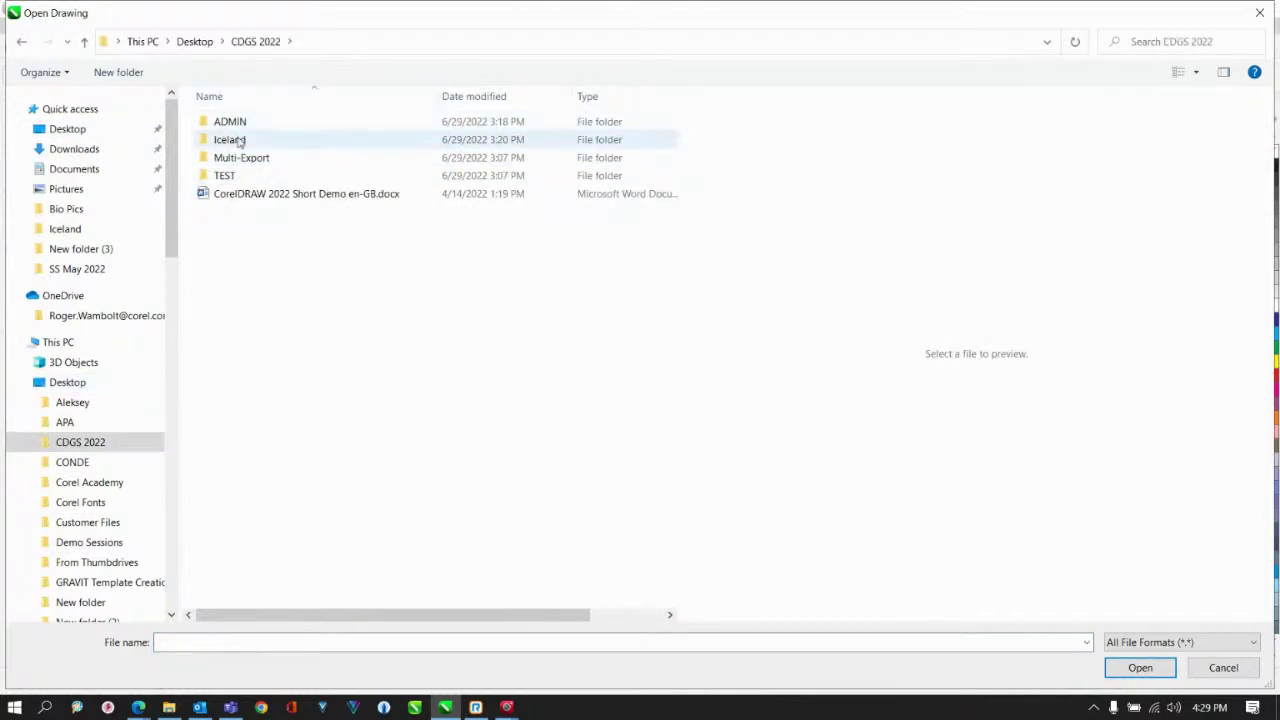
pyautogui.doubleClick(238, 140)
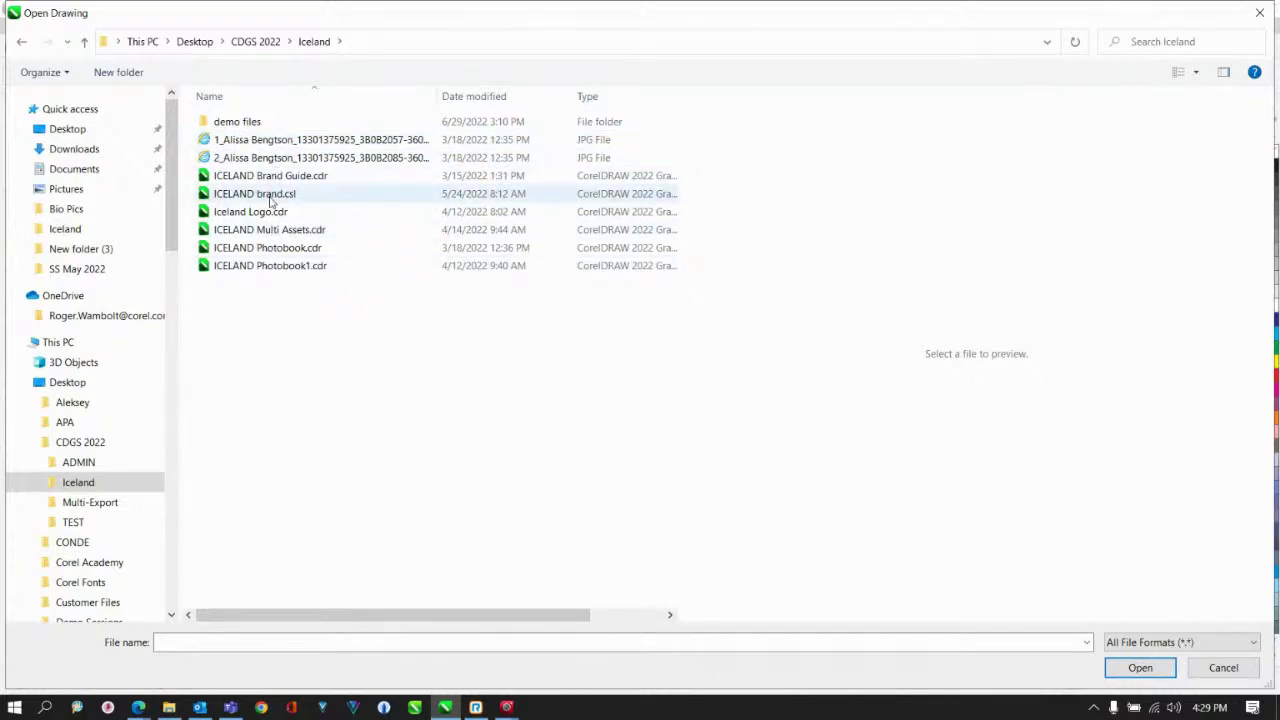
pyautogui.click(268, 232)
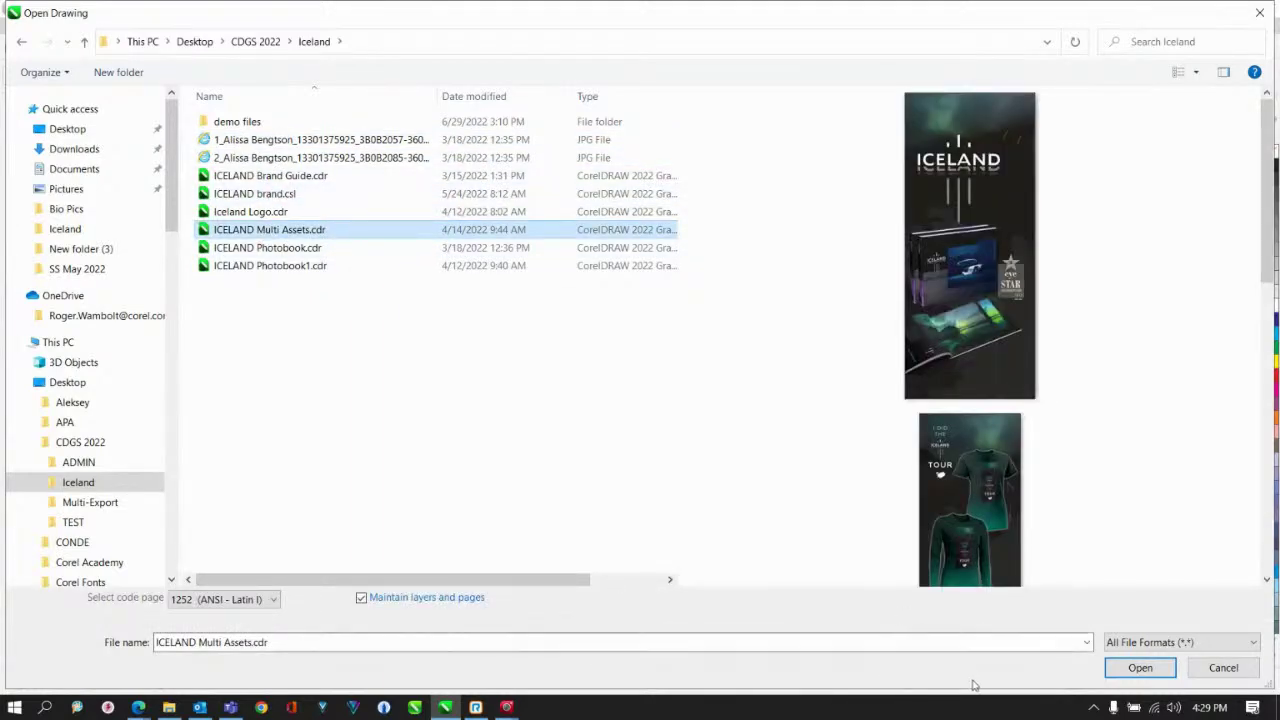
pyautogui.click(1128, 672)
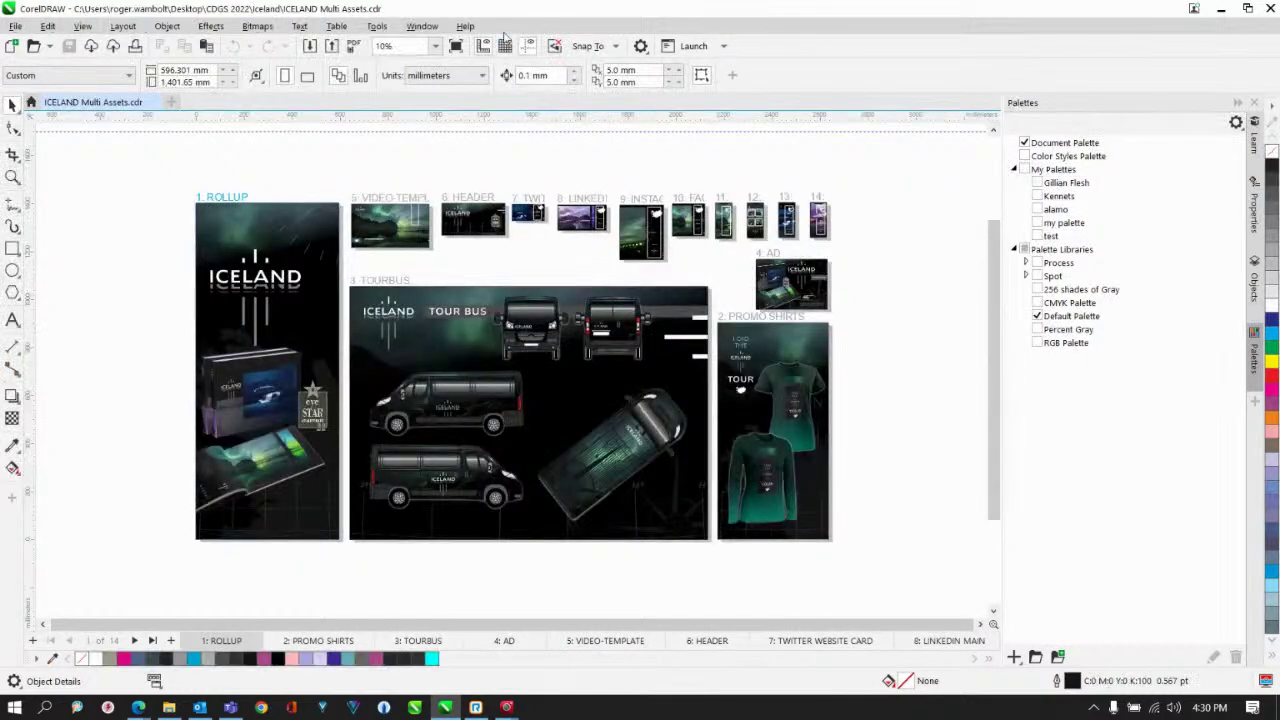
# Show the Export docker for the ICELAND Multi Assets.cdr document
pyautogui.click(422, 26)
pyautogui.moveTo(500, 236)
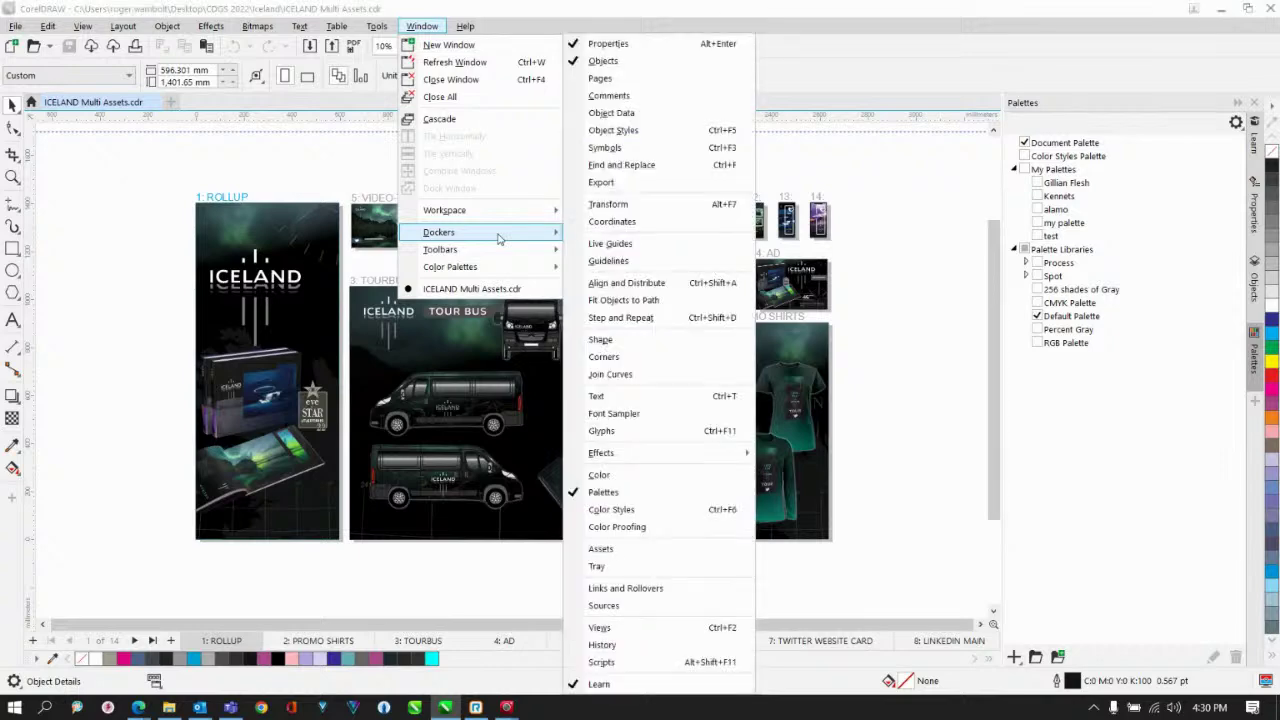
pyautogui.click(616, 186)
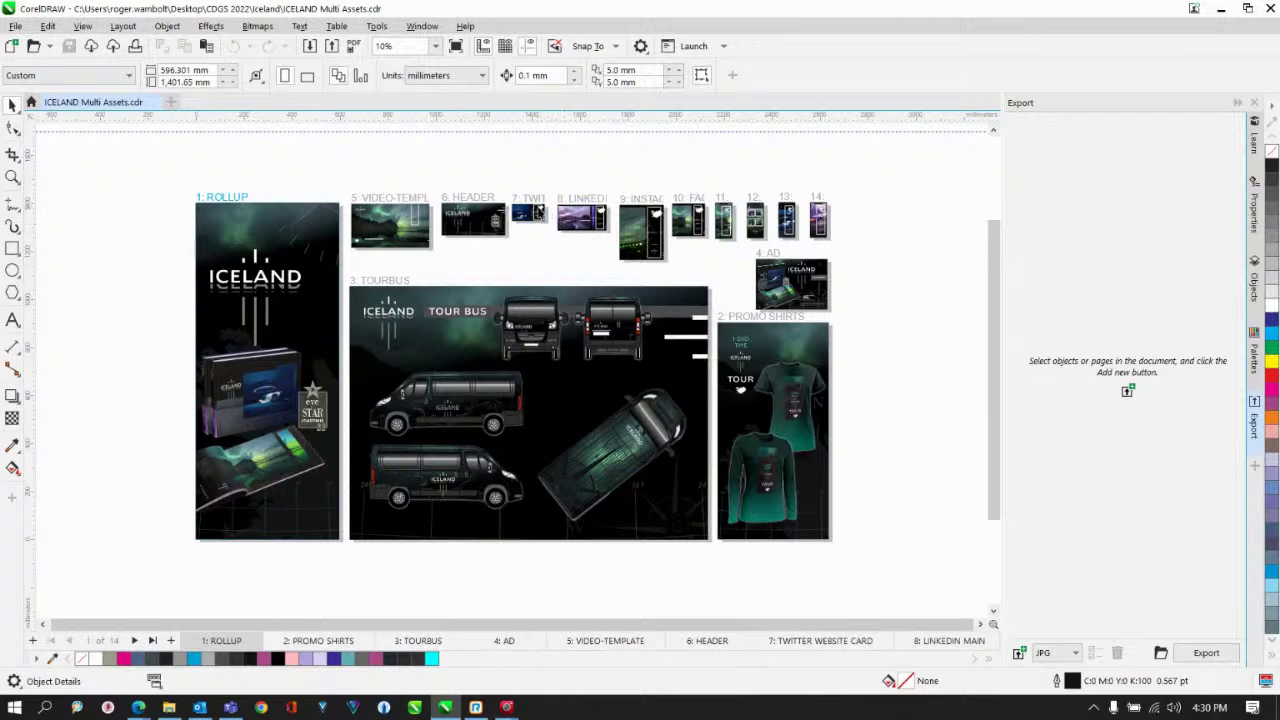
# Select pages 7 through 14 together, starting with TWITTER WEBSITE CARD, and check the available export formats, leaving JPG as the format
pyautogui.click(527, 205)
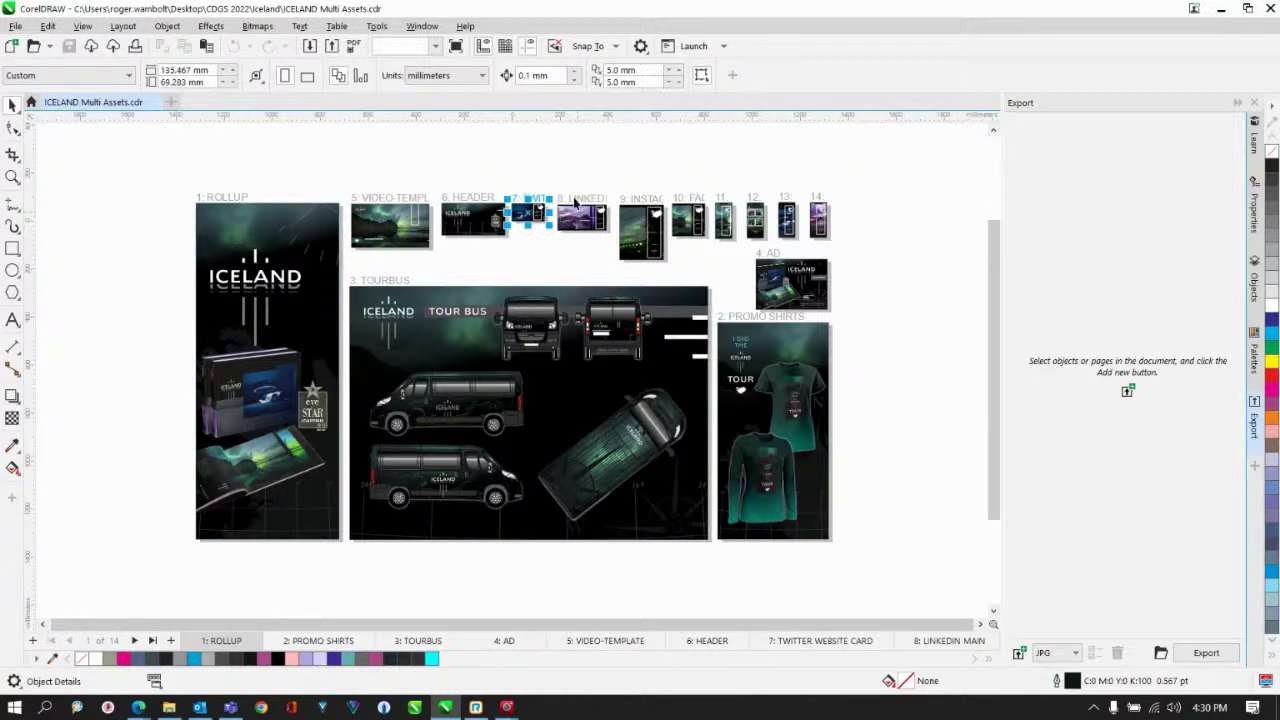
pyautogui.keyDown('shift'); pyautogui.click(575, 200); pyautogui.keyUp('shift')
pyautogui.keyDown('shift'); pyautogui.click(645, 200); pyautogui.keyUp('shift')
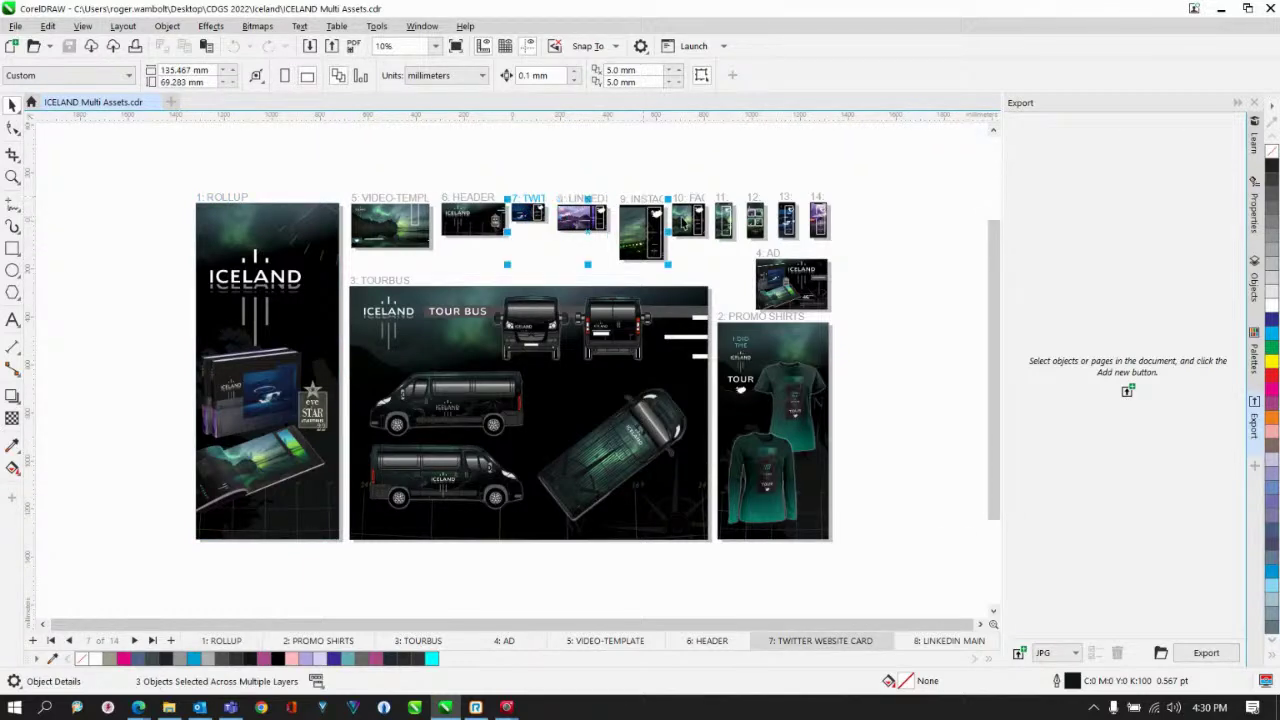
pyautogui.keyDown('shift'); pyautogui.click(694, 203); pyautogui.keyUp('shift')
pyautogui.keyDown('shift'); pyautogui.click(723, 204); pyautogui.keyUp('shift')
pyautogui.keyDown('shift'); pyautogui.click(753, 204); pyautogui.keyUp('shift')
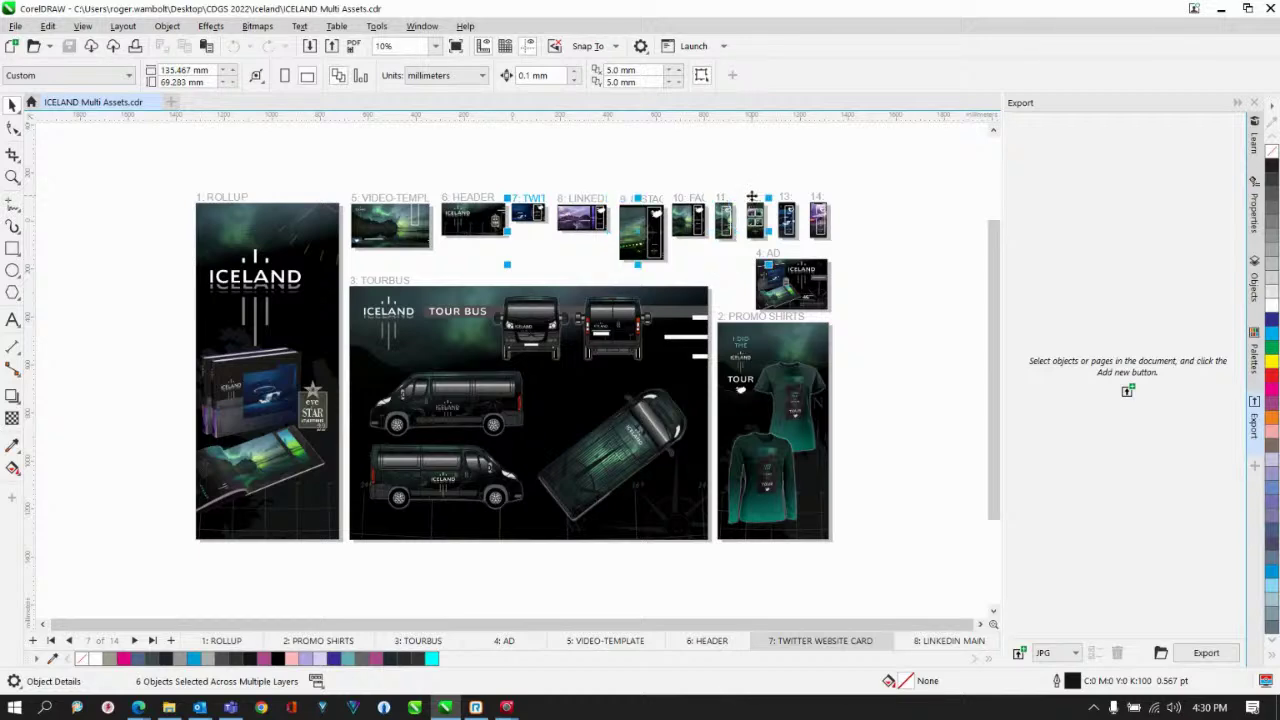
pyautogui.keyDown('shift'); pyautogui.click(787, 205); pyautogui.keyUp('shift')
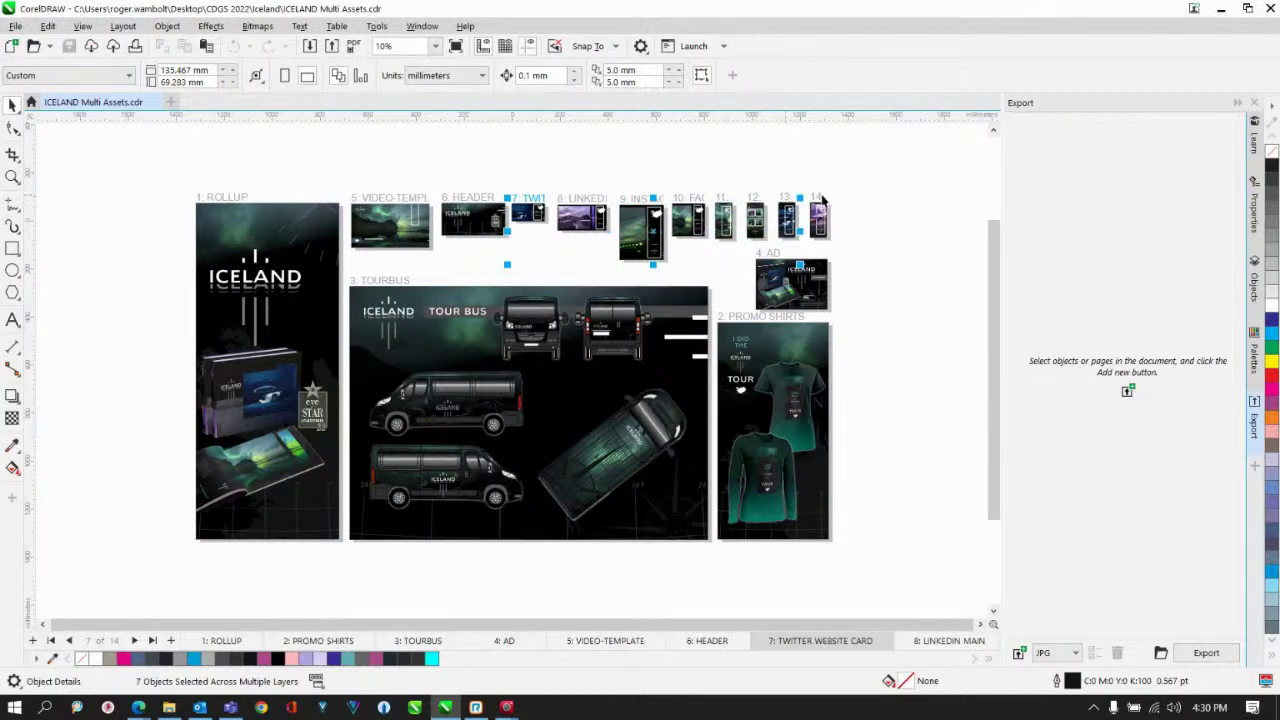
pyautogui.keyDown('shift'); pyautogui.click(822, 200); pyautogui.keyUp('shift')
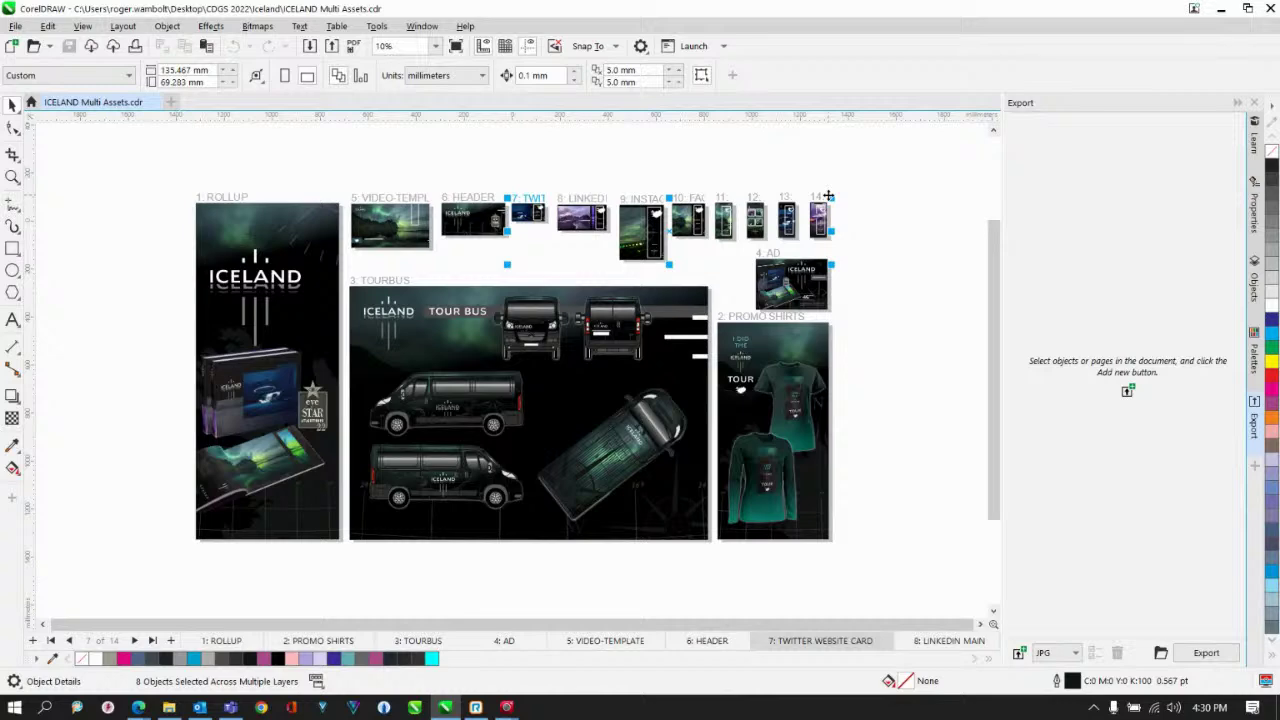
pyautogui.click(1078, 658)
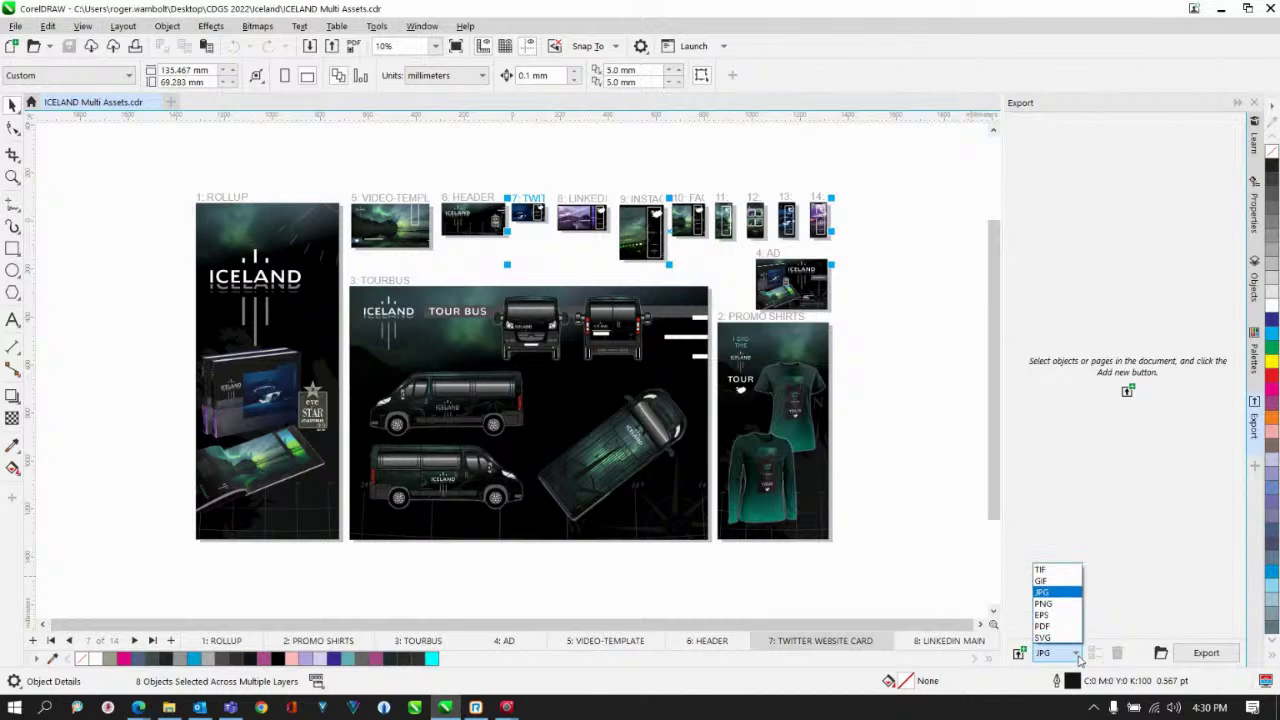
pyautogui.click(1062, 620)
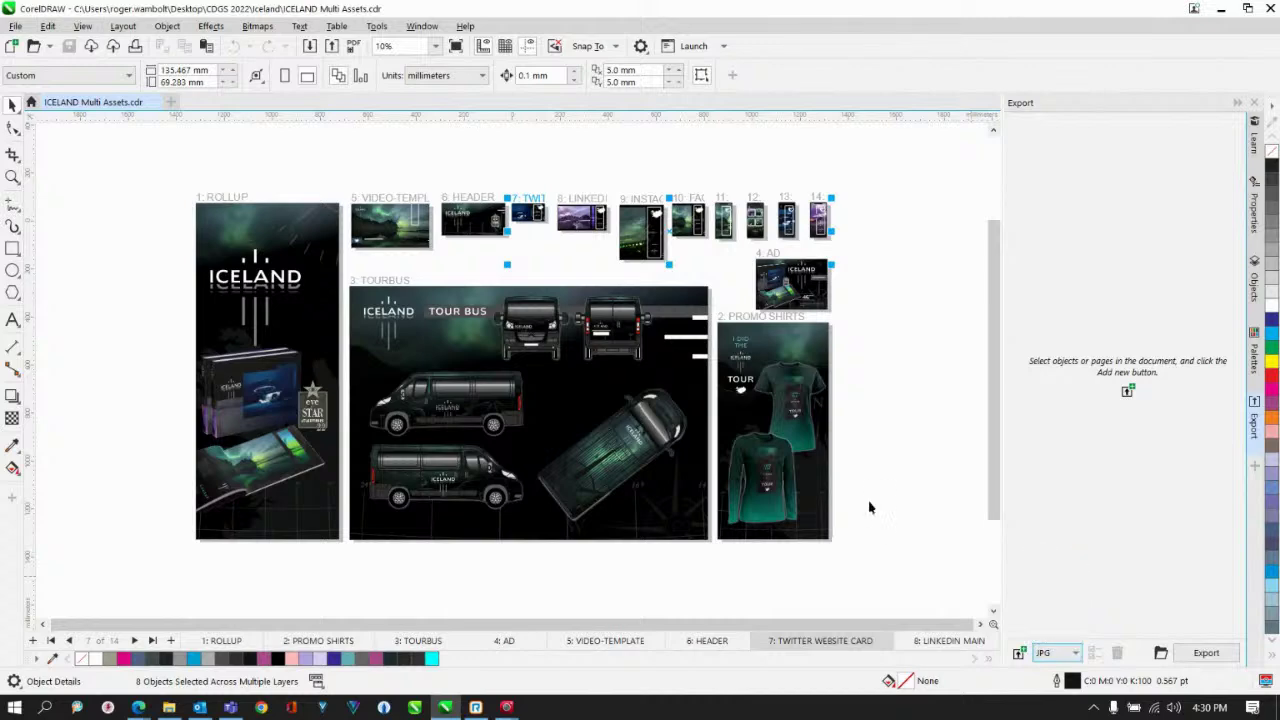
# Switch to Chrome, maximize its window and go to learn.corel.com
pyautogui.click(261, 707)
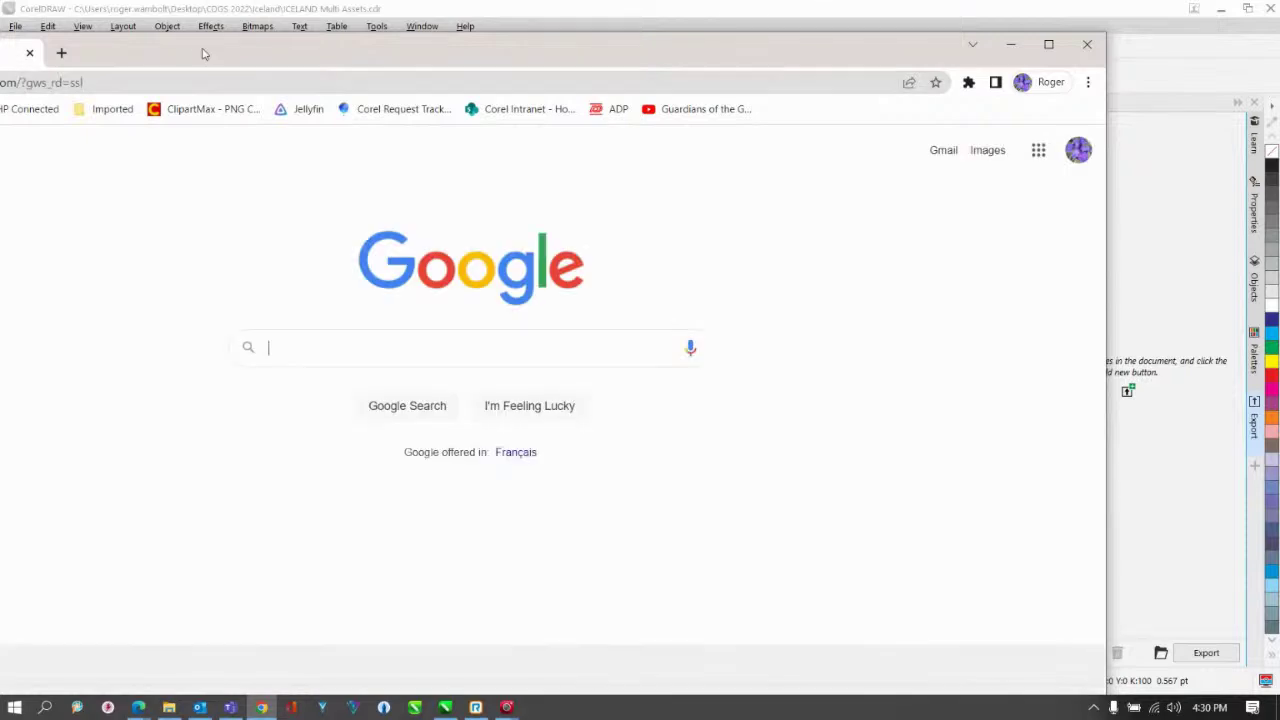
pyautogui.doubleClick(203, 51)
pyautogui.click(264, 44)
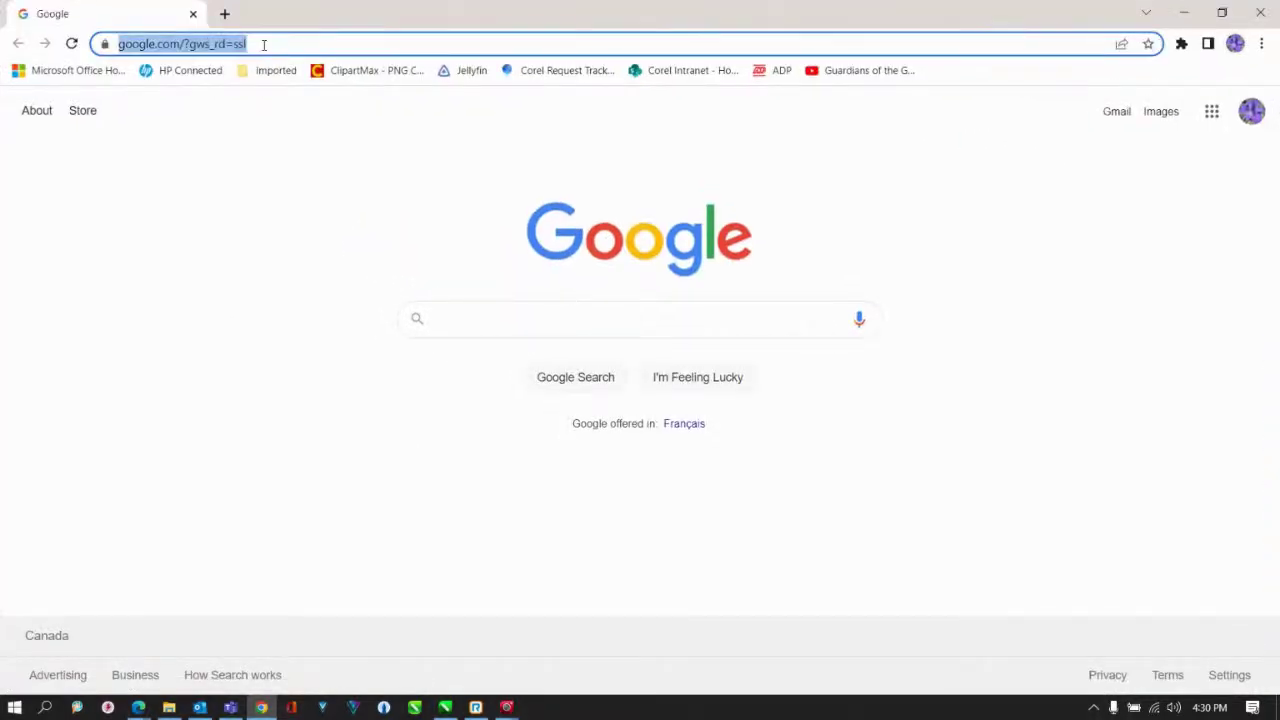
pyautogui.write('learn')
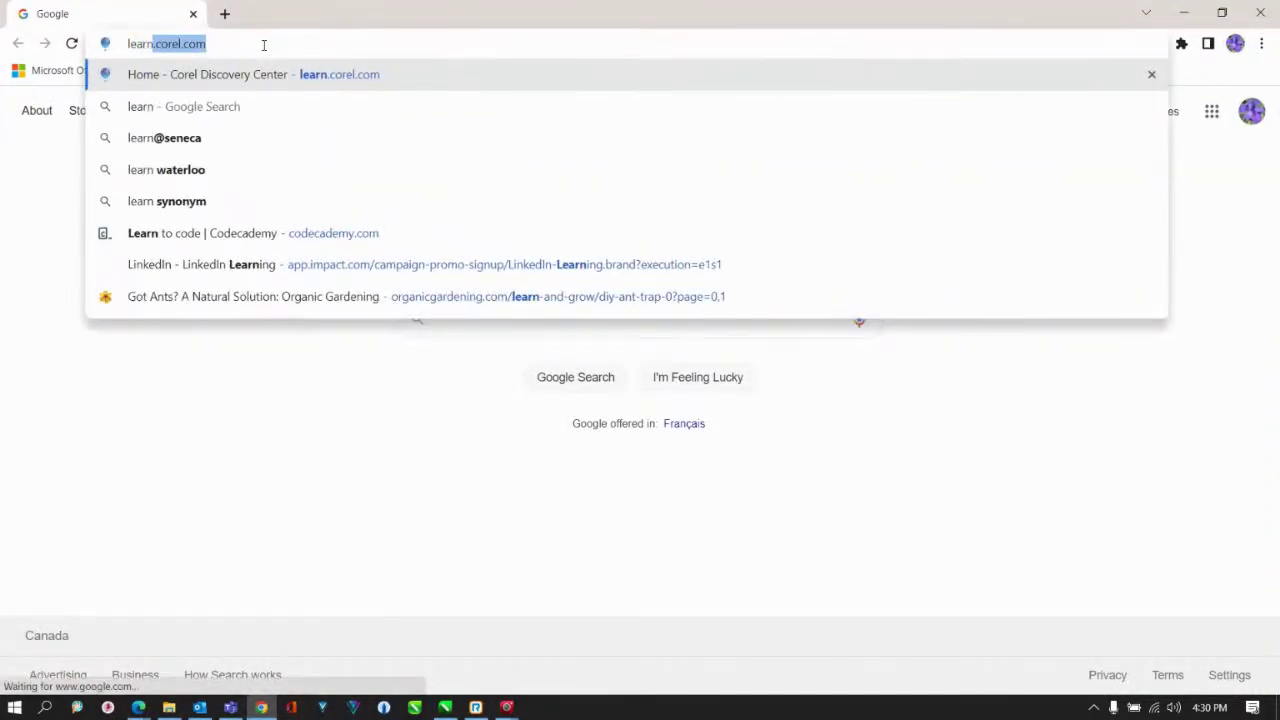
pyautogui.press('Return')
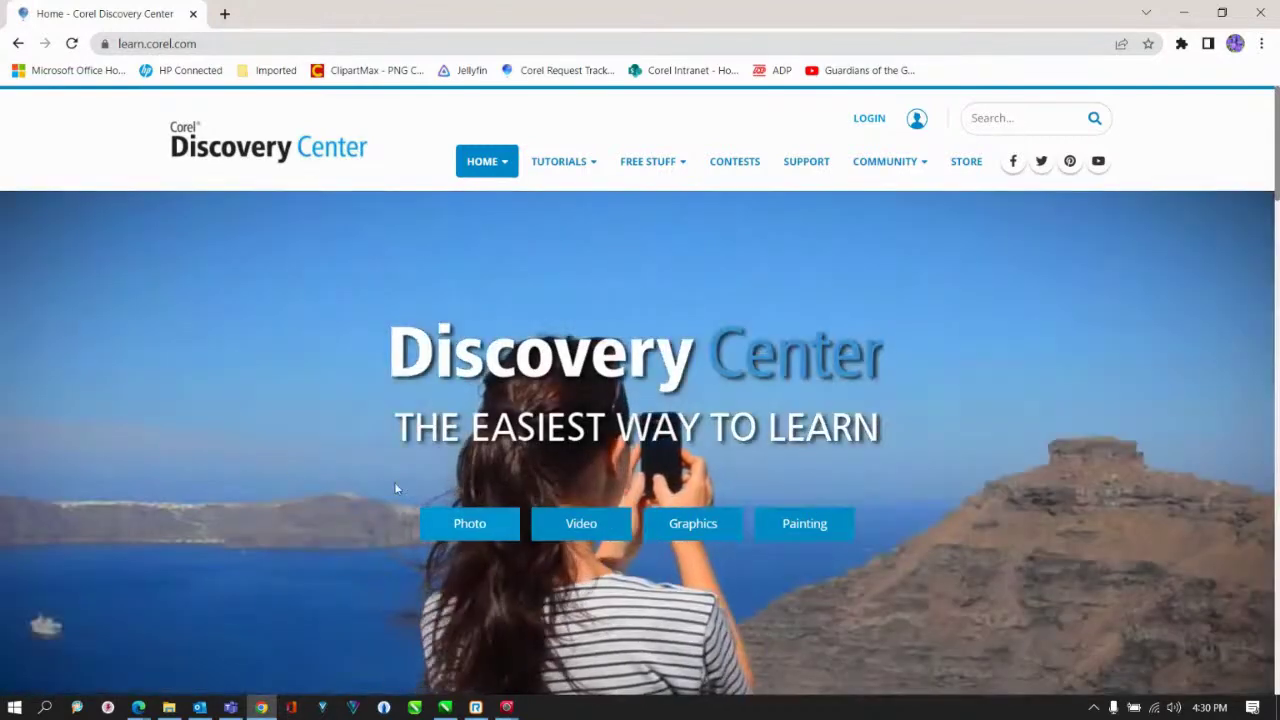
# Open the Graphics Tutorials page of the Discovery Center and look through the What's New in CorelDRAW Graphics Suite tutorials
pyautogui.moveTo(560, 165)
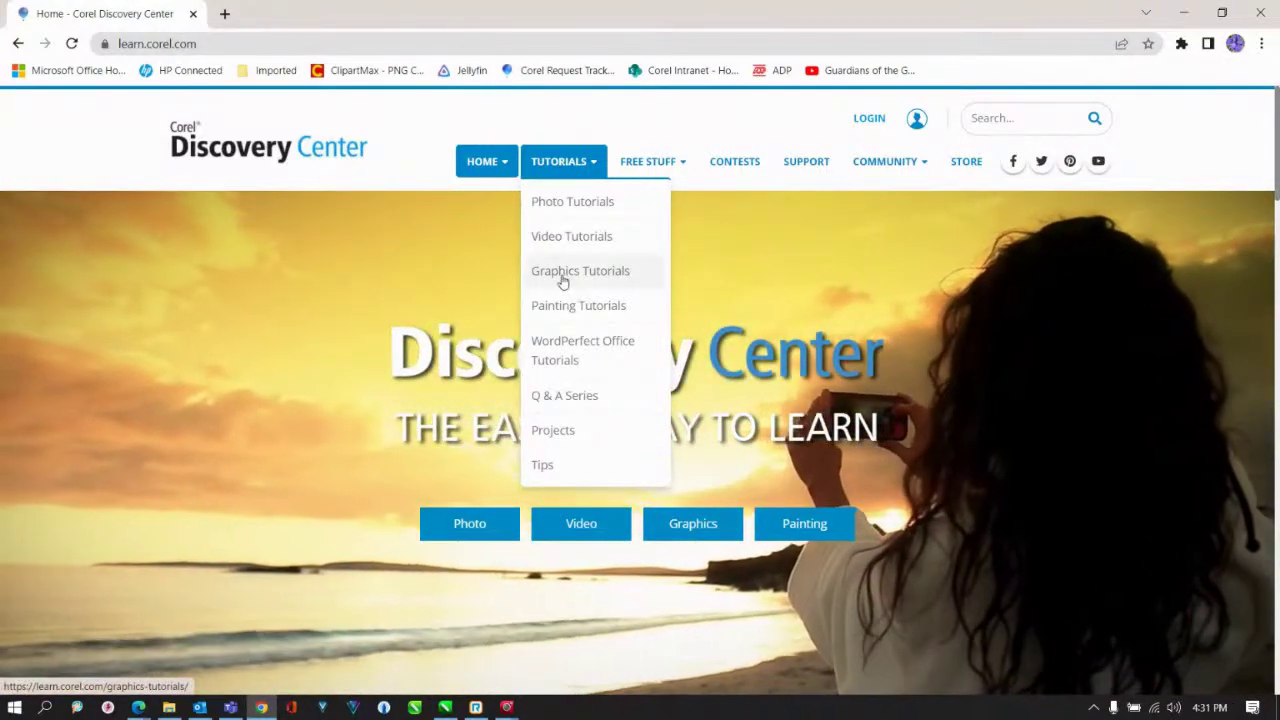
pyautogui.click(562, 276)
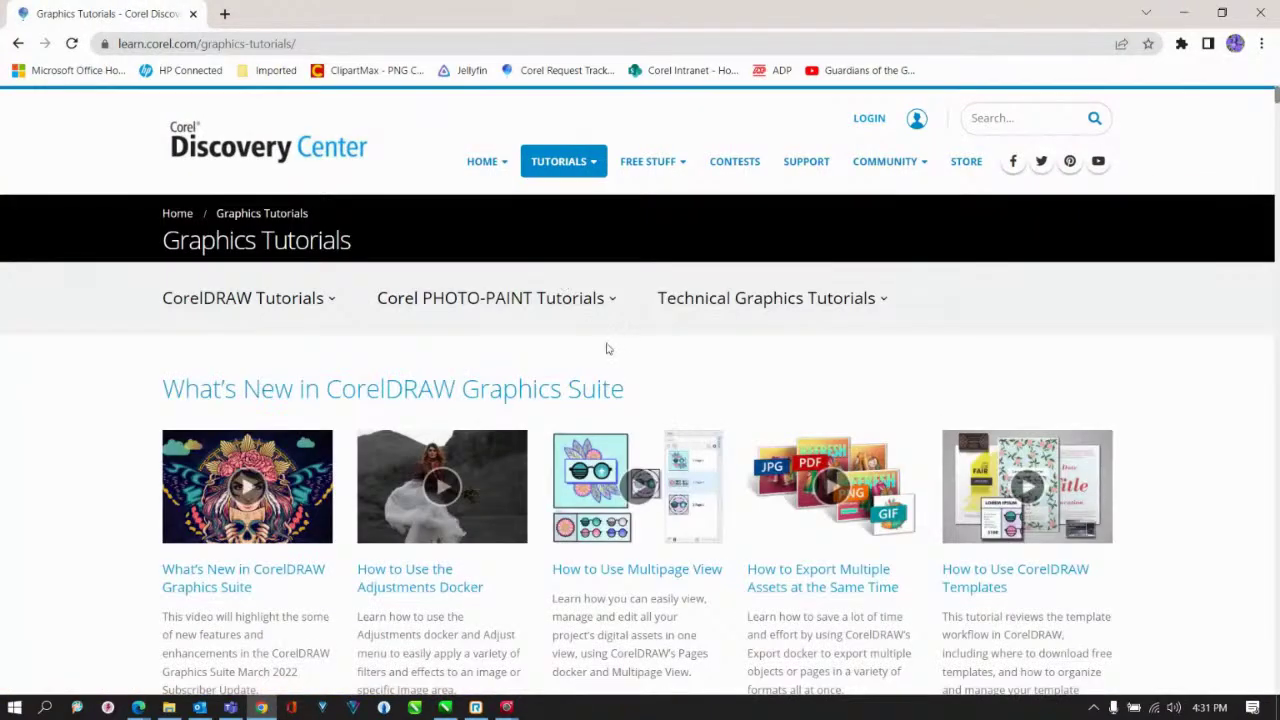
pyautogui.scroll(-4, 624, 389)
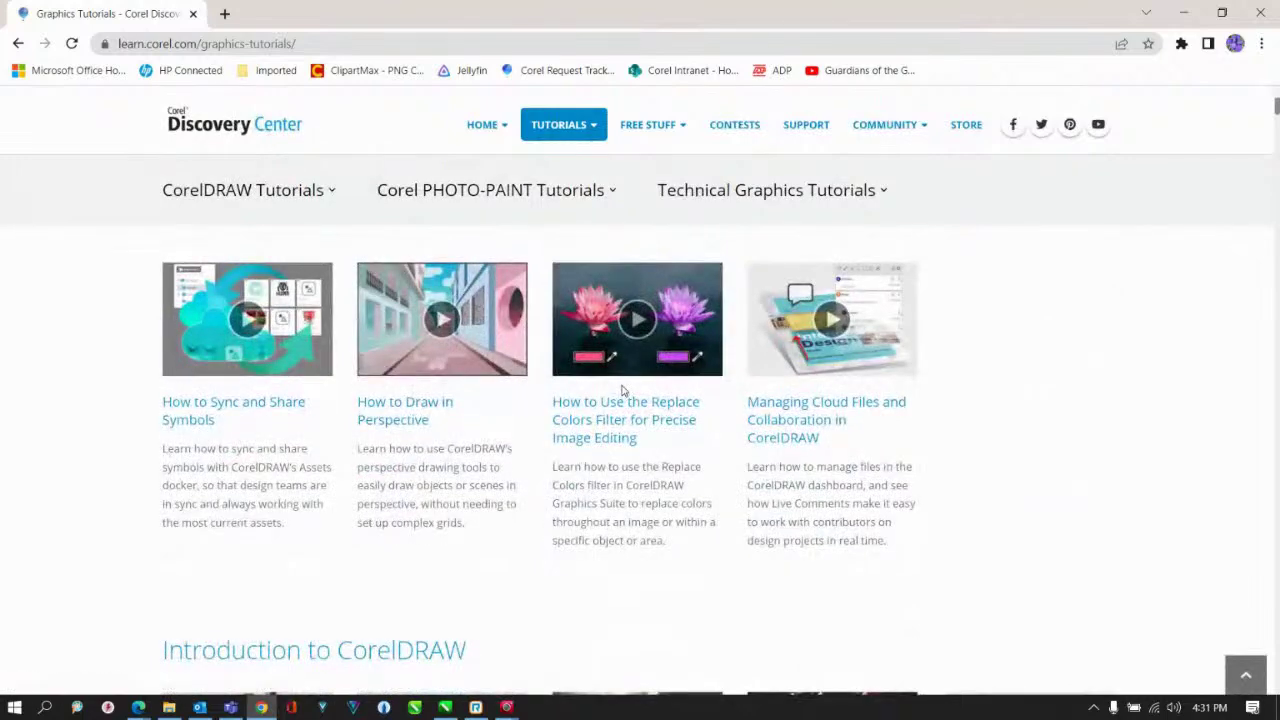
pyautogui.scroll(3, 623, 393)
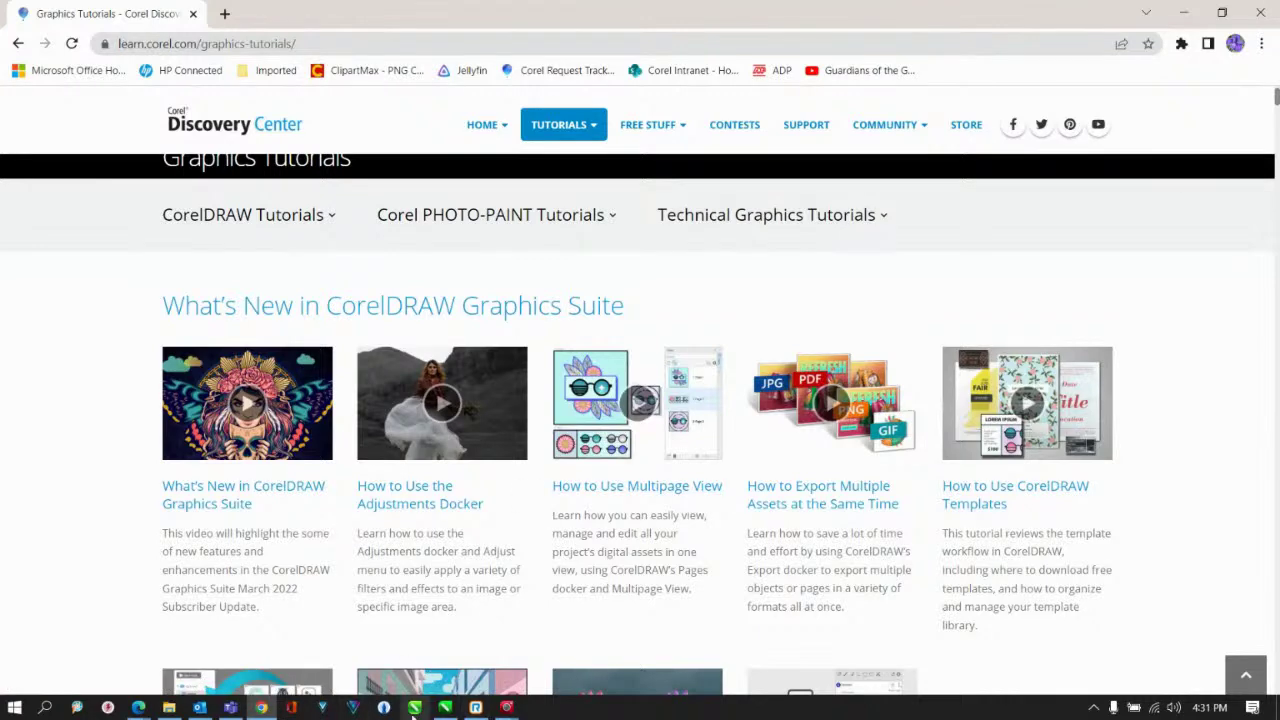
# Switch back to CorelDRAW, set the export format to PNG and add the selected pages 7 through 14 to the export list
pyautogui.click(446, 708)
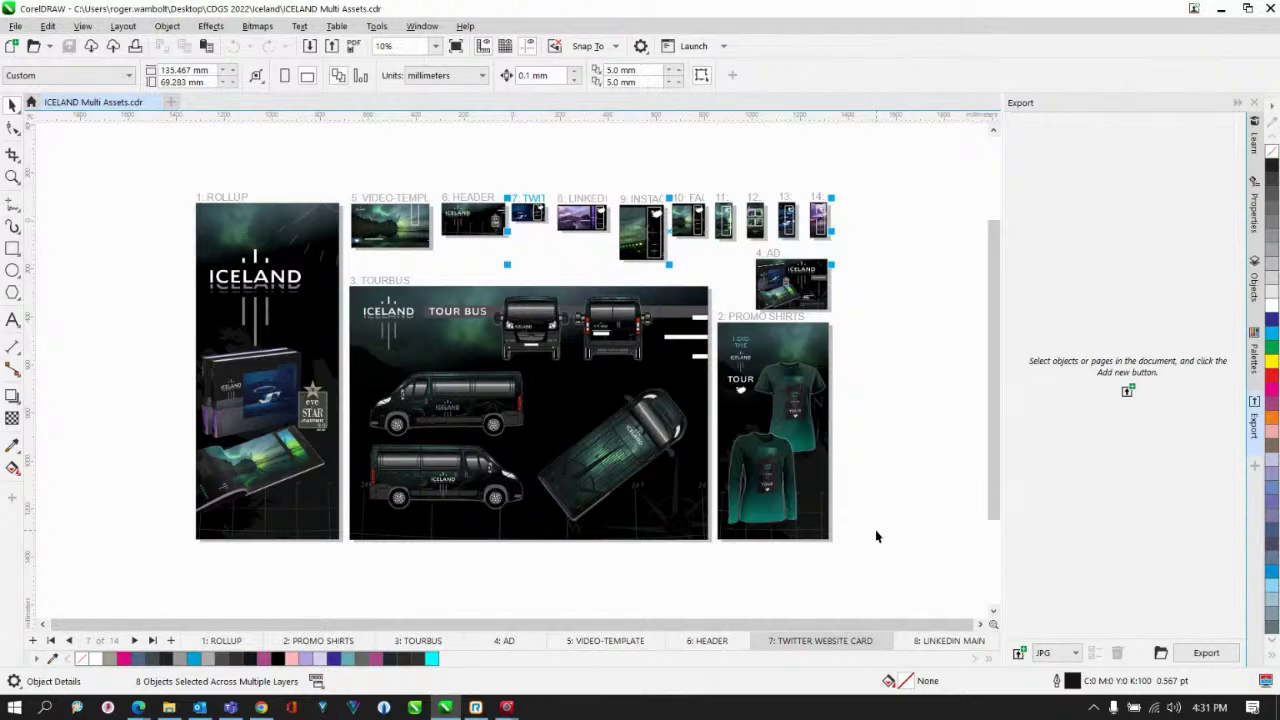
pyautogui.click(1076, 654)
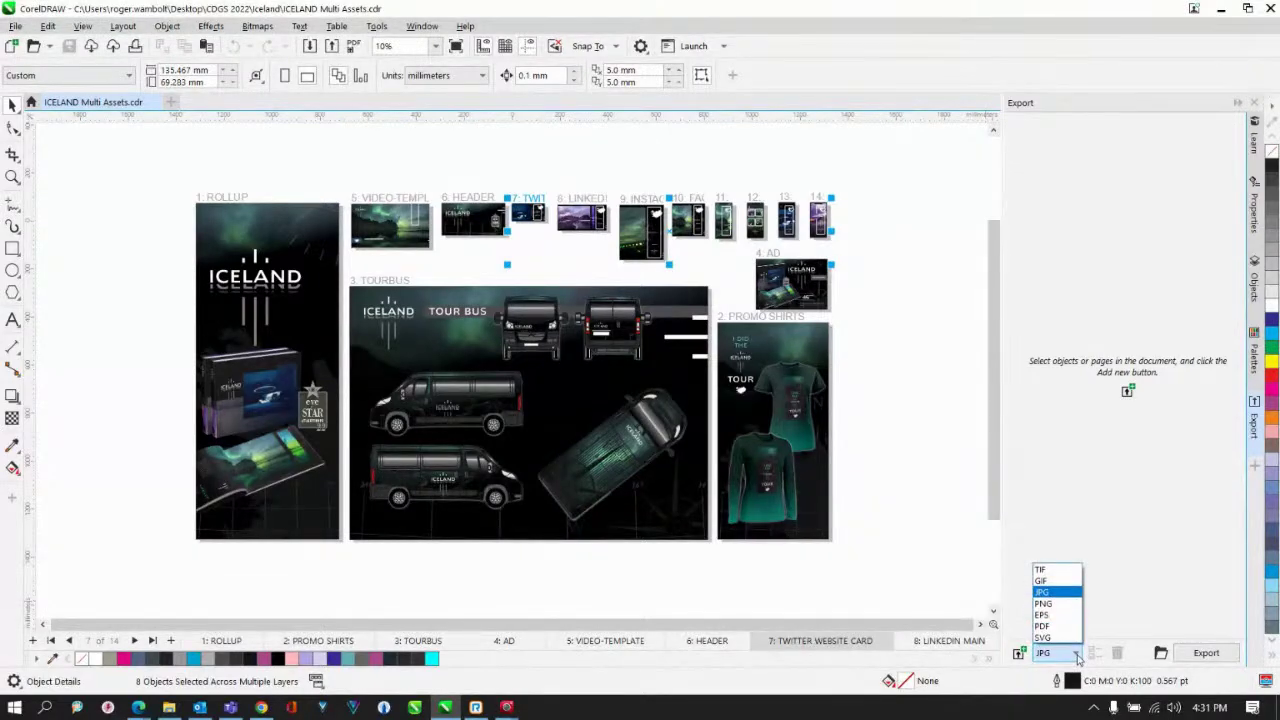
pyautogui.click(1045, 604)
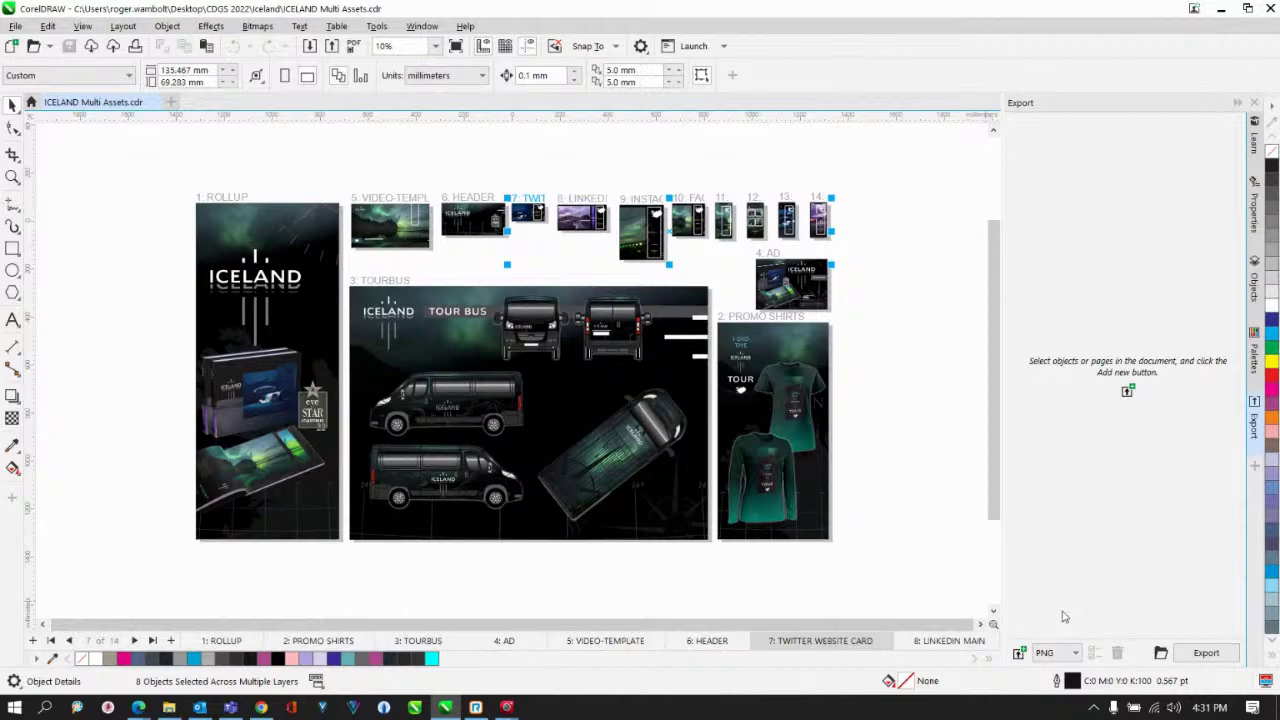
pyautogui.click(1021, 654)
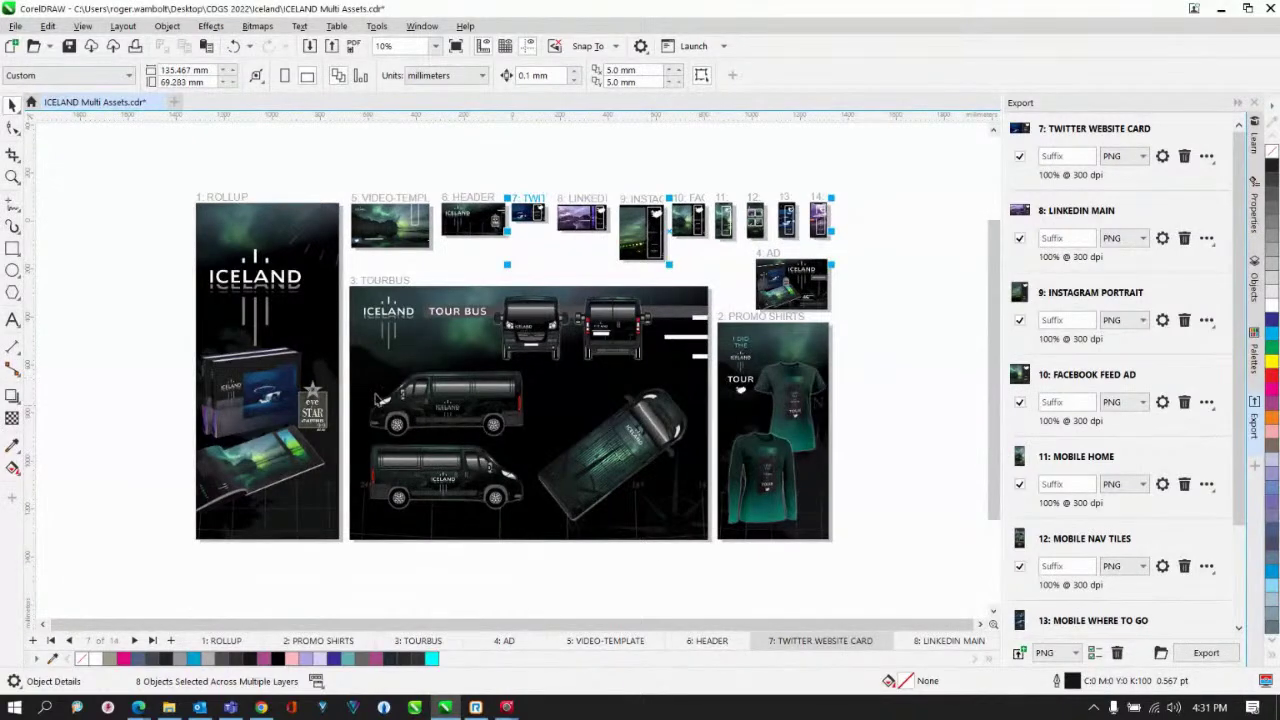
# Select the artwork on the ROLLUP page and add it to the export list as PDF
pyautogui.click(227, 261)
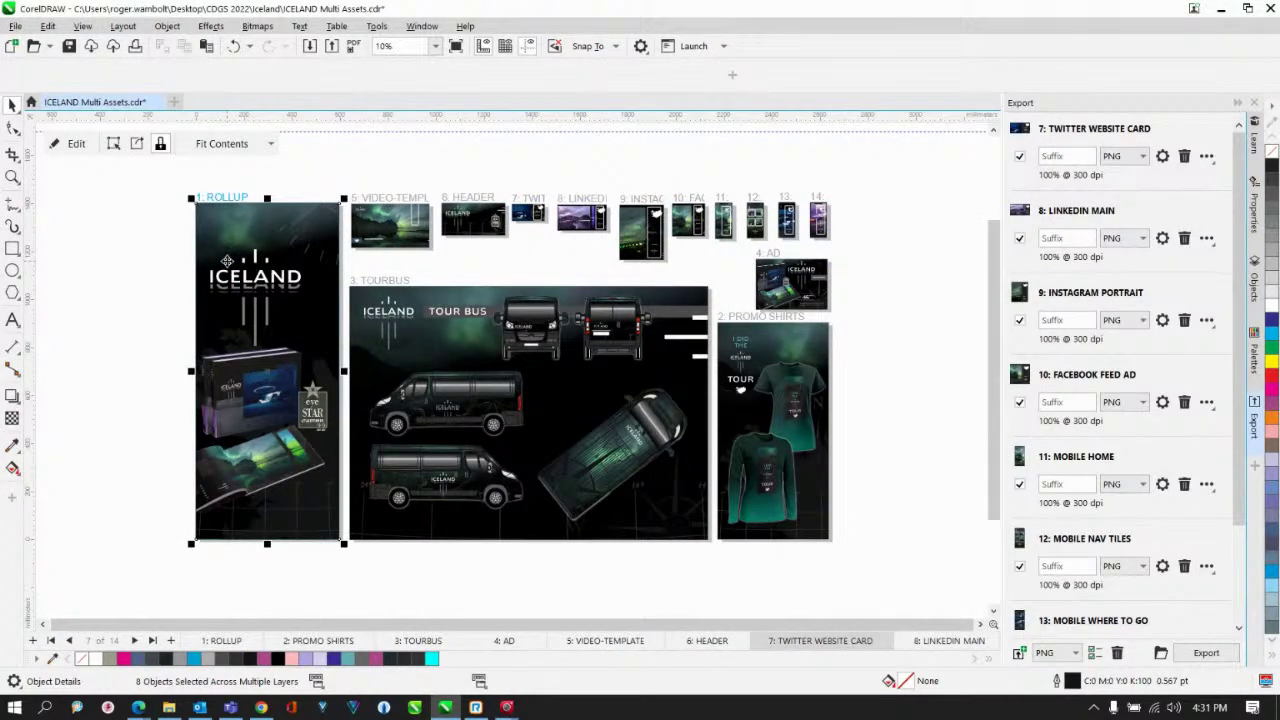
pyautogui.click(1074, 654)
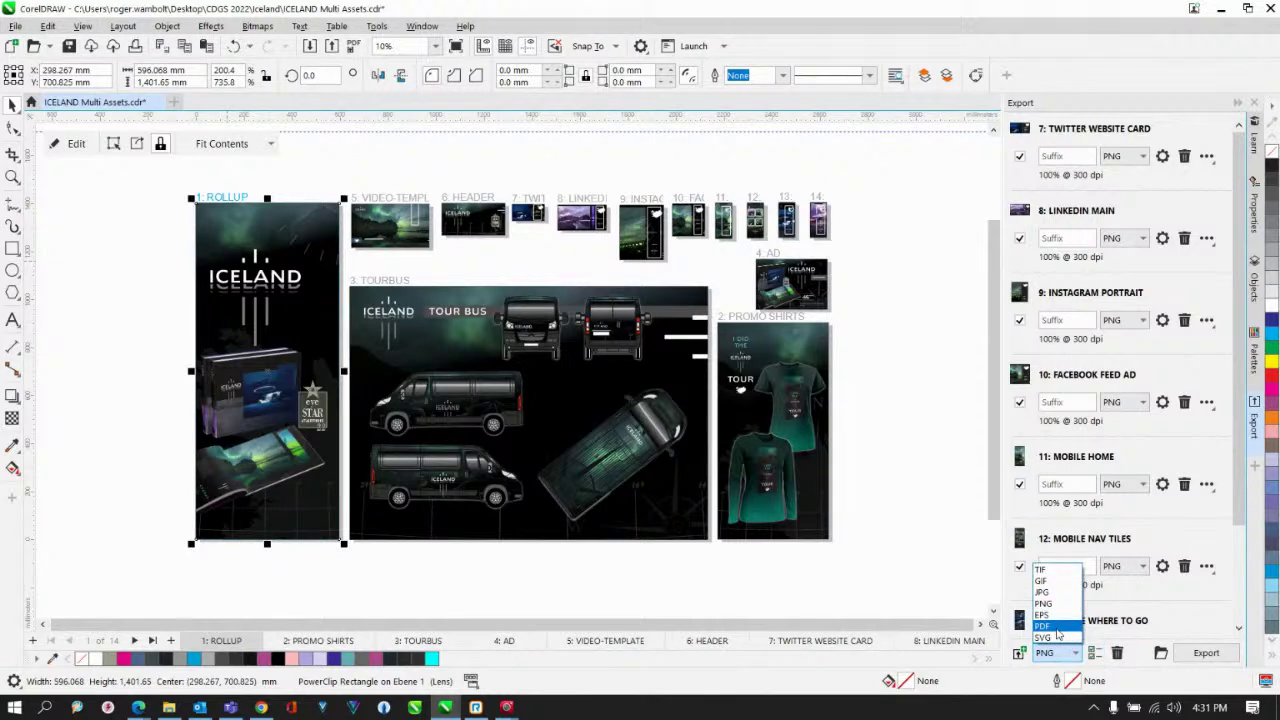
pyautogui.click(1057, 629)
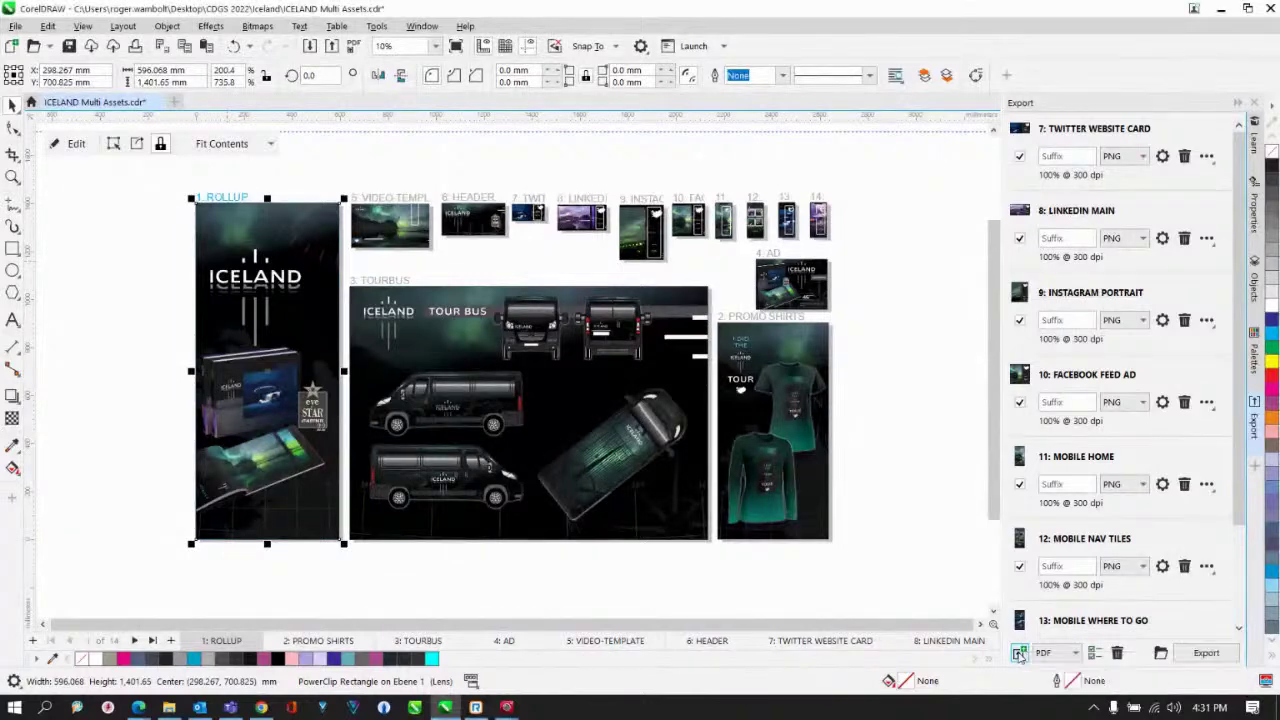
pyautogui.click(1018, 655)
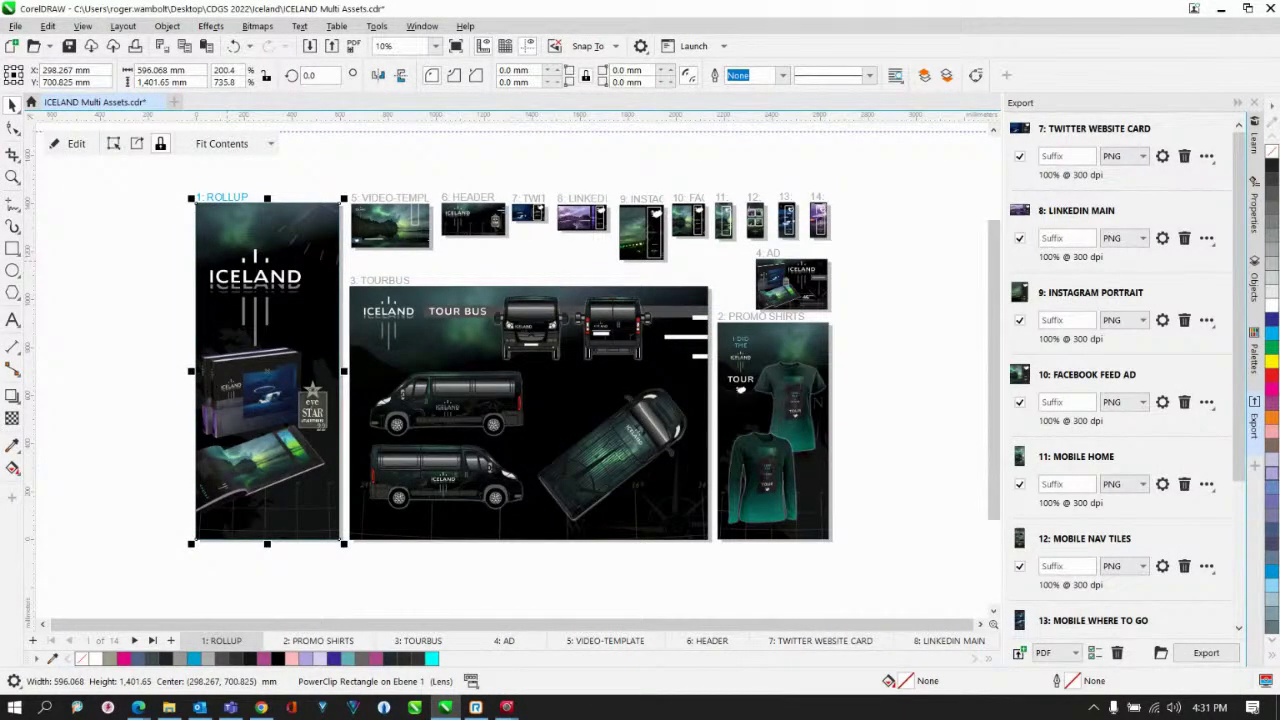
# Remove LINKEDIN MAIN from the export list and enable only INSTAGRAM PORTRAIT, FACEBOOK FEED AD, MOBILE HOME and PowerClip Rectangle for export
pyautogui.click(1184, 238)
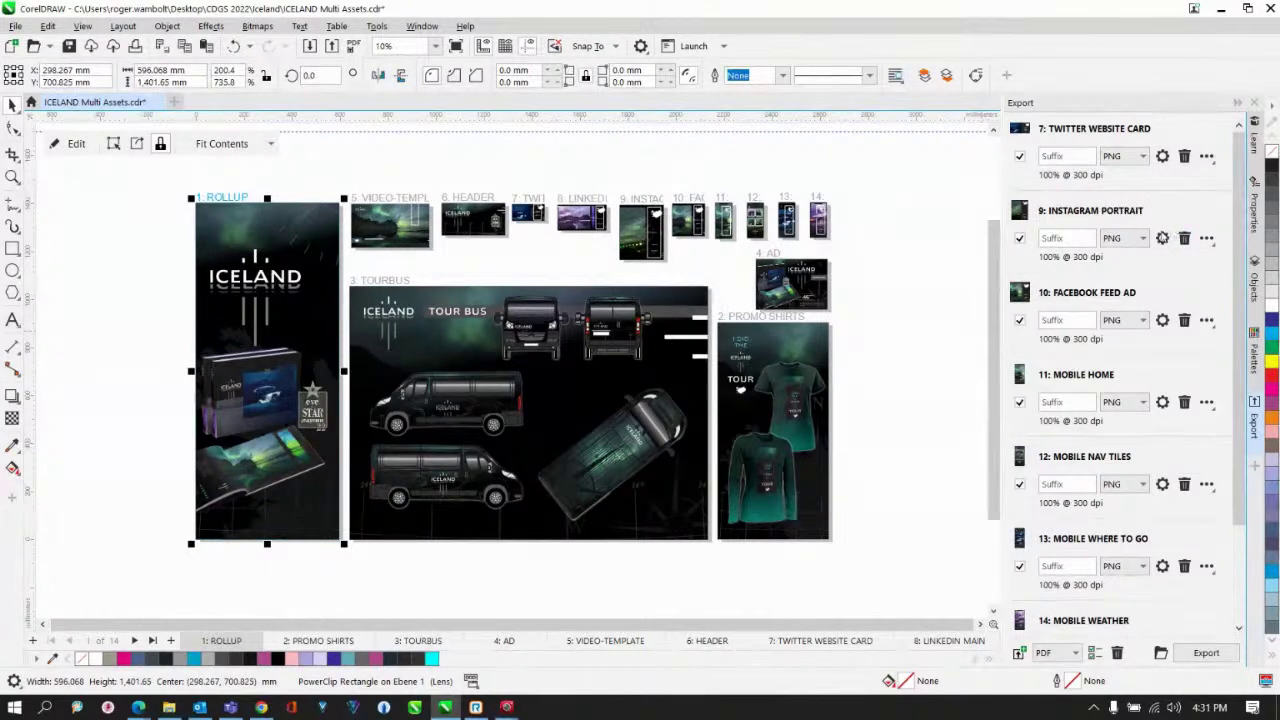
pyautogui.click(1094, 652)
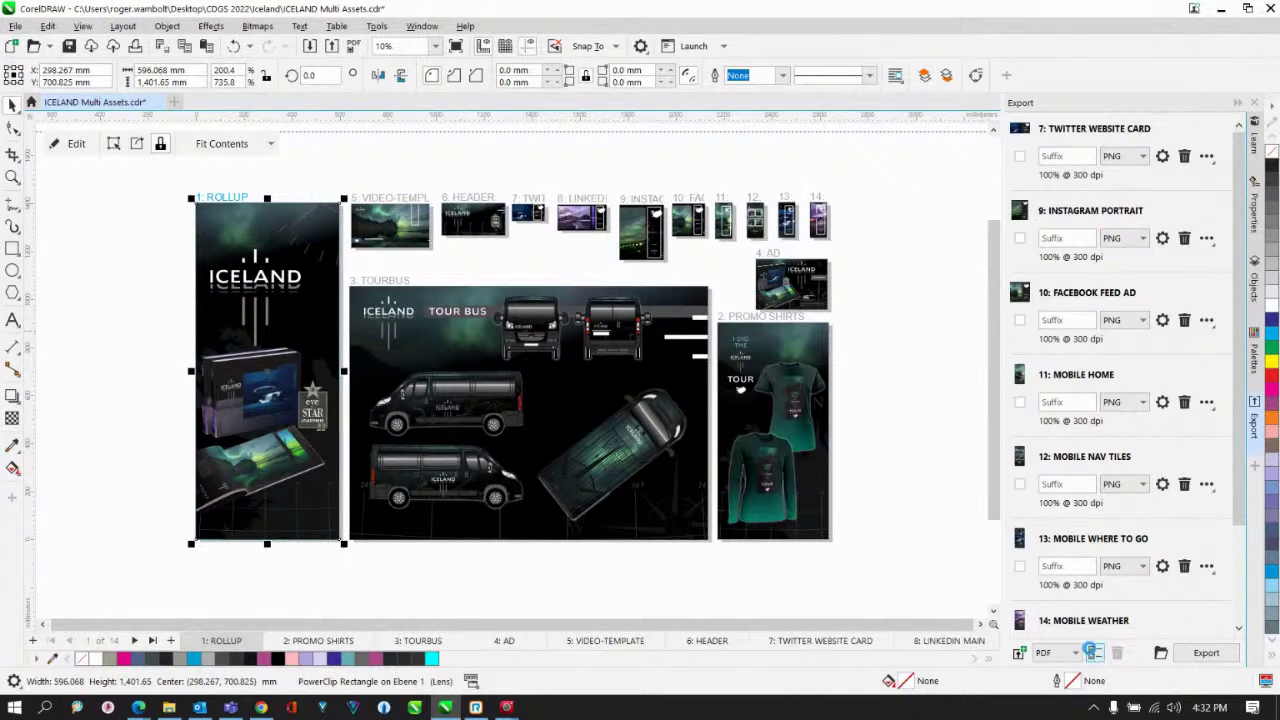
pyautogui.click(1094, 652)
pyautogui.click(1094, 652)
pyautogui.click(1019, 238)
pyautogui.click(1019, 320)
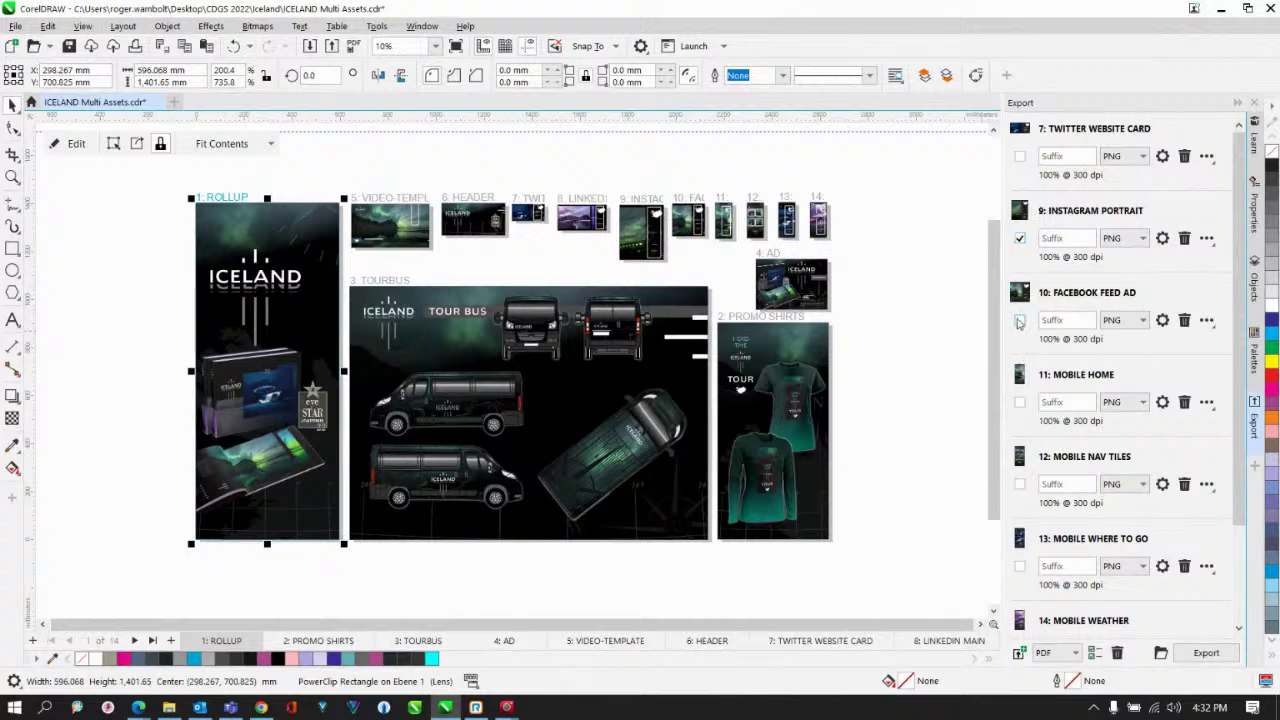
pyautogui.click(1019, 402)
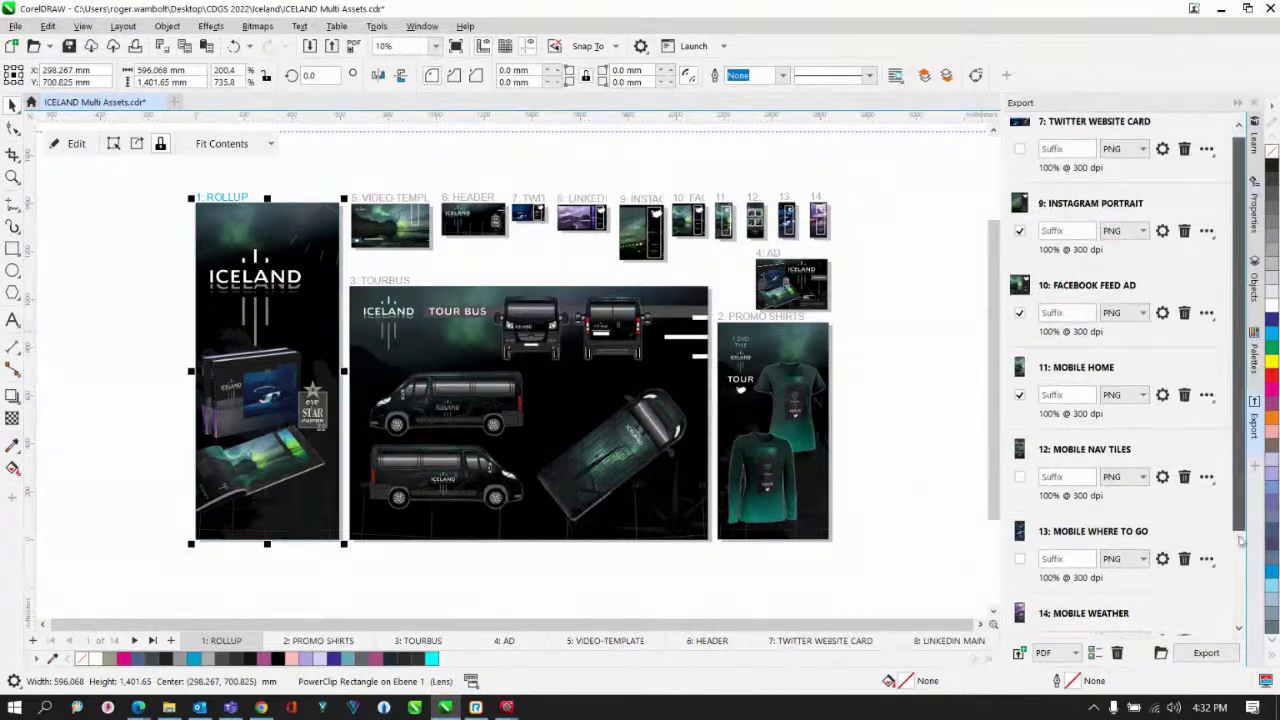
pyautogui.scroll(-3, 1220, 580)
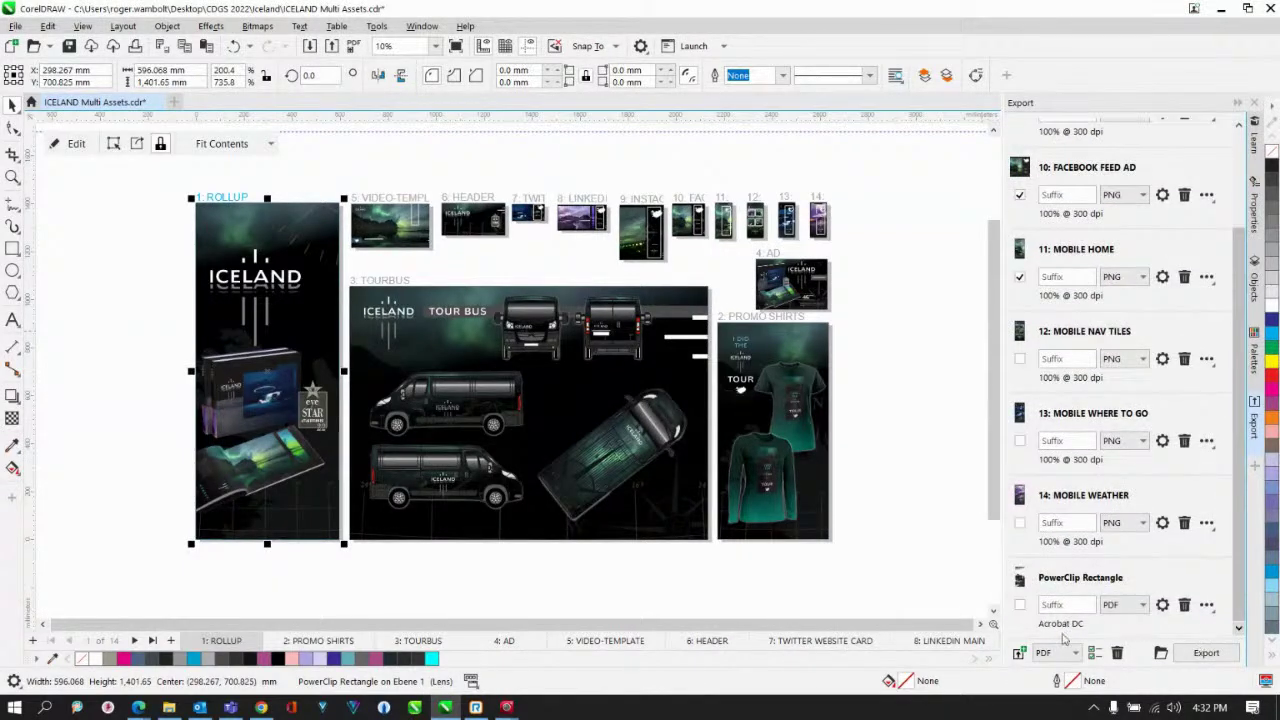
pyautogui.click(1019, 605)
# Set the export destination to the Multi-Export folder inside CDGS 2022 and export the enabled assets
pyautogui.click(1161, 653)
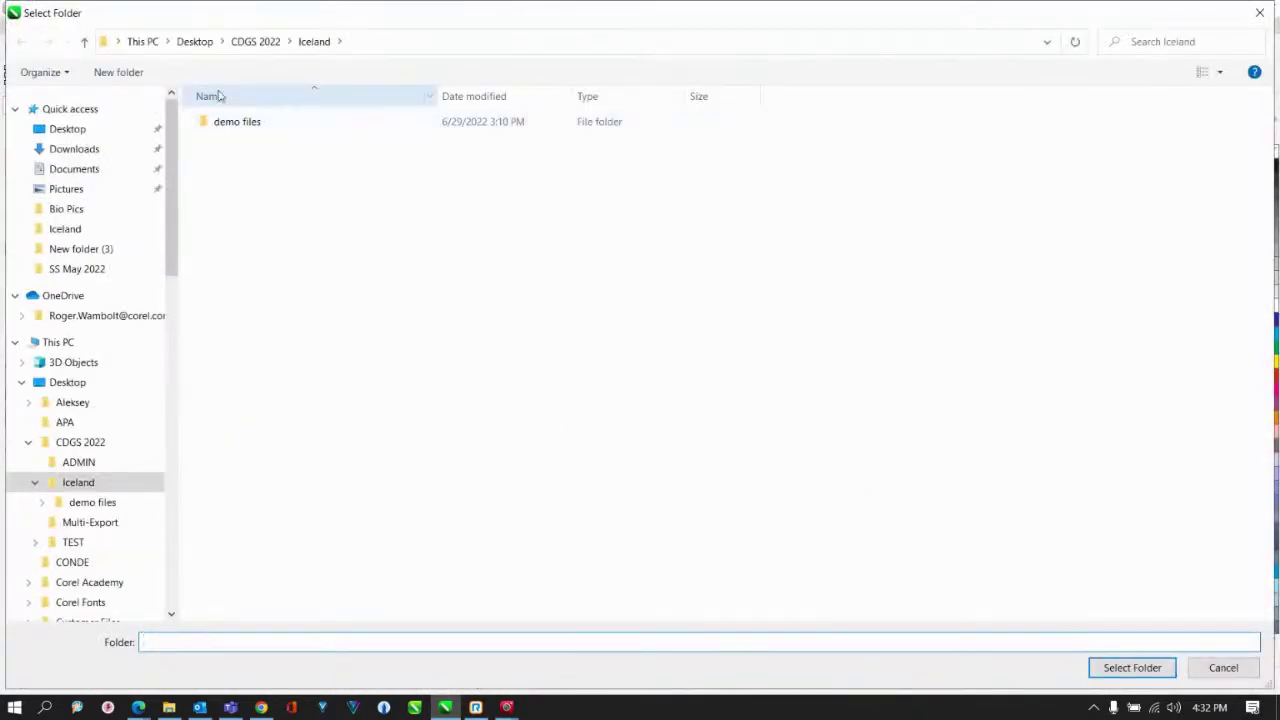
pyautogui.click(249, 42)
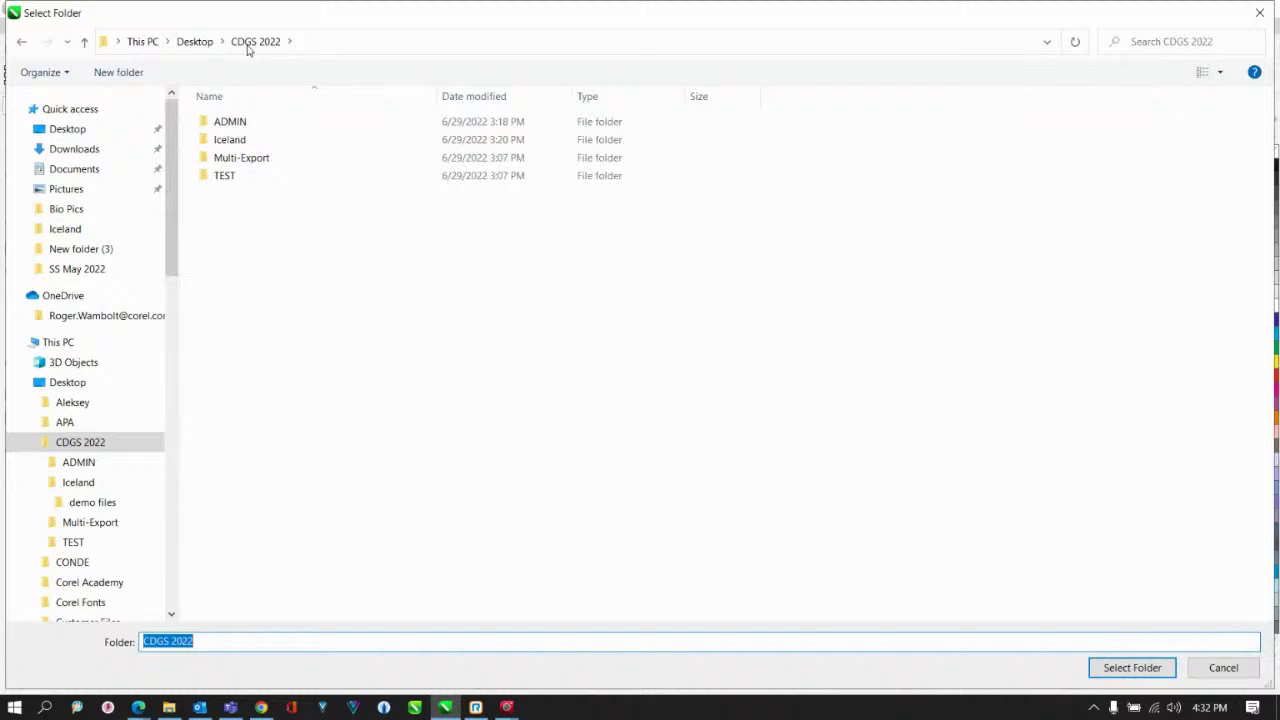
pyautogui.doubleClick(229, 161)
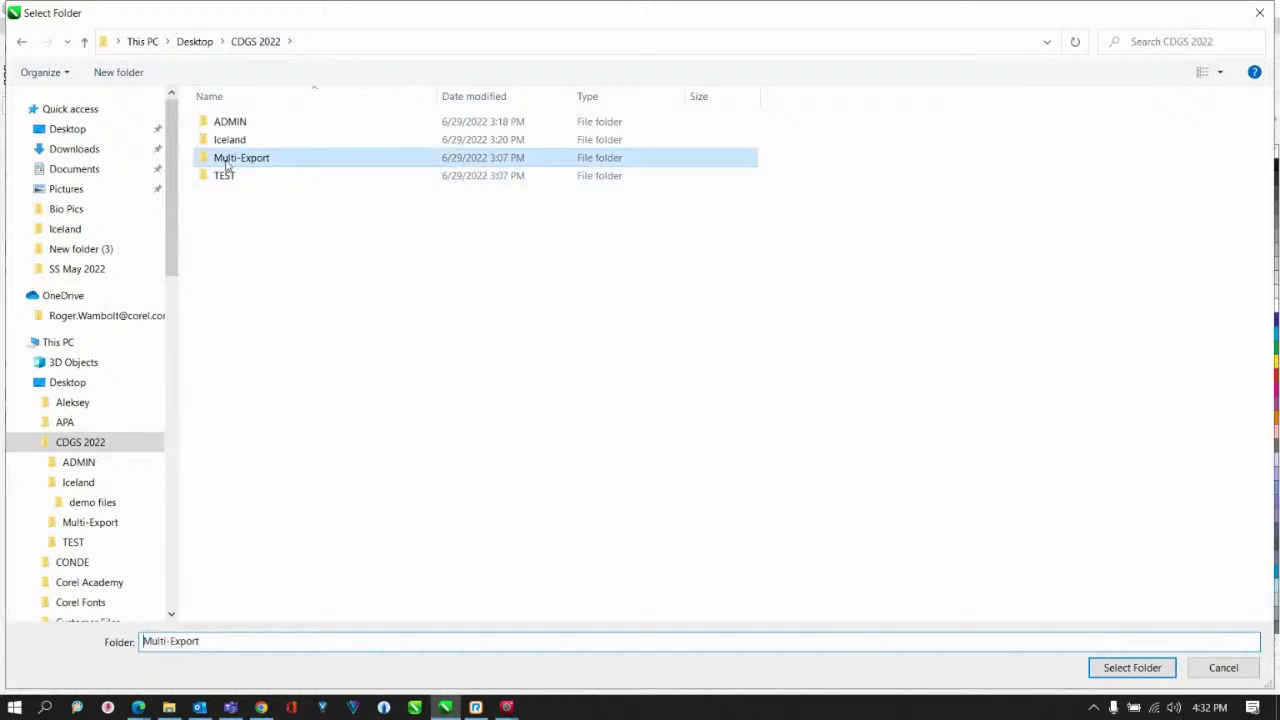
pyautogui.click(1132, 667)
pyautogui.click(1206, 654)
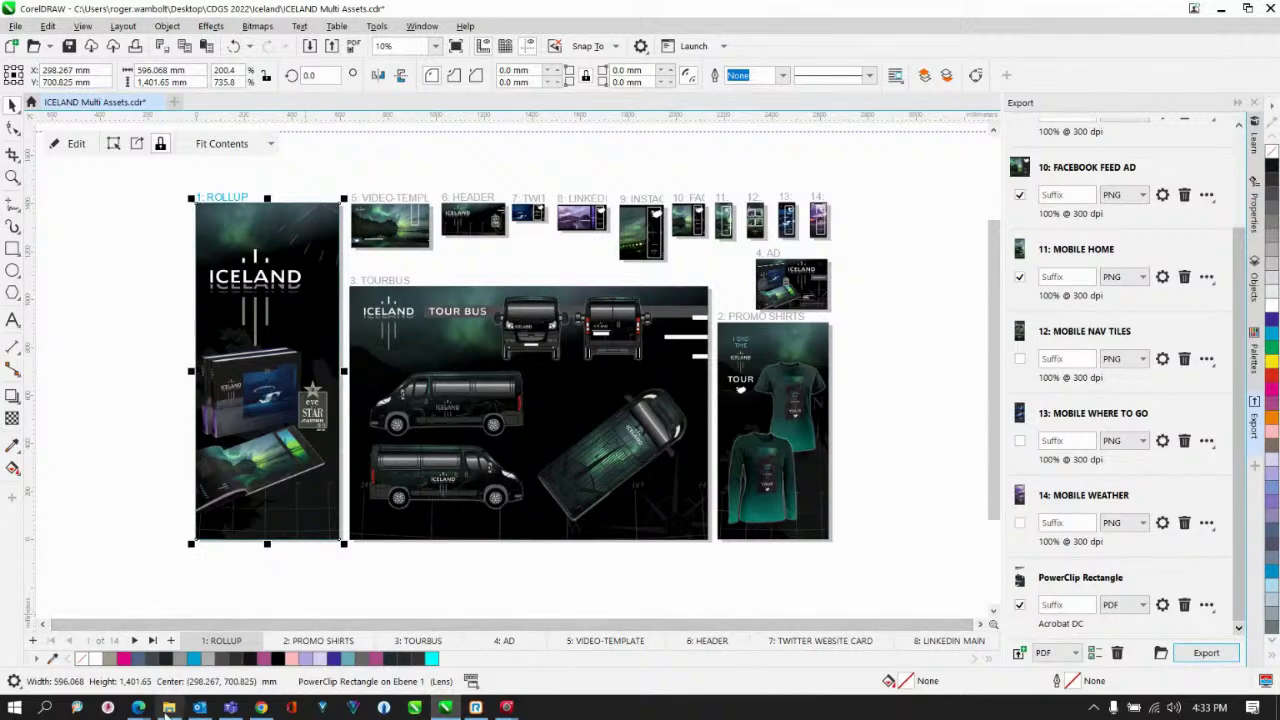
# Switch to File Explorer, check the exported files in the Multi-Export folder inside CDGS 2022 and minimize the window
pyautogui.moveTo(169, 708)
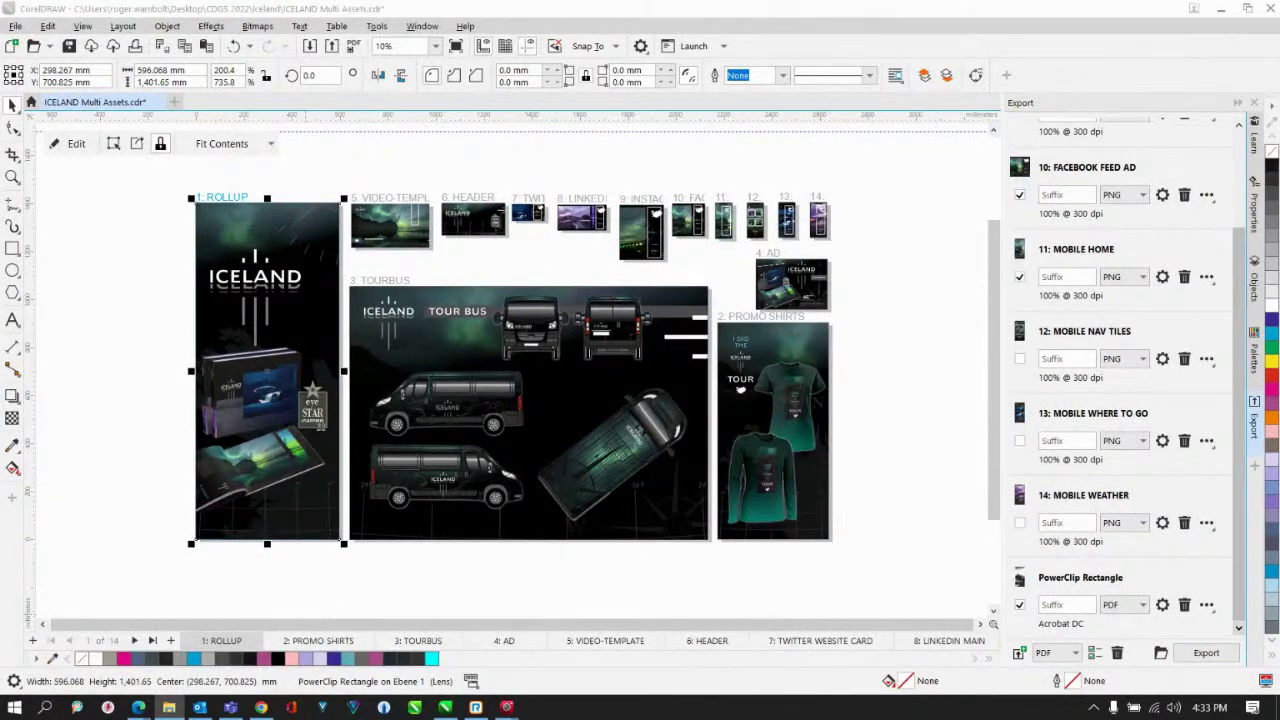
pyautogui.click(169, 707)
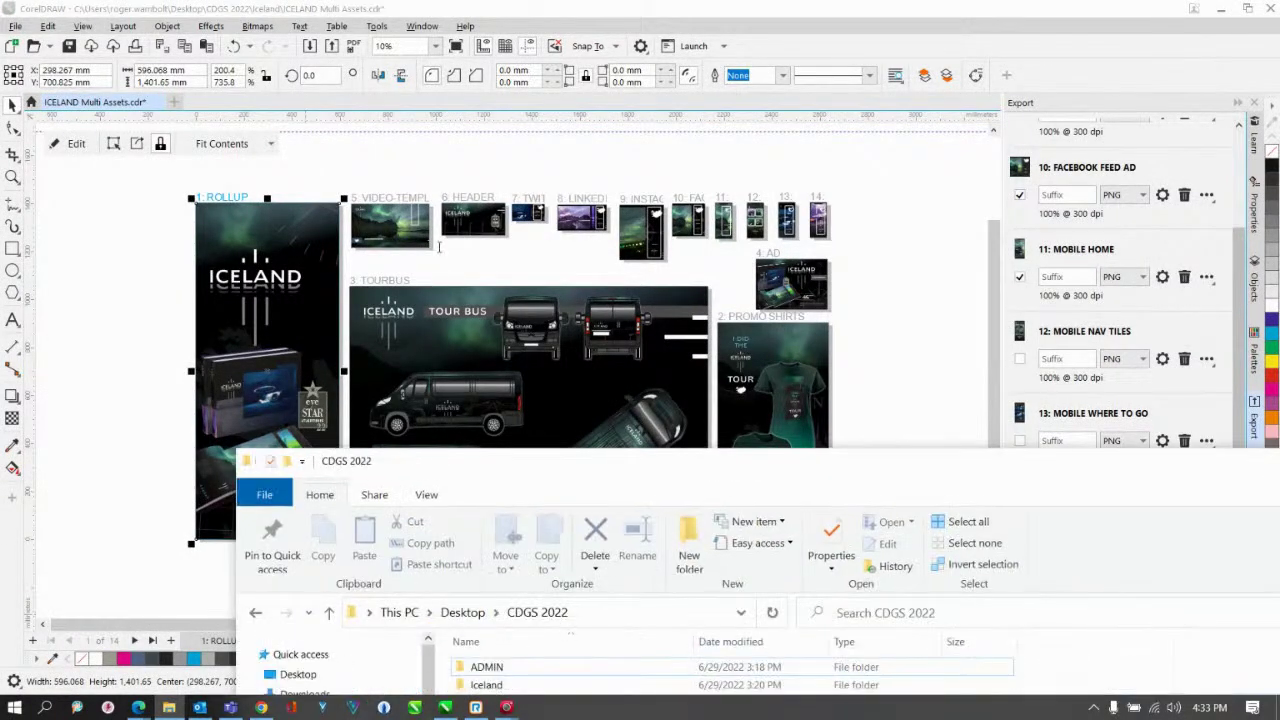
pyautogui.moveTo(667, 542); pyautogui.dragTo(481, 126)
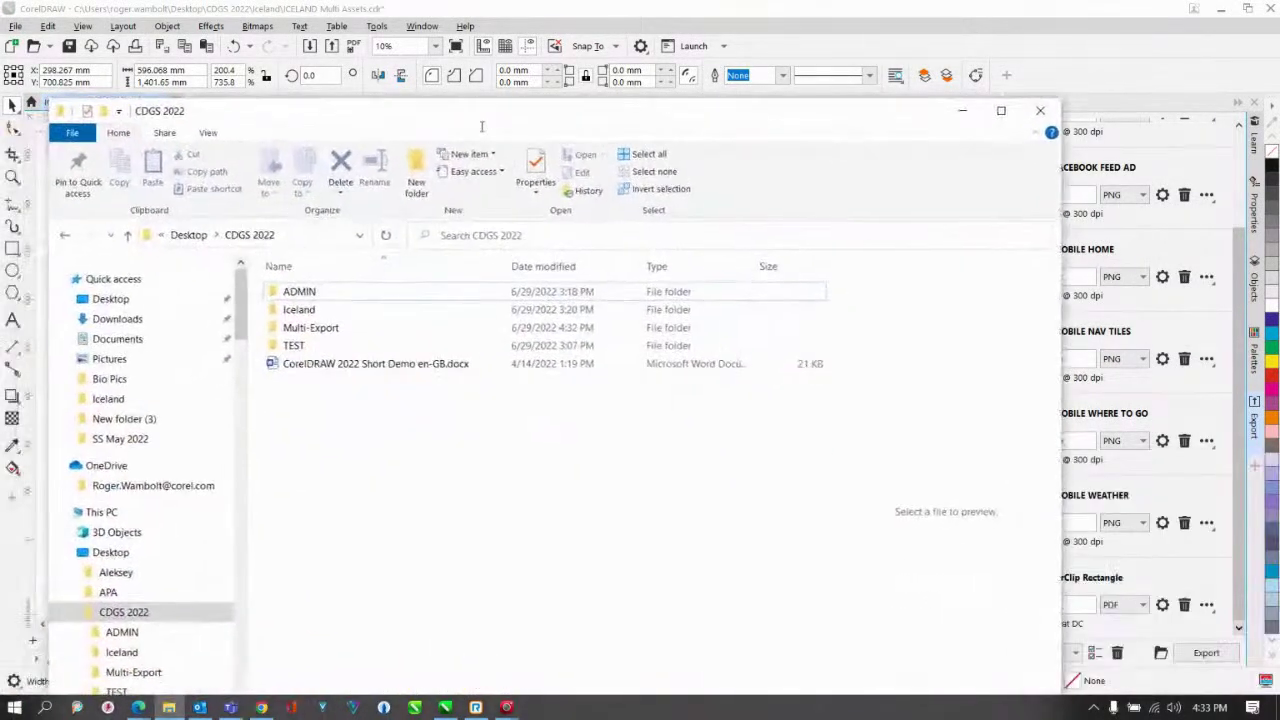
pyautogui.doubleClick(334, 328)
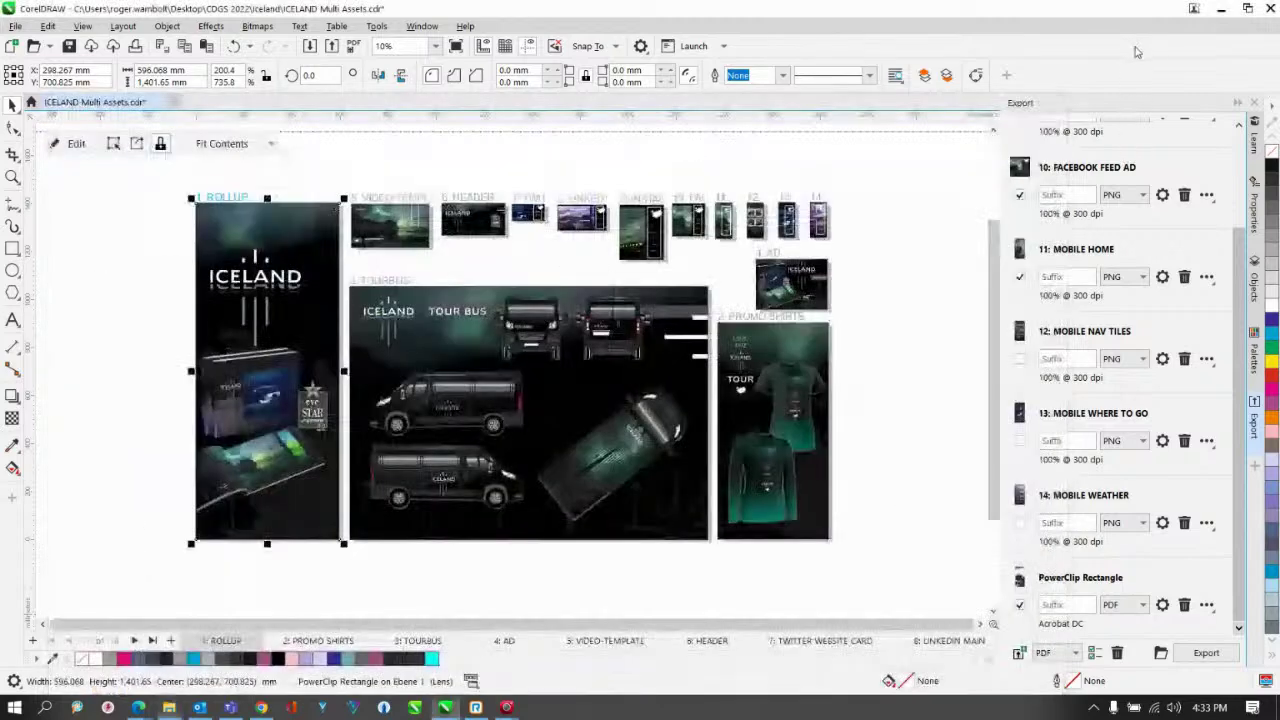
pyautogui.click(1136, 48)
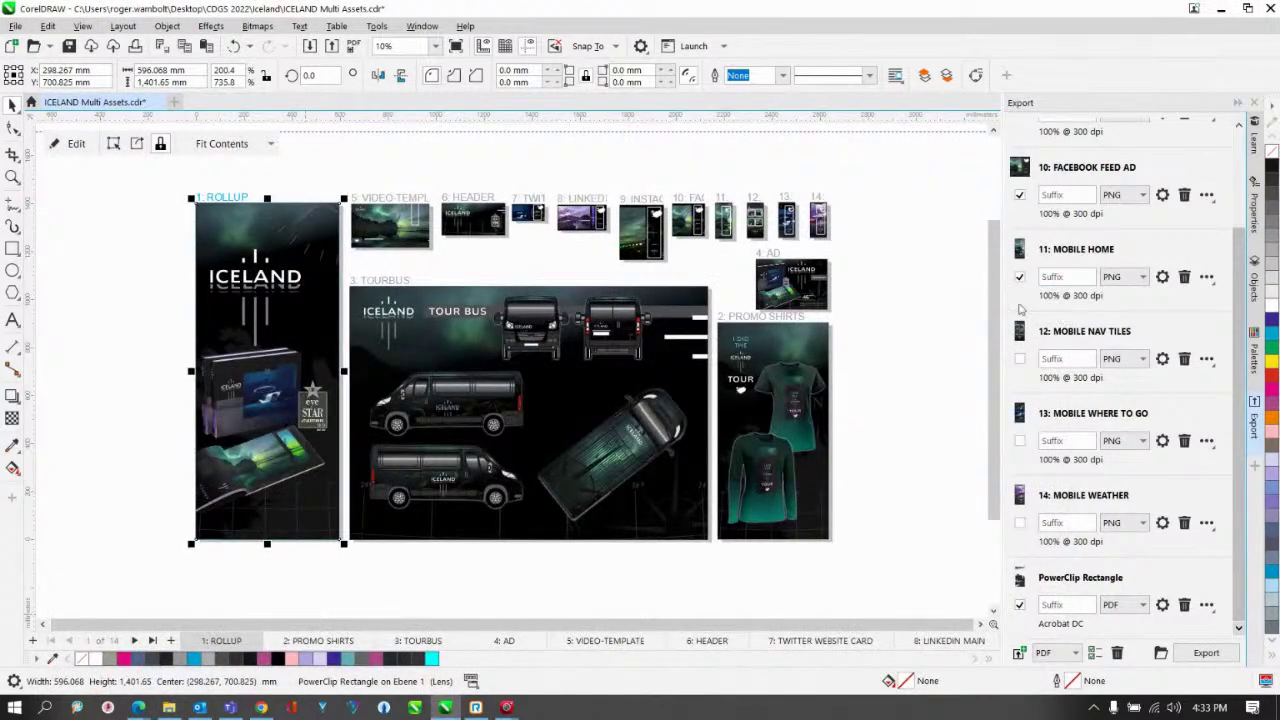
pyautogui.click(170, 707)
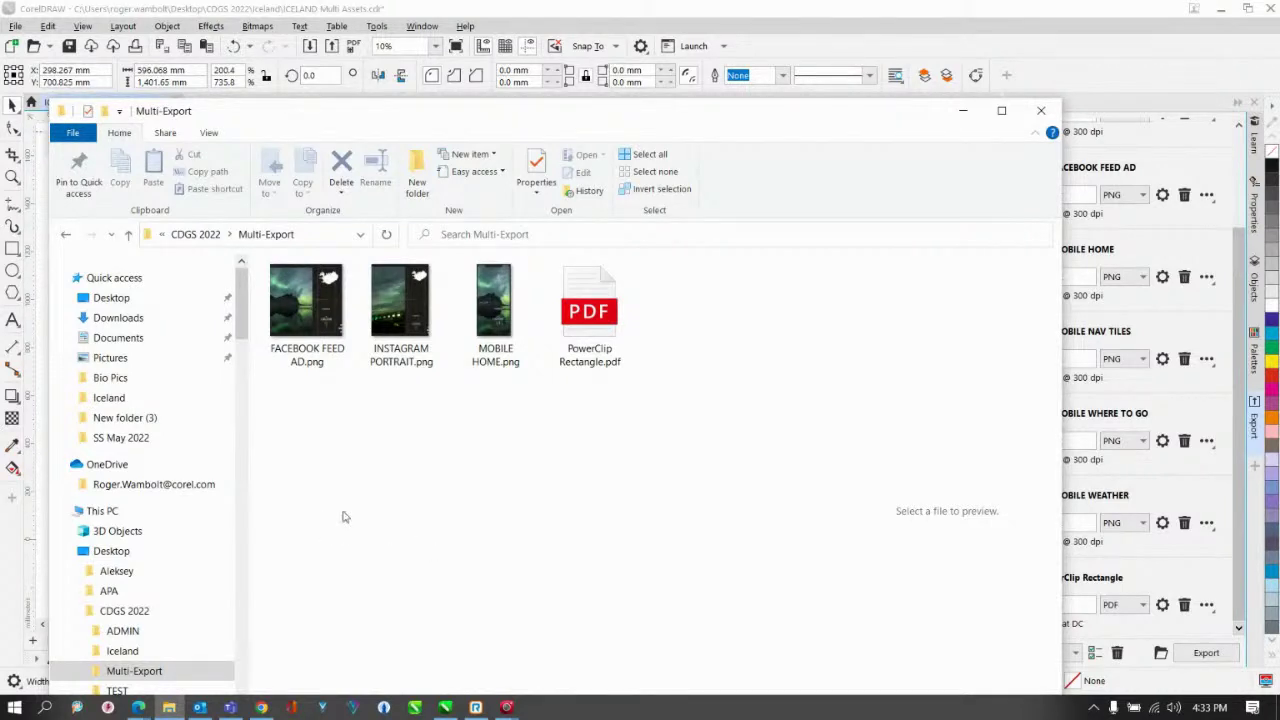
pyautogui.click(964, 111)
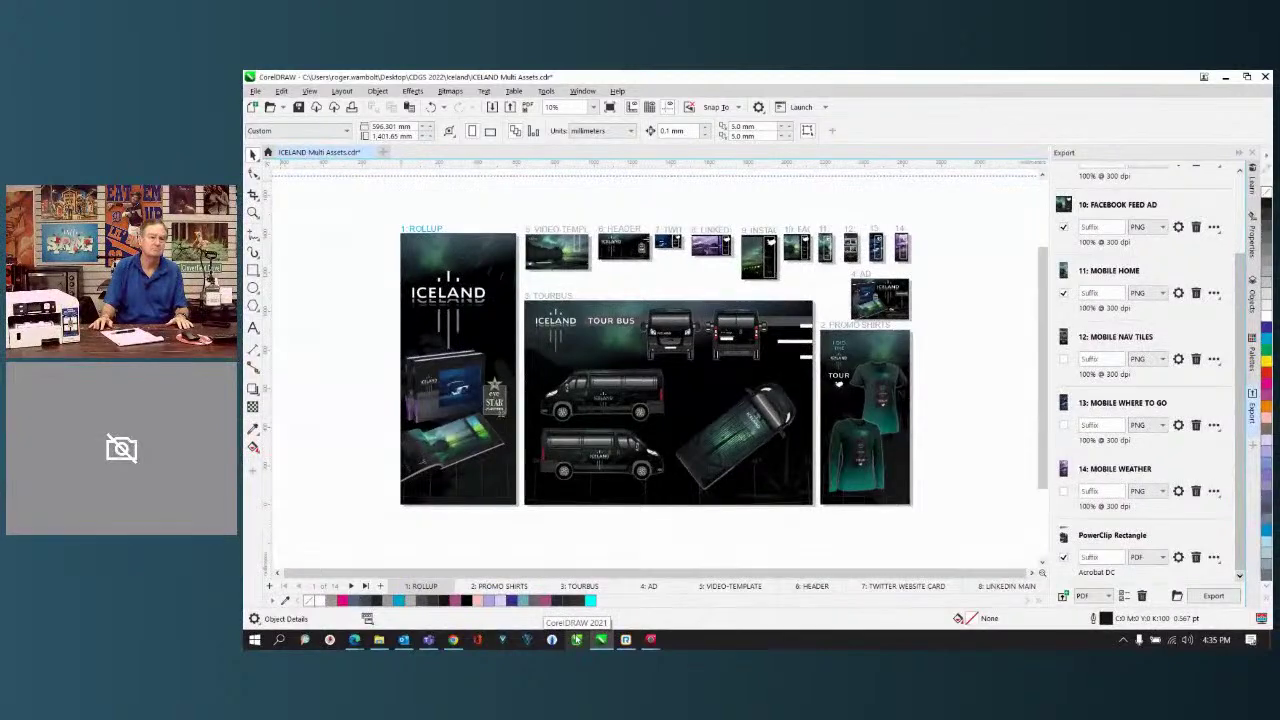
# Minimize the open CorelDRAW and browser windows and open the Corel folder inside %appdata% through the Windows Run prompt
pyautogui.click(1225, 77)
pyautogui.click(1225, 80)
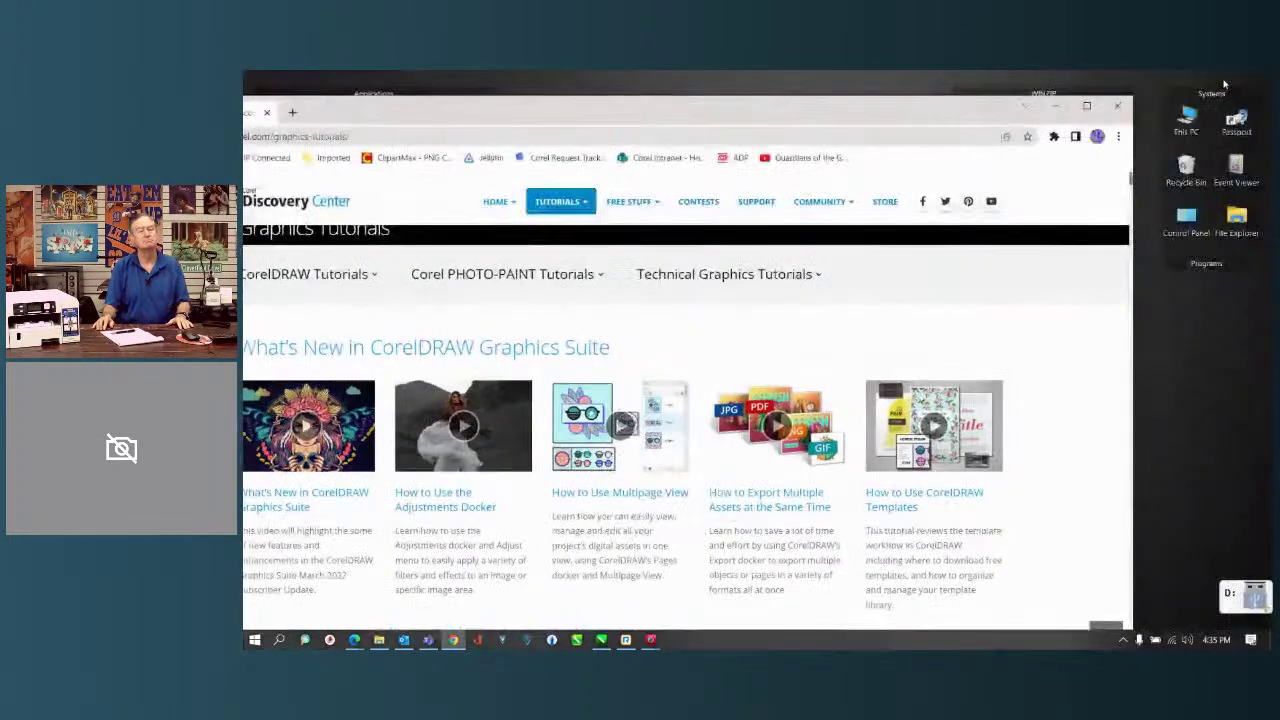
pyautogui.click(1059, 106)
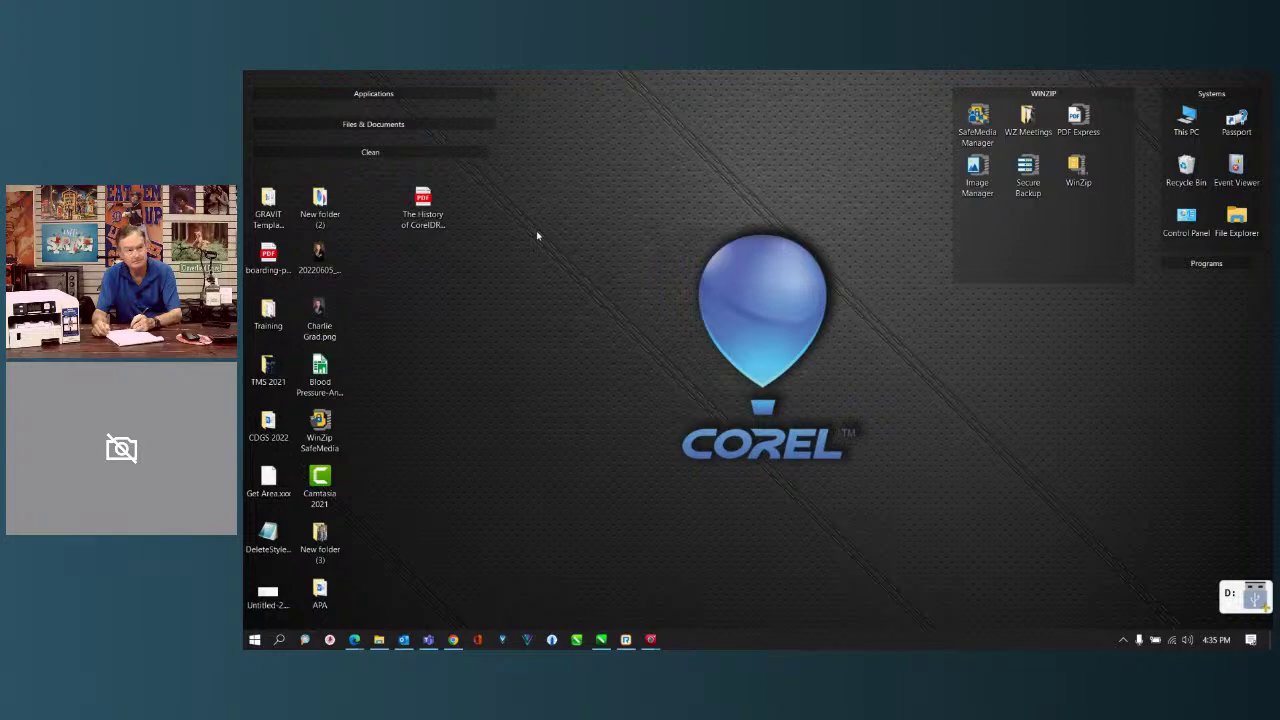
pyautogui.press('super+r')
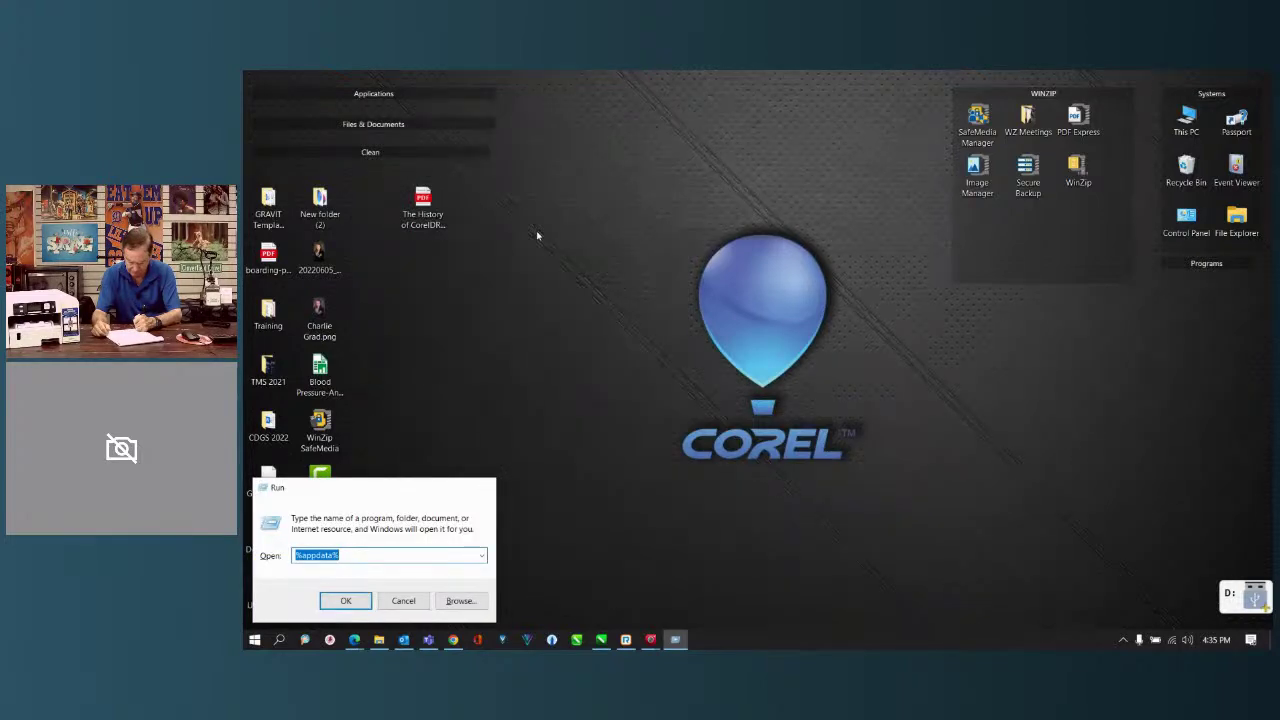
pyautogui.press('Return')
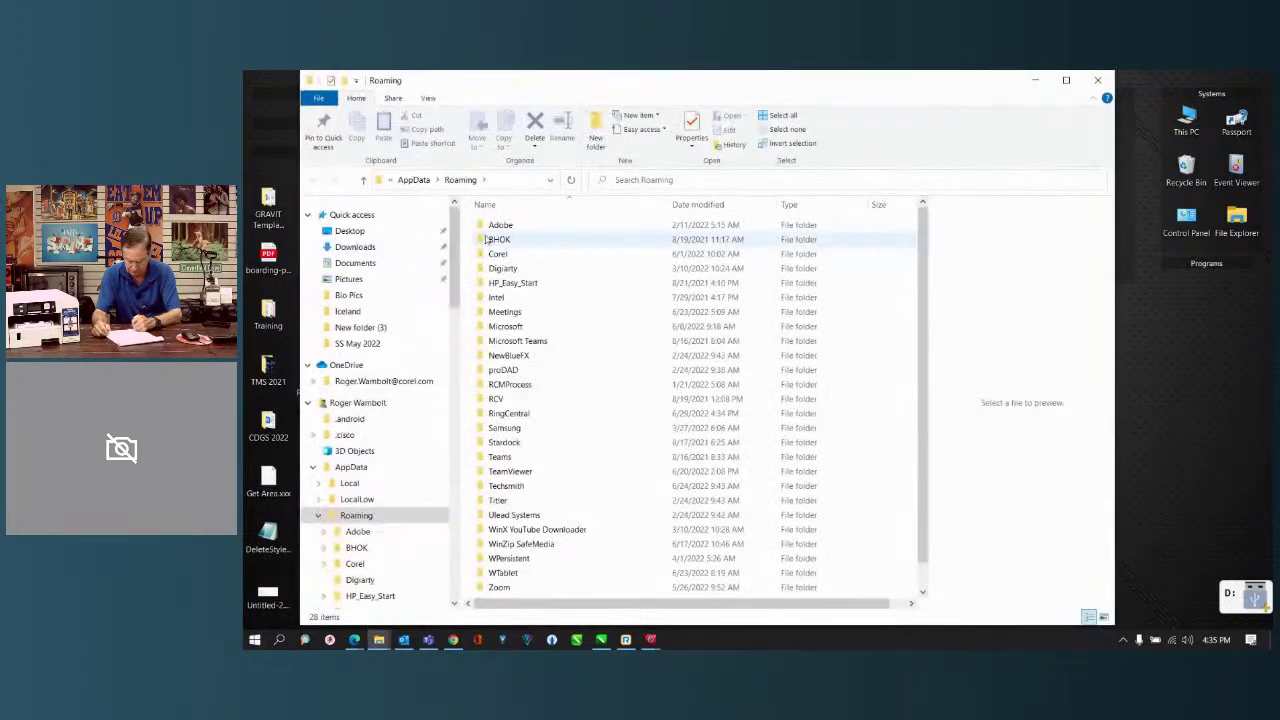
pyautogui.doubleClick(496, 255)
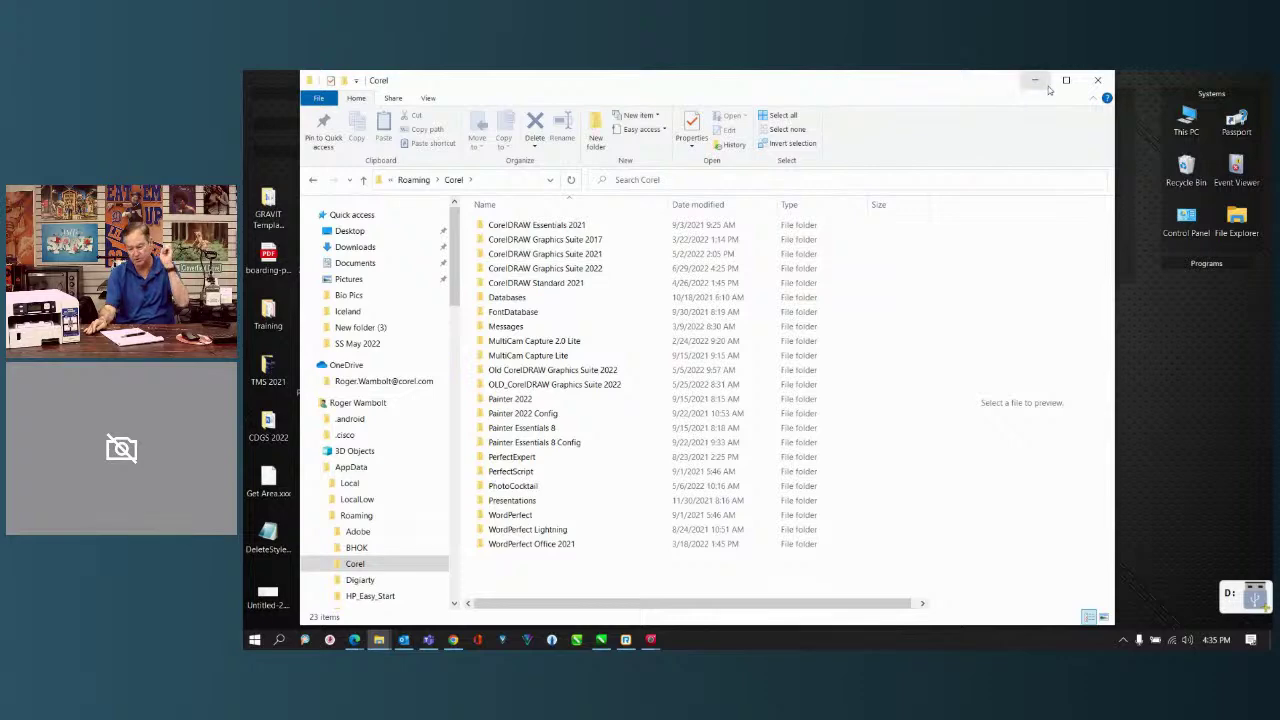
# Minimize the Corel folder window and switch back to CorelDRAW
pyautogui.click(1044, 86)
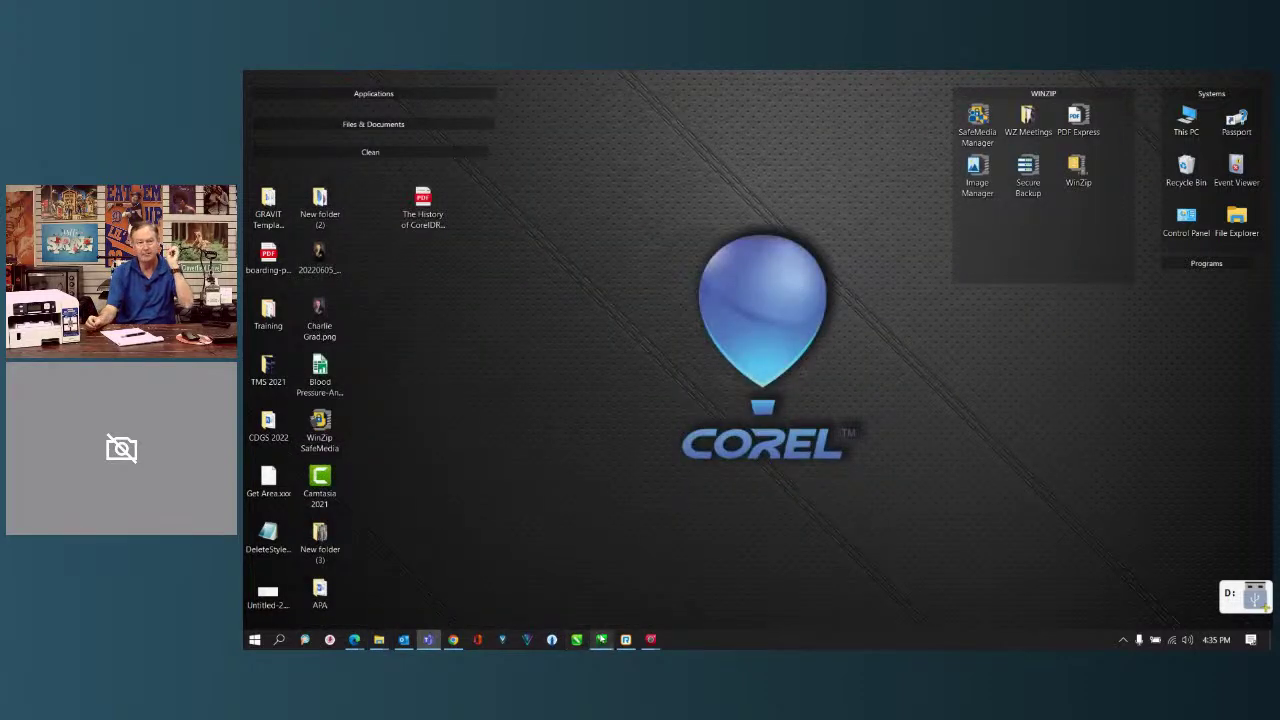
pyautogui.click(601, 639)
pyautogui.click(601, 639)
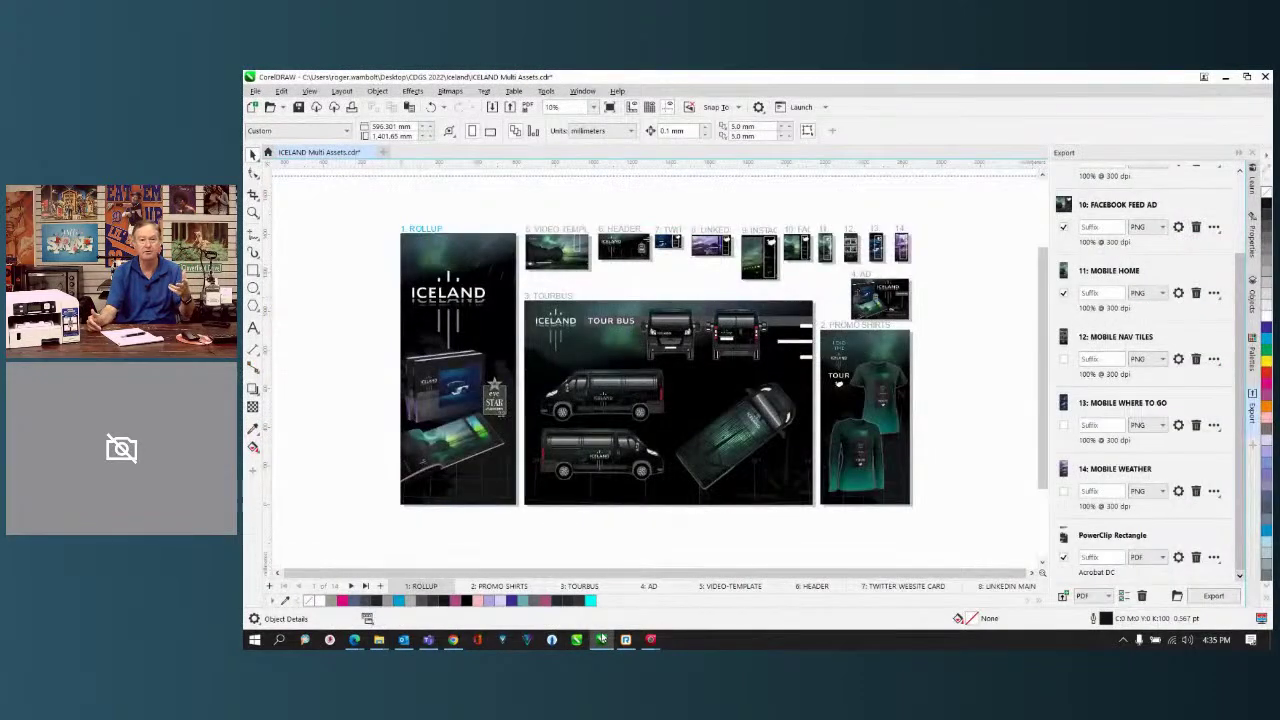
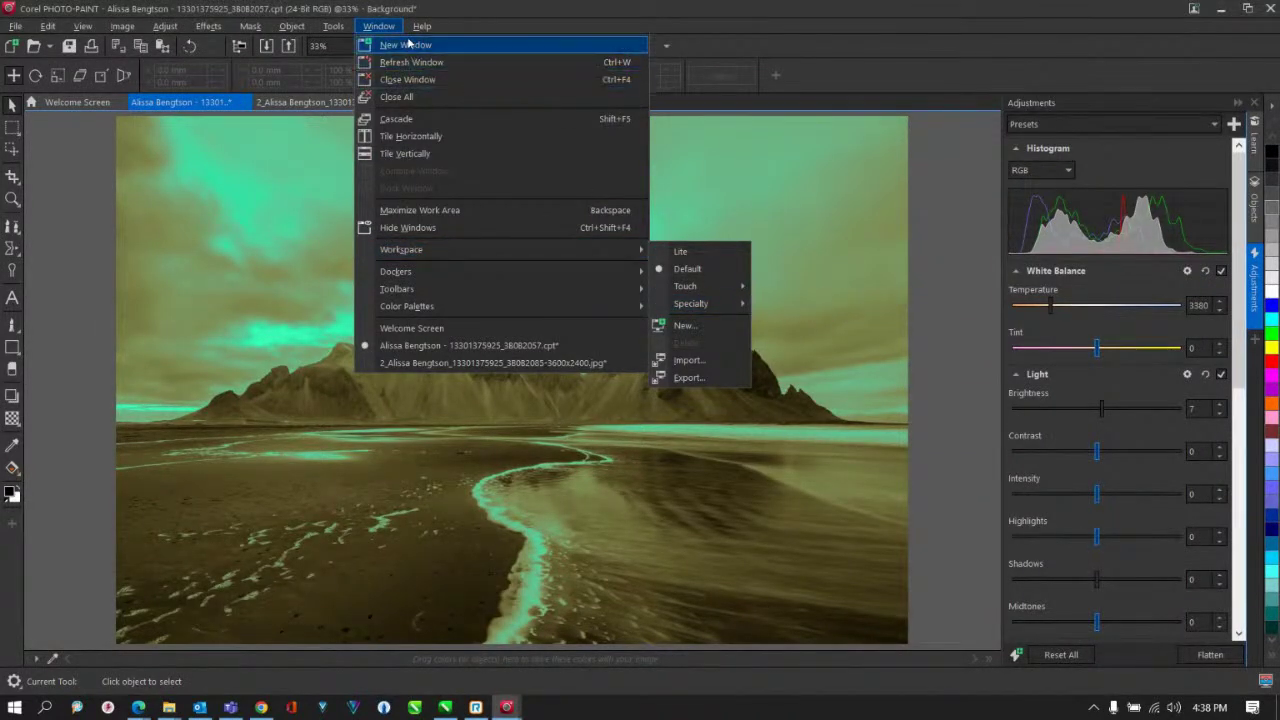
# Open the PHOTO-PAINT product help, view the Reference topic Corel PHOTO-PAINT for Adobe Photoshop users, and minimize the browser
pyautogui.moveTo(421, 26)
pyautogui.click(445, 47)
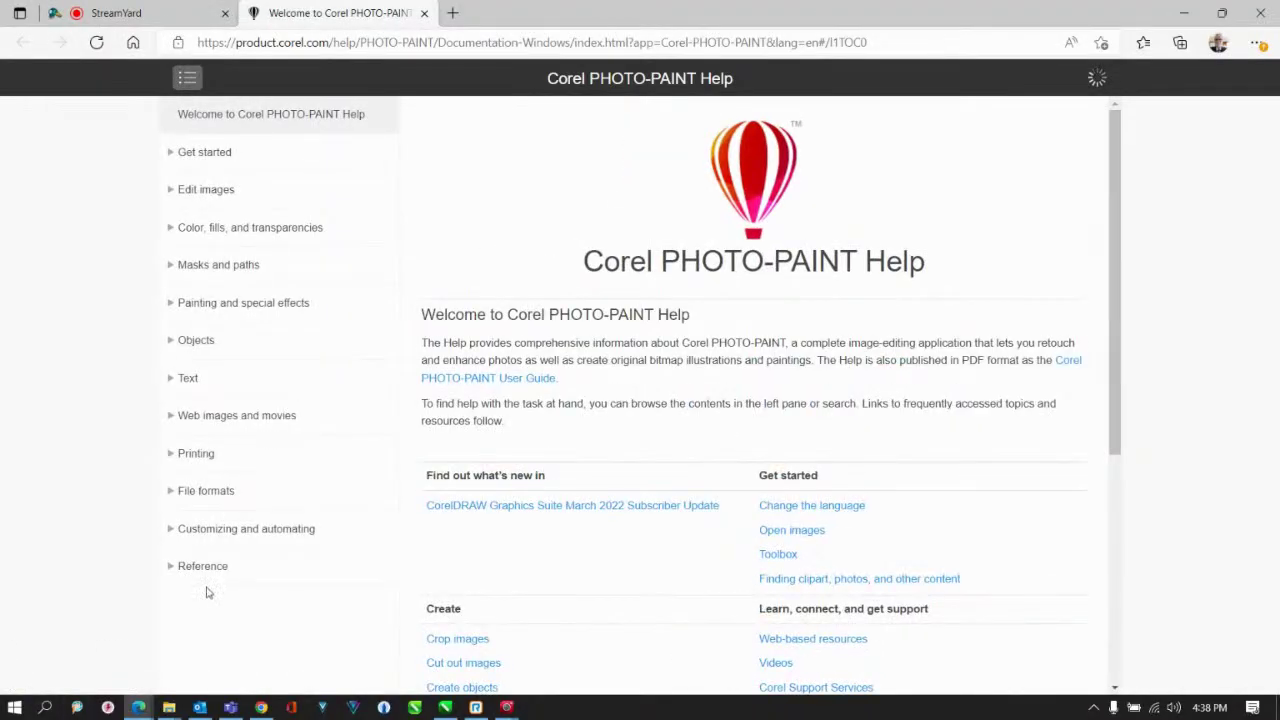
pyautogui.click(202, 568)
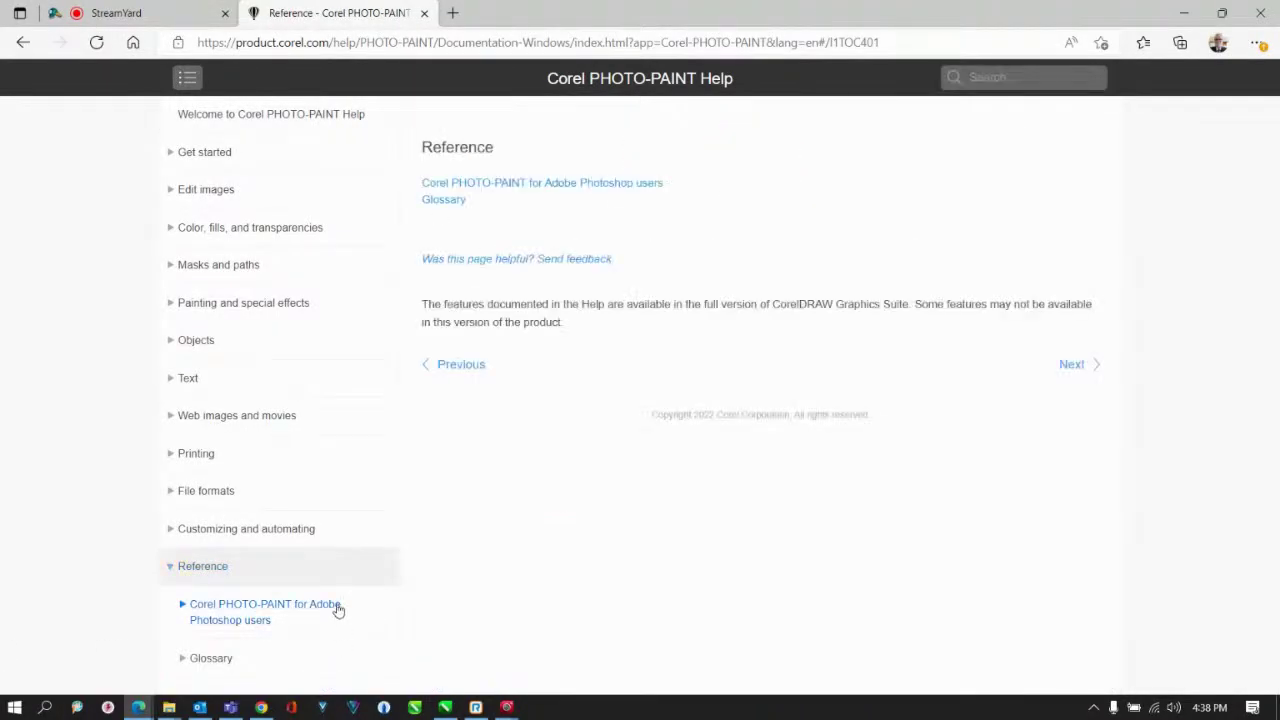
pyautogui.click(235, 617)
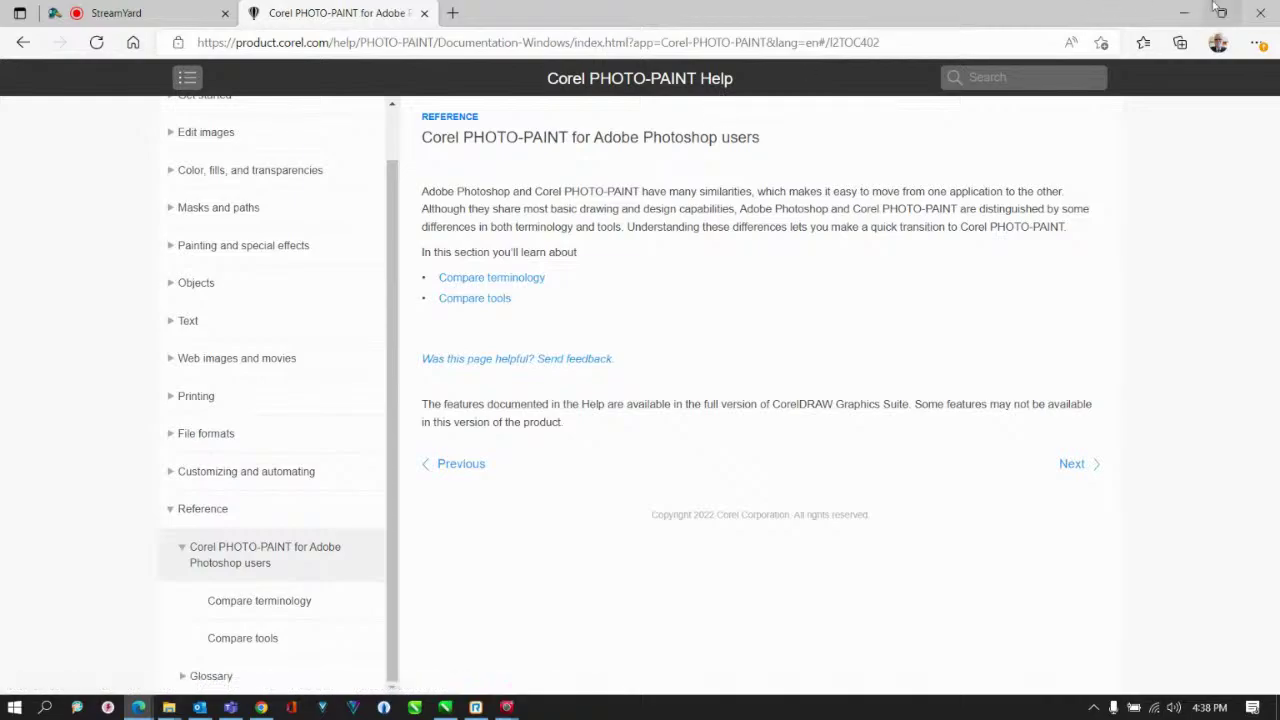
pyautogui.click(1184, 13)
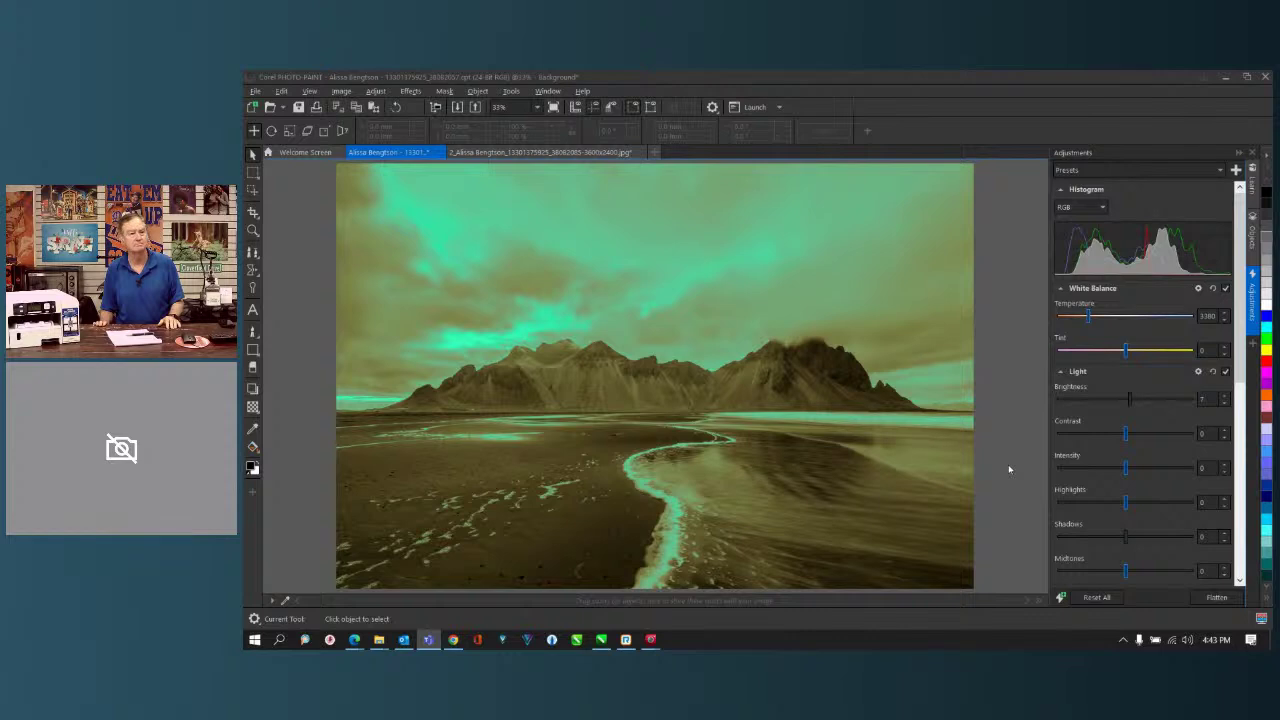
# Show the Recorder docker in PHOTO-PAINT and start recording a script for the open landscape image
pyautogui.click(550, 97)
pyautogui.moveTo(563, 291)
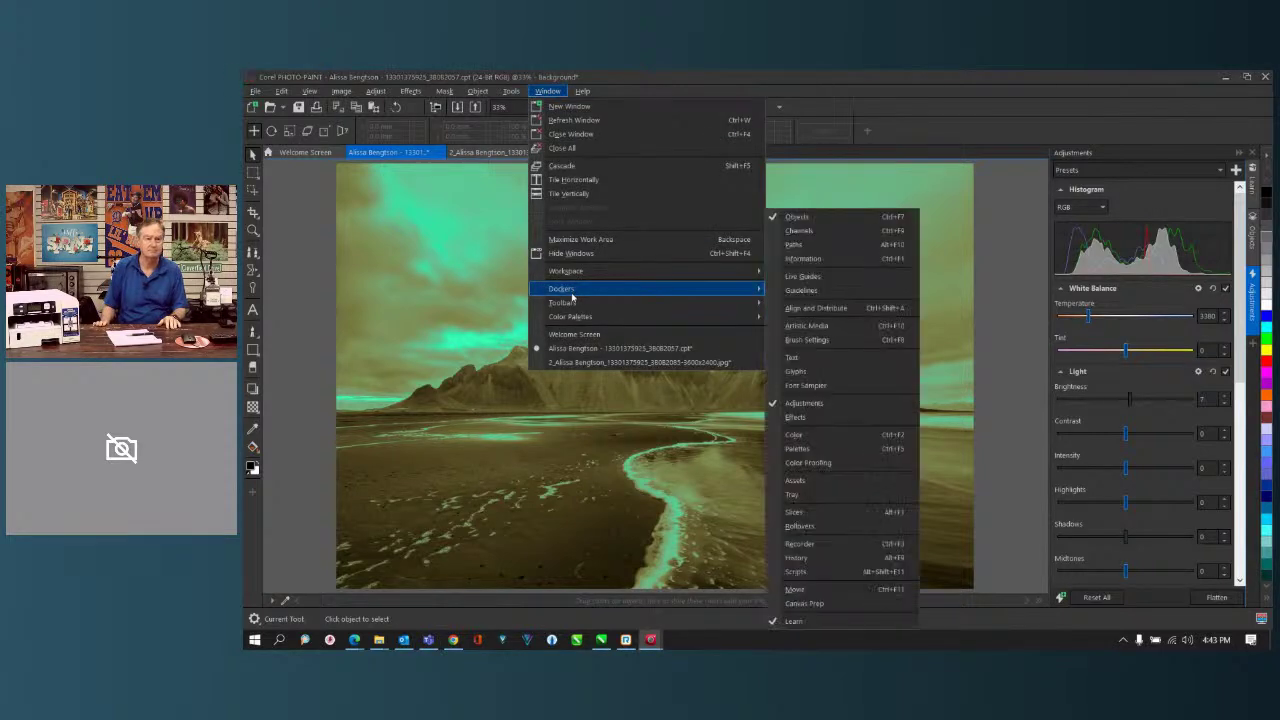
pyautogui.click(801, 546)
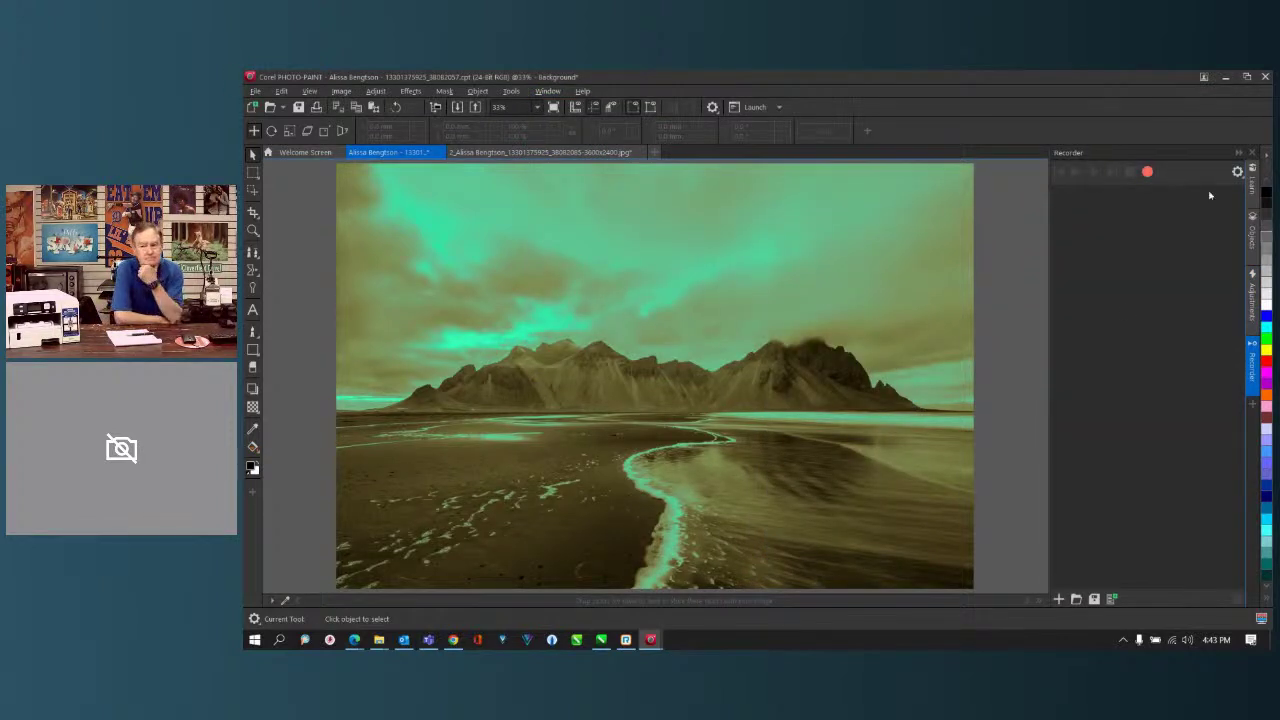
pyautogui.click(1147, 172)
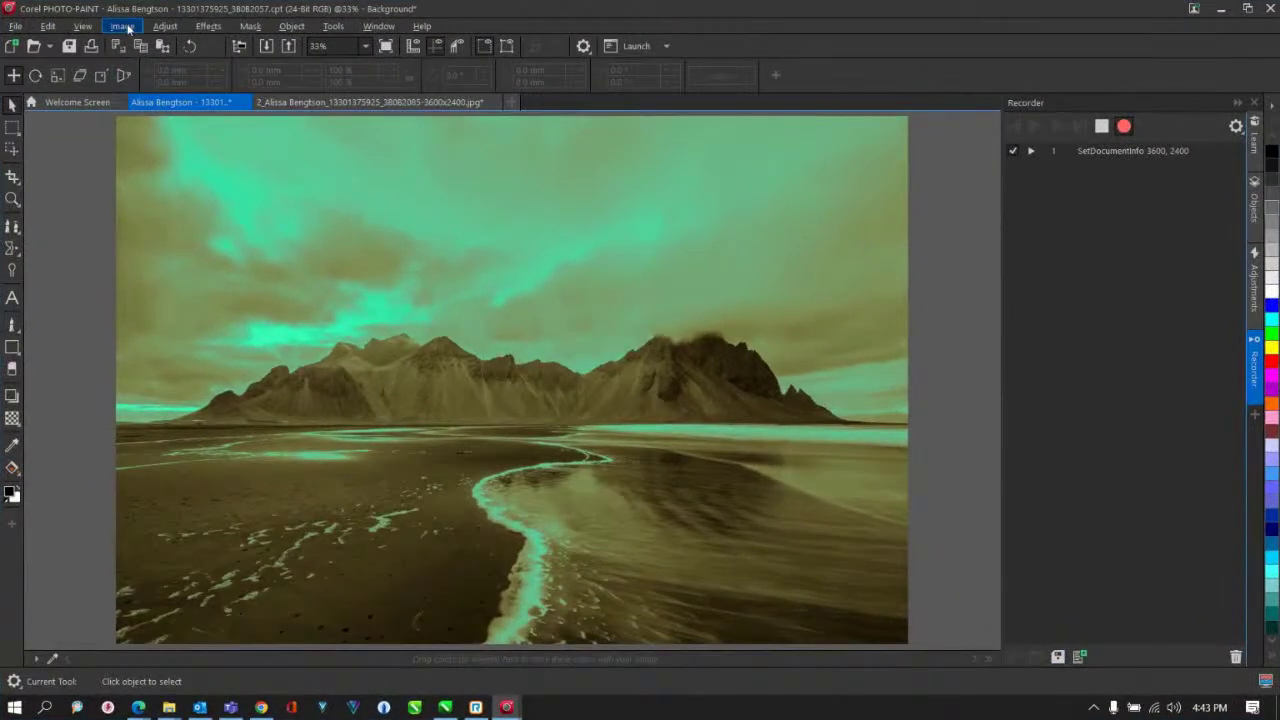
# Convert the image to Paletted (8-bit), flattening its objects and using the Default preset with the Uniform Colors palette
pyautogui.click(341, 91)
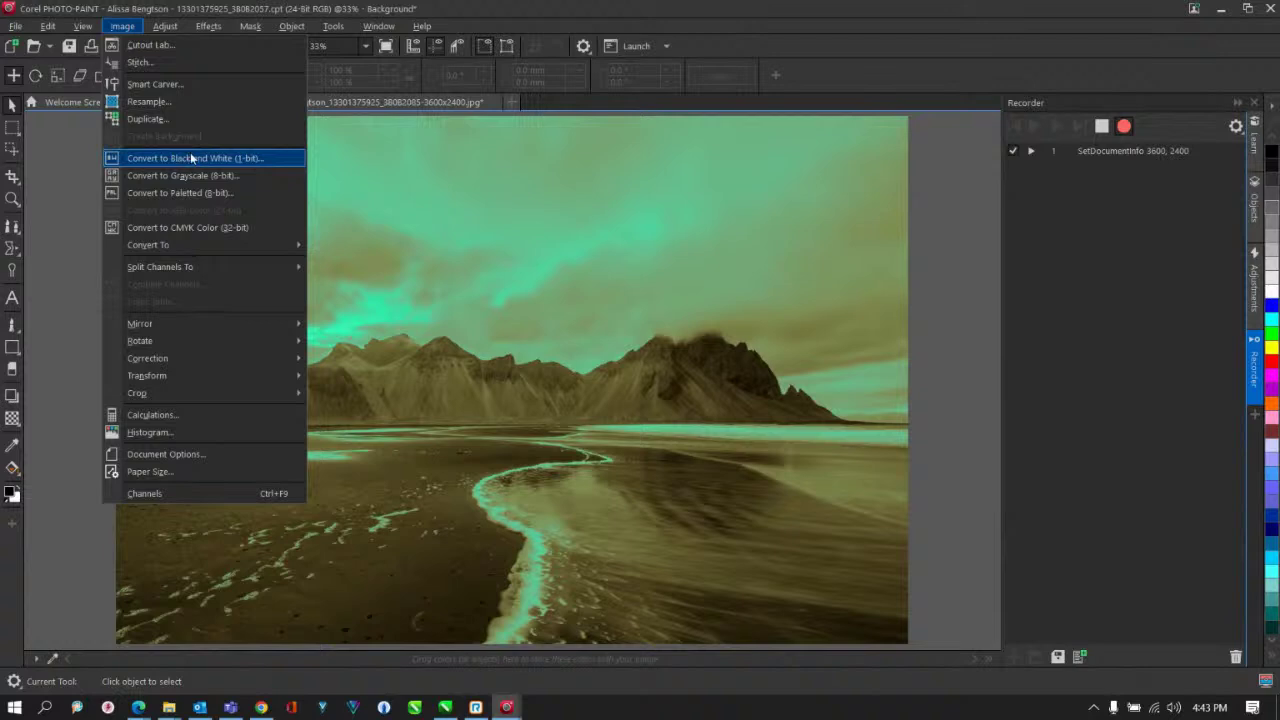
pyautogui.click(184, 194)
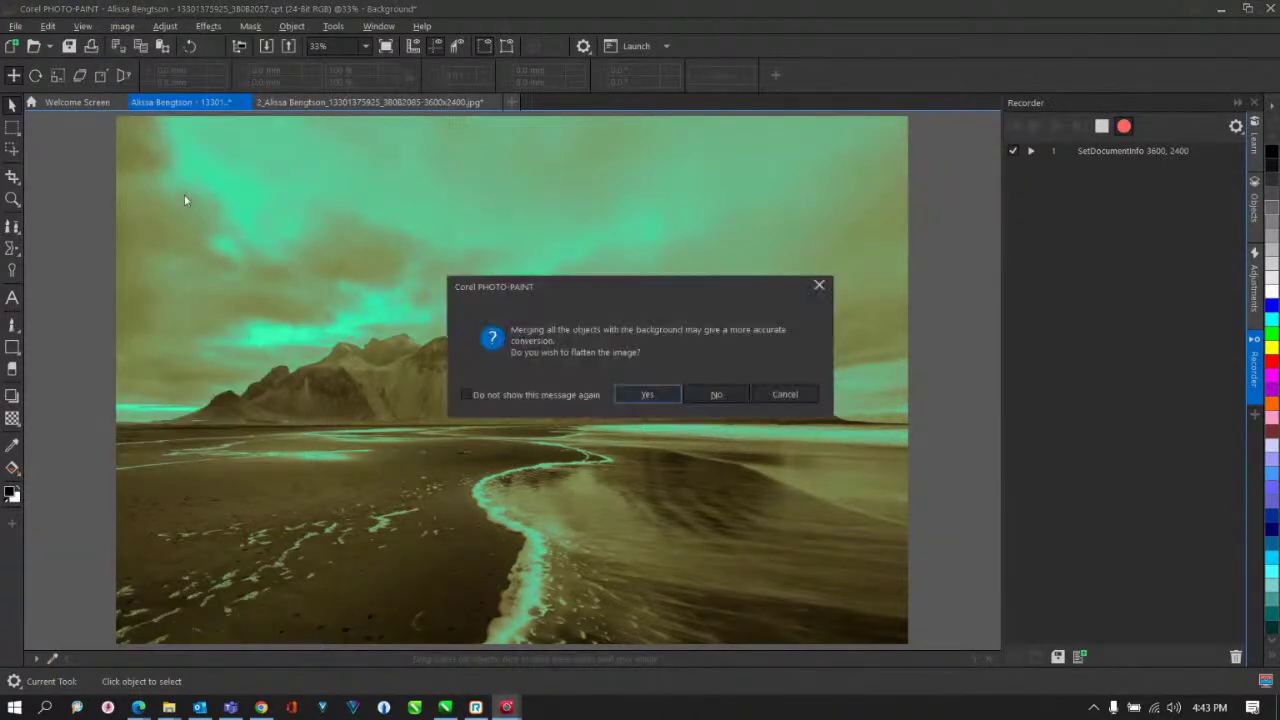
pyautogui.click(629, 399)
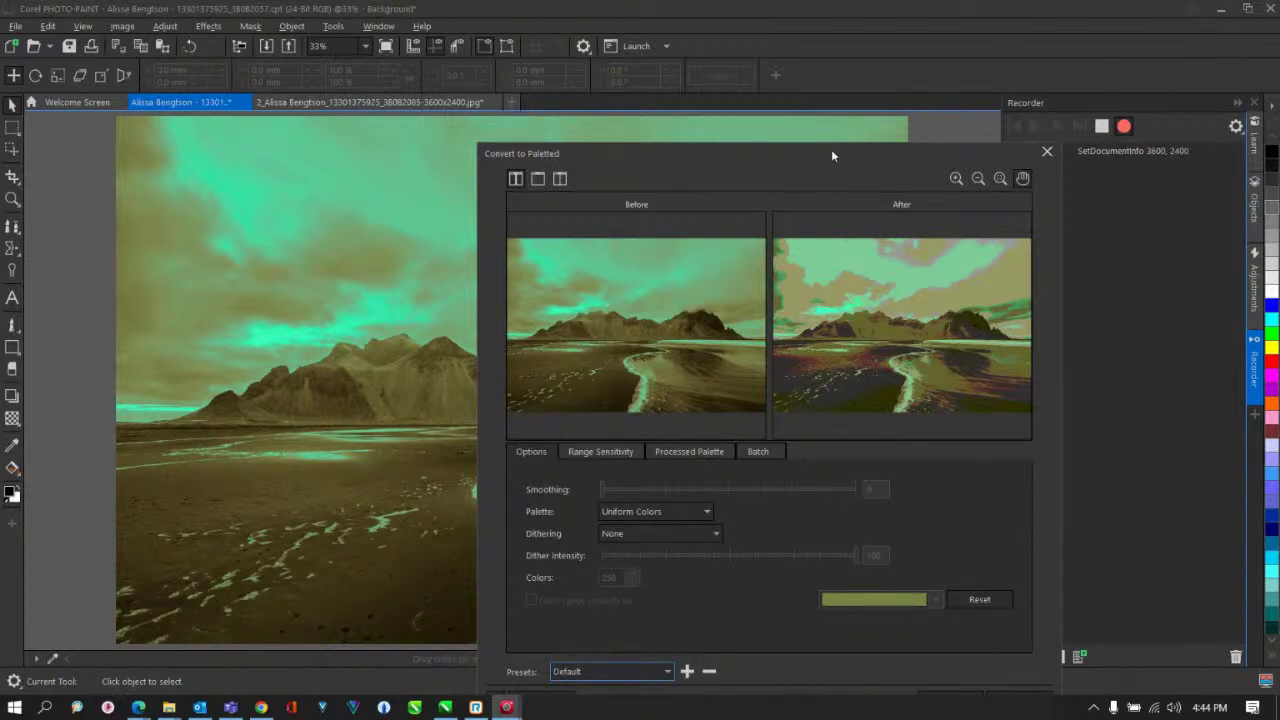
pyautogui.moveTo(831, 155); pyautogui.dragTo(591, 35)
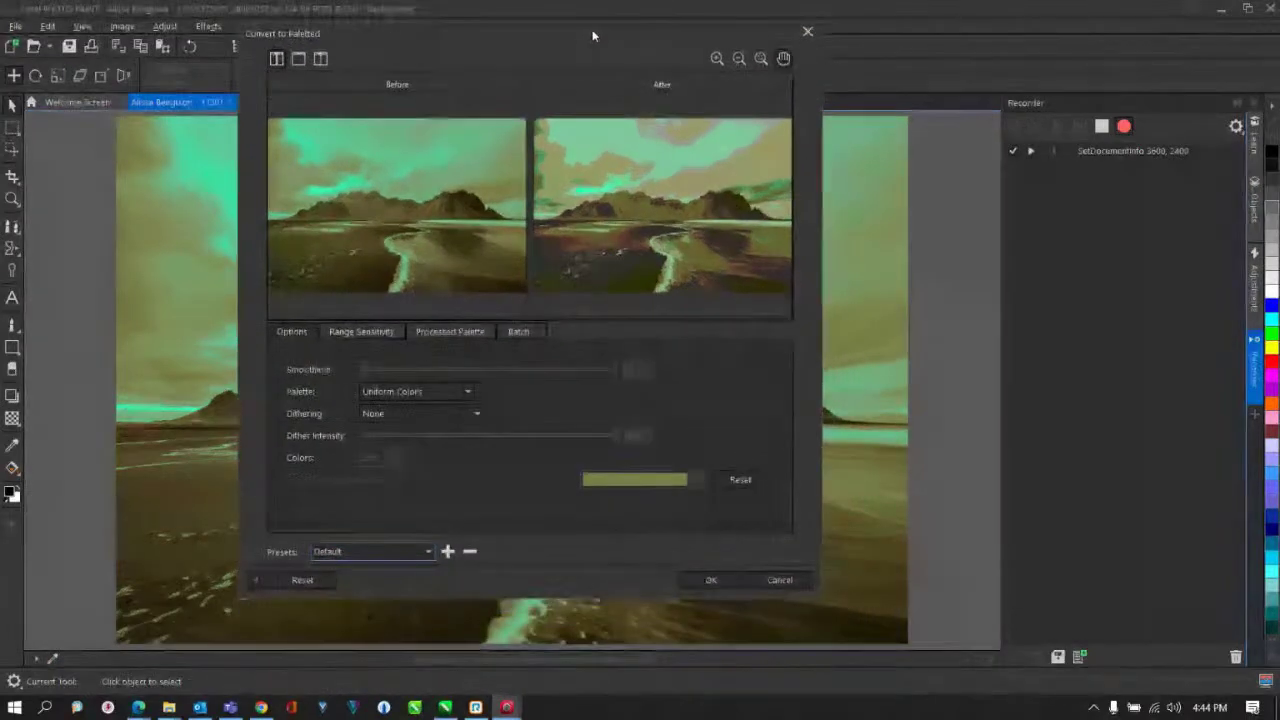
pyautogui.click(708, 579)
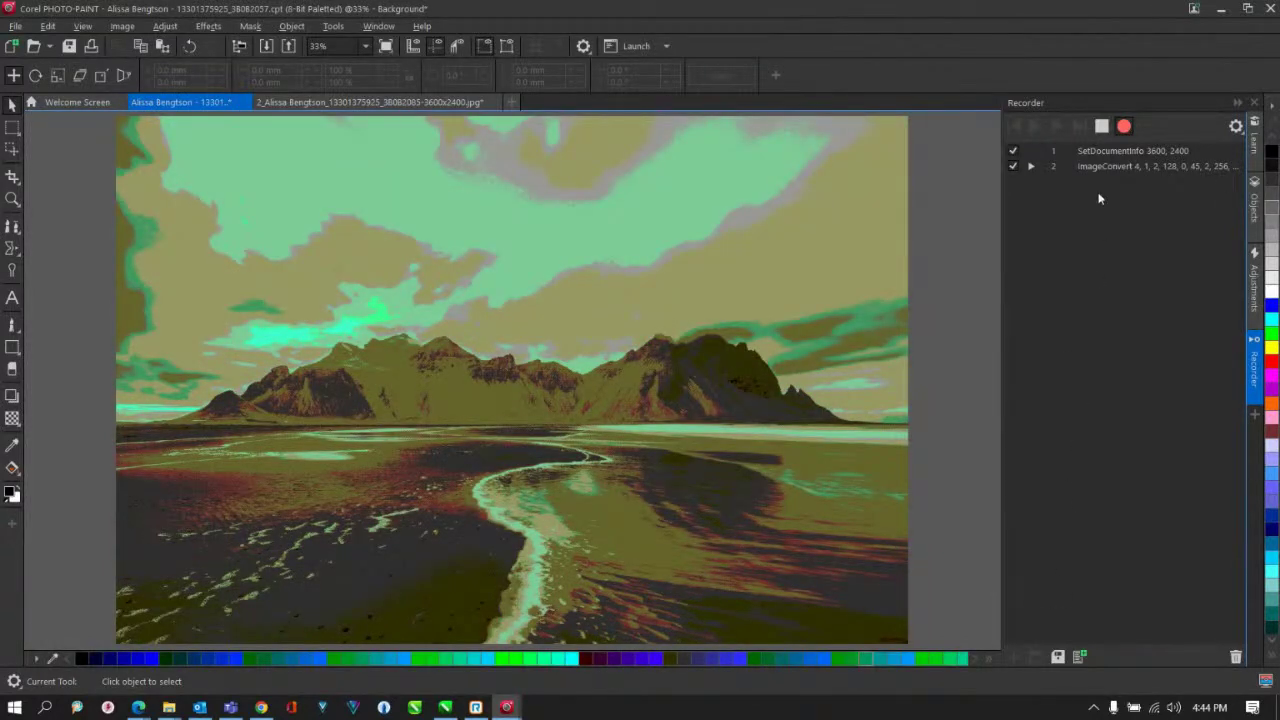
# Stop the recording and save it as the script 8bit in the PHOTO-PAINT Scripts folder
pyautogui.click(1101, 126)
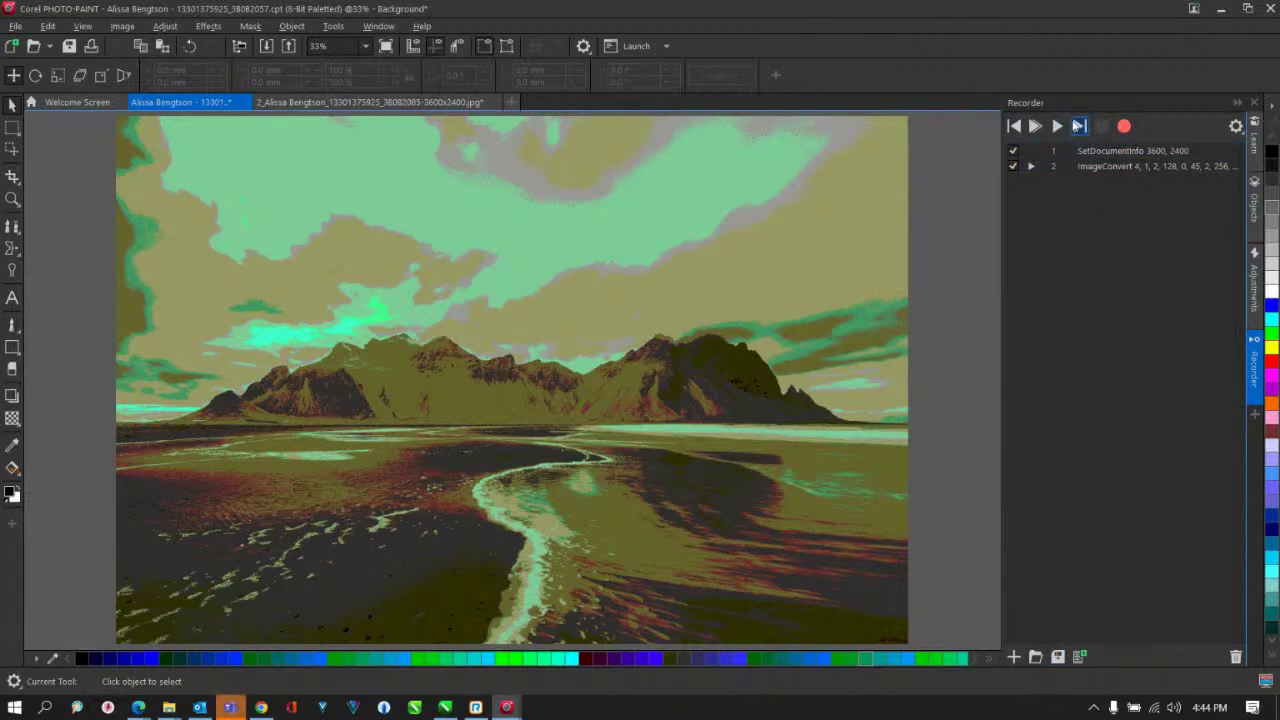
pyautogui.click(1058, 657)
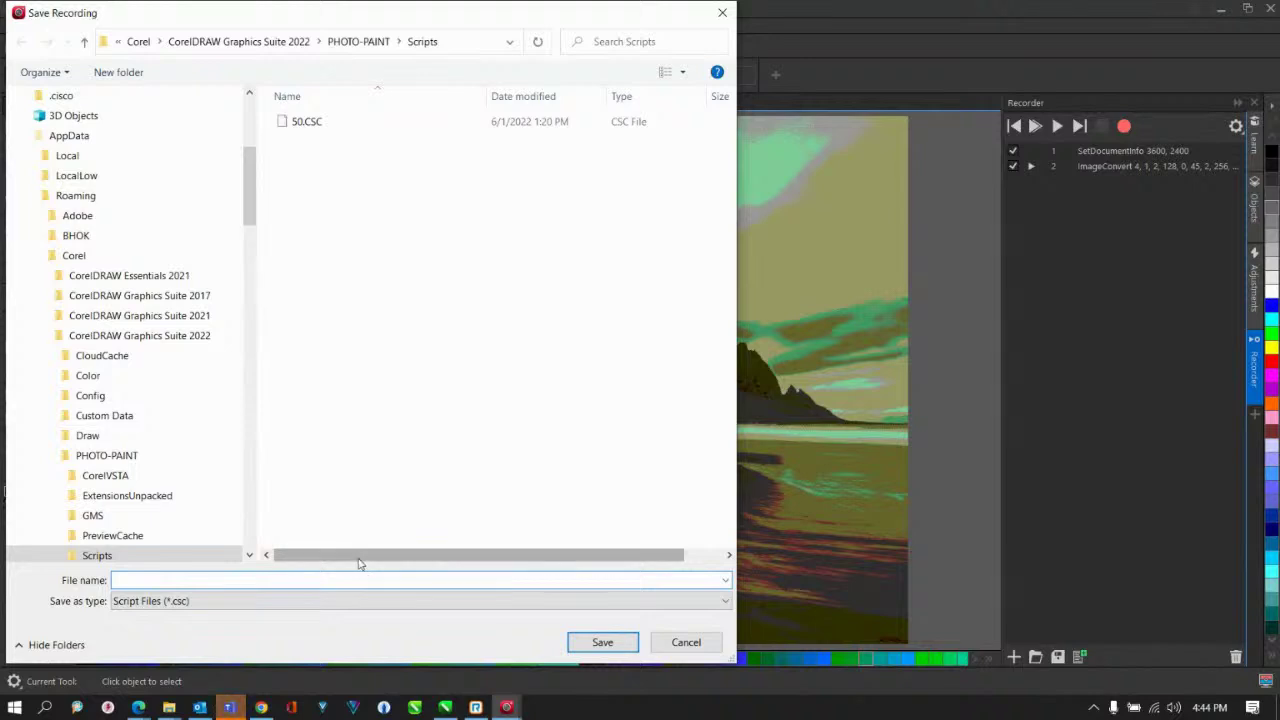
pyautogui.write('8bit')
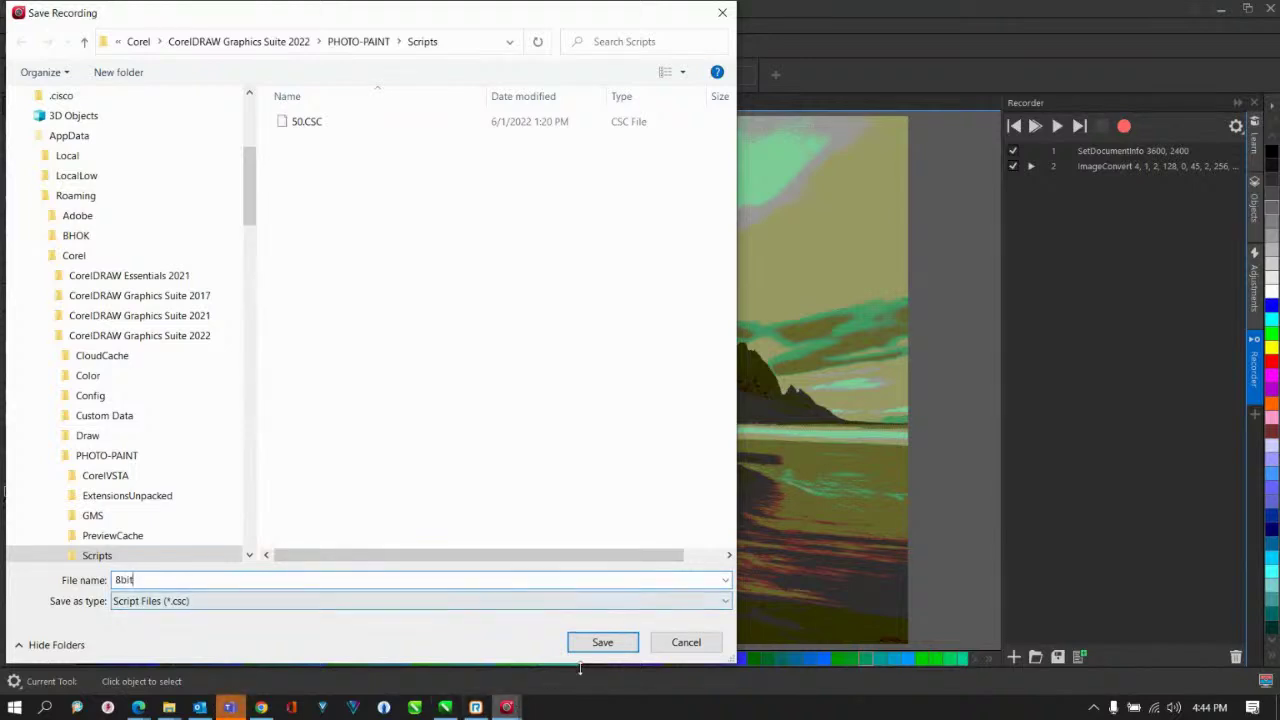
pyautogui.click(602, 642)
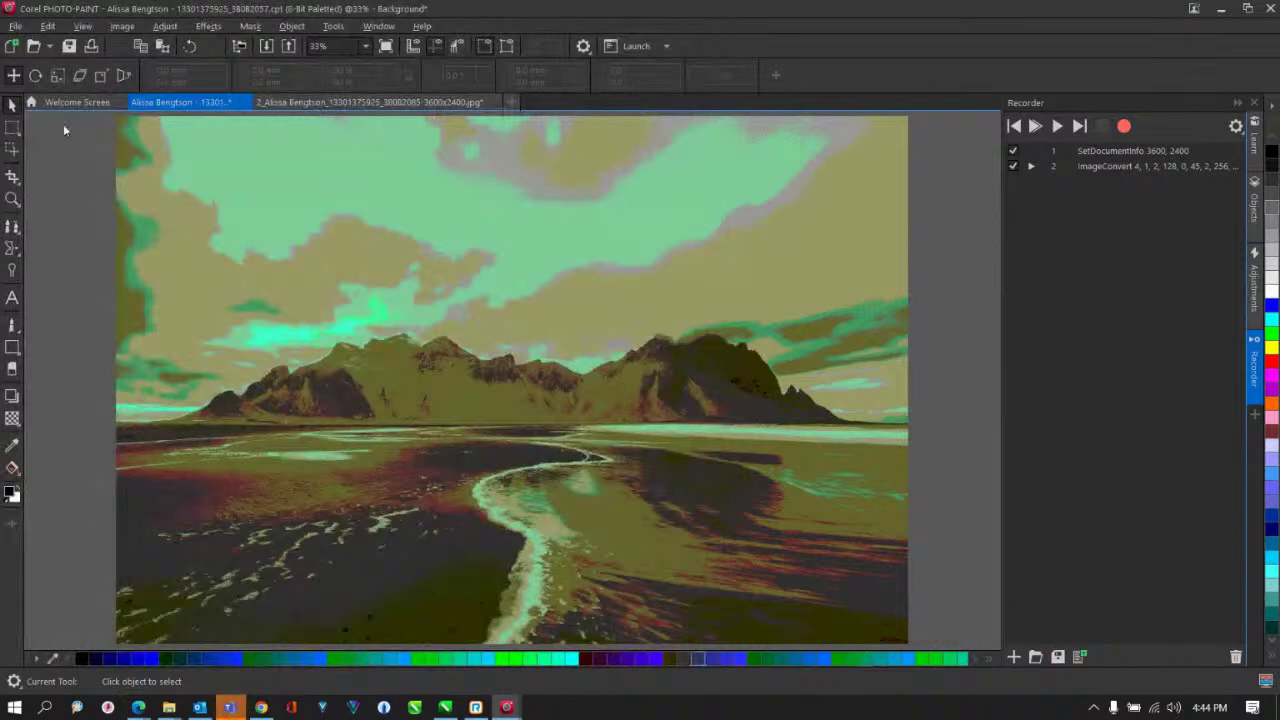
# Start Batch Process and add the two JPG photos prefixed 1_ and 2_ from the Iceland folder to the file list
pyautogui.click(15, 28)
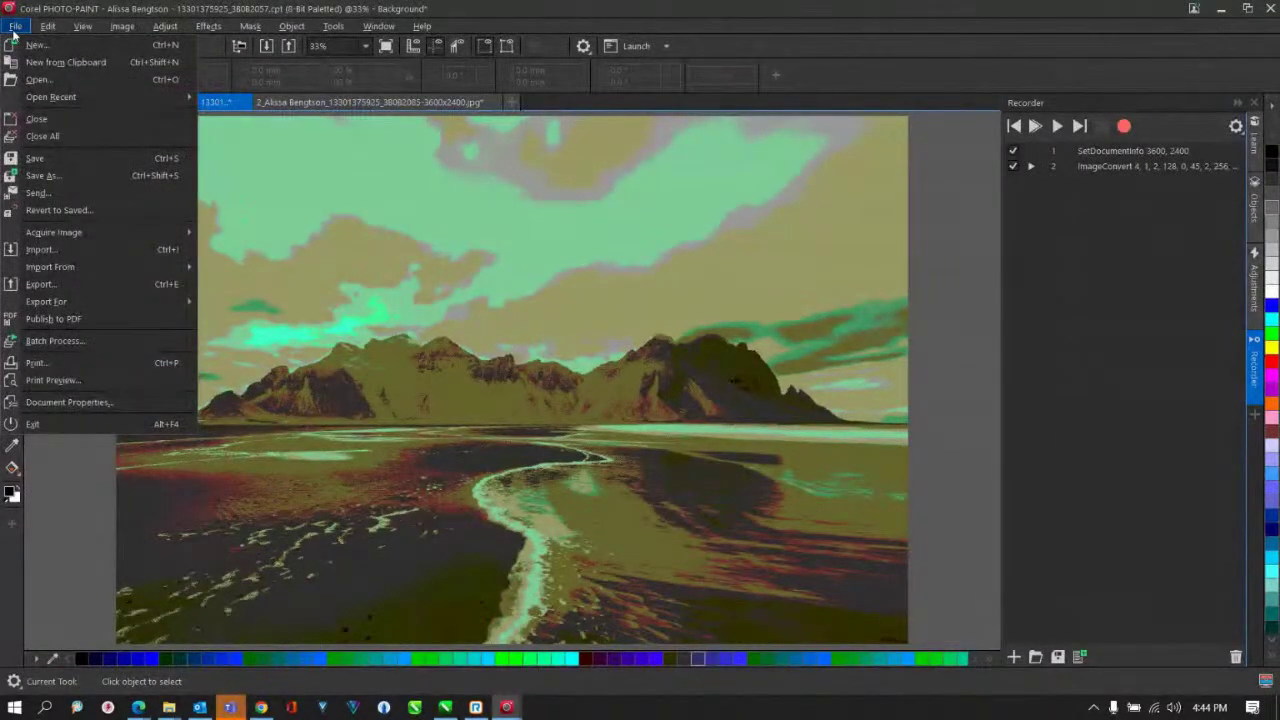
pyautogui.click(55, 341)
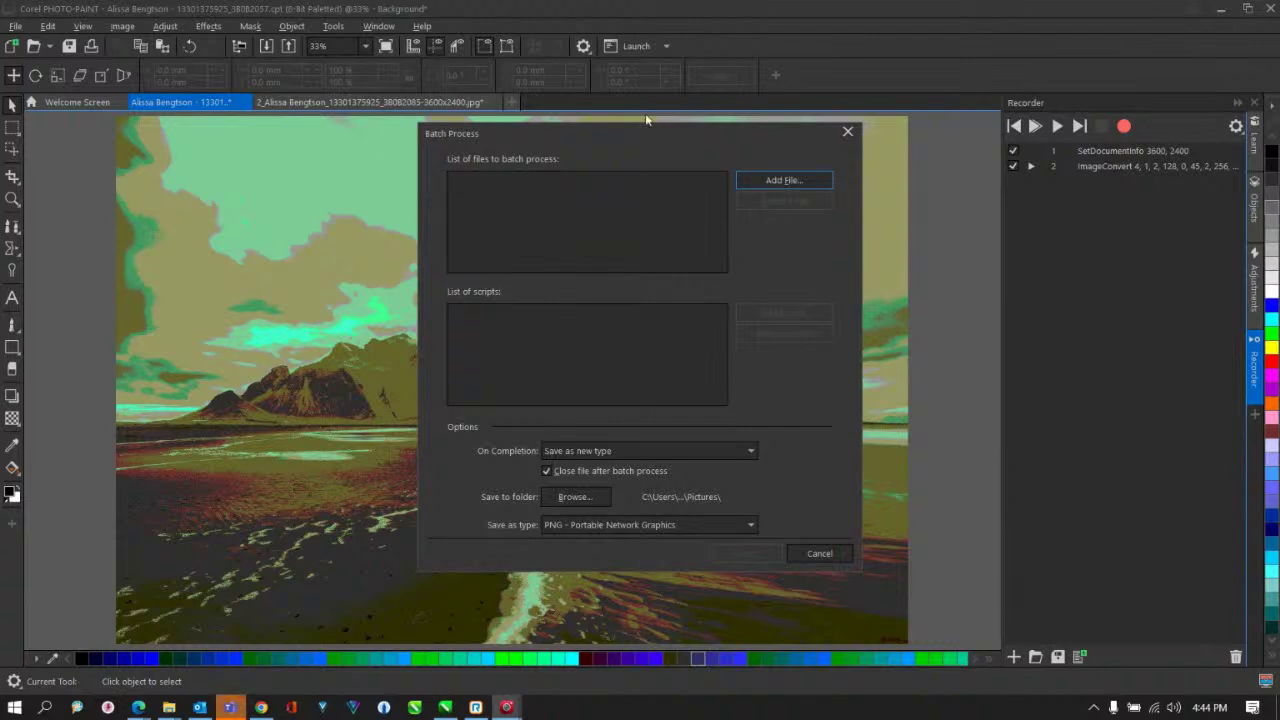
pyautogui.click(779, 181)
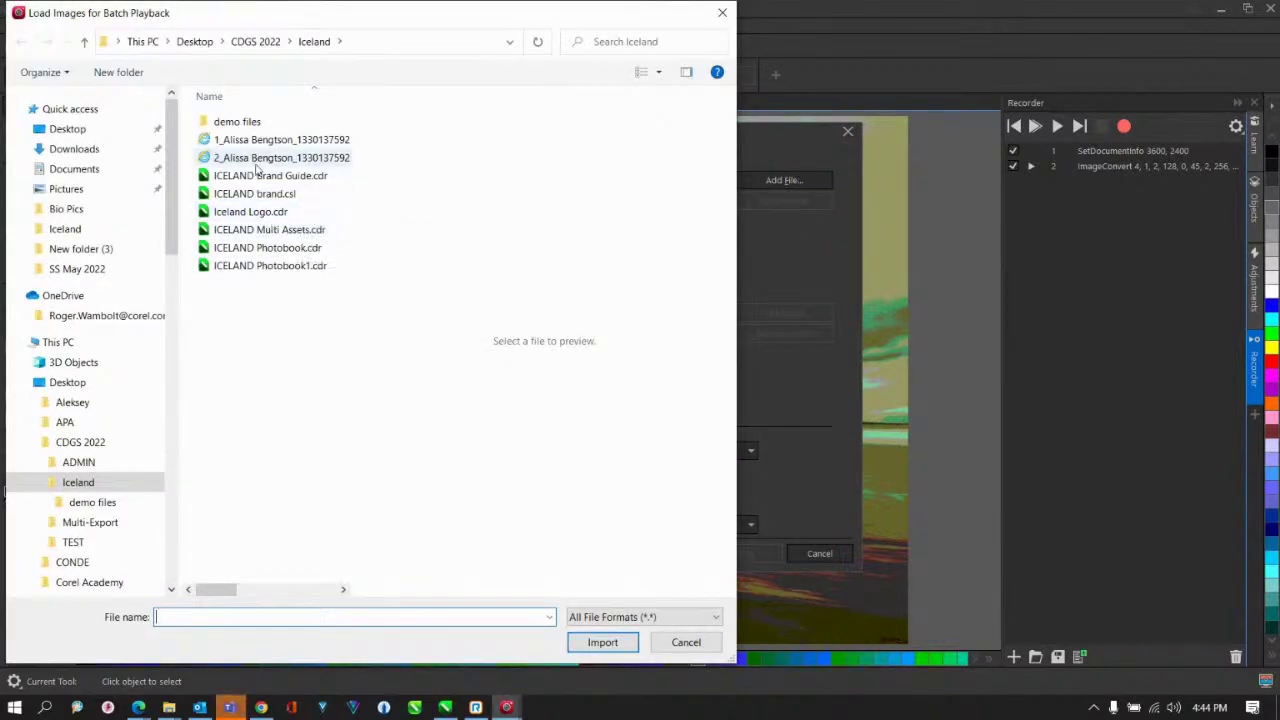
pyautogui.click(254, 141)
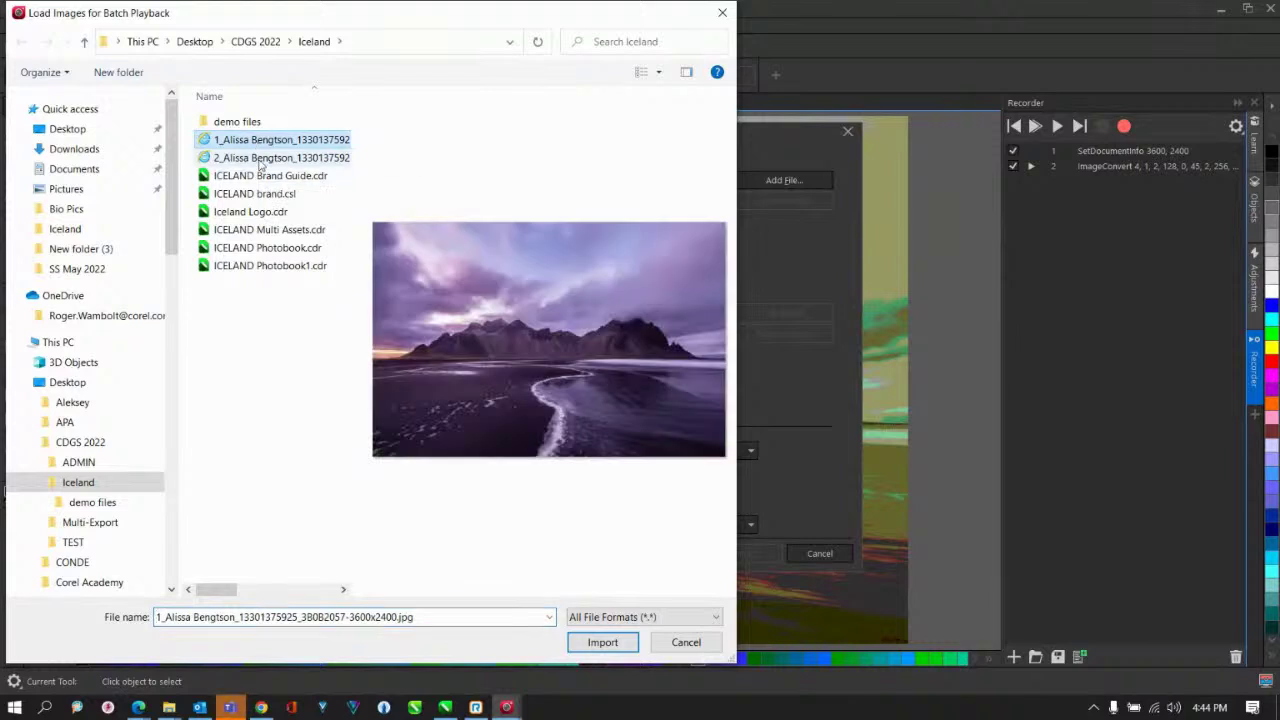
pyautogui.keyDown('shift'); pyautogui.click(259, 162); pyautogui.keyUp('shift')
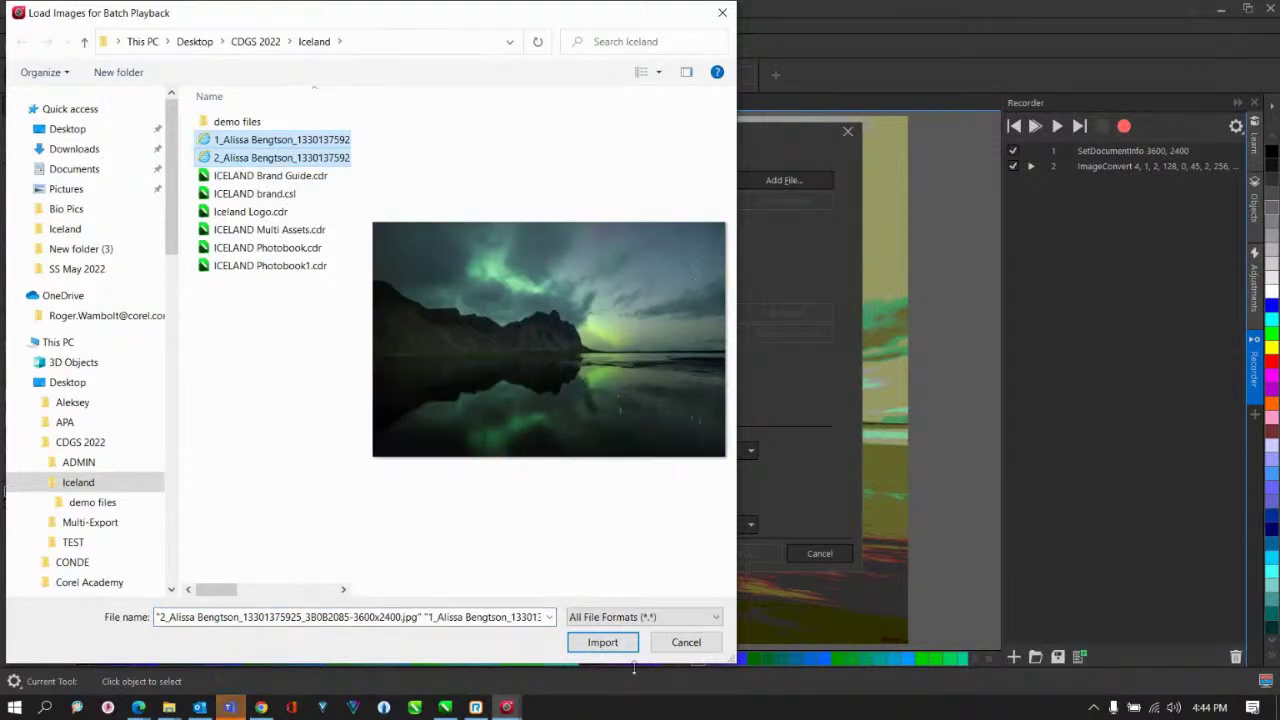
pyautogui.click(603, 642)
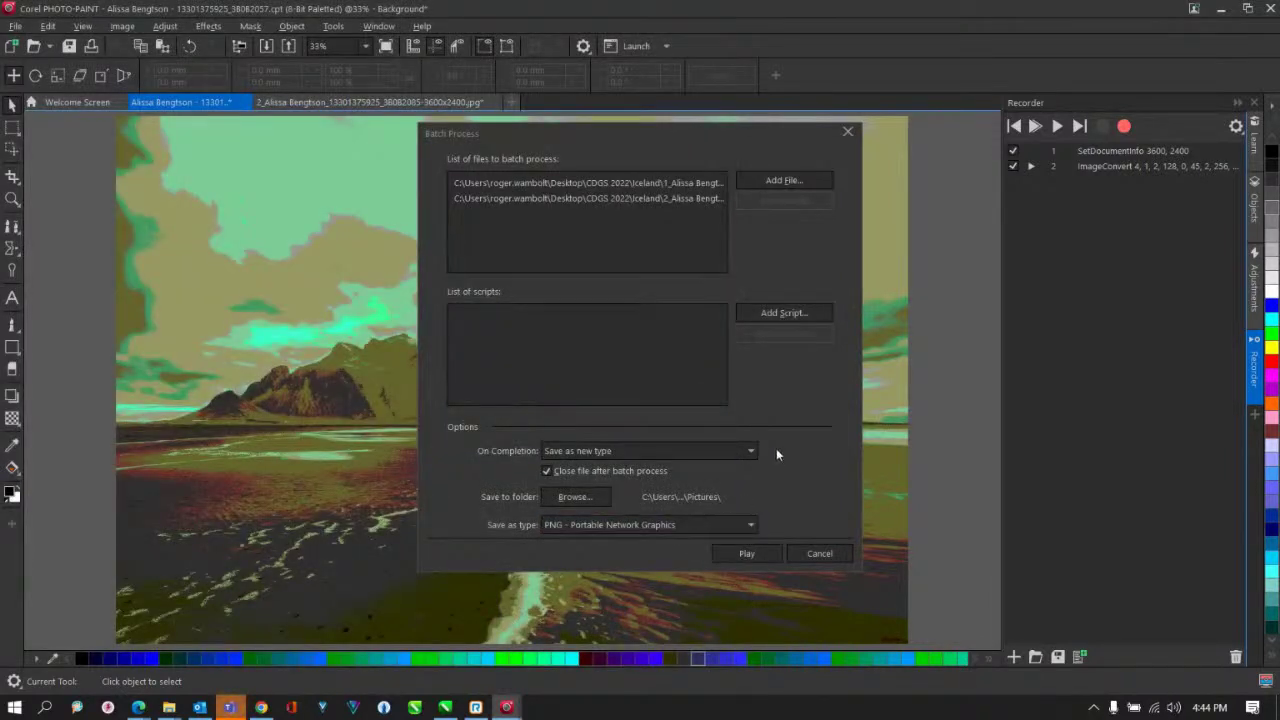
# Add the 8bit.CSC script to the batch process and choose the Pictures folder as the save location
pyautogui.click(773, 314)
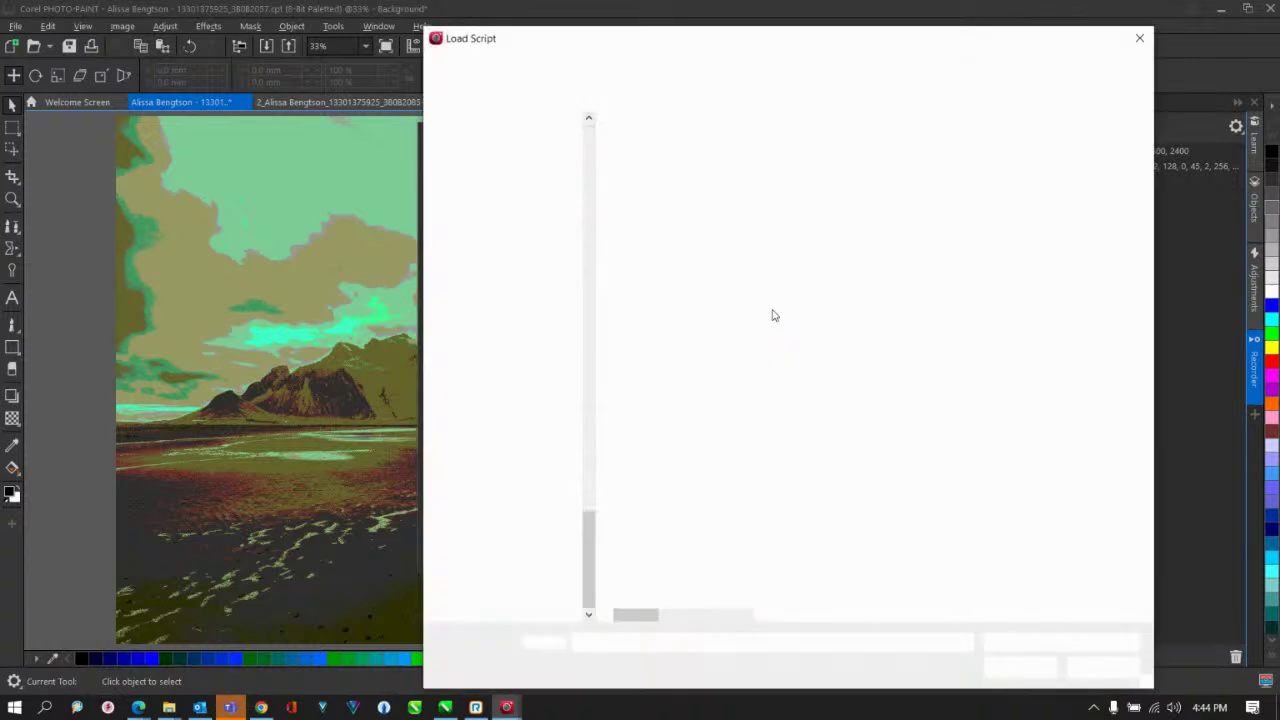
pyautogui.click(650, 148)
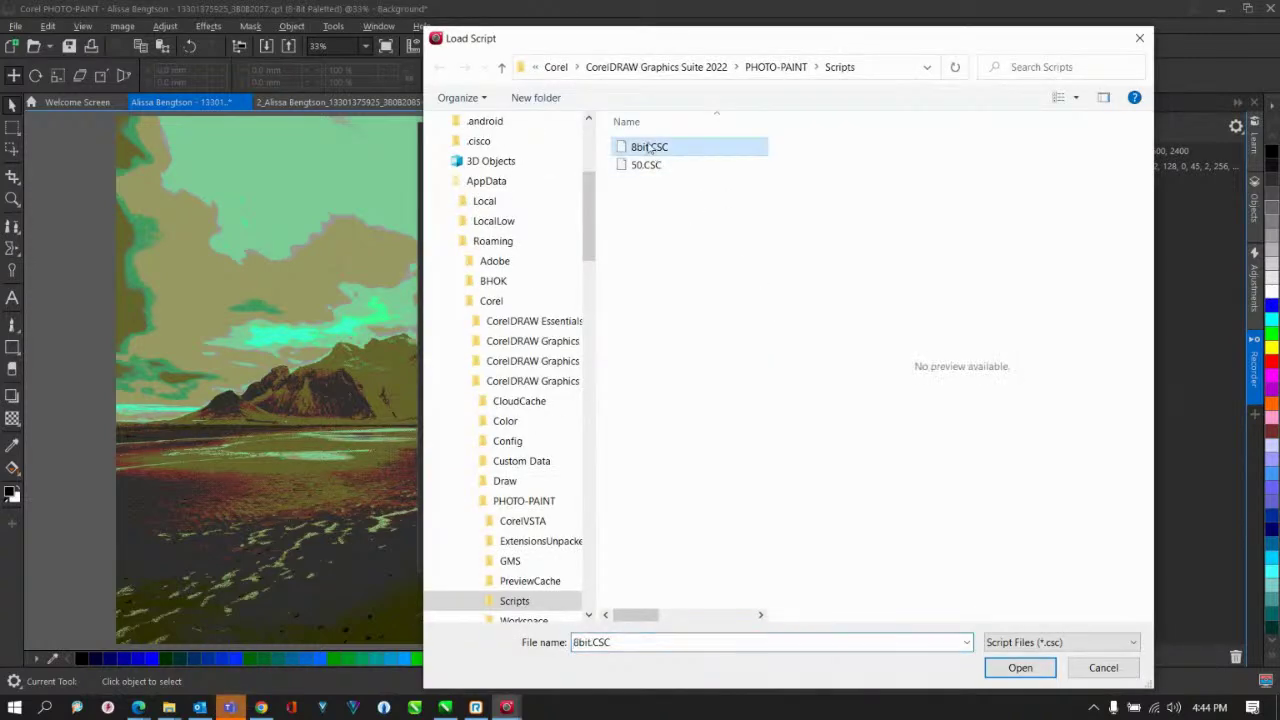
pyautogui.click(1015, 668)
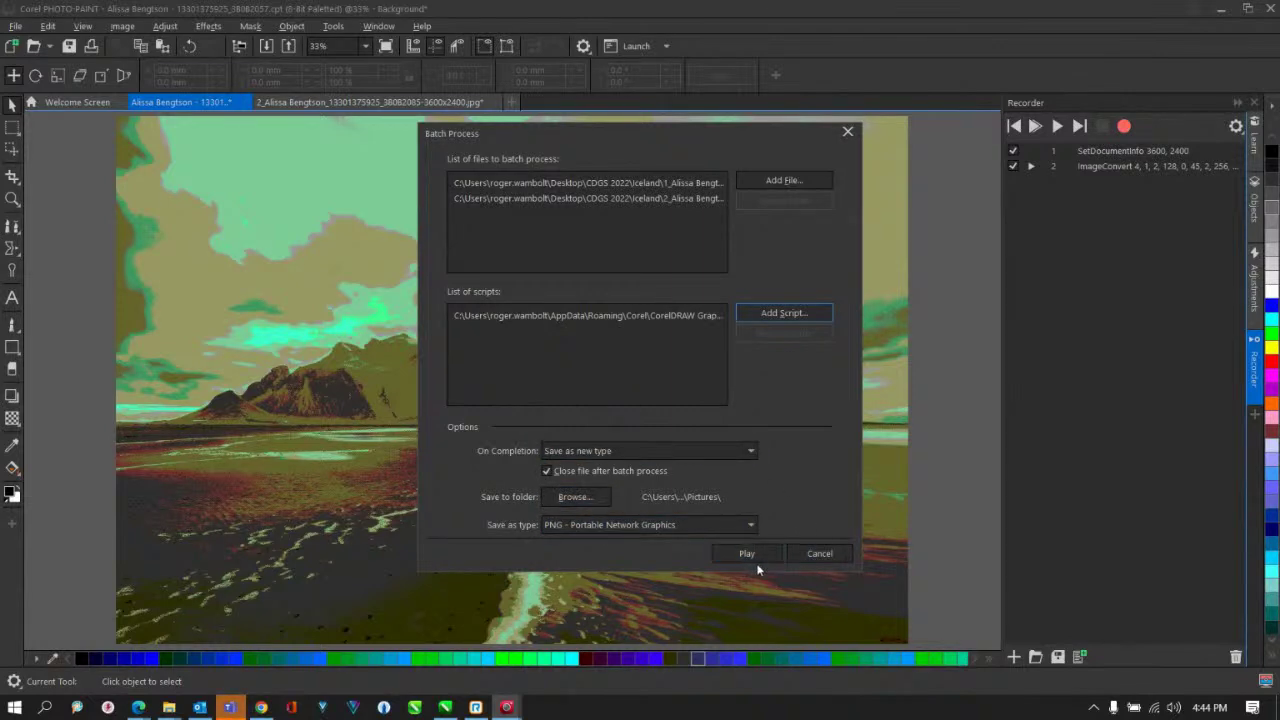
pyautogui.click(575, 497)
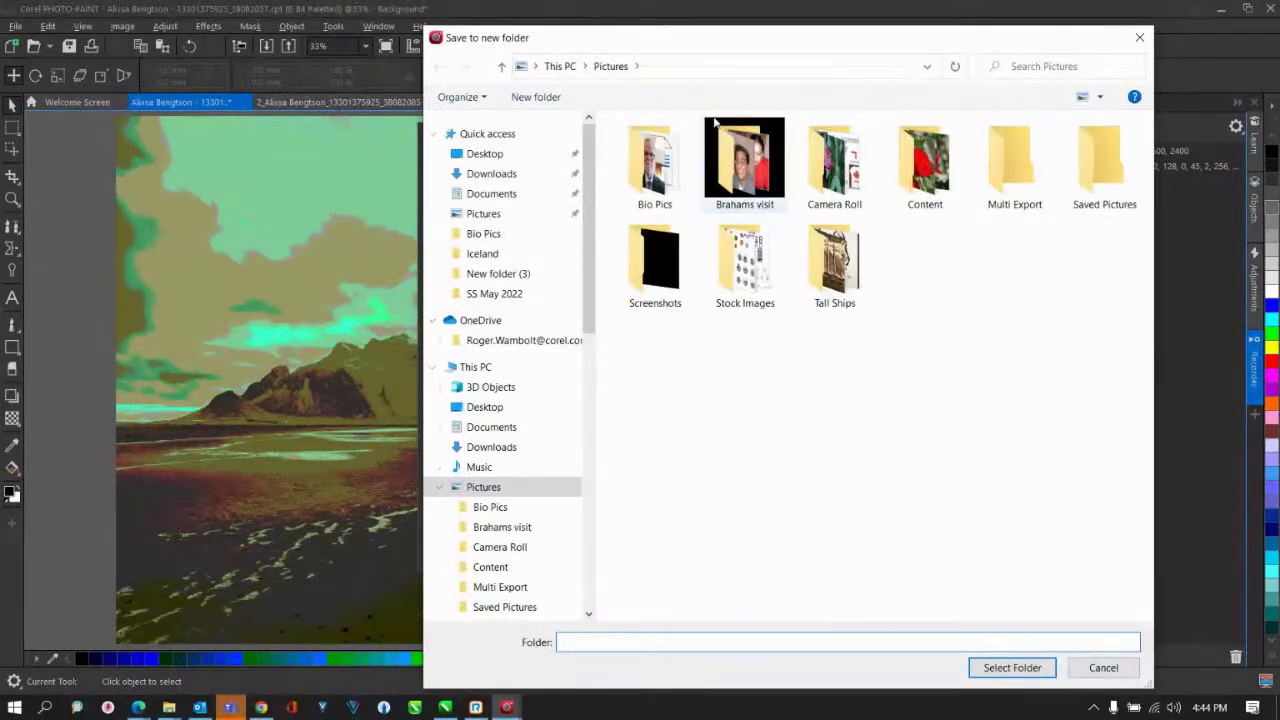
pyautogui.click(1012, 668)
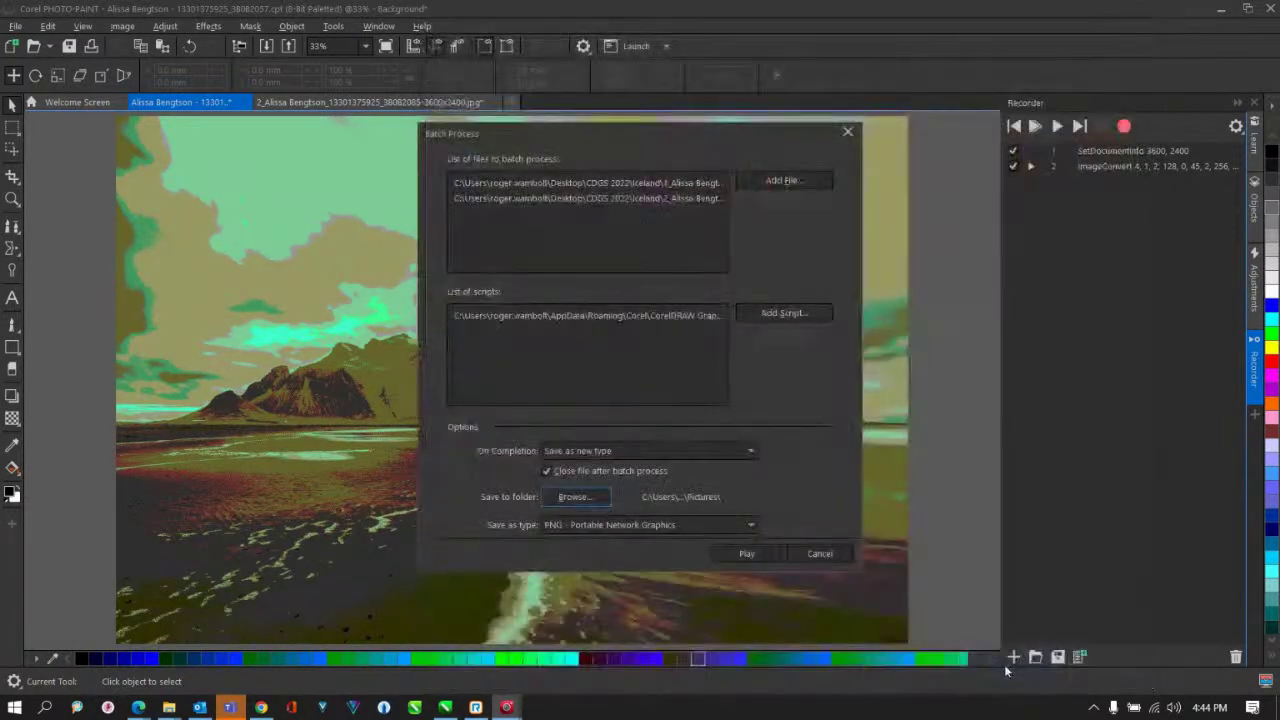
# Run the batch process on both Iceland photos and accept reverting the 2_ photo to its last saved version
pyautogui.click(751, 555)
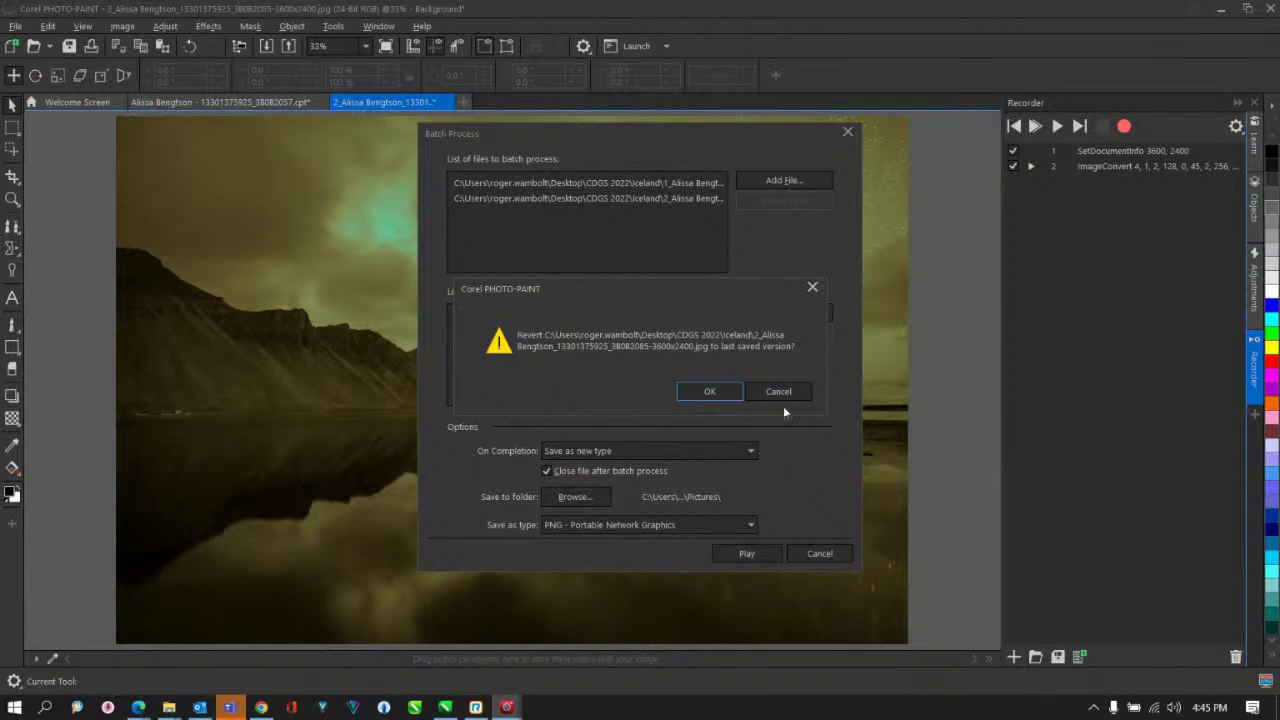
pyautogui.click(720, 393)
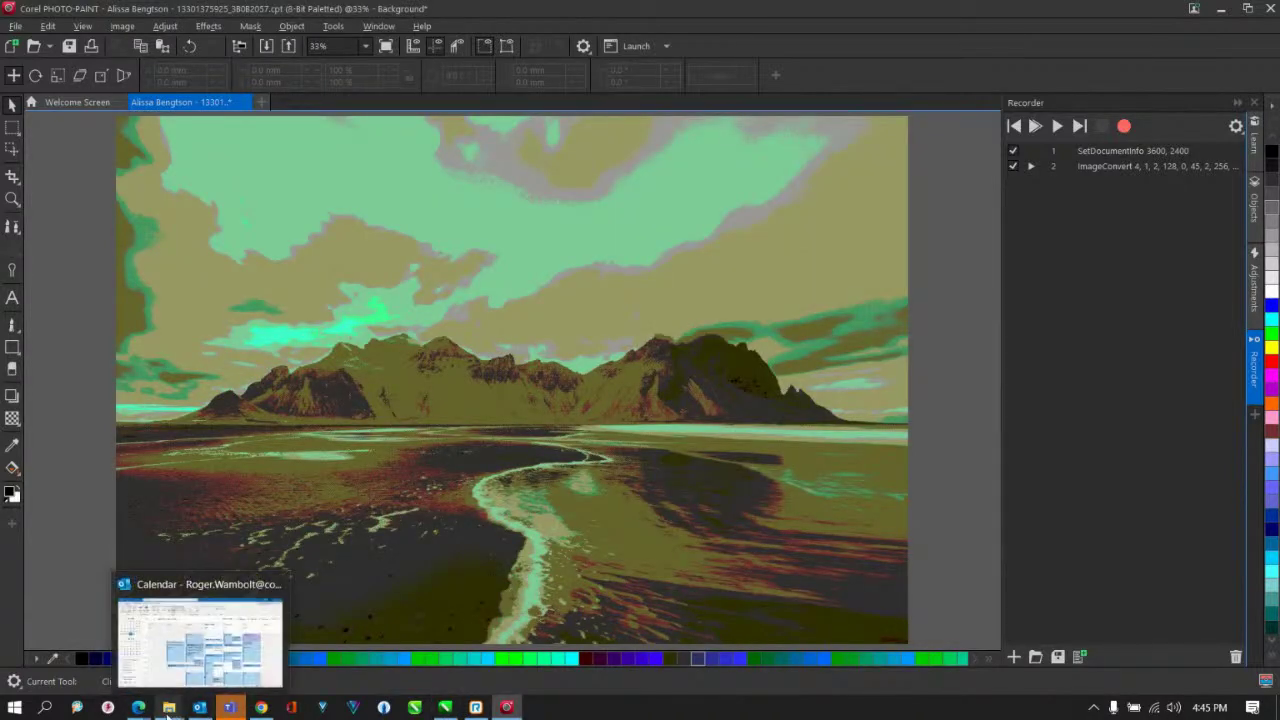
# Switch to File Explorer and preview the converted 1_ and 2_ PNG photos in the Pictures folder
pyautogui.moveTo(169, 707)
pyautogui.click(86, 665)
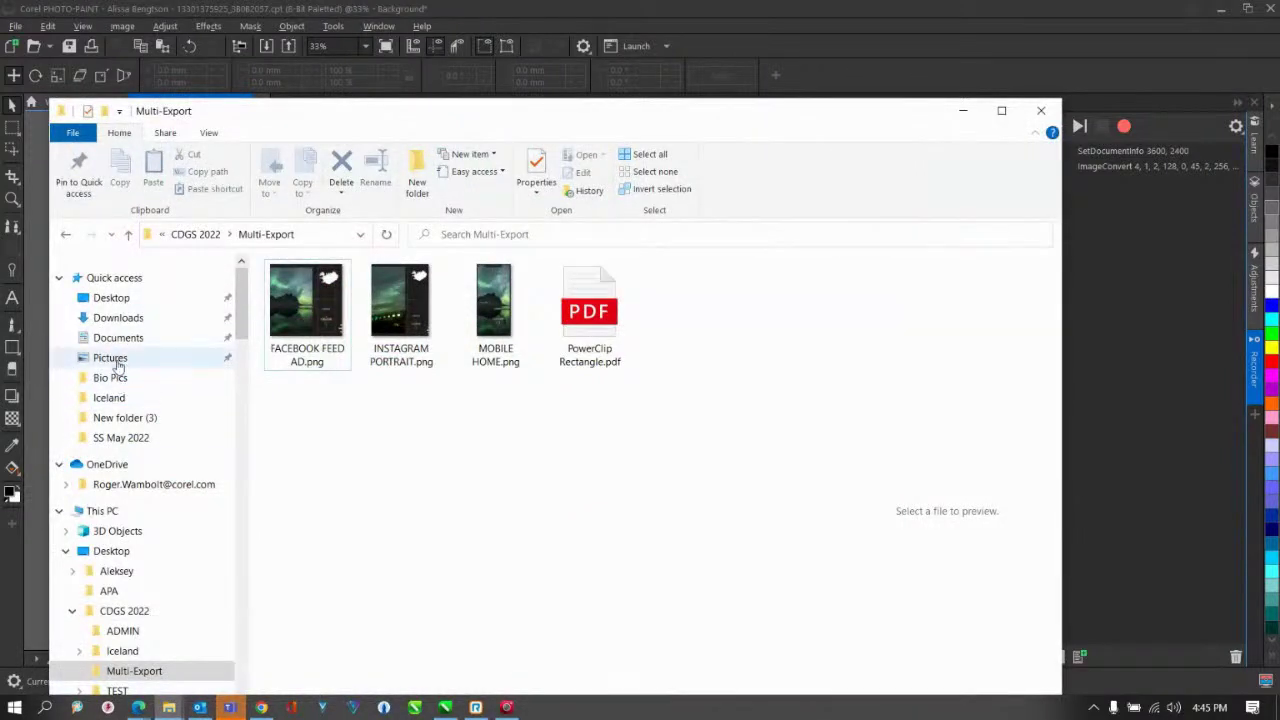
pyautogui.click(112, 358)
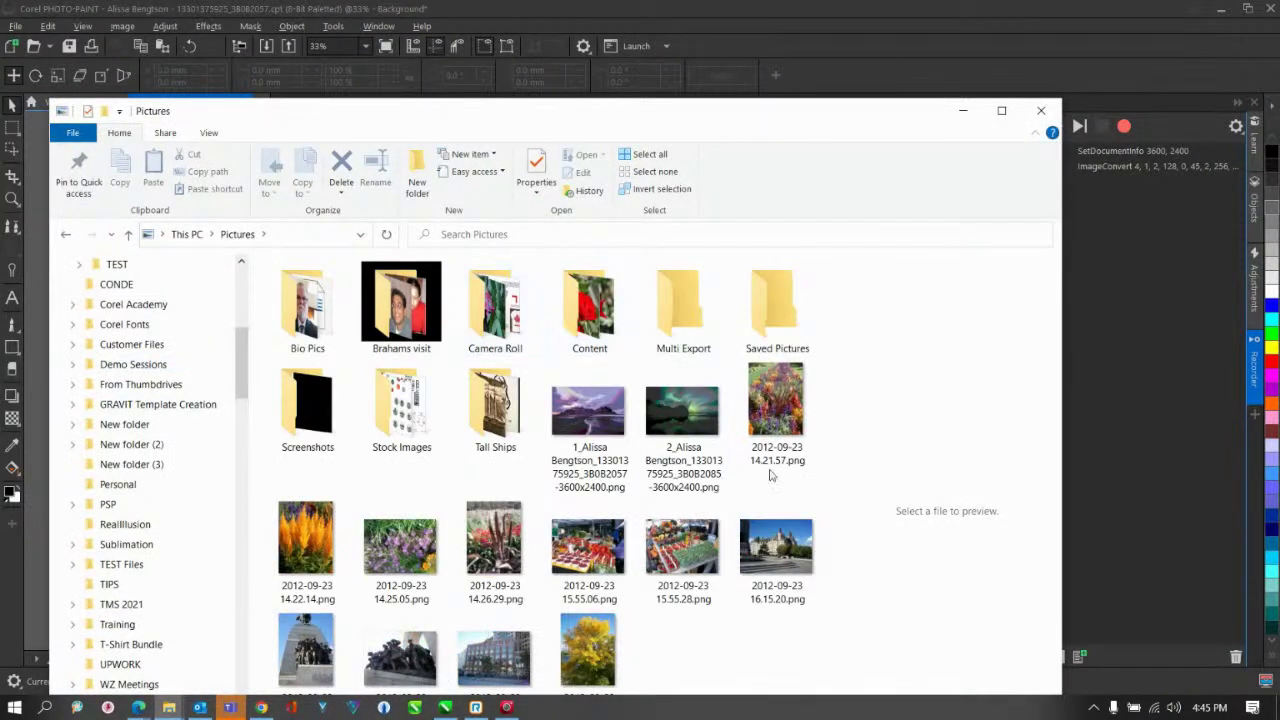
pyautogui.doubleClick(614, 414)
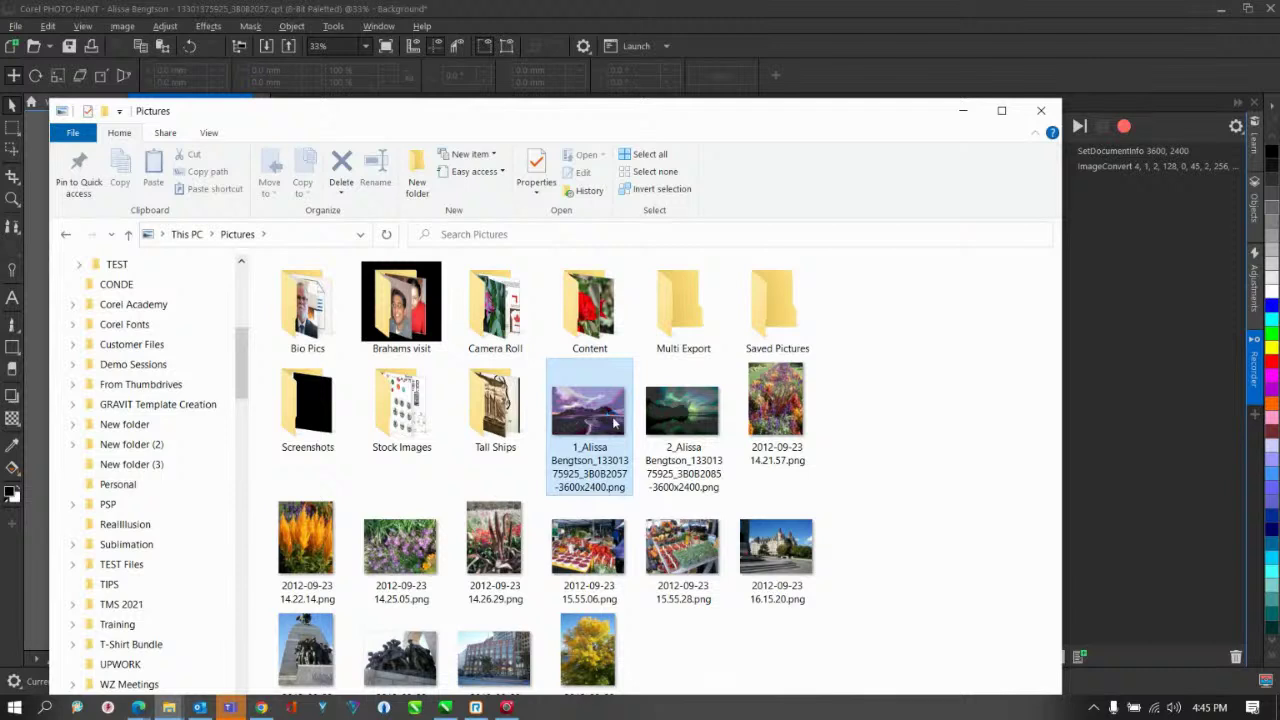
pyautogui.click(667, 424)
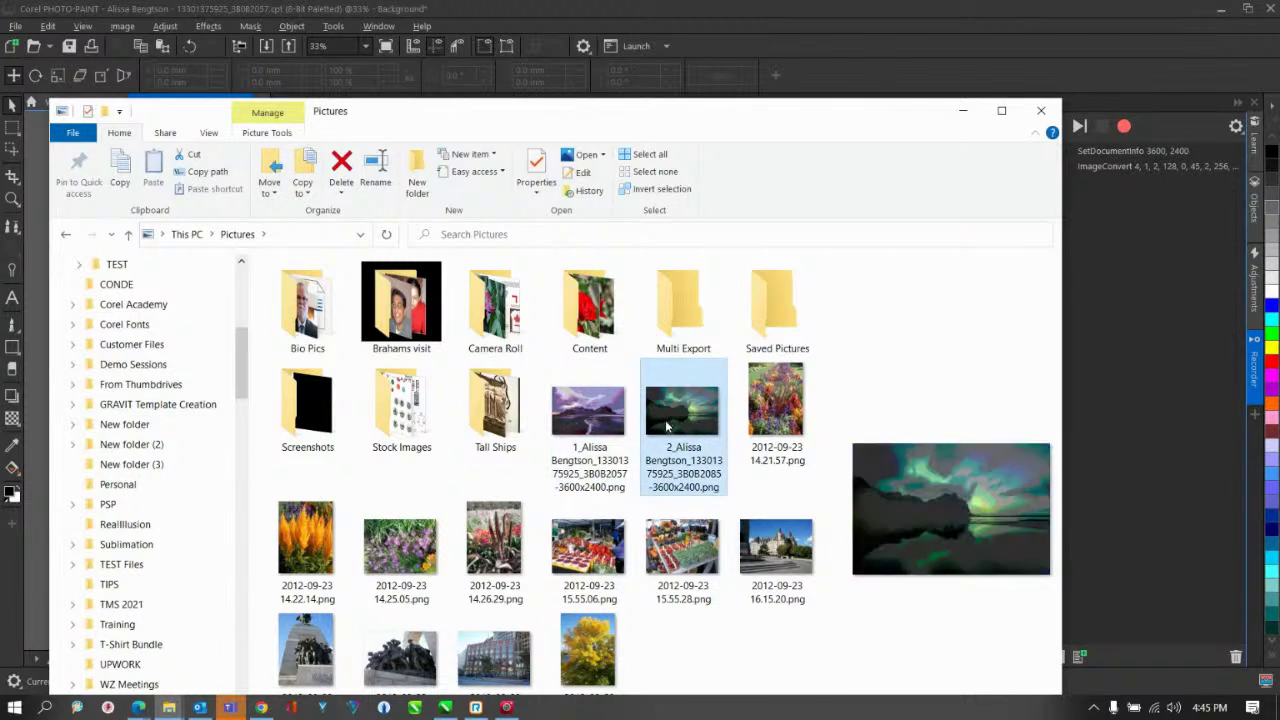
pyautogui.click(590, 418)
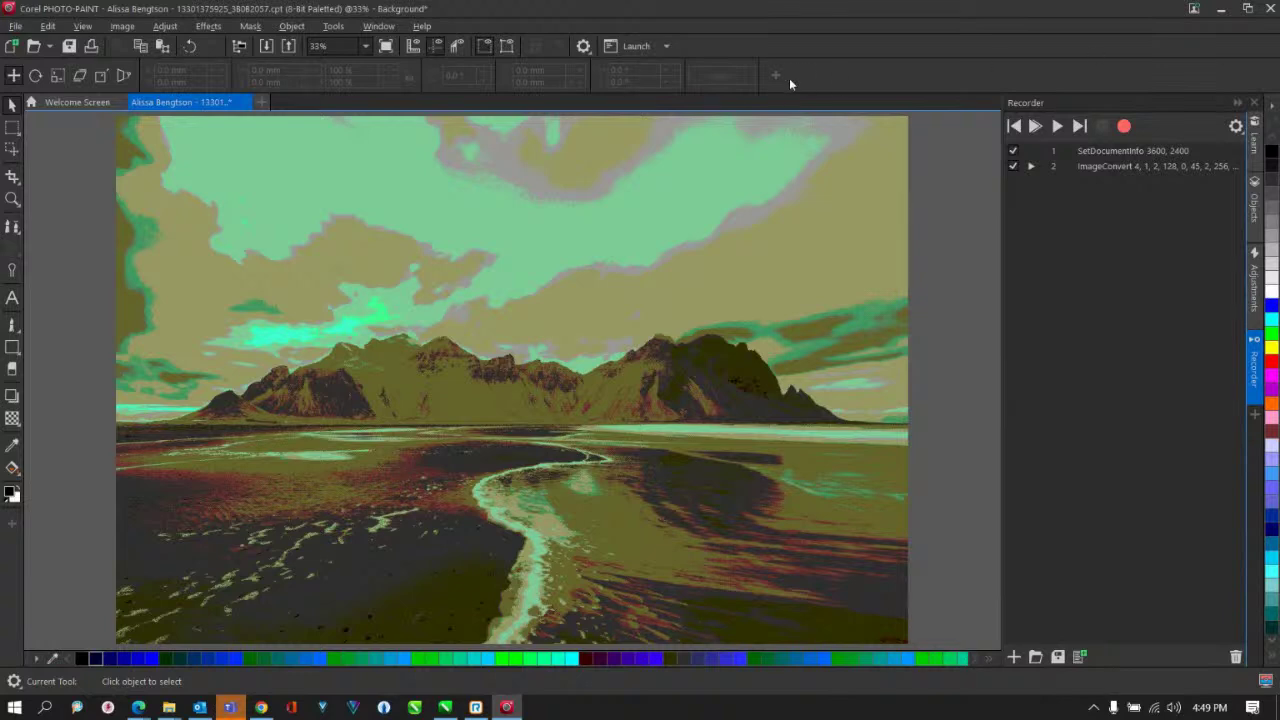
# Minimize PHOTO-PAINT and CorelDRAW, launch CorelDRAW Essentials 2021 from the desktop, and open Herbs.cdr
pyautogui.click(1220, 10)
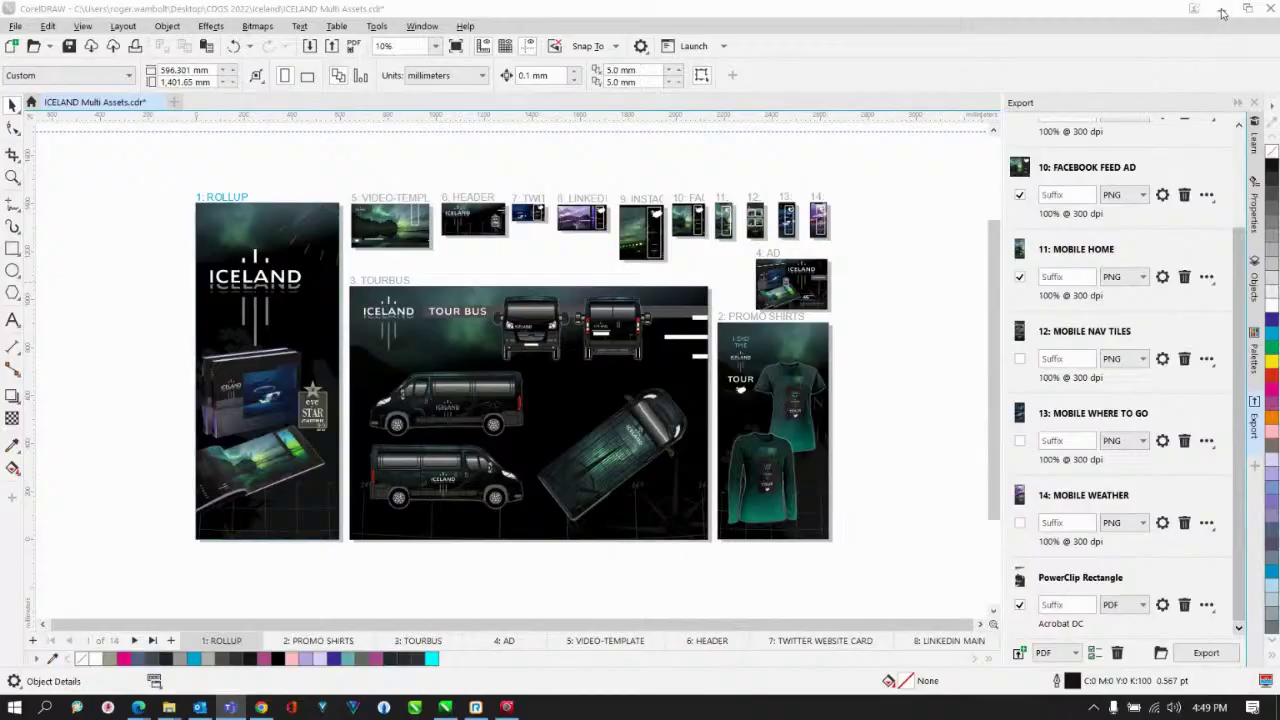
pyautogui.click(1220, 10)
pyautogui.moveTo(244, 17)
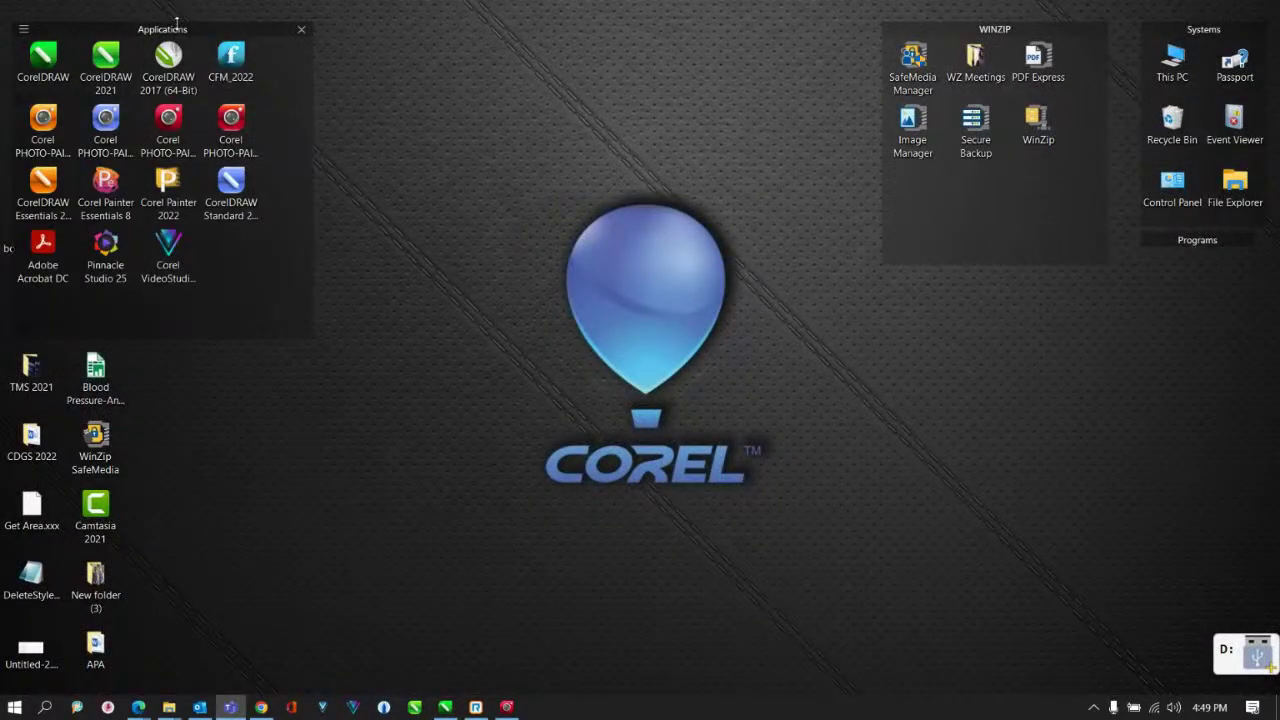
pyautogui.click(44, 187)
pyautogui.doubleClick(45, 182)
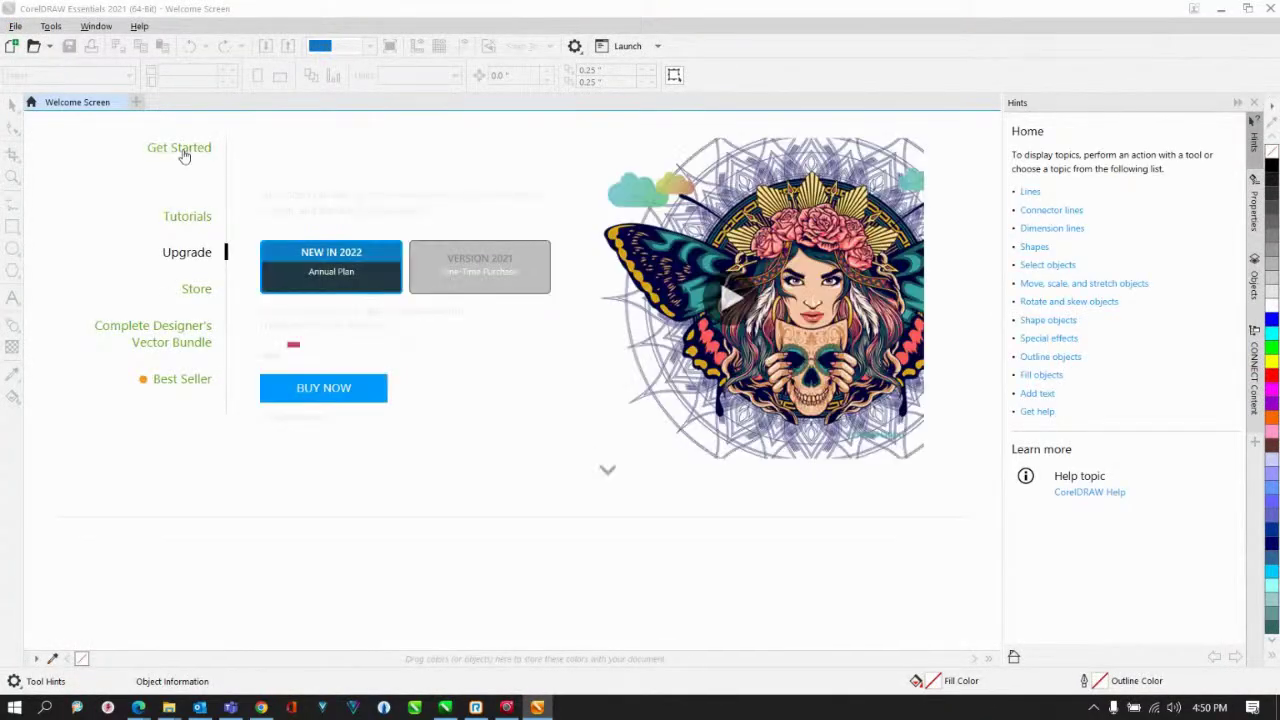
pyautogui.click(182, 149)
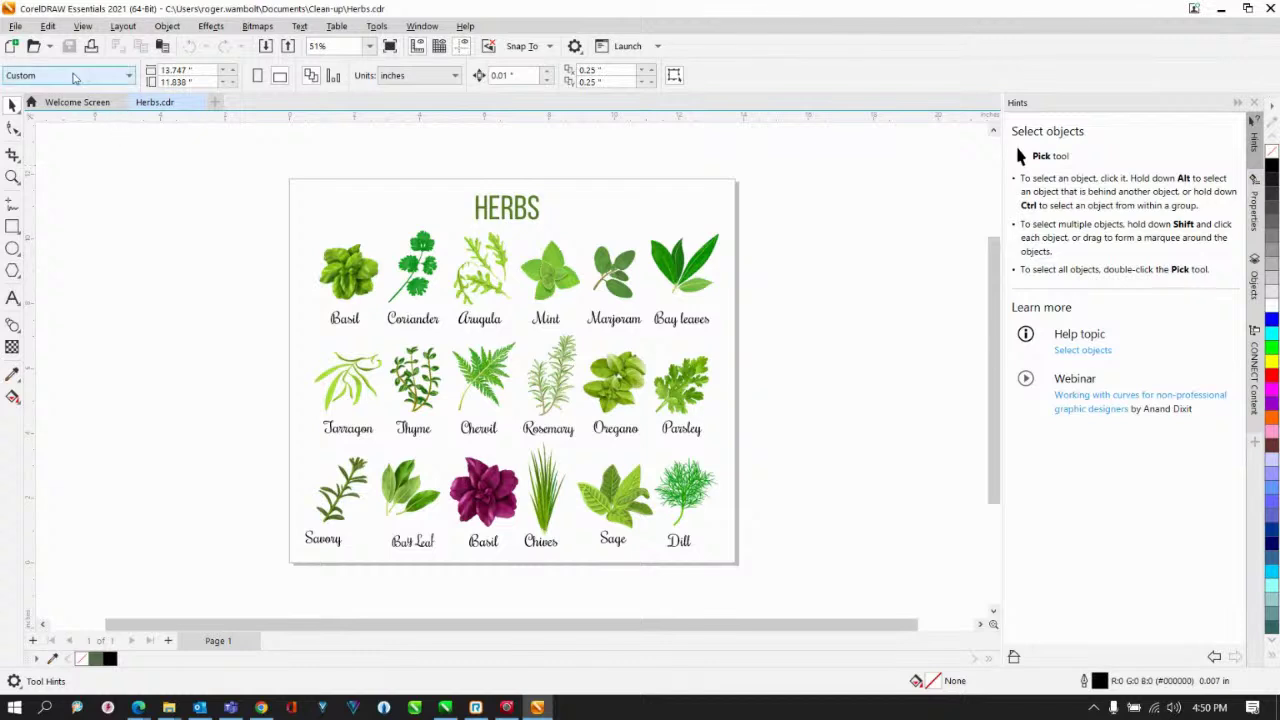
# Start printing the Herbs document, dismissing the printer message, and examine the general and layout print settings
pyautogui.click(91, 47)
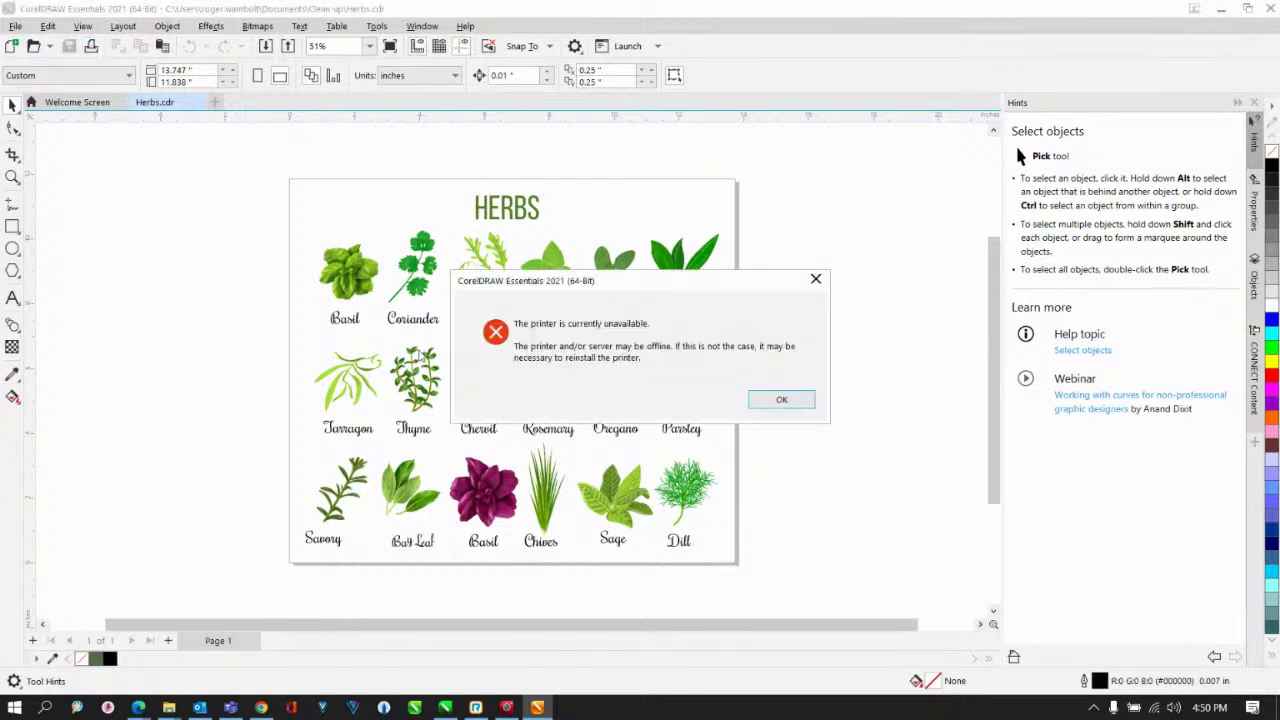
pyautogui.click(786, 401)
pyautogui.hotkey('ctrl', 'p')
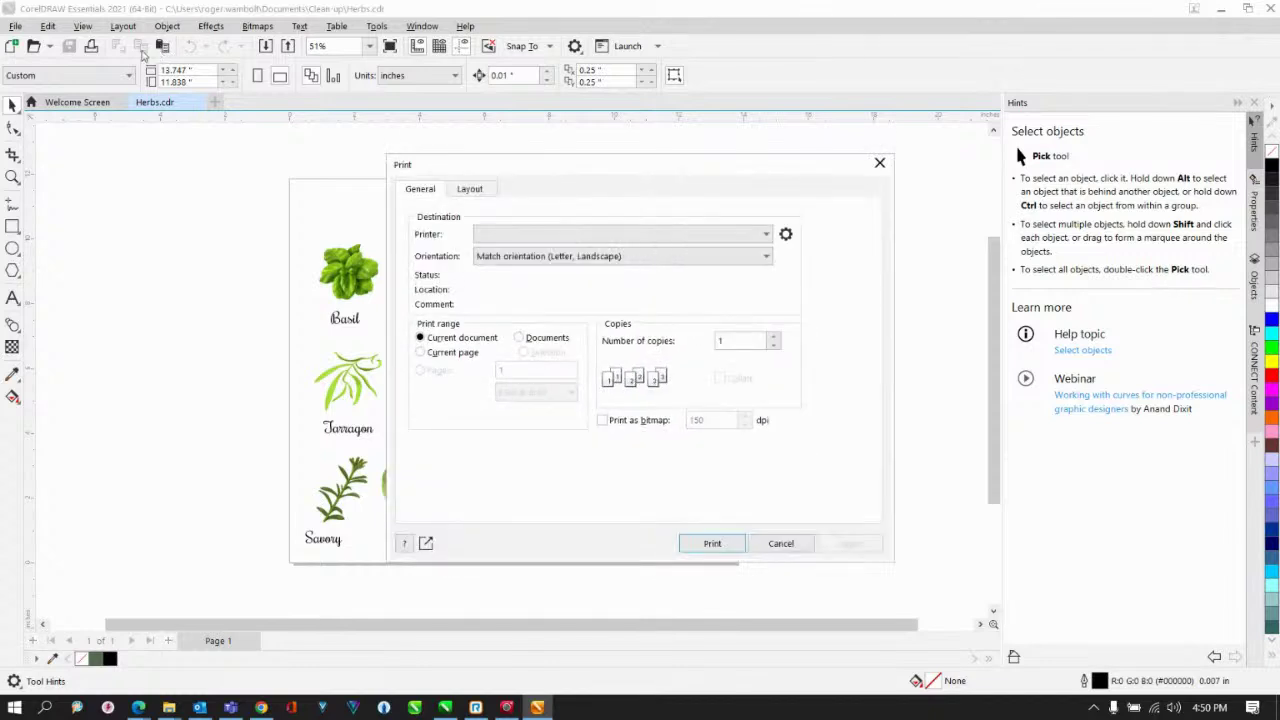
pyautogui.moveTo(543, 174); pyautogui.dragTo(467, 140)
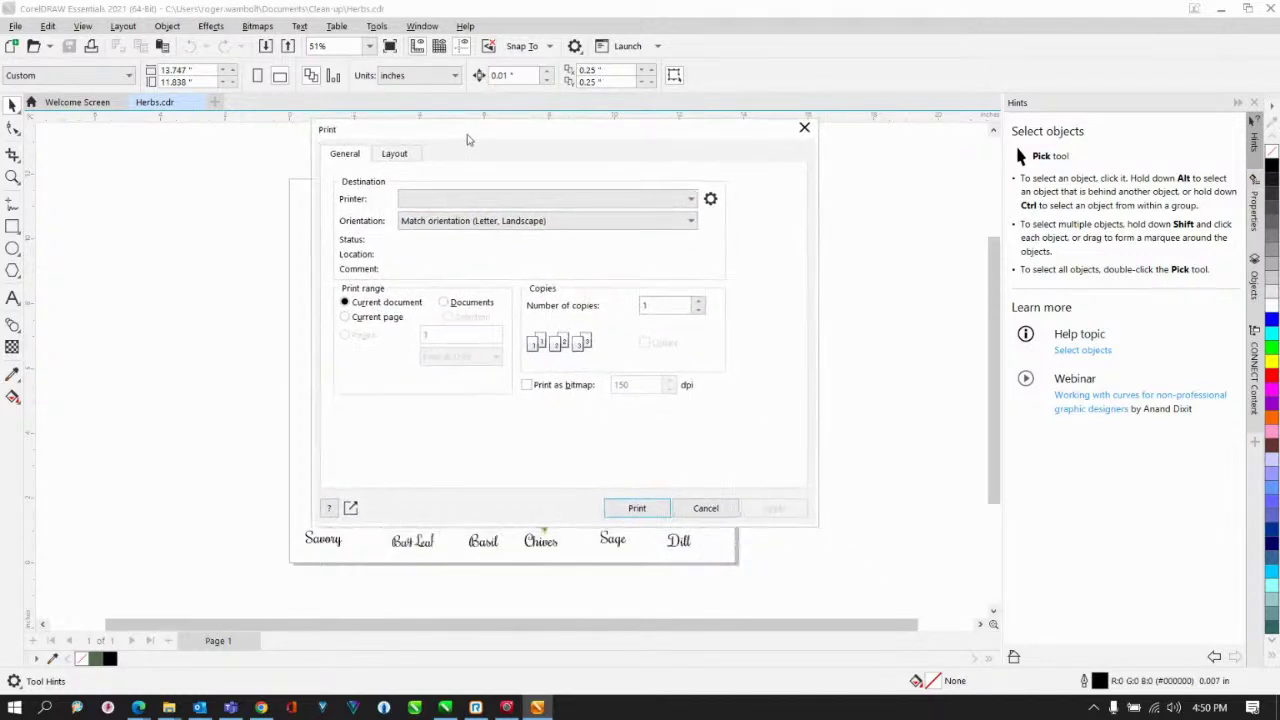
pyautogui.click(391, 157)
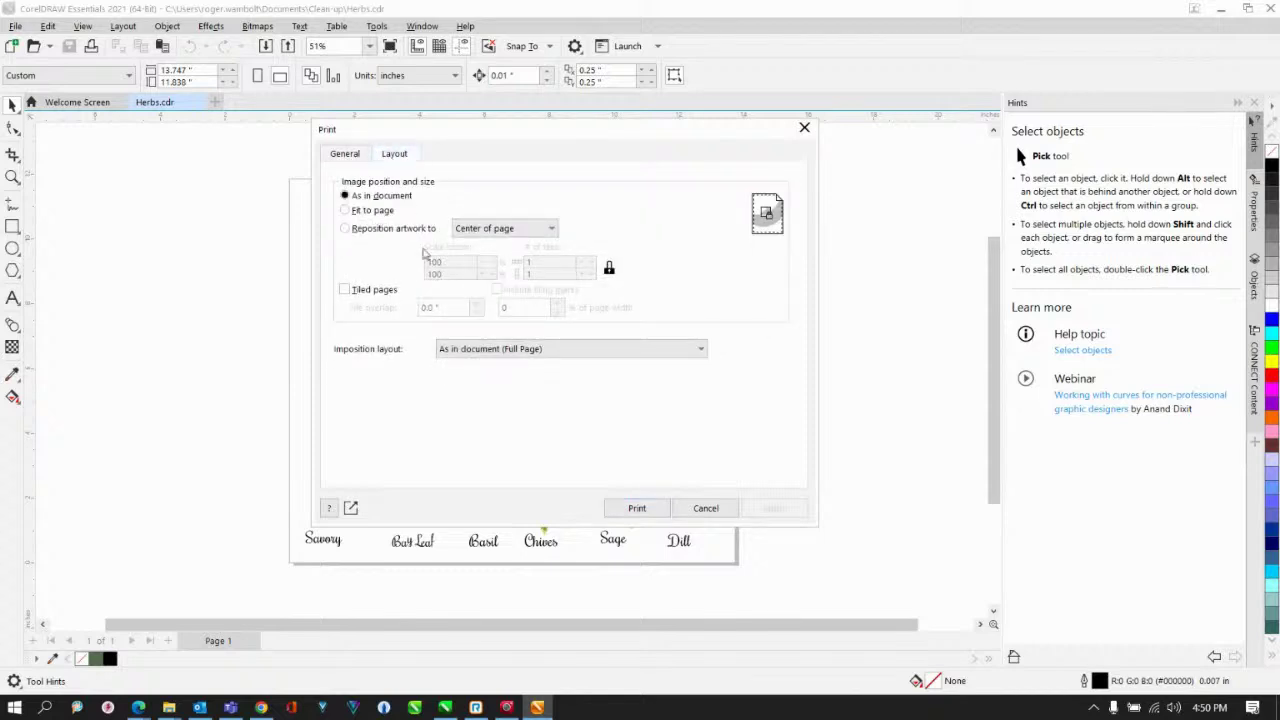
pyautogui.click(341, 157)
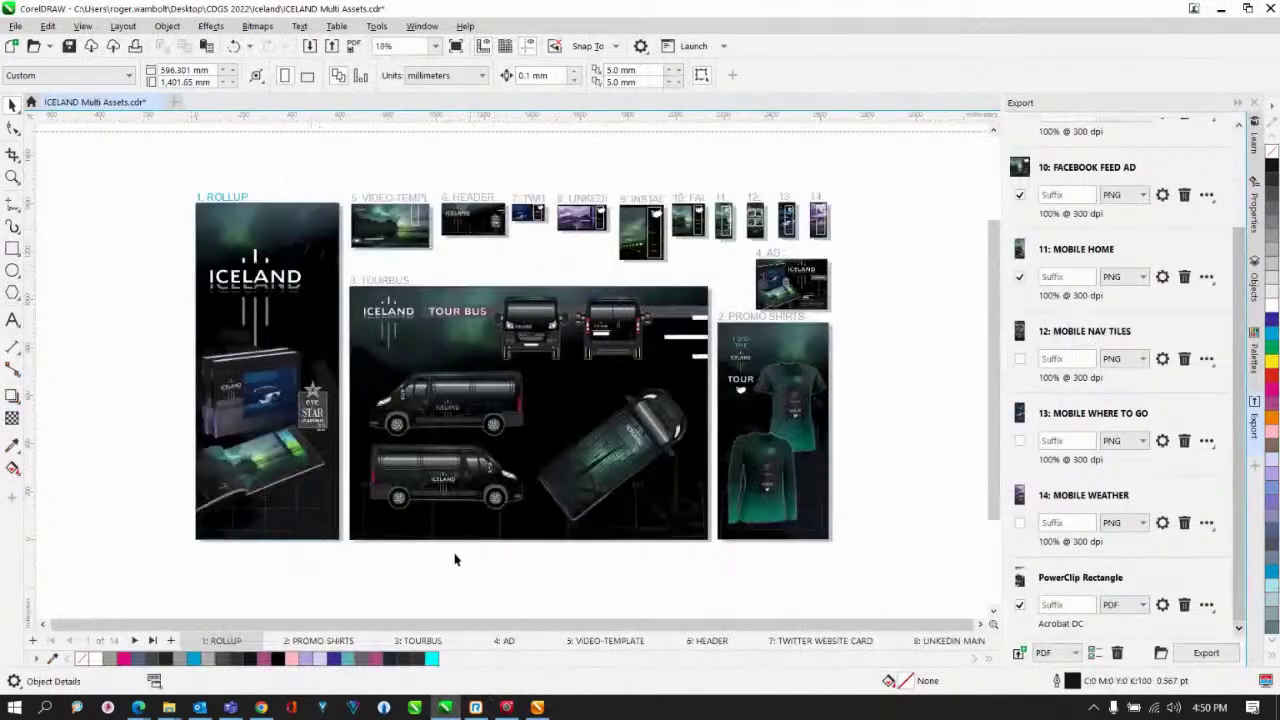
# Switch to CorelDRAW and examine the layout print settings for the ICELAND Multi Assets document, leaving without printing
pyautogui.click(135, 46)
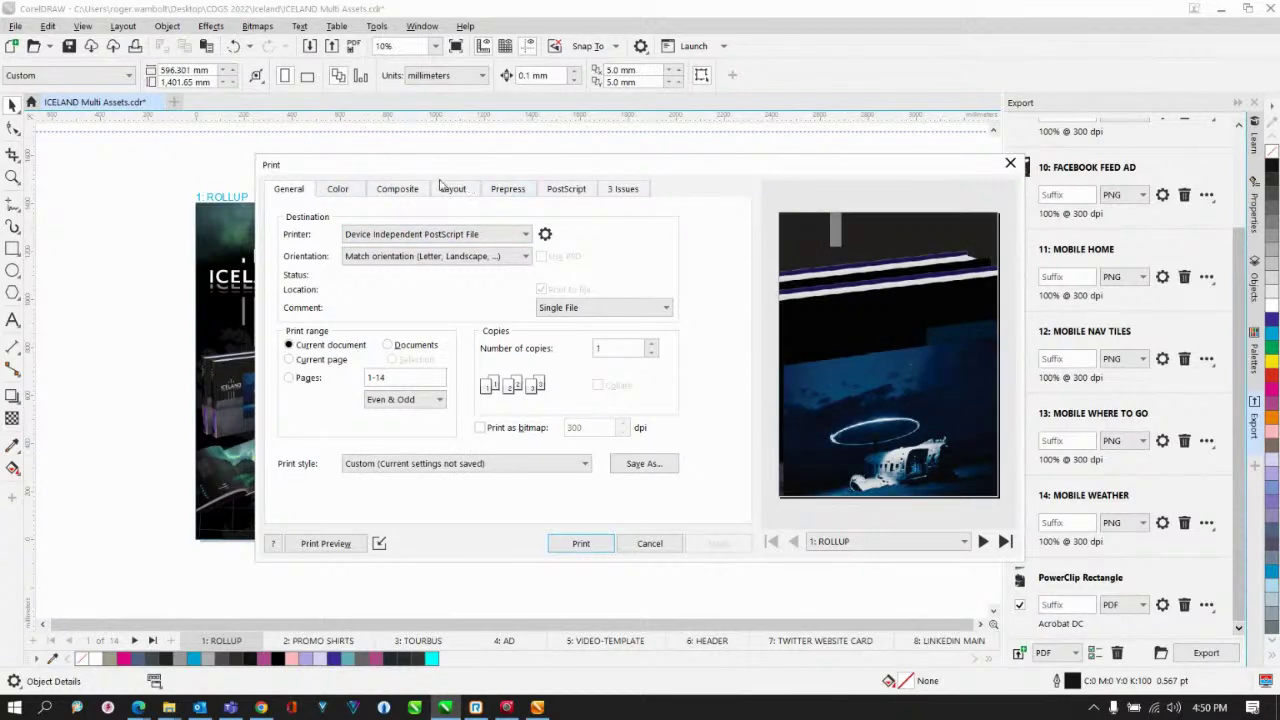
pyautogui.click(453, 190)
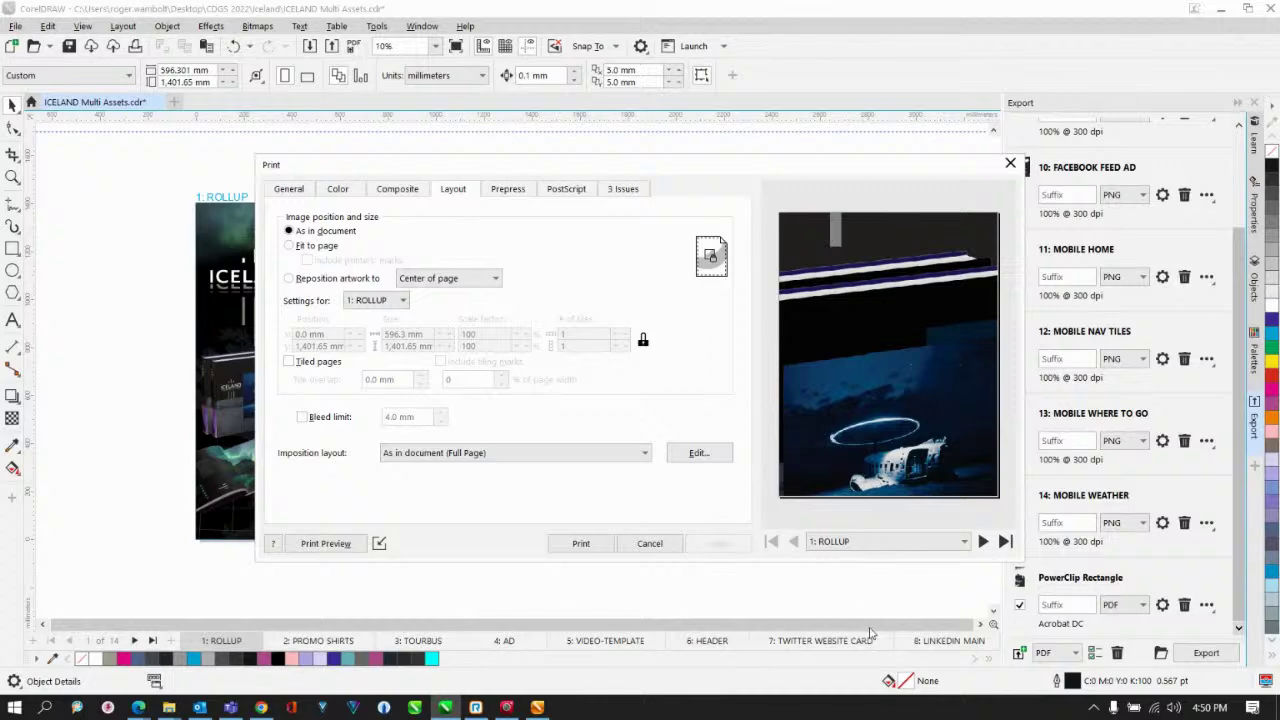
pyautogui.click(1010, 165)
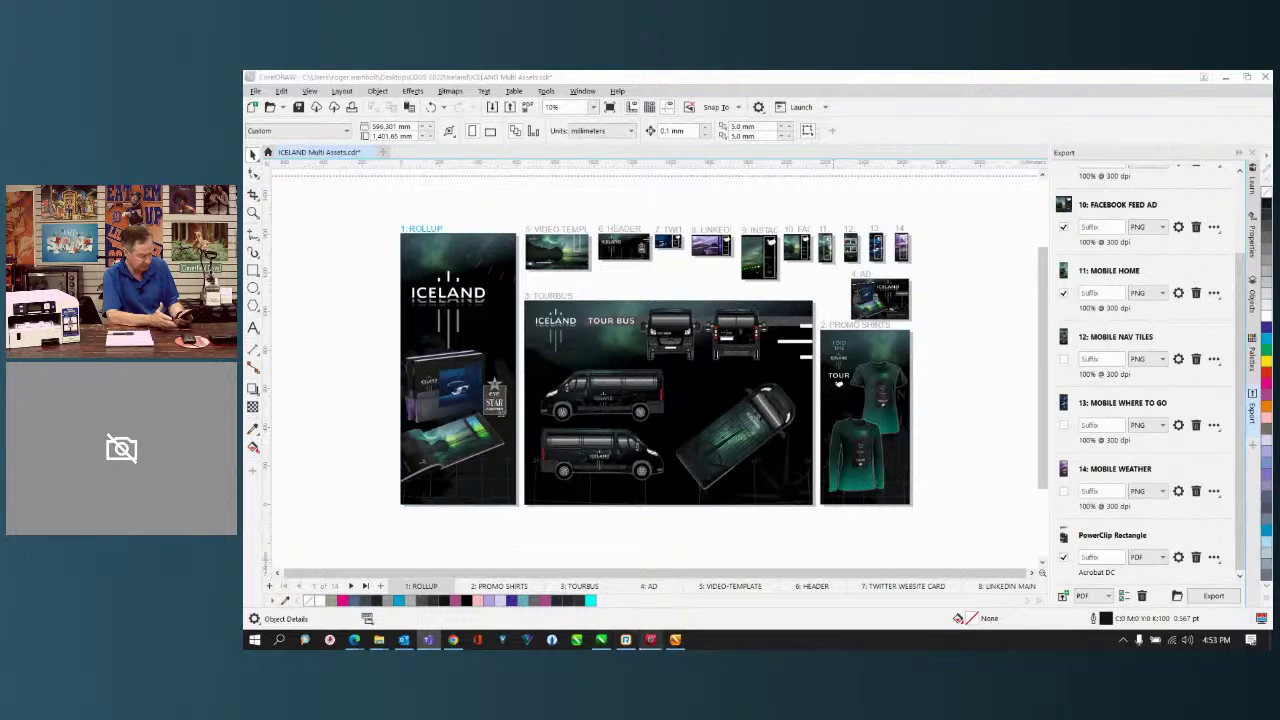
# Switch to Chrome to view the graphics tutorials page of the Corel Discovery Center
pyautogui.click(454, 641)
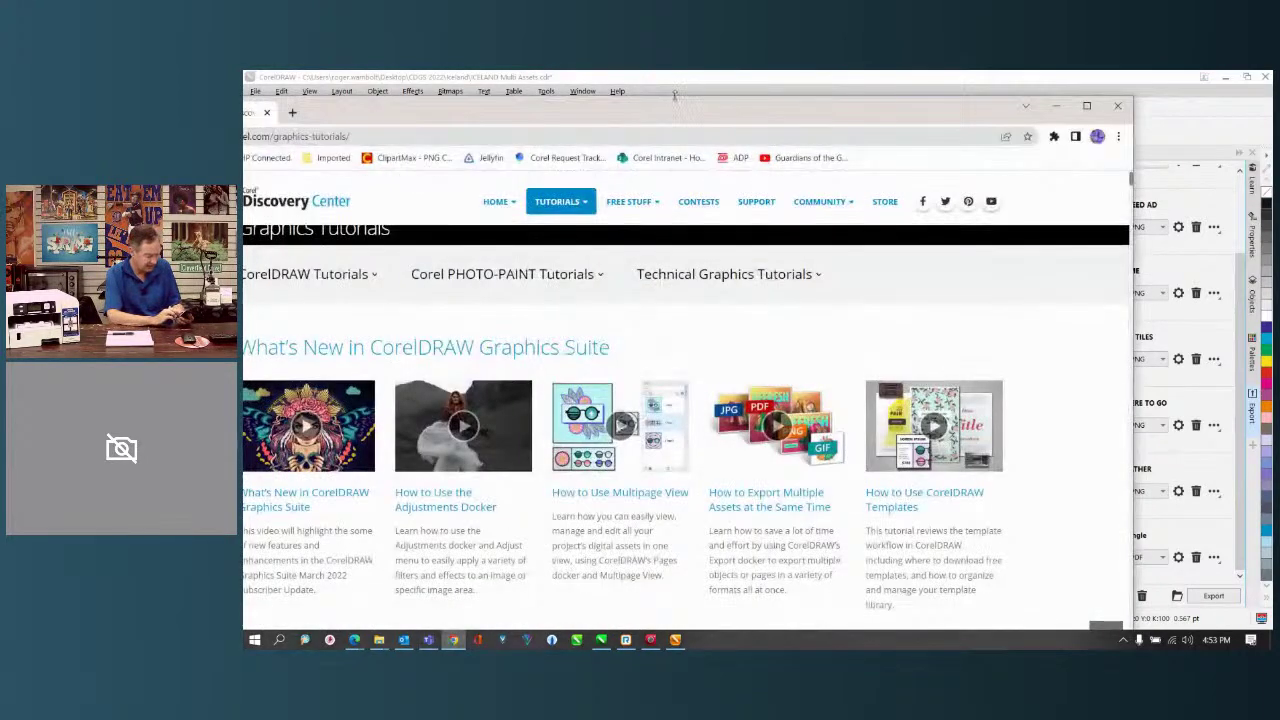
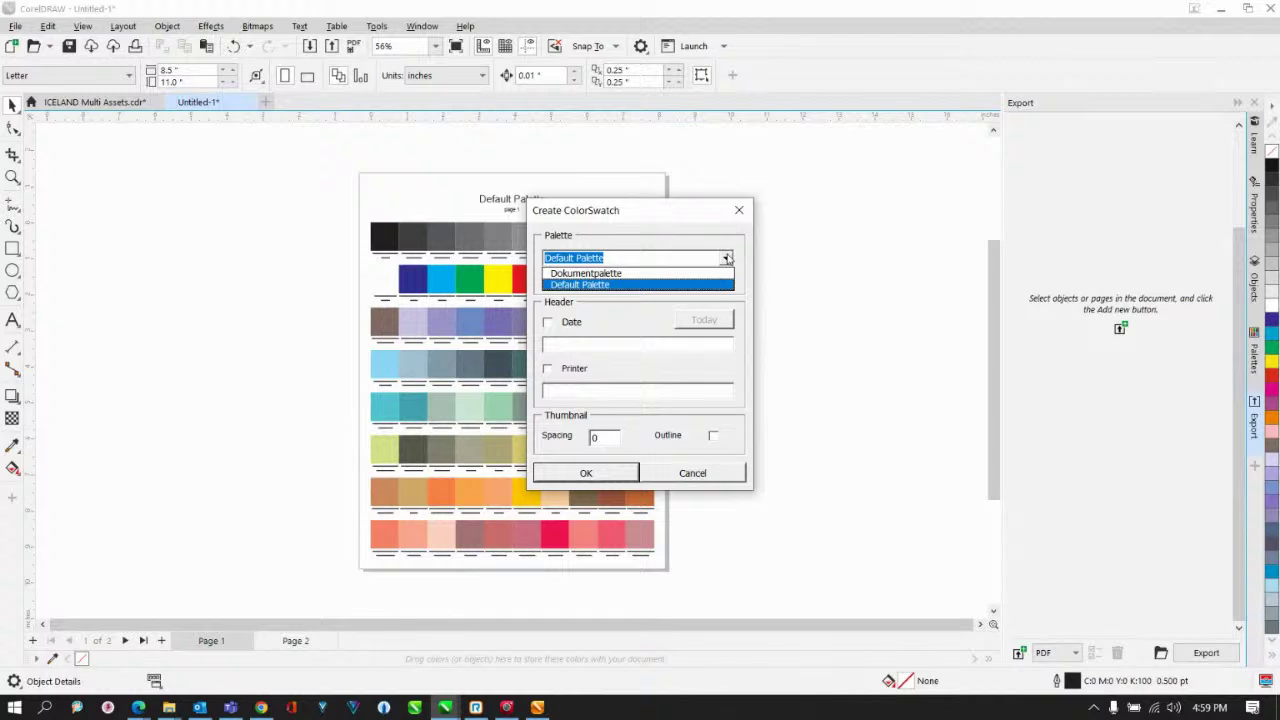
# Cancel creating another color swatch chart and examine the Default Palette swatches and their CMYK labels on both pages
pyautogui.click(284, 391)
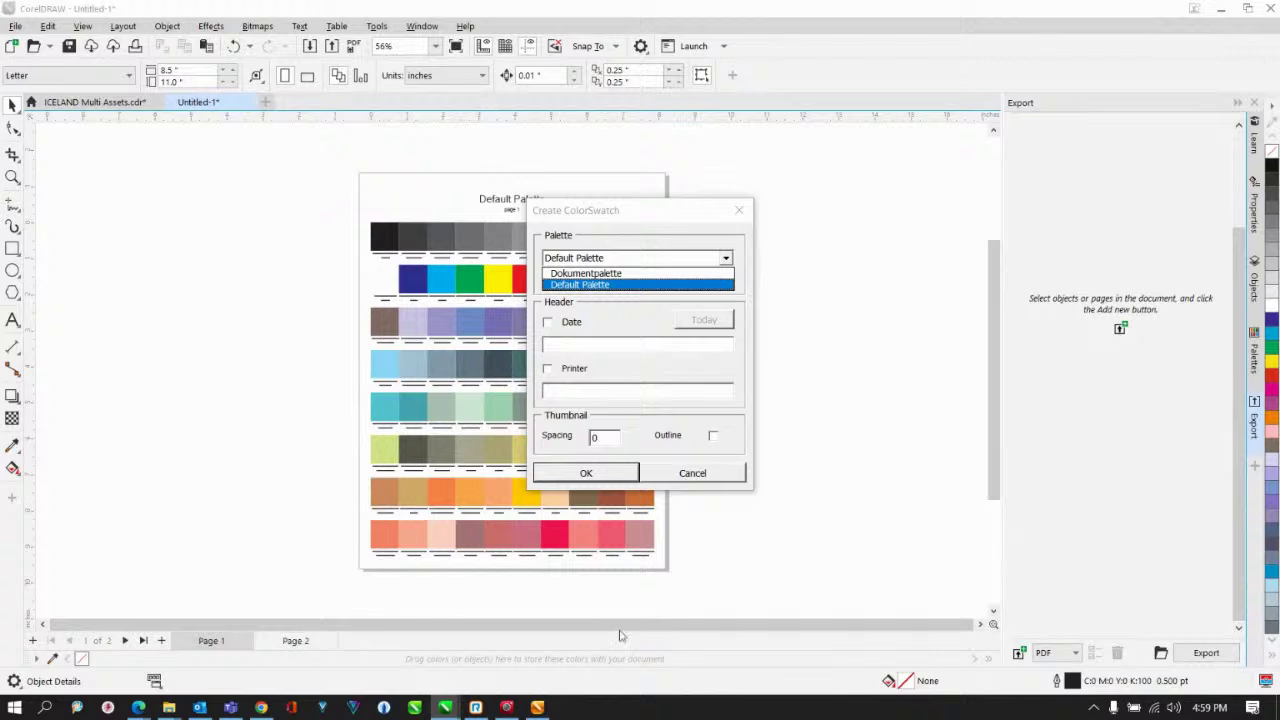
pyautogui.click(722, 479)
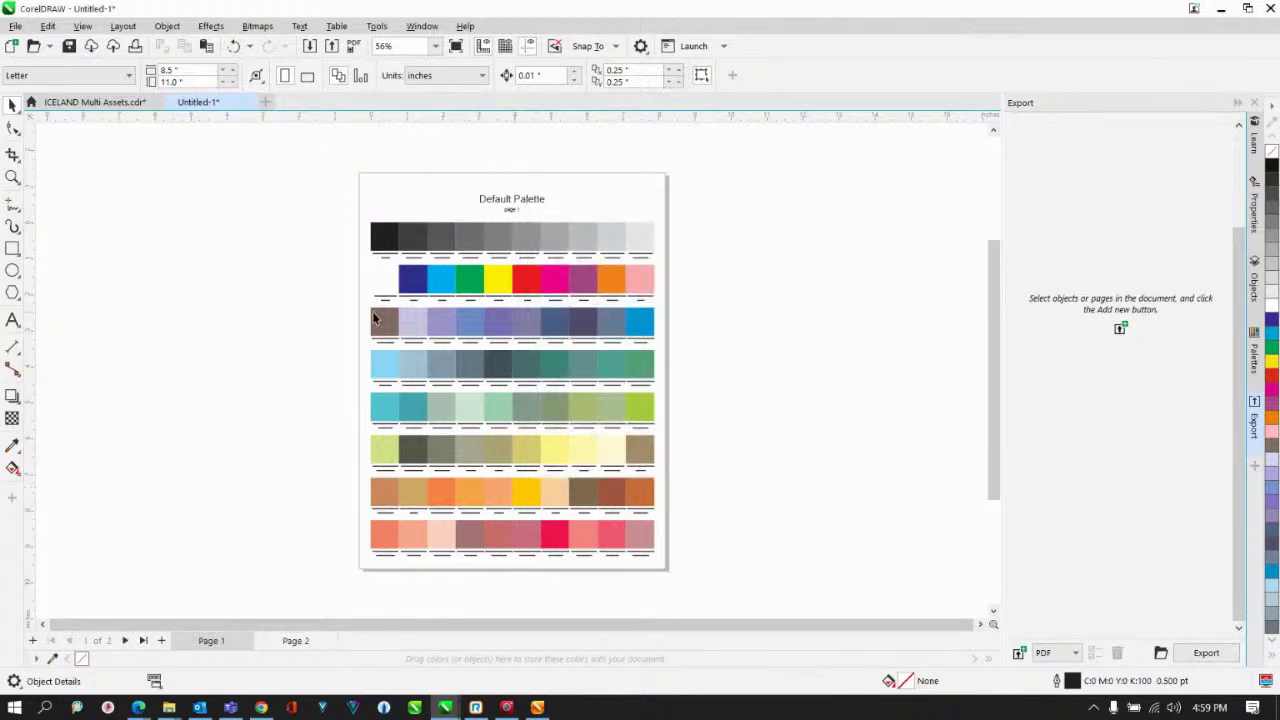
pyautogui.click(298, 645)
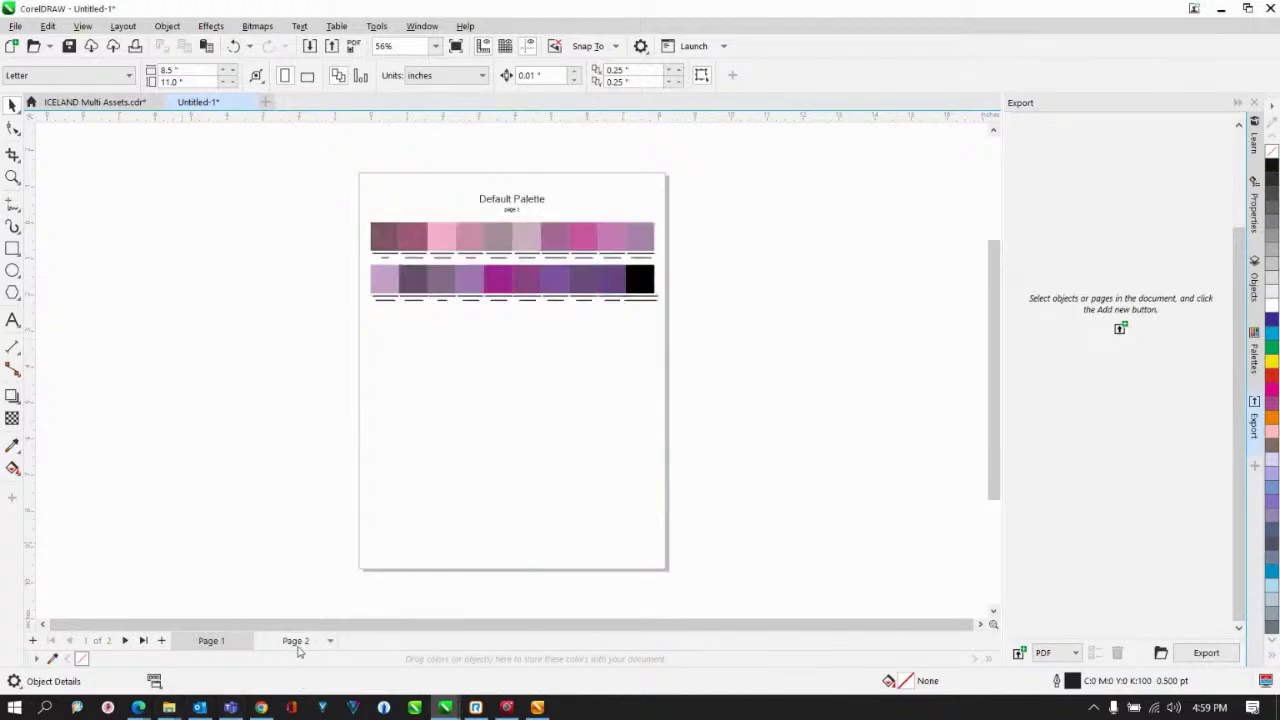
pyautogui.click(213, 641)
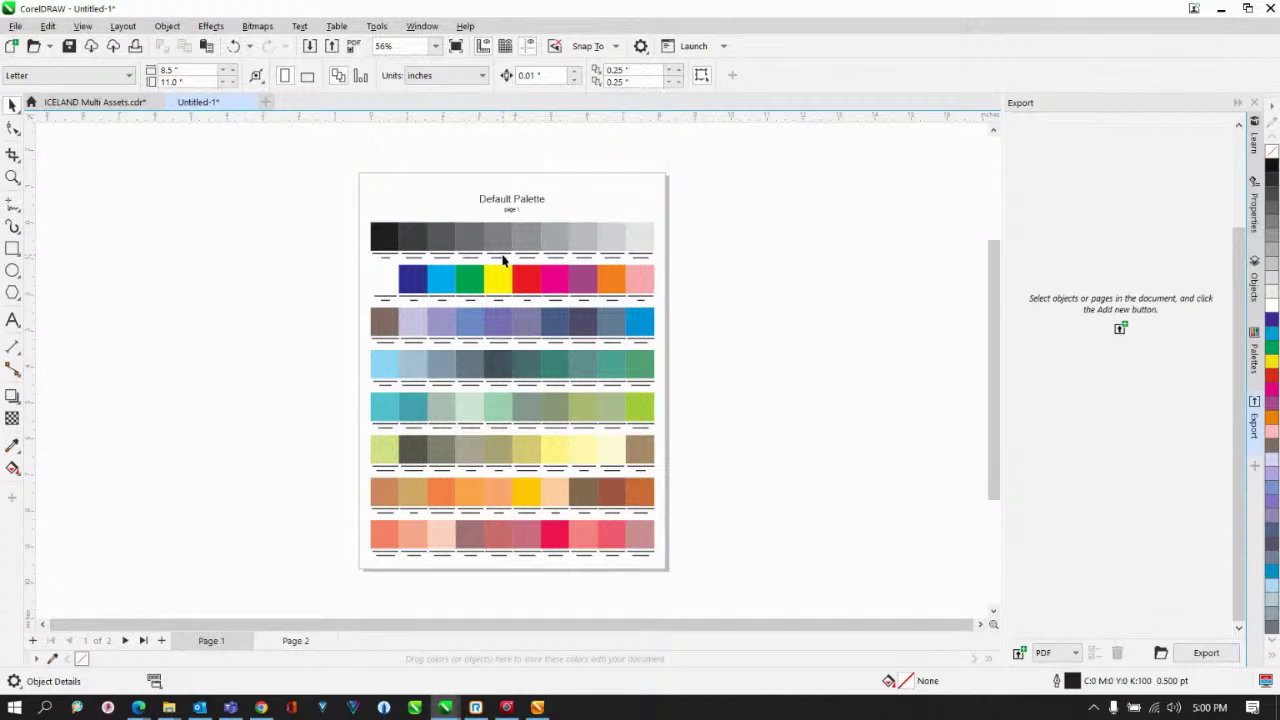
pyautogui.scroll(5, 503, 258)
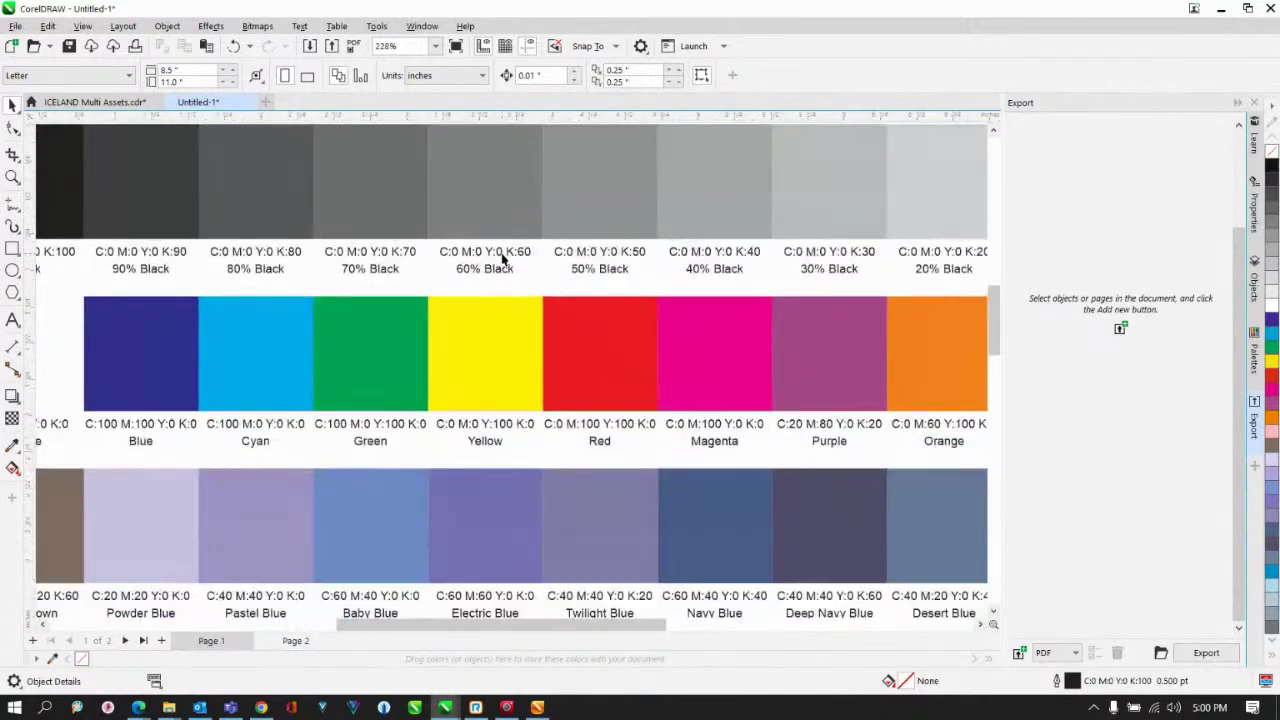
pyautogui.scroll(2, 500, 258)
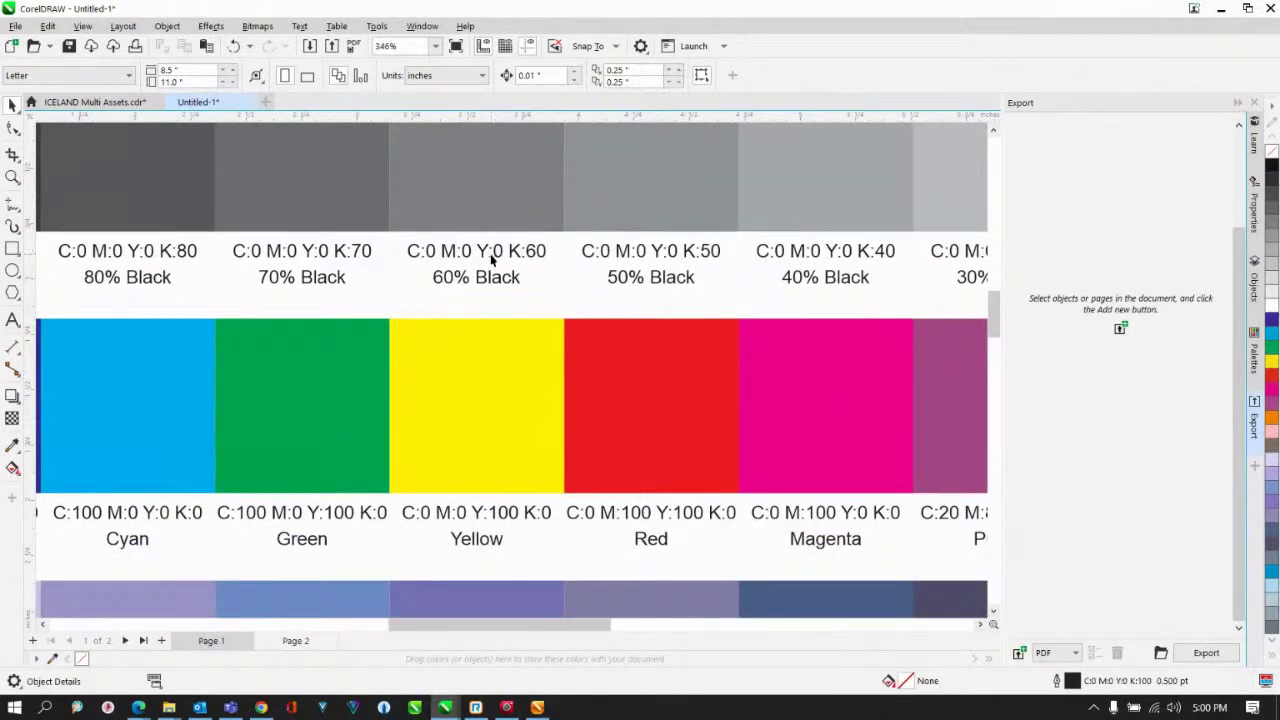
pyautogui.scroll(-3, 490, 258)
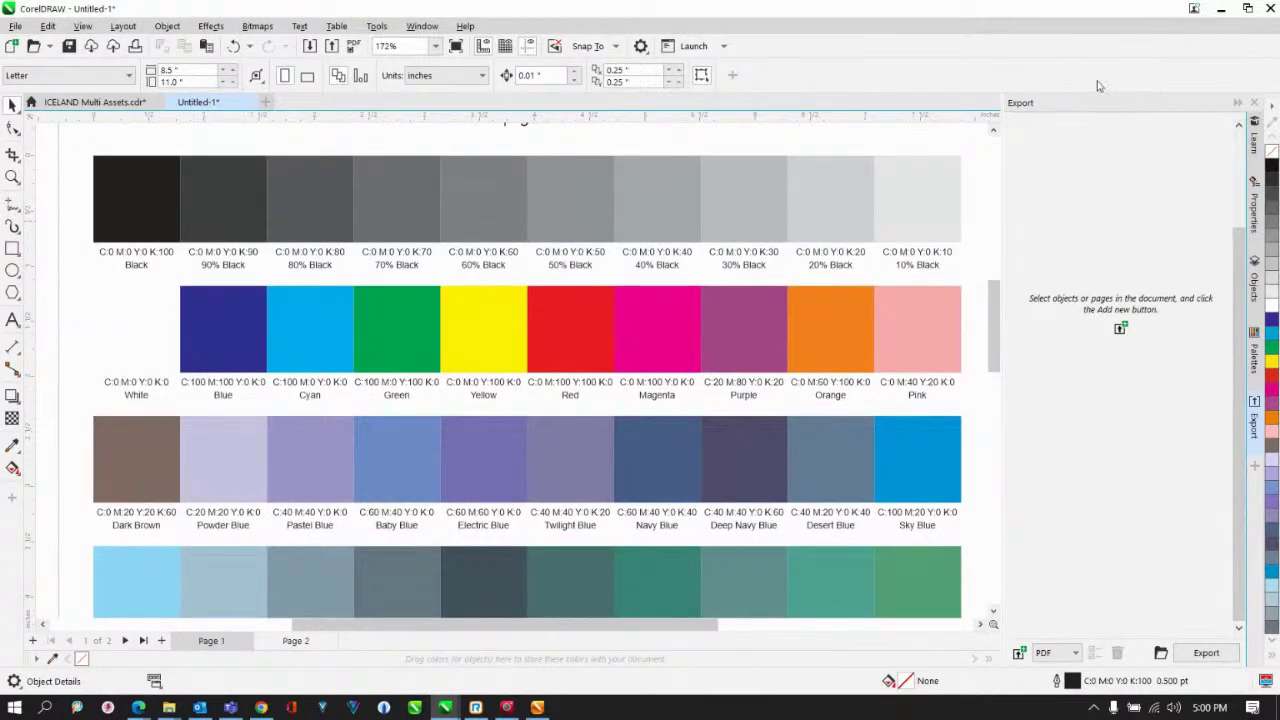
# Turn off the display of the Palettes docker
pyautogui.click(422, 26)
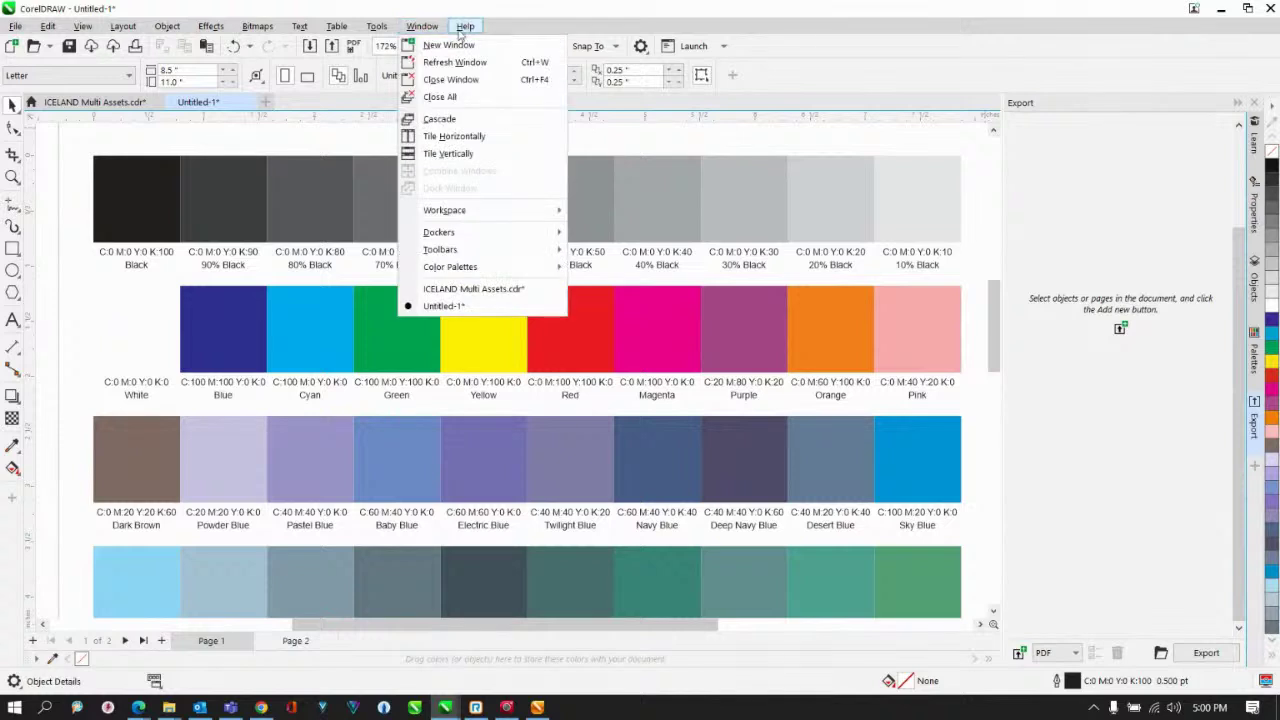
pyautogui.press('Escape')
pyautogui.click(422, 26)
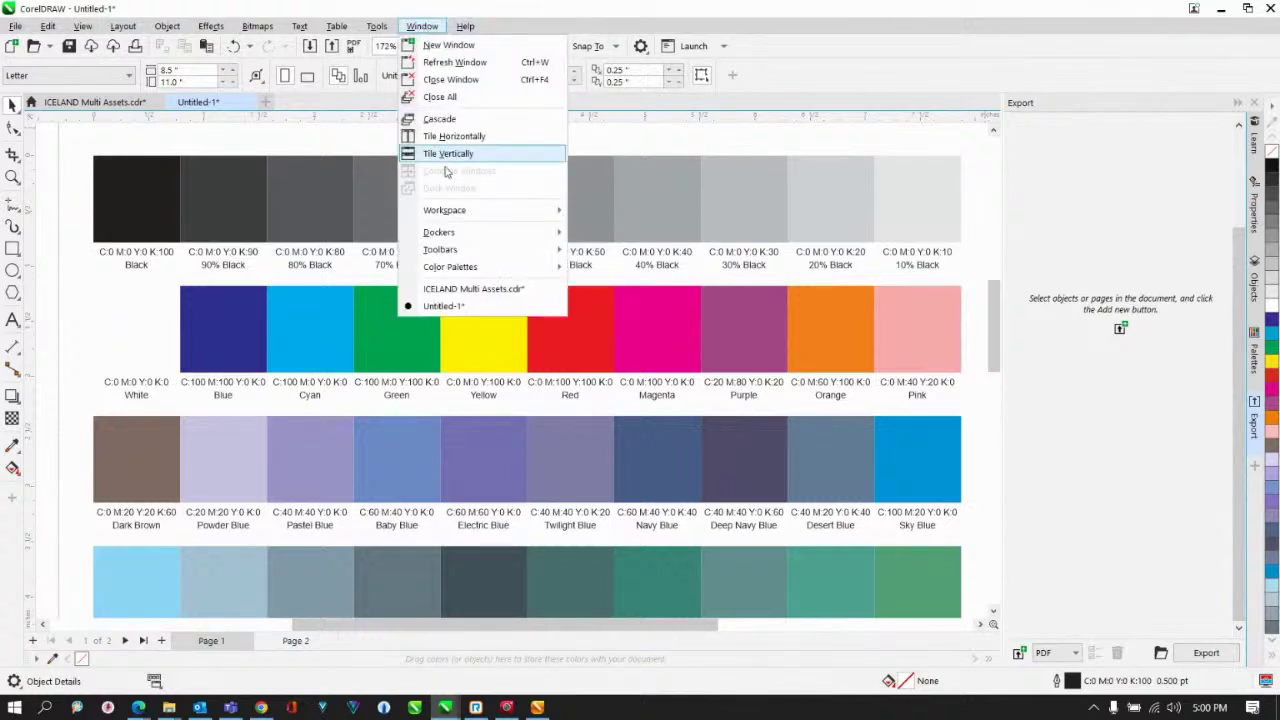
pyautogui.moveTo(463, 268)
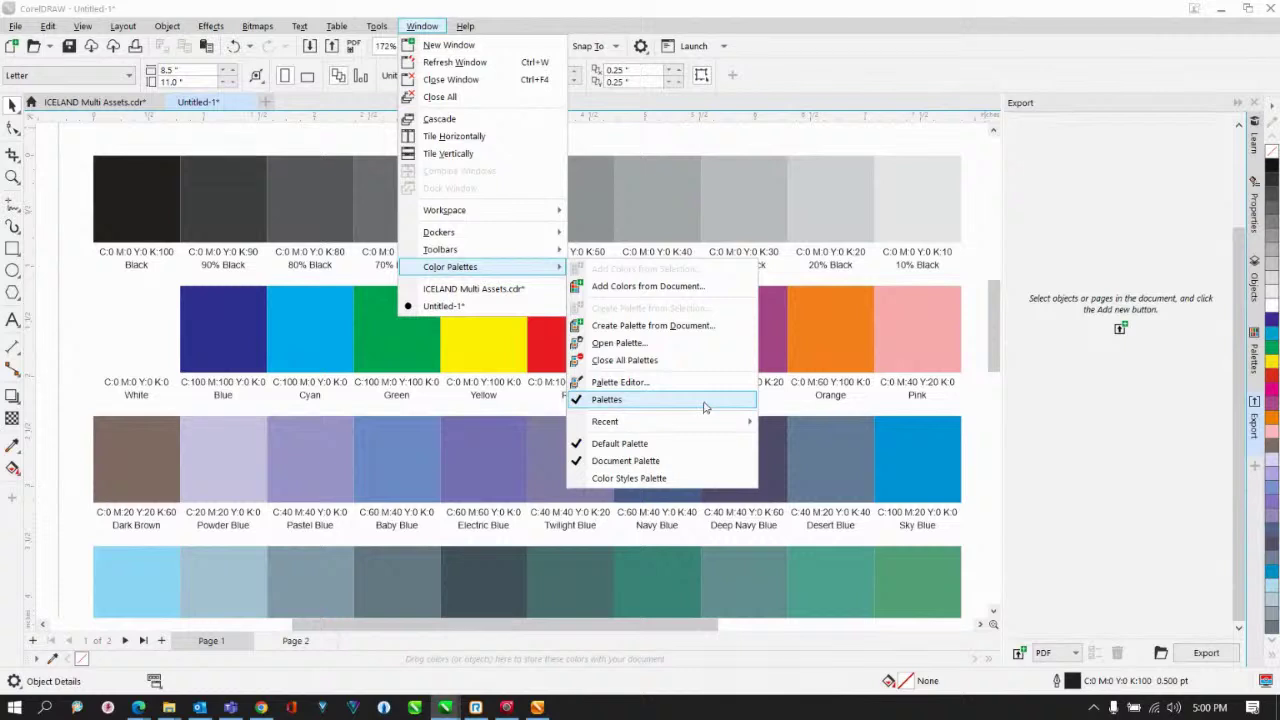
pyautogui.click(632, 400)
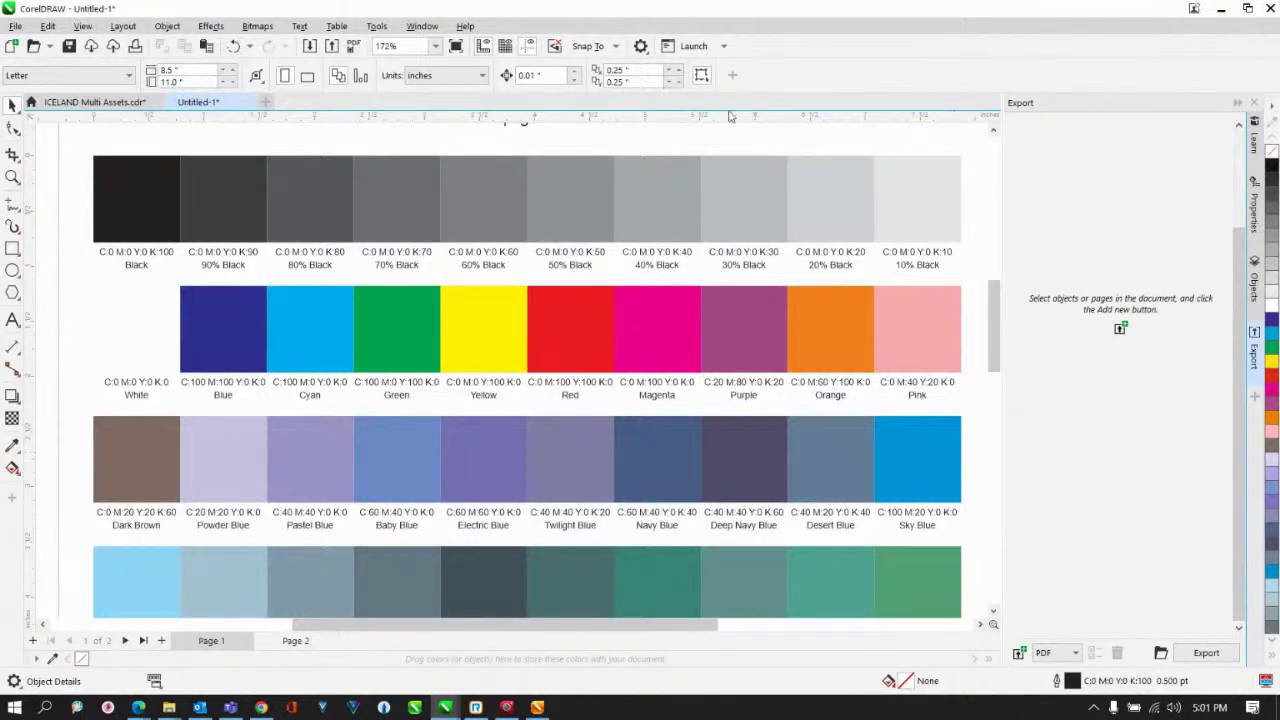
# Select the 80% Black swatch on page 1 and examine the chart's color names and CMYK values
pyautogui.click(378, 27)
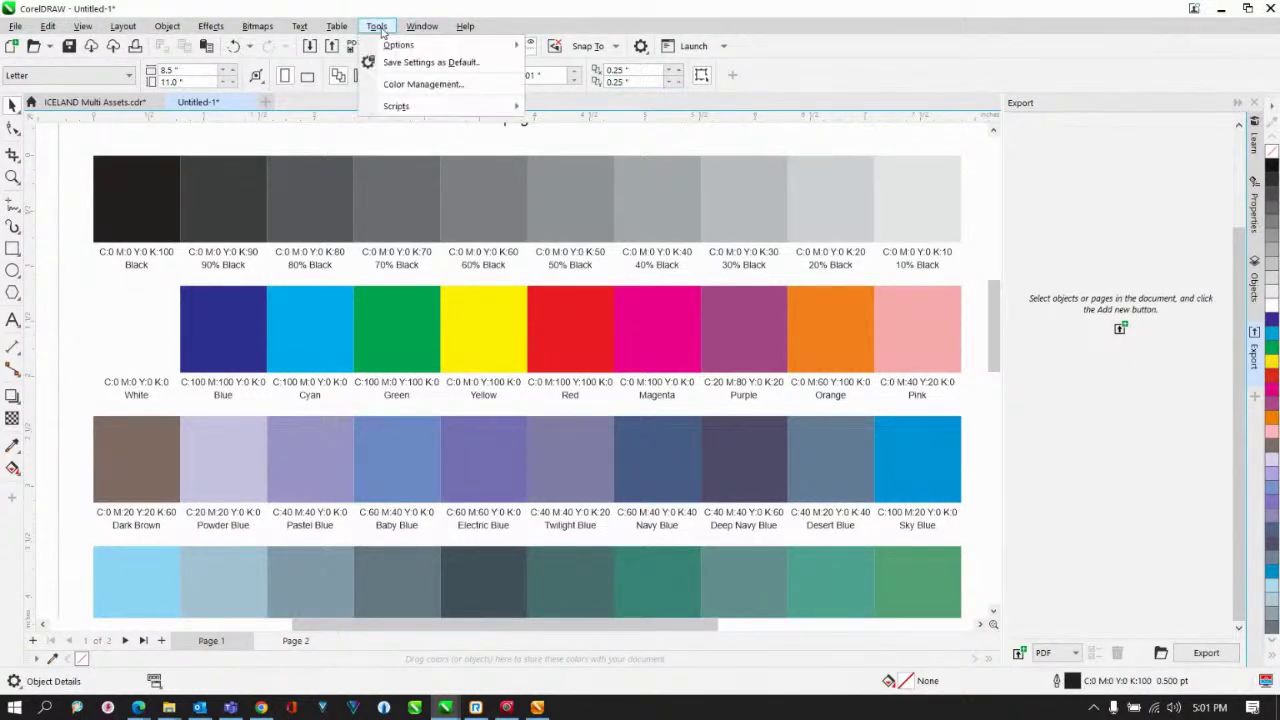
pyautogui.click(315, 242)
pyautogui.scroll(-2, 323, 294)
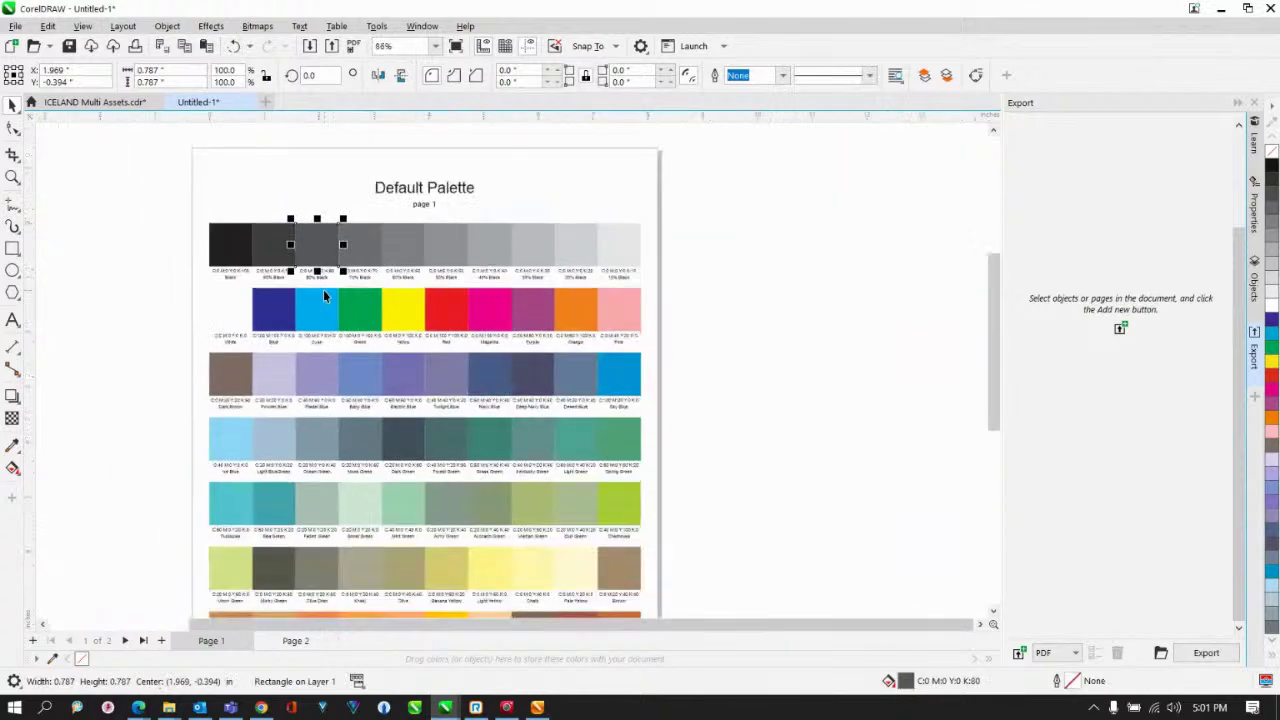
pyautogui.scroll(2, 221, 279)
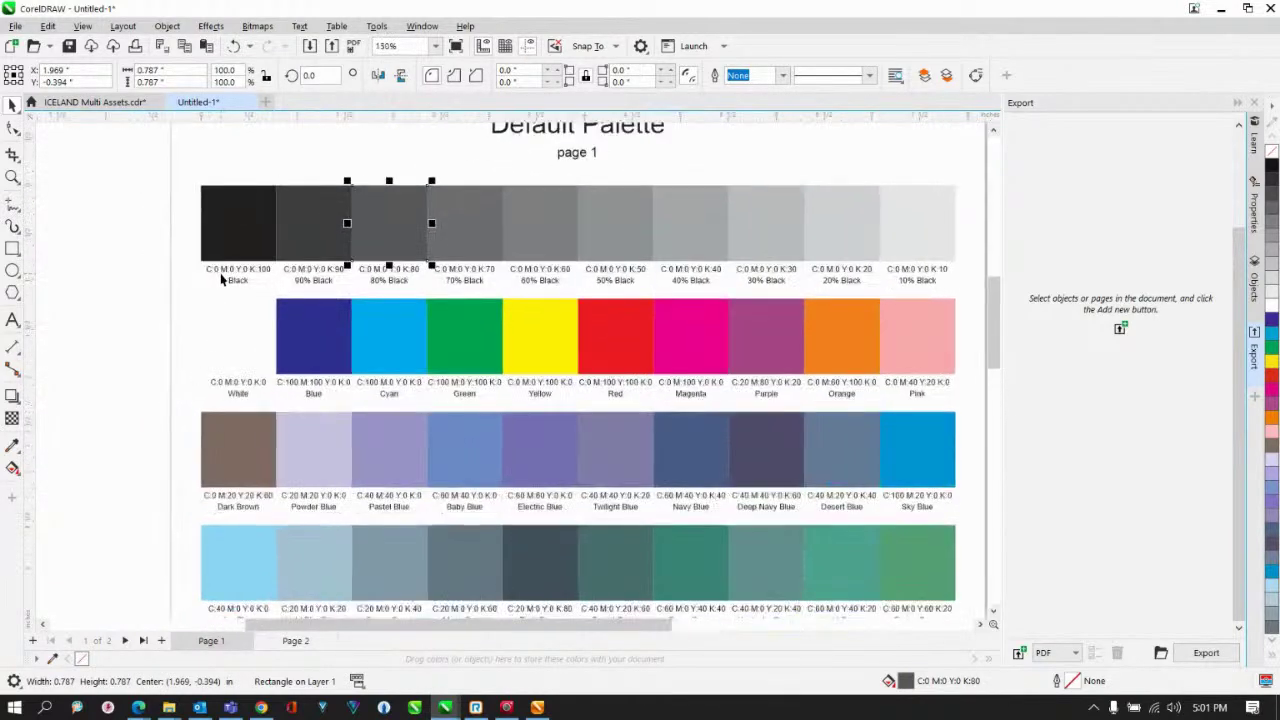
# Show the Palettes docker and turn on the RGB Palette from the palette libraries
pyautogui.click(381, 30)
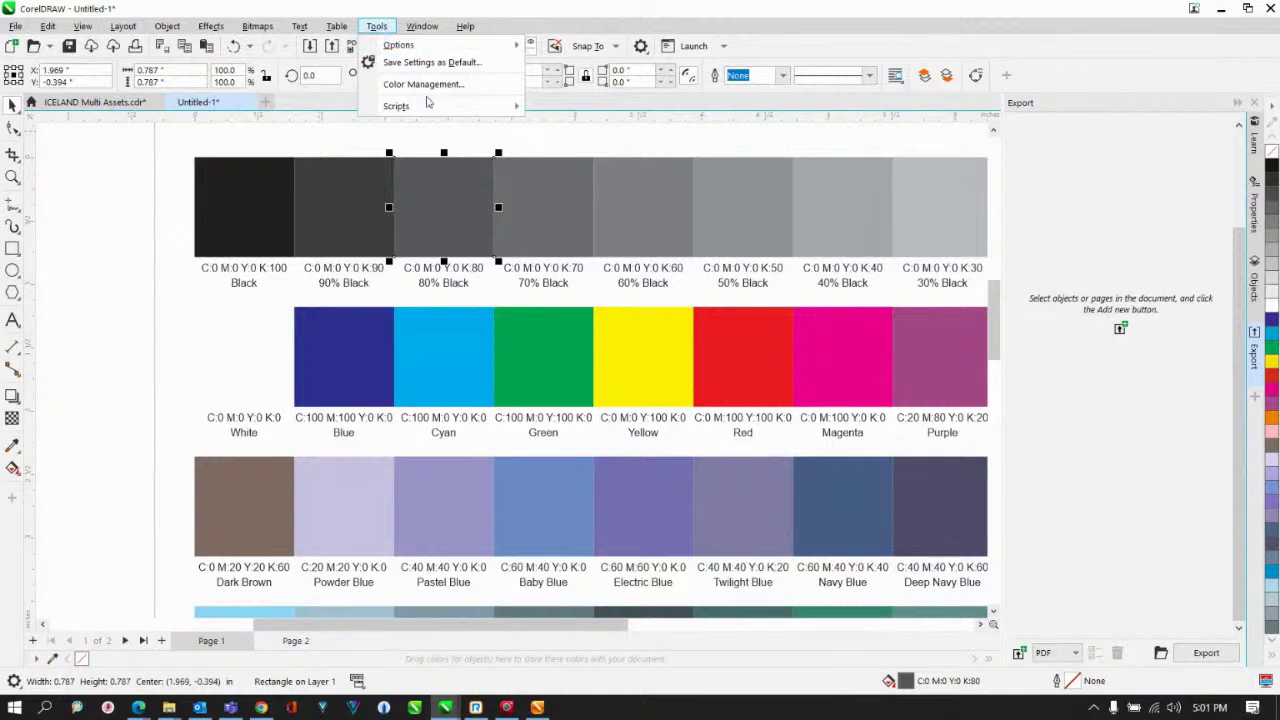
pyautogui.click(420, 30)
pyautogui.click(420, 30)
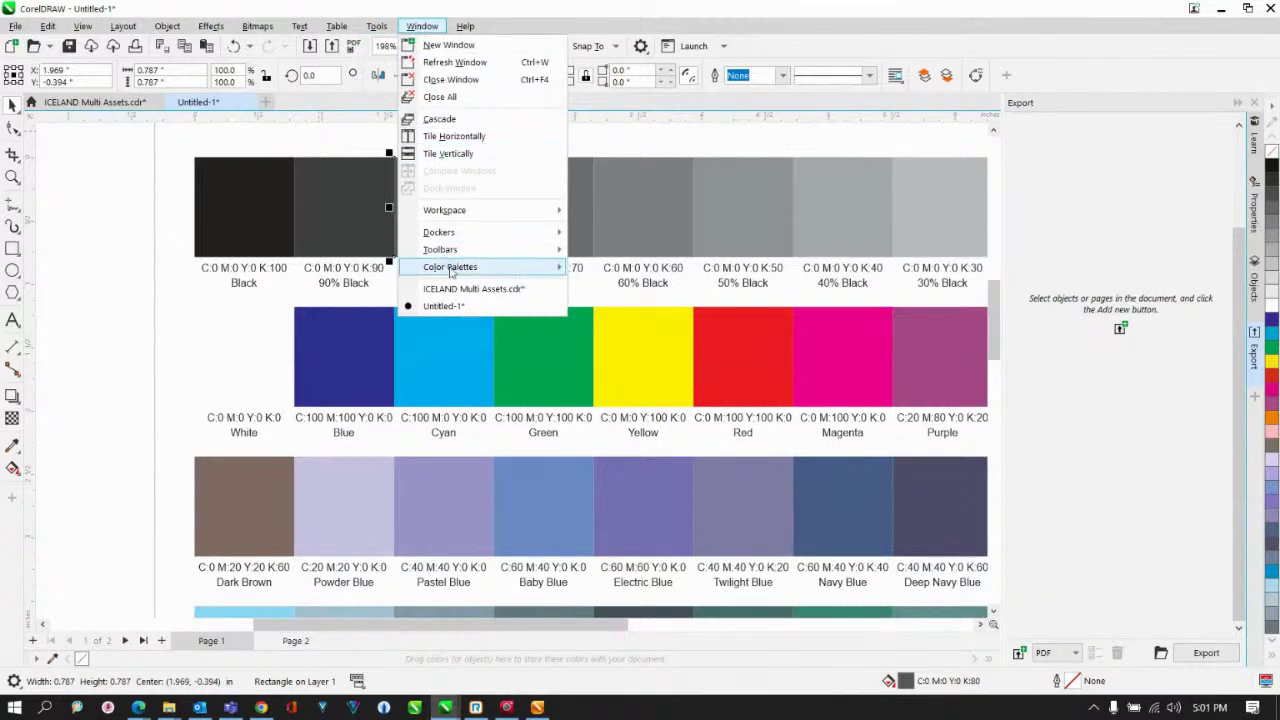
pyautogui.moveTo(450, 238)
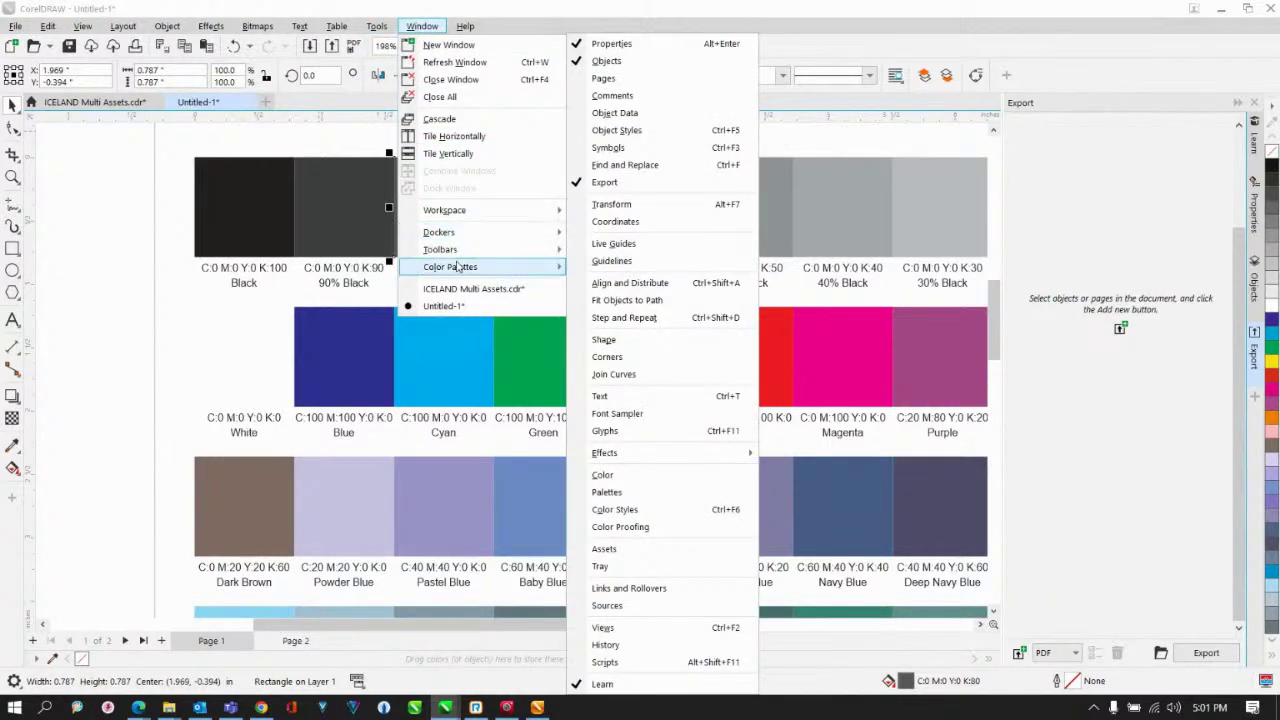
pyautogui.moveTo(460, 267)
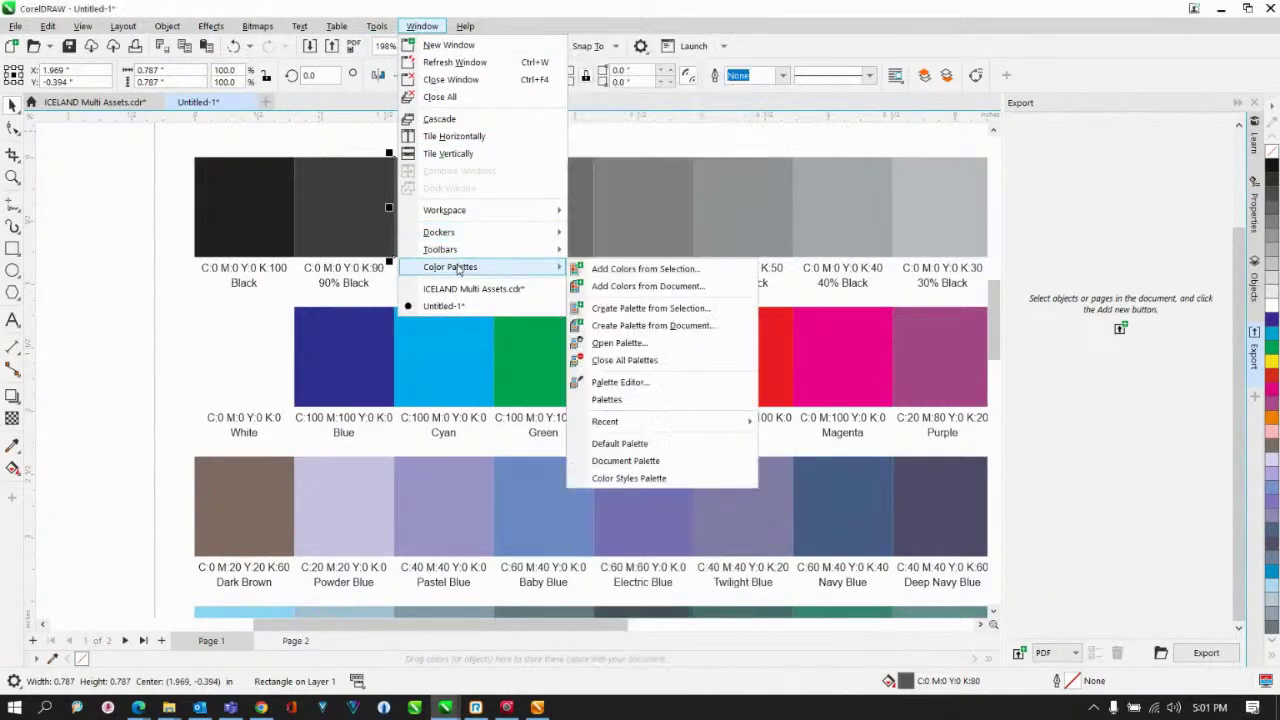
pyautogui.click(614, 400)
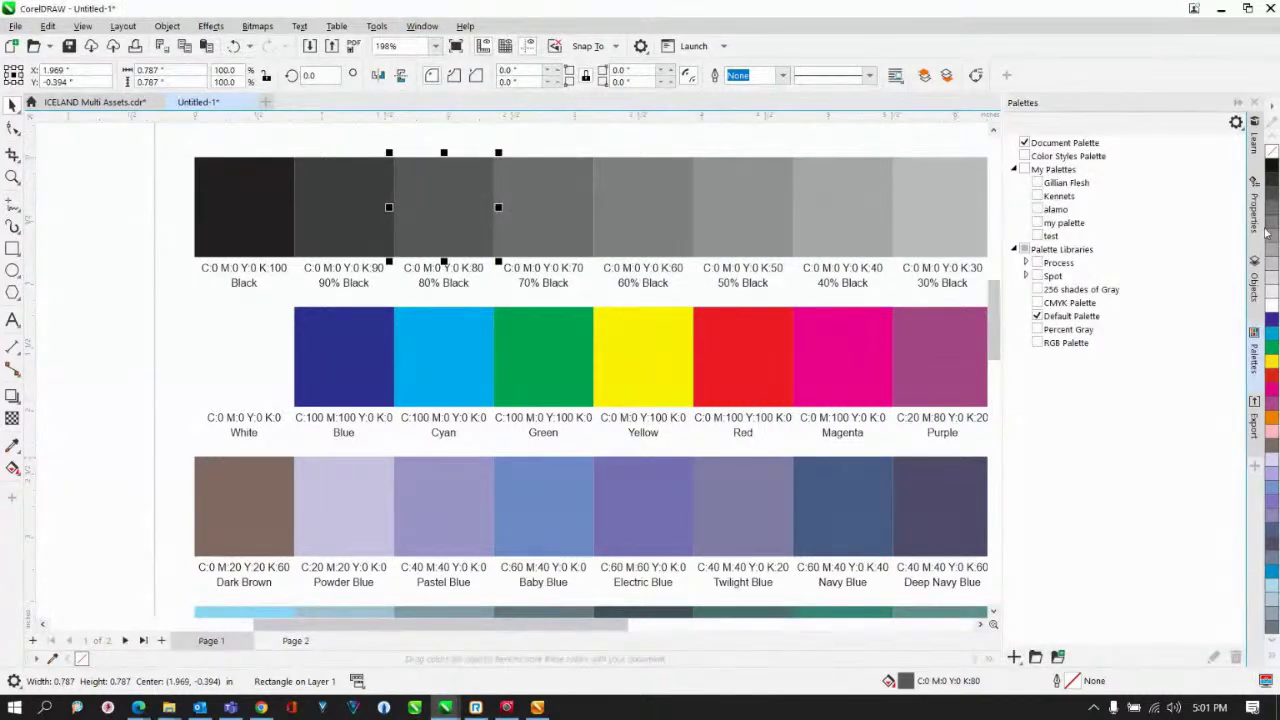
pyautogui.click(1037, 343)
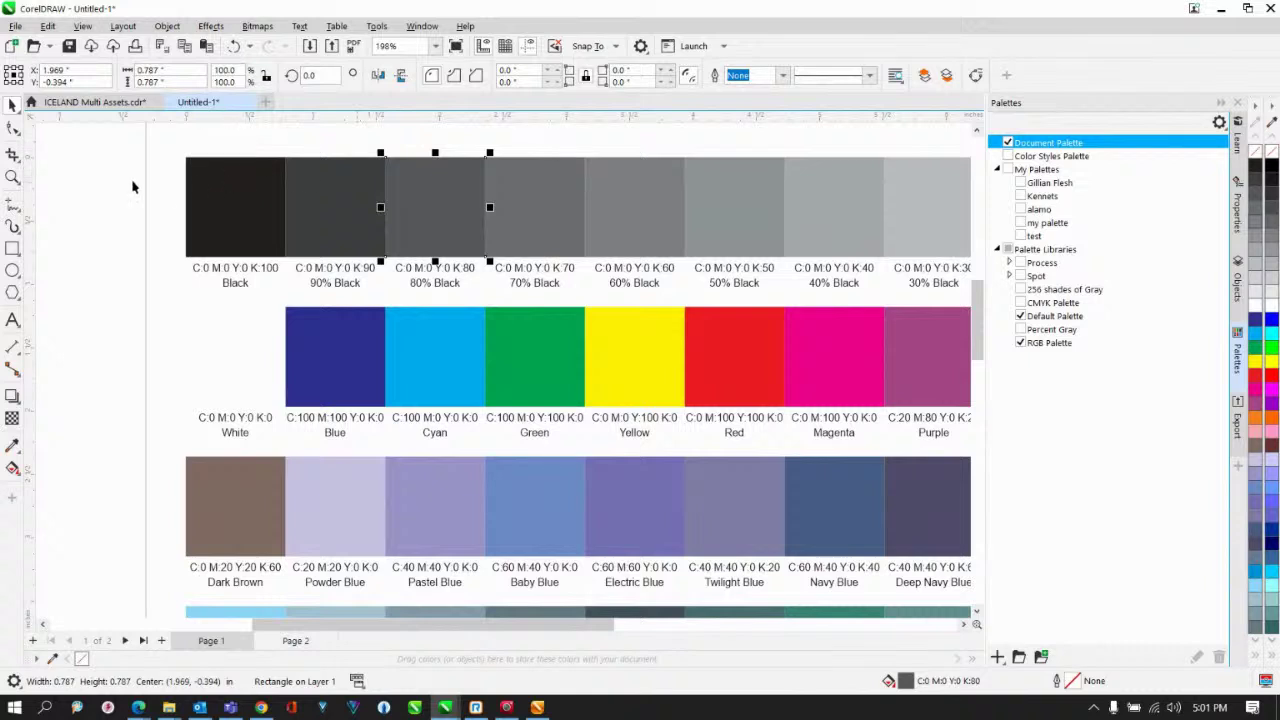
# Run the CreateChart macro from ColorChartCreator to make an RGB Palette swatch chart with thumbnail spacing 0
pyautogui.click(376, 26)
pyautogui.moveTo(432, 106)
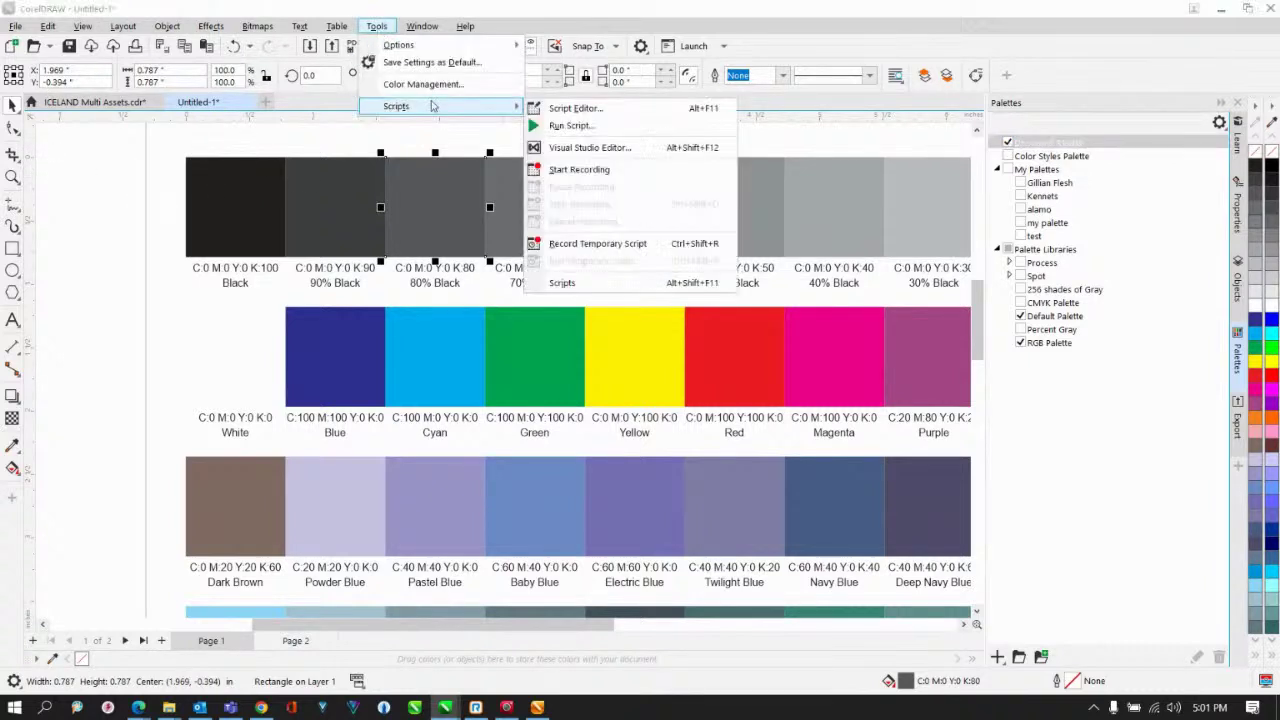
pyautogui.click(590, 126)
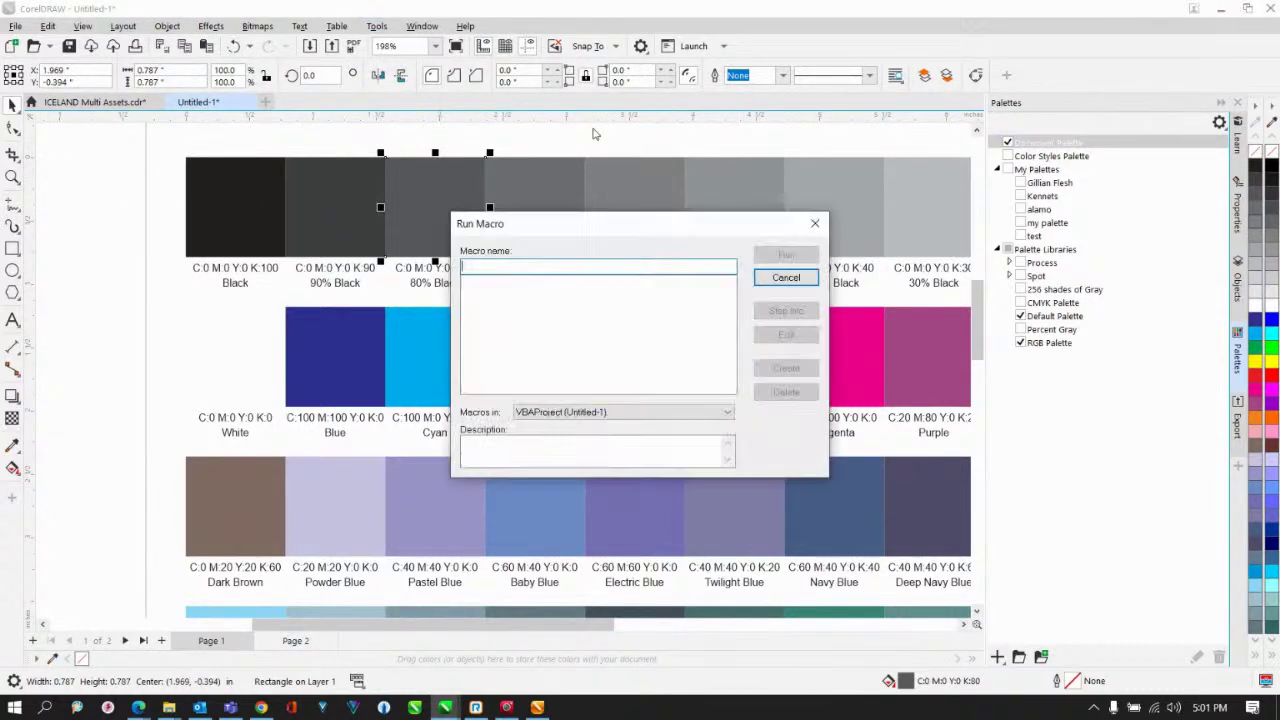
pyautogui.click(570, 413)
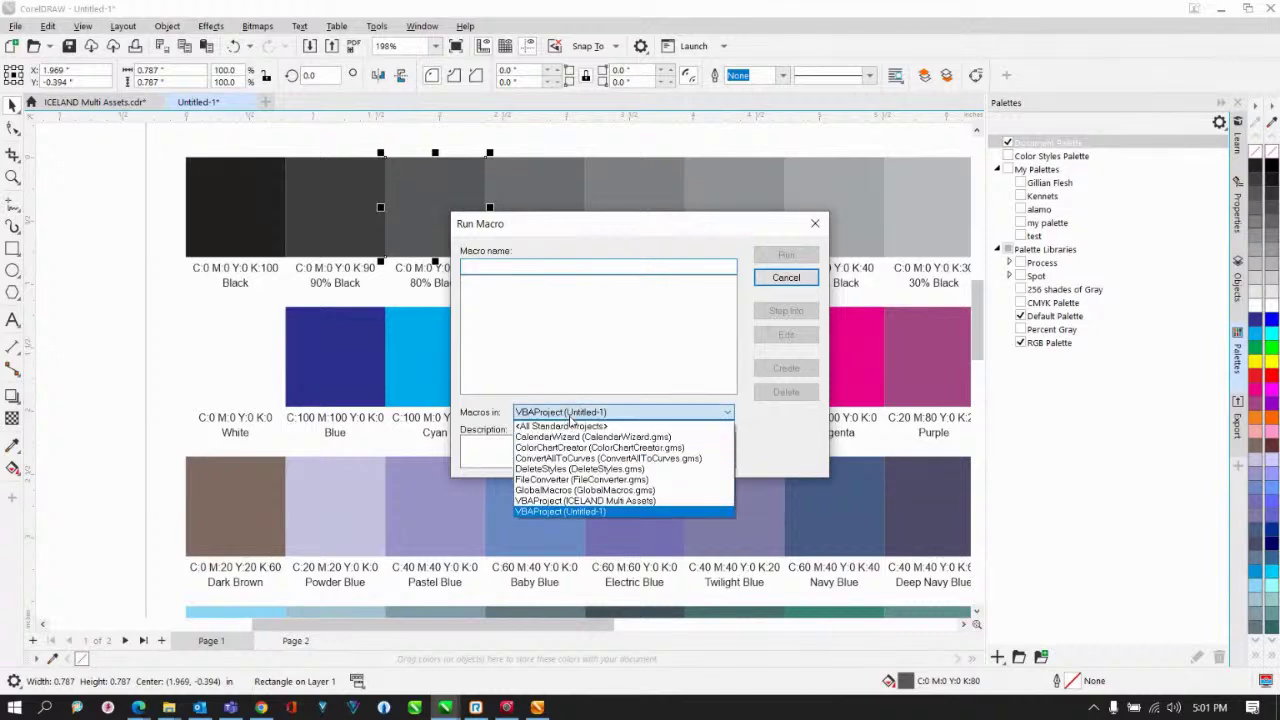
pyautogui.click(551, 452)
pyautogui.click(814, 255)
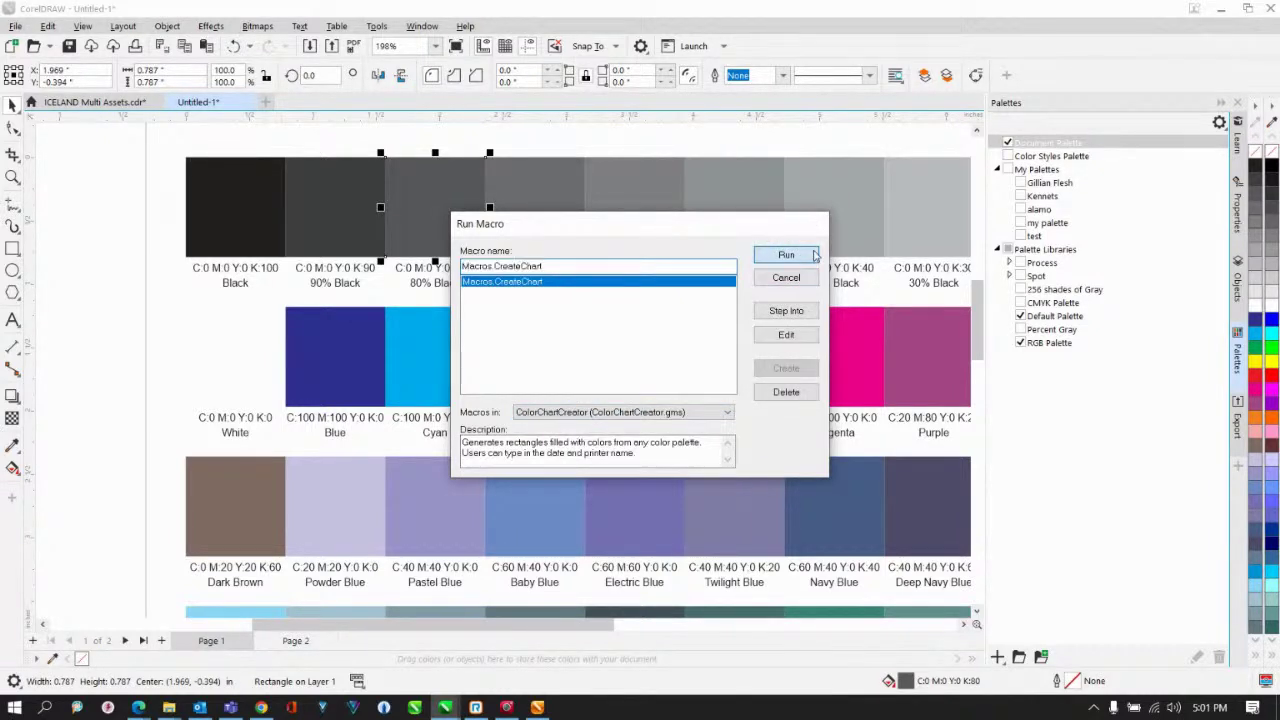
pyautogui.doubleClick(614, 436)
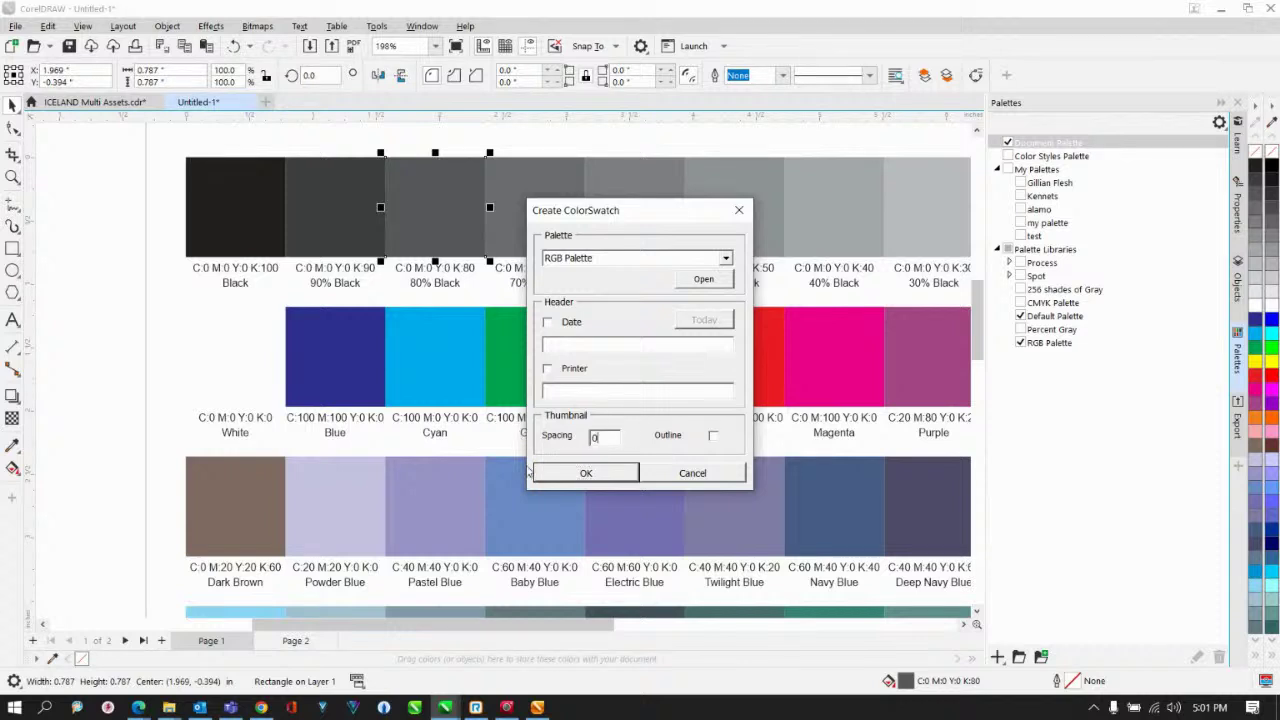
pyautogui.click(562, 474)
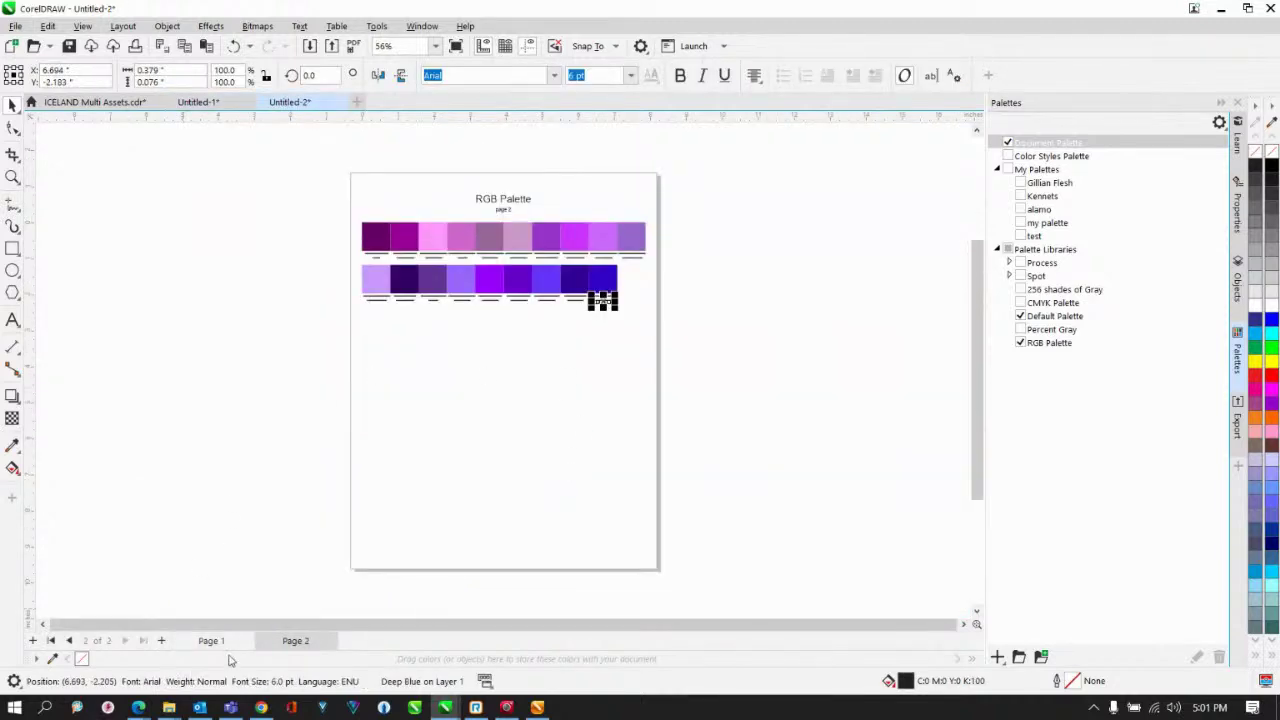
# Examine the color names and RGB values of the swatches on page 1 of the RGB Palette chart
pyautogui.click(214, 641)
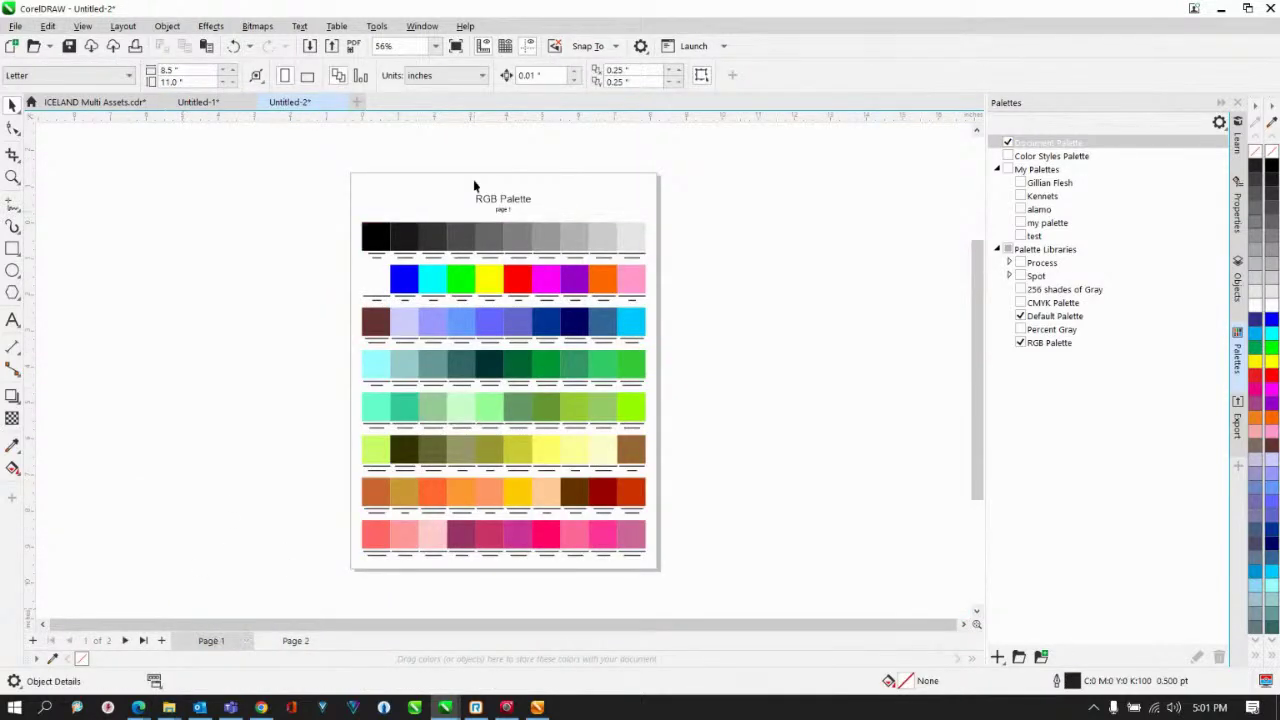
pyautogui.scroll(5, 476, 226)
pyautogui.scroll(1, 479, 268)
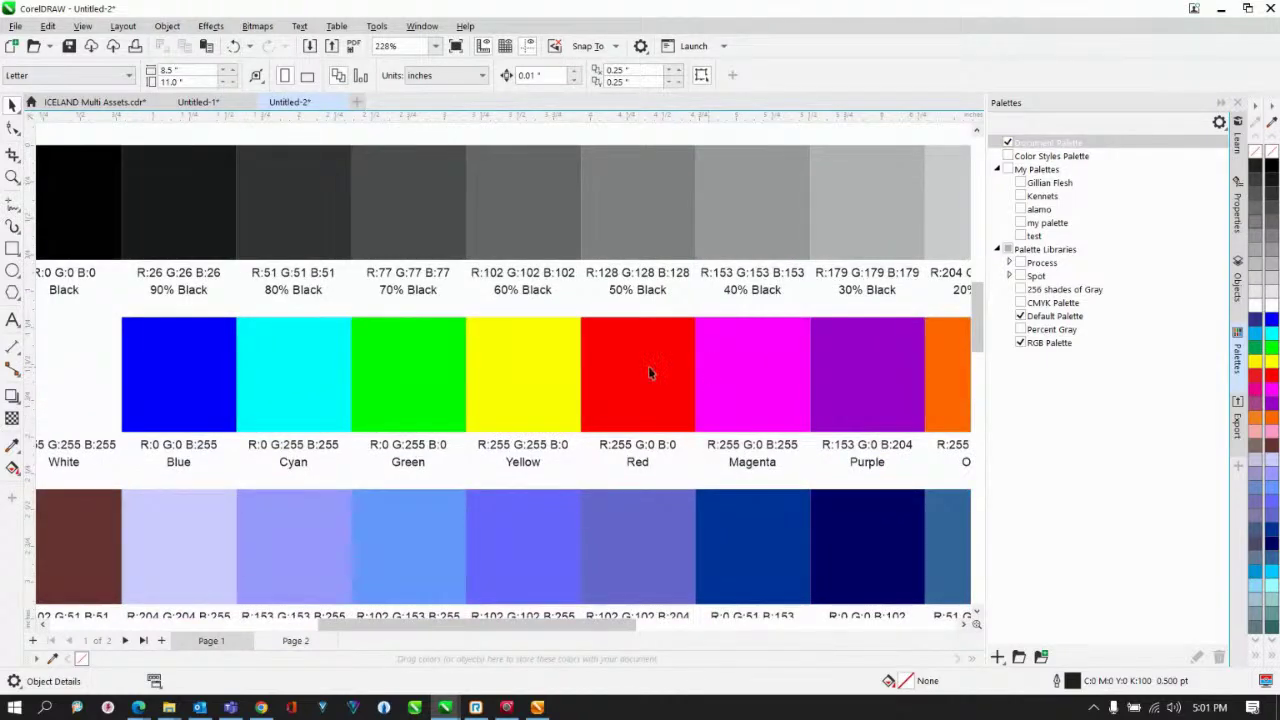
pyautogui.moveTo(420, 371); pyautogui.dragTo(533, 405)
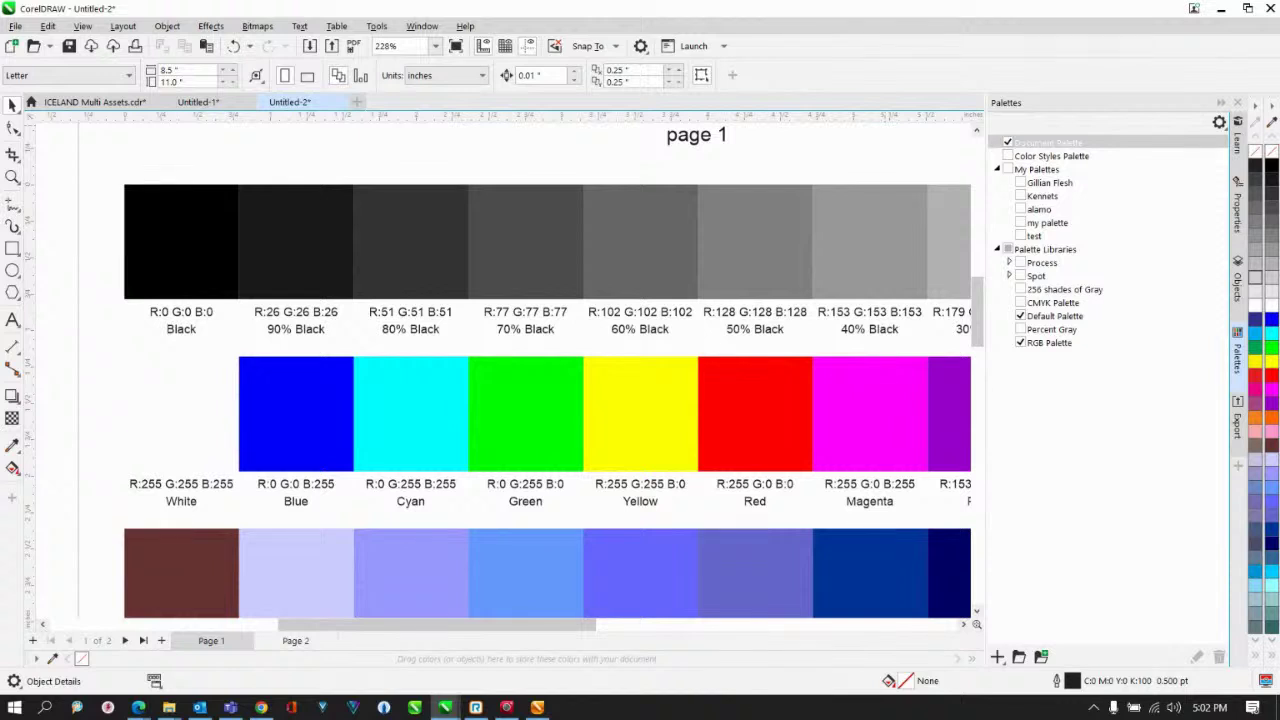
pyautogui.hotkey('alt', 'Tab')
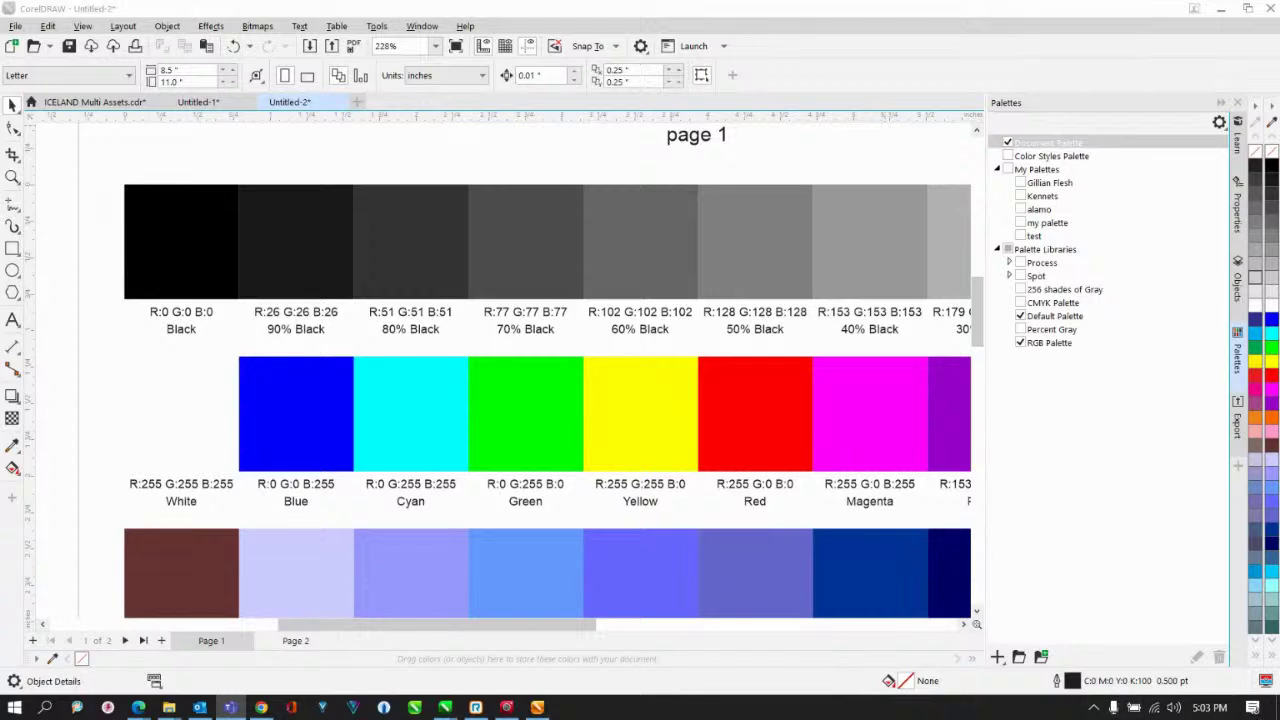
pyautogui.scroll(-2, 618, 480)
pyautogui.moveTo(765, 488); pyautogui.dragTo(614, 441)
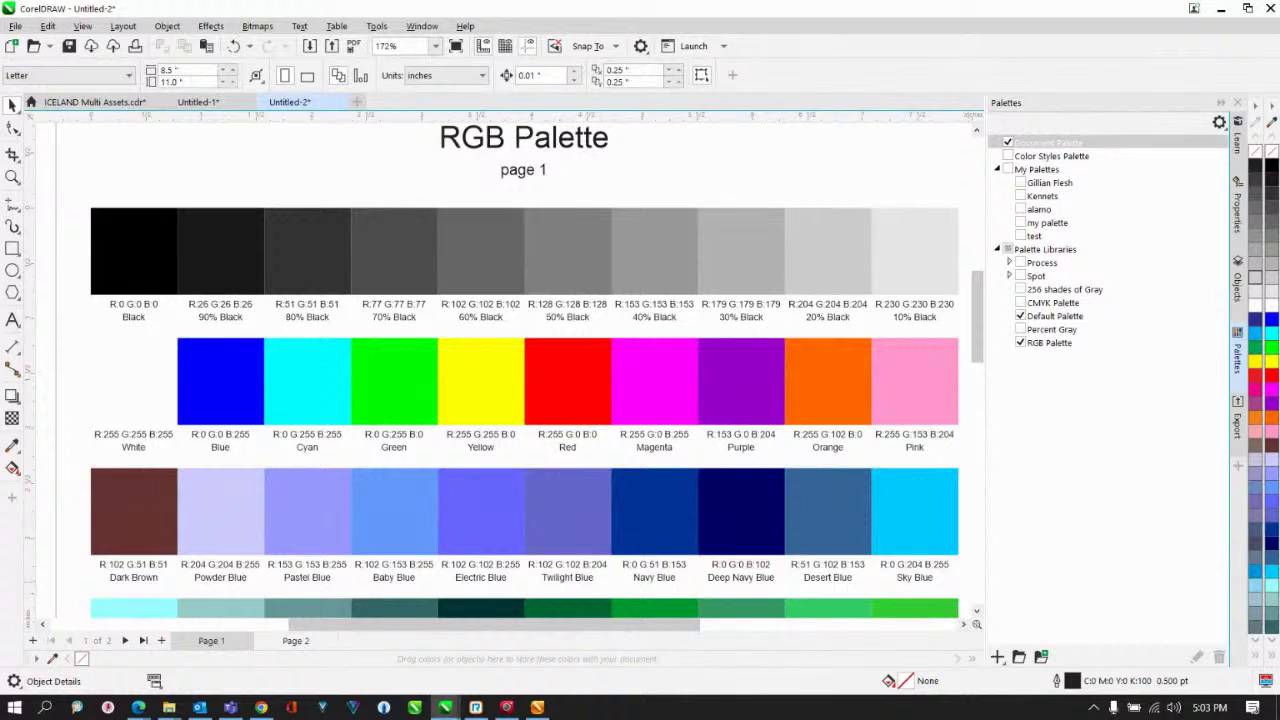
pyautogui.click(231, 707)
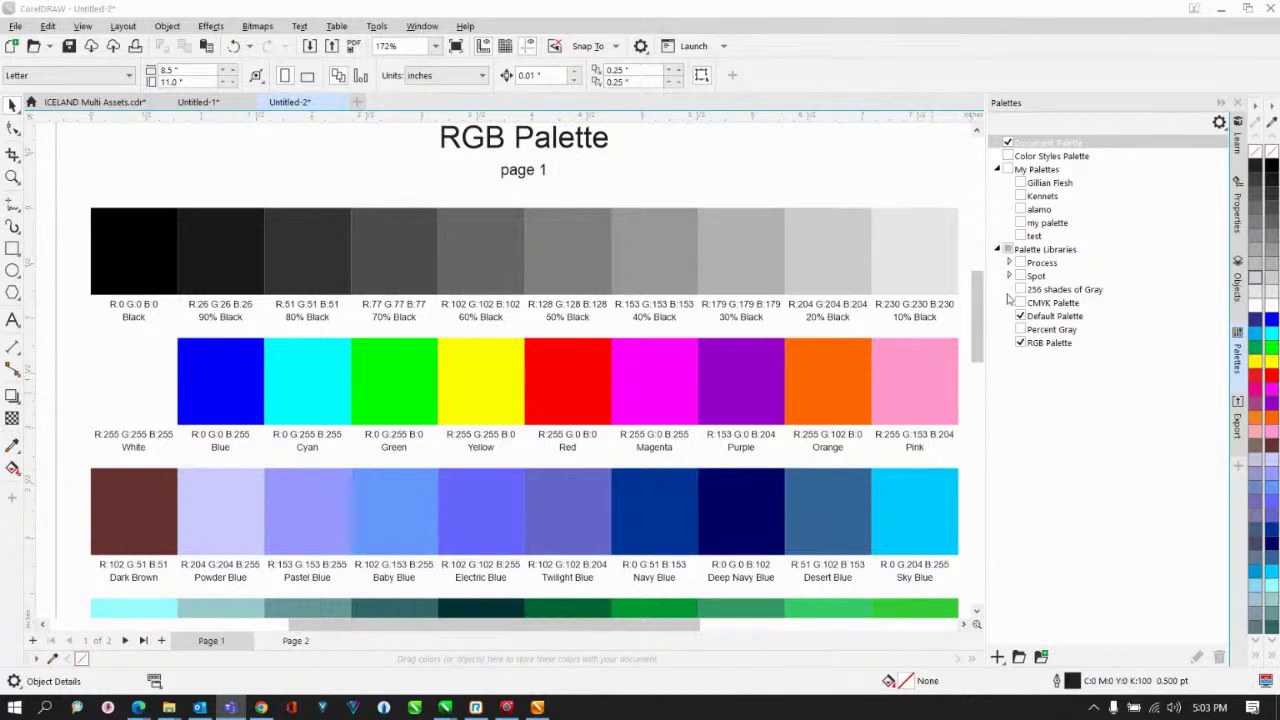
# Expand the Process palette library down to PANTONE+ to view its coated and uncoated palettes
pyautogui.click(1010, 263)
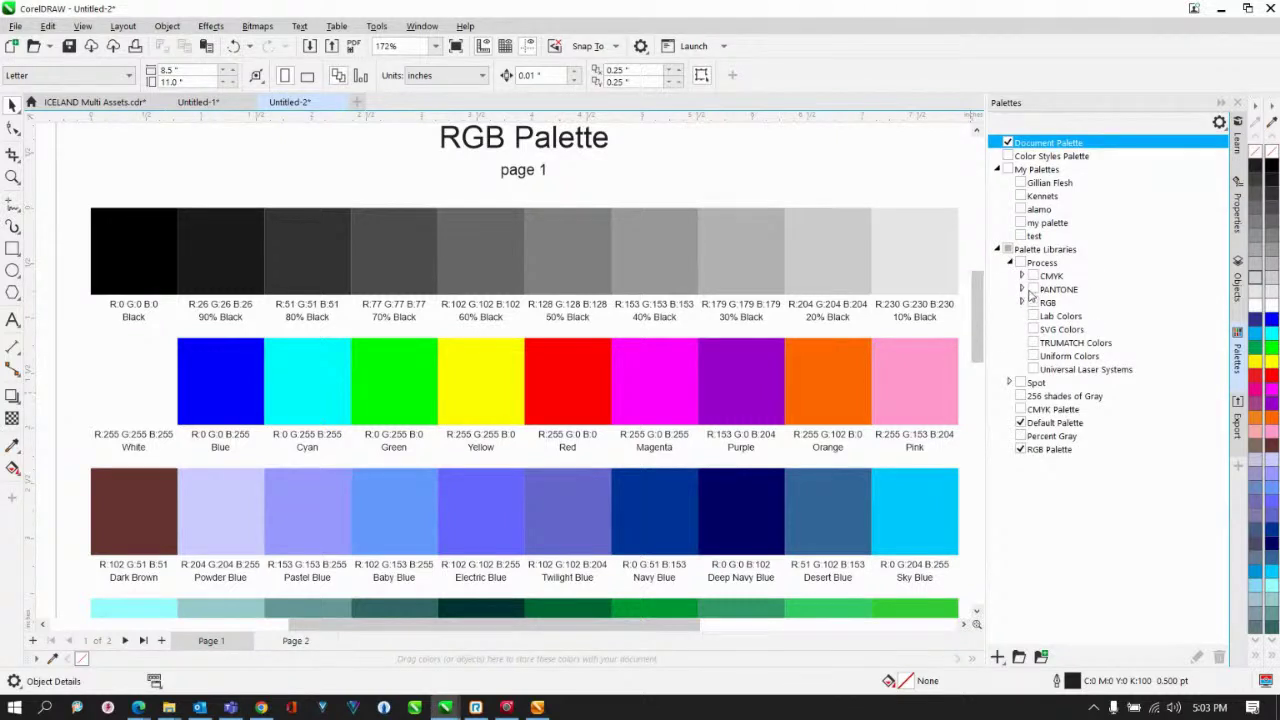
pyautogui.click(1021, 289)
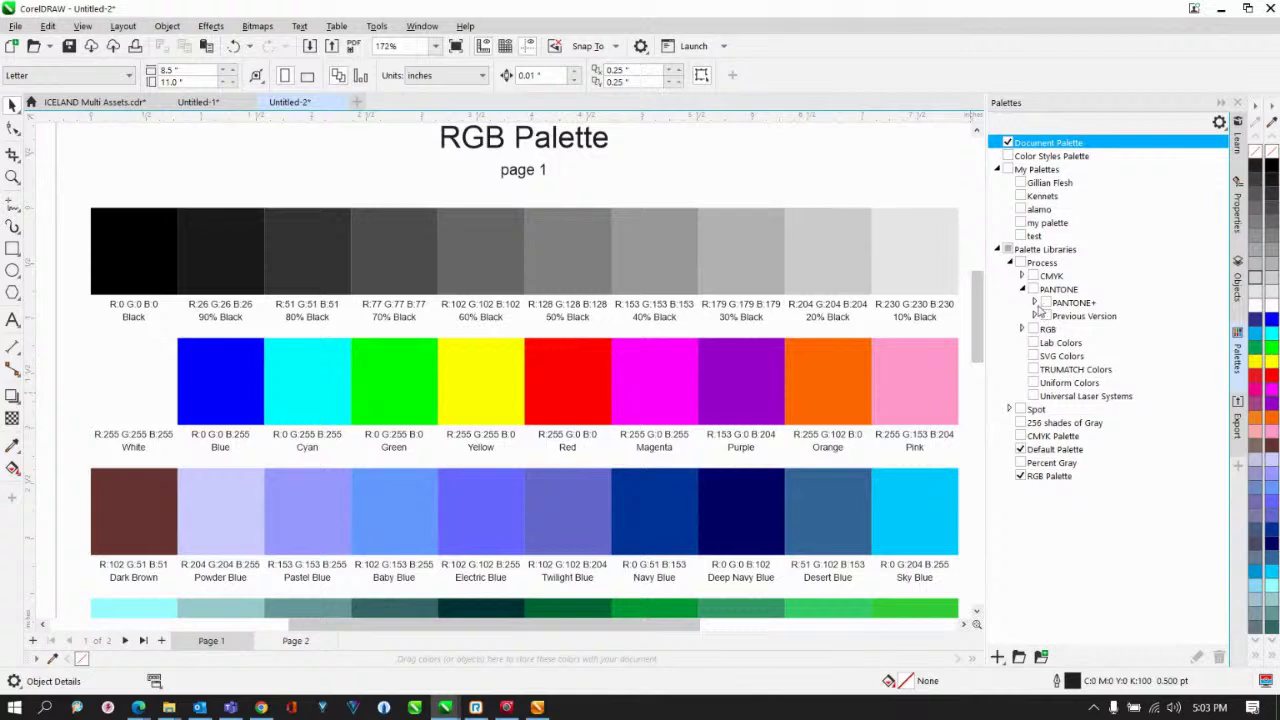
pyautogui.click(1036, 304)
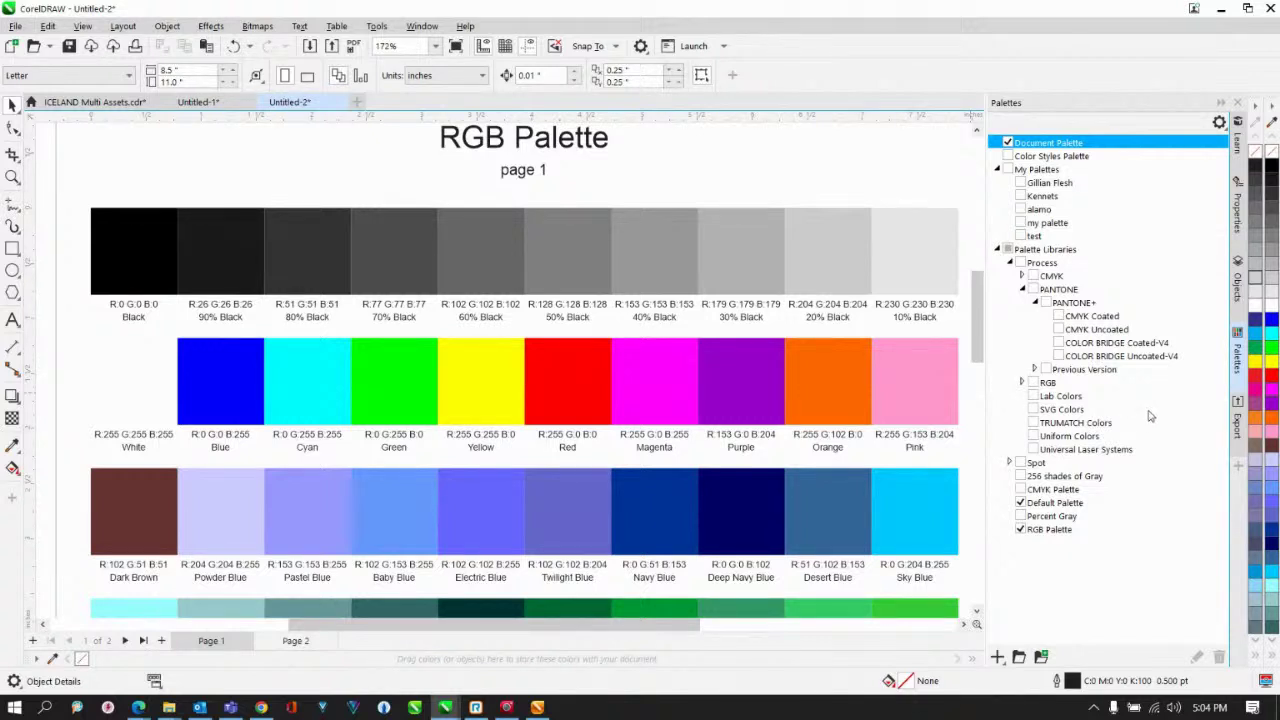
# Browse the Nature, Misc and Things groups of the RGB process library and turn on the Roses palette
pyautogui.click(1022, 384)
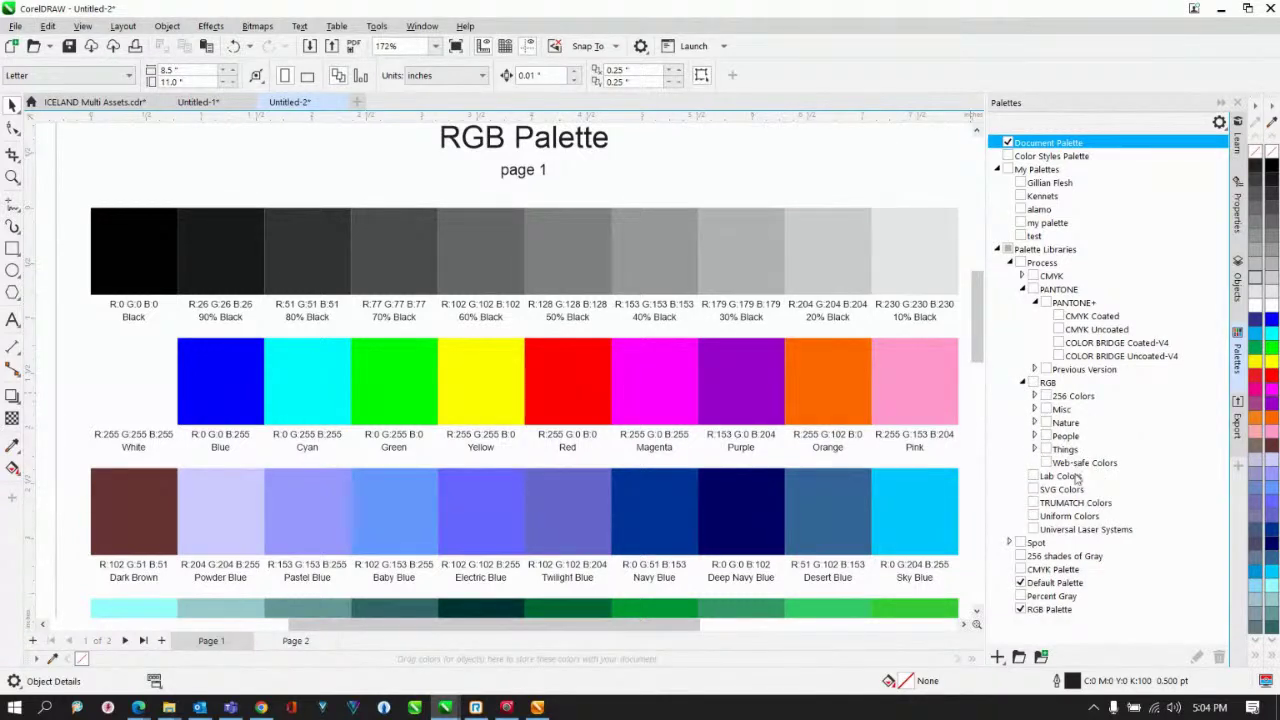
pyautogui.click(1034, 422)
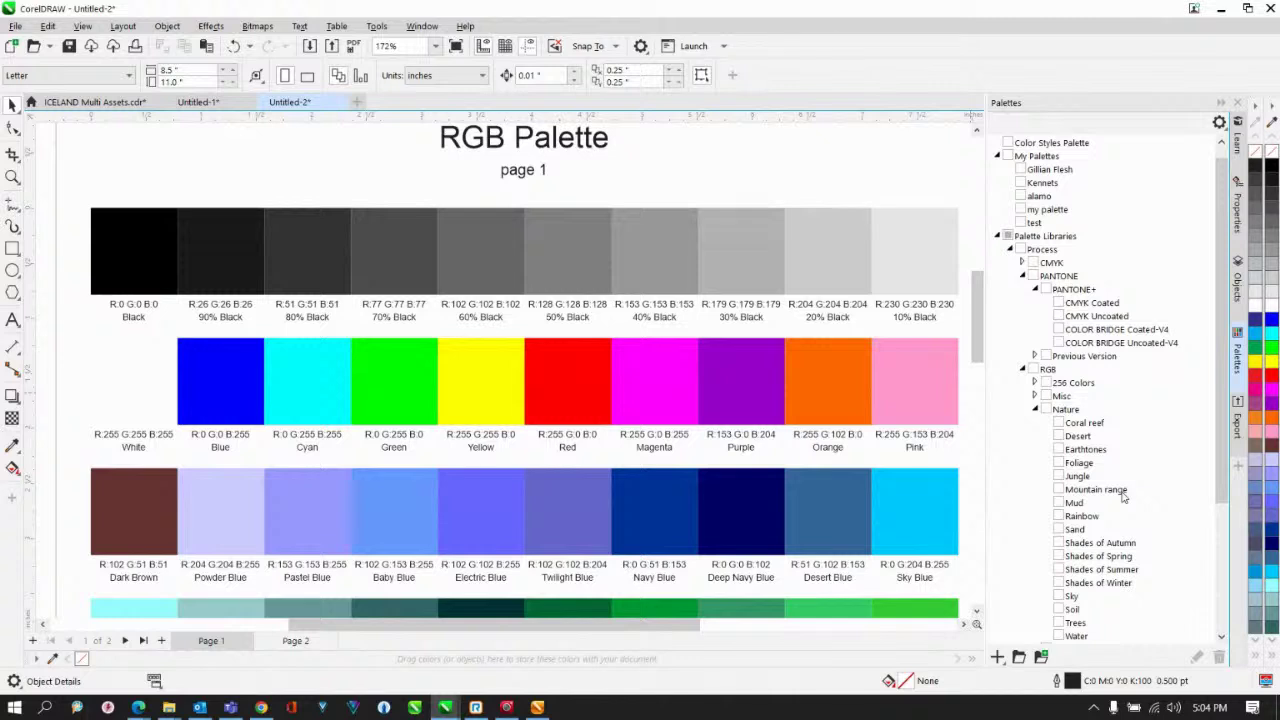
pyautogui.click(1035, 396)
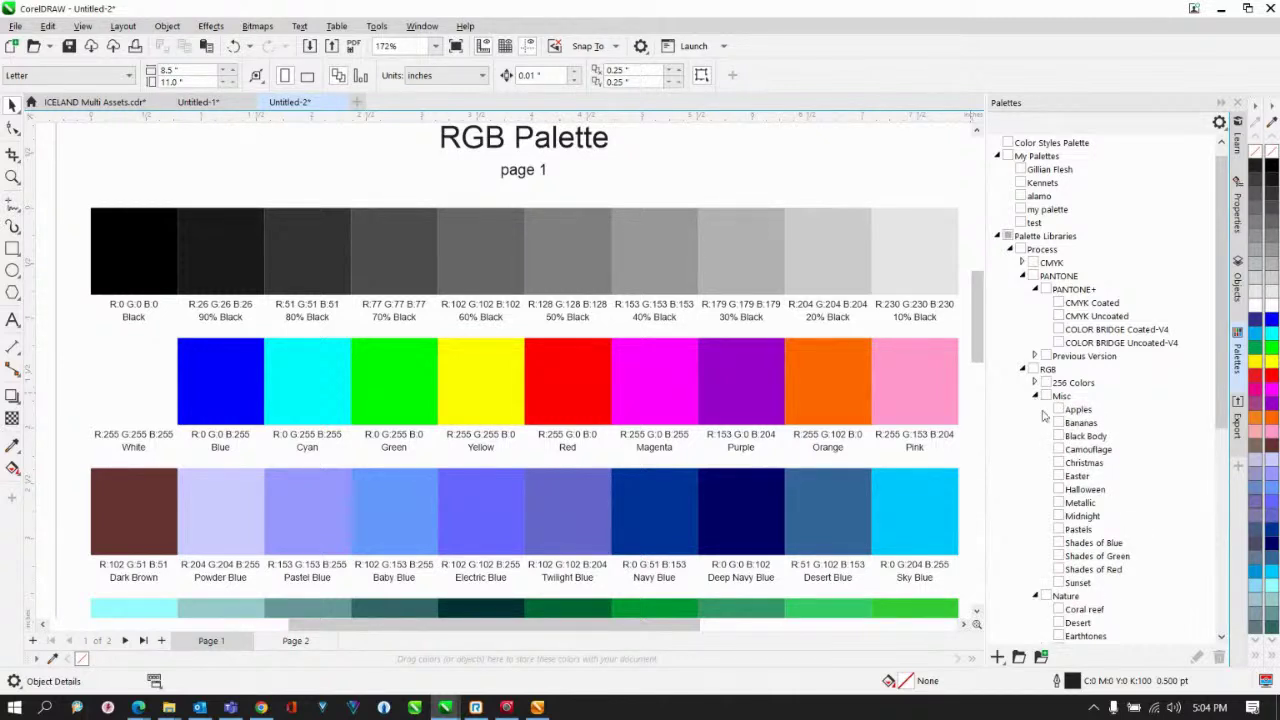
pyautogui.scroll(-6, 1128, 472)
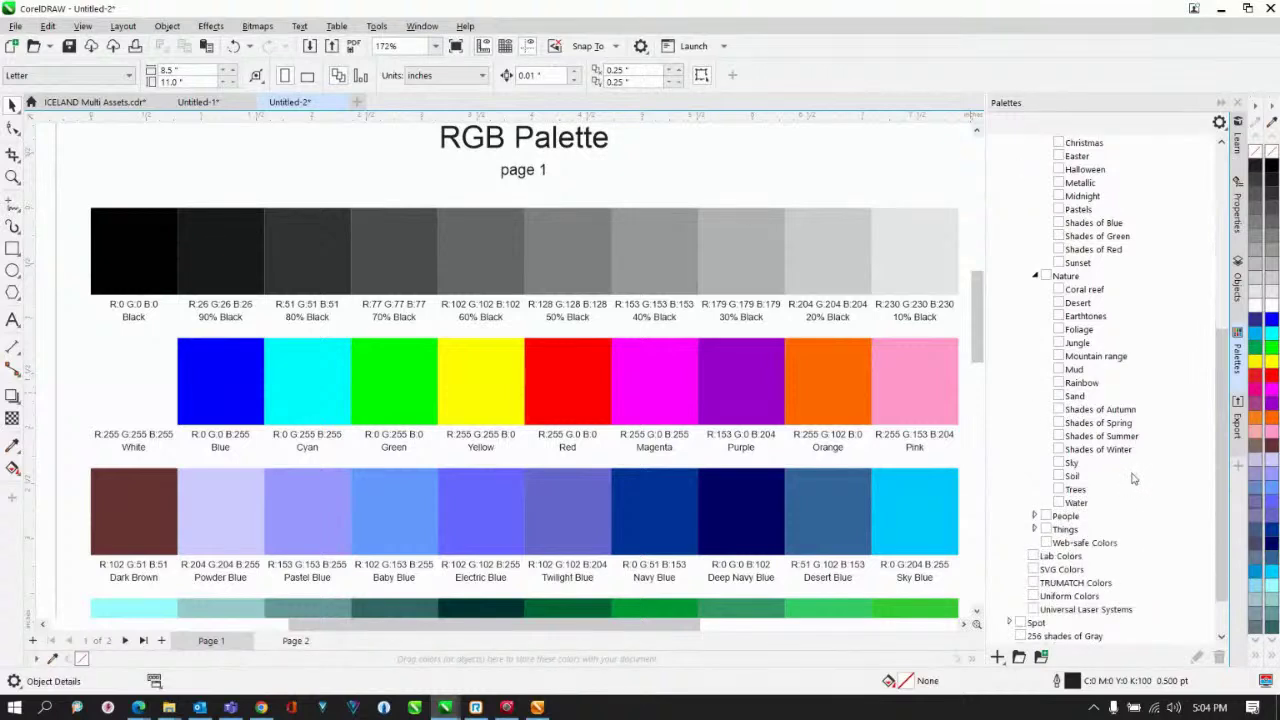
pyautogui.click(1035, 529)
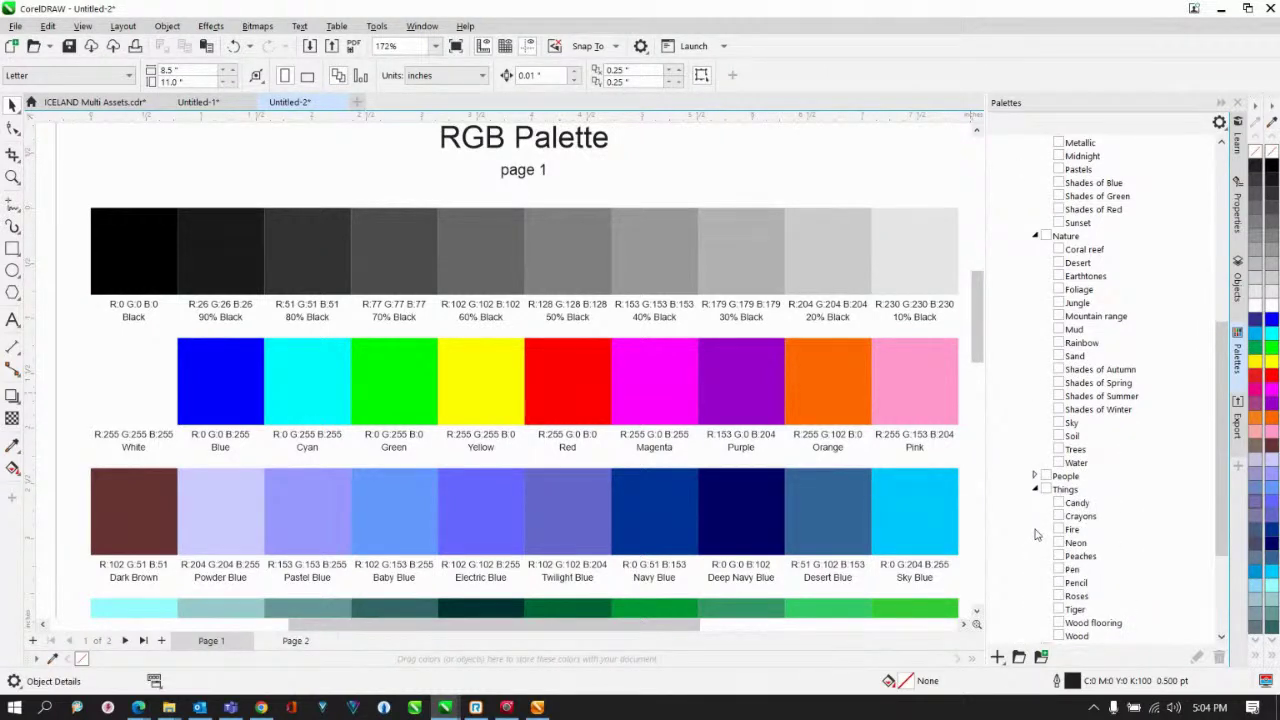
pyautogui.click(1059, 596)
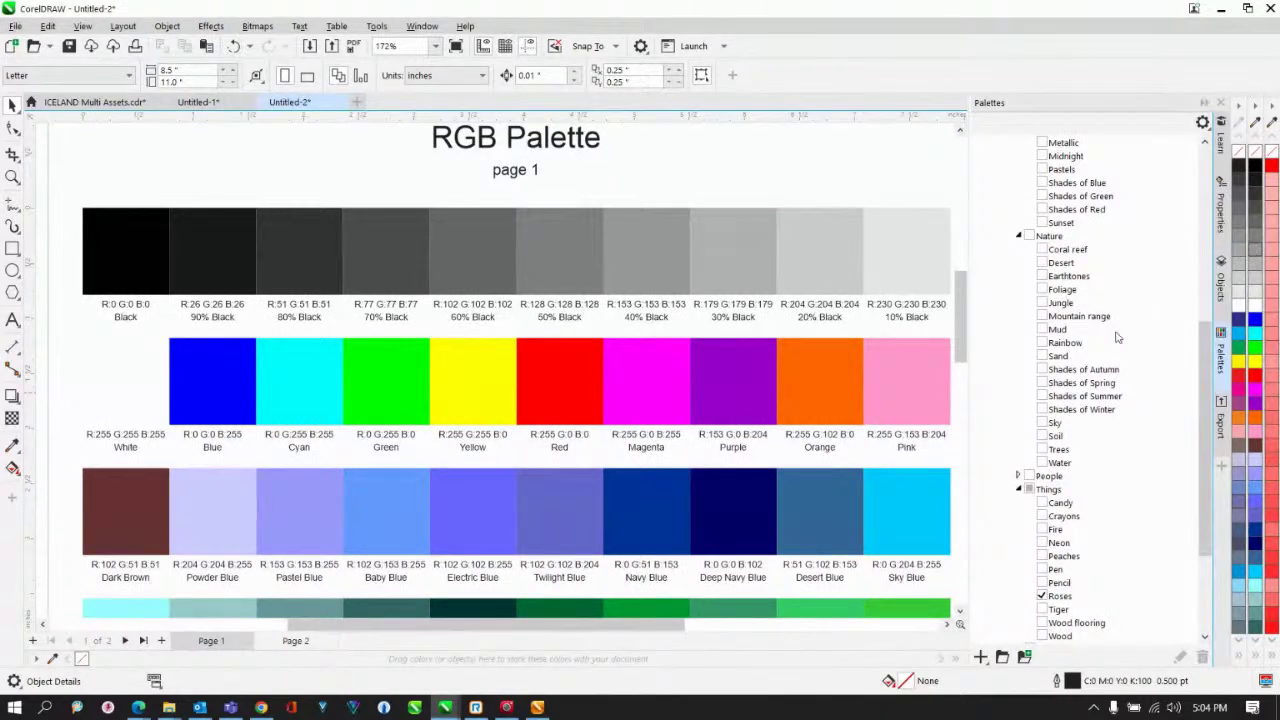
# Expand the 256 Colors group and turn on the Shades of Red palette in the Misc group
pyautogui.scroll(3, 1143, 376)
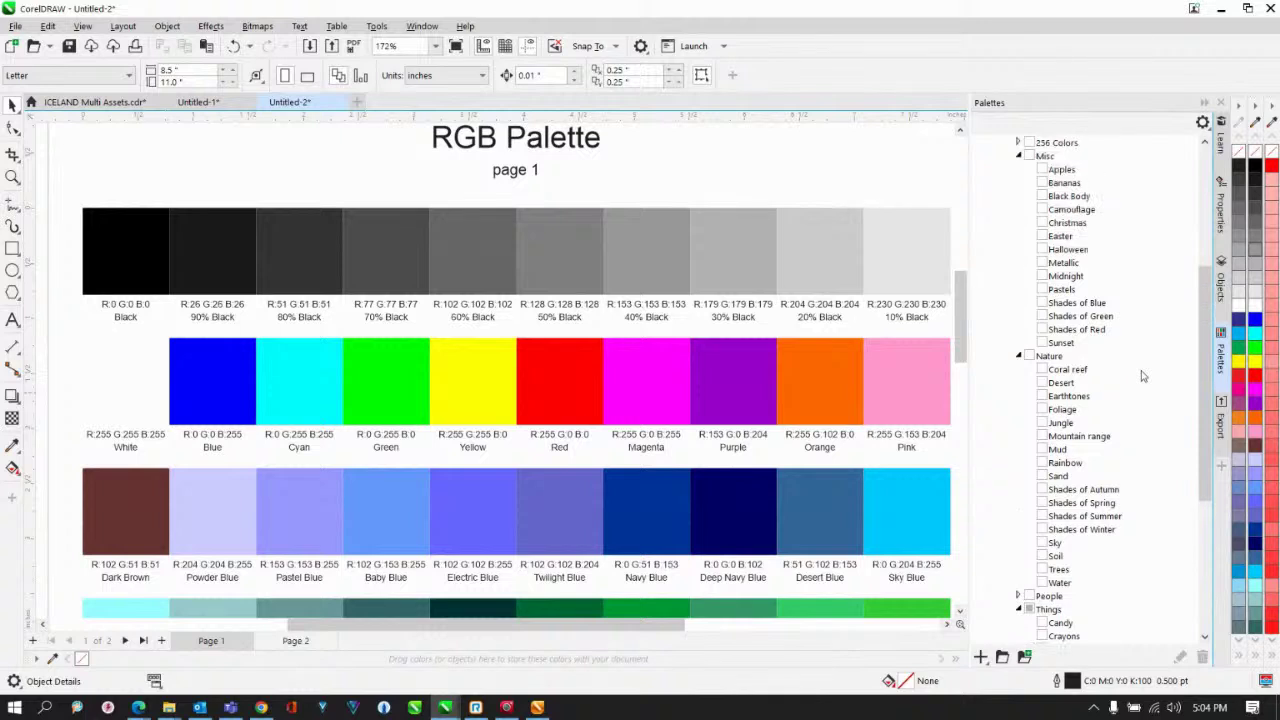
pyautogui.scroll(4, 1143, 376)
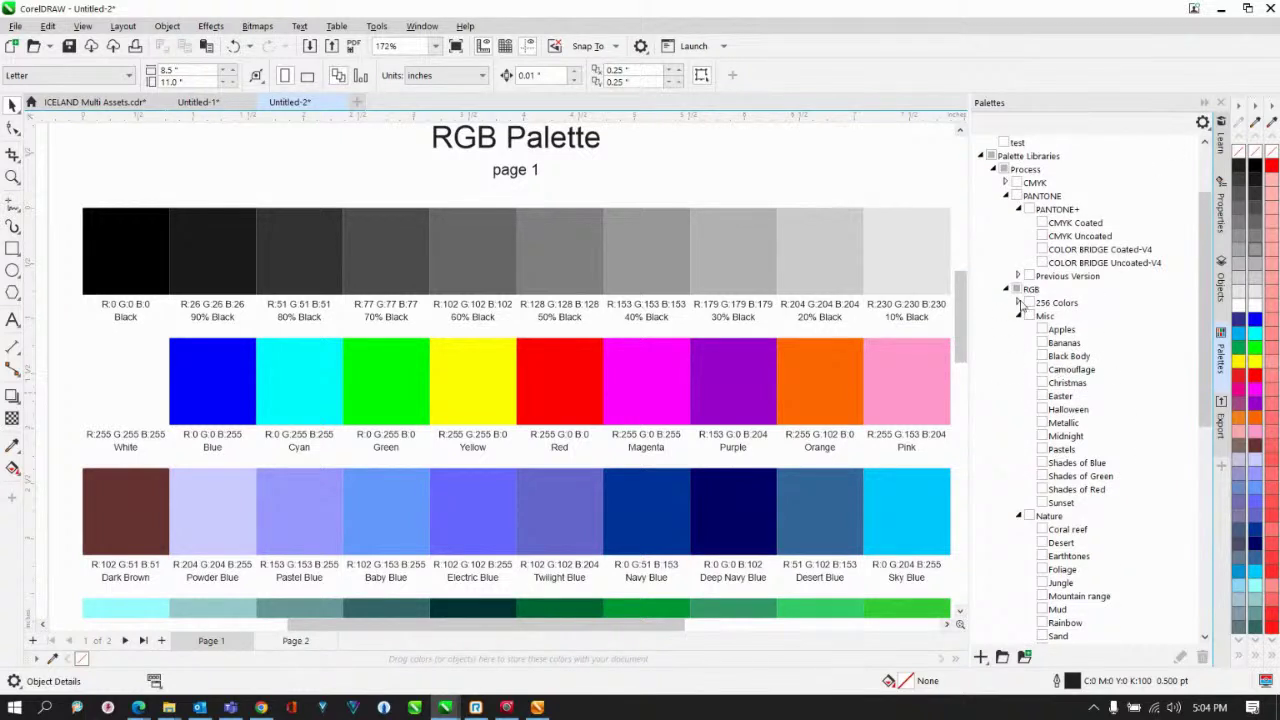
pyautogui.click(1018, 303)
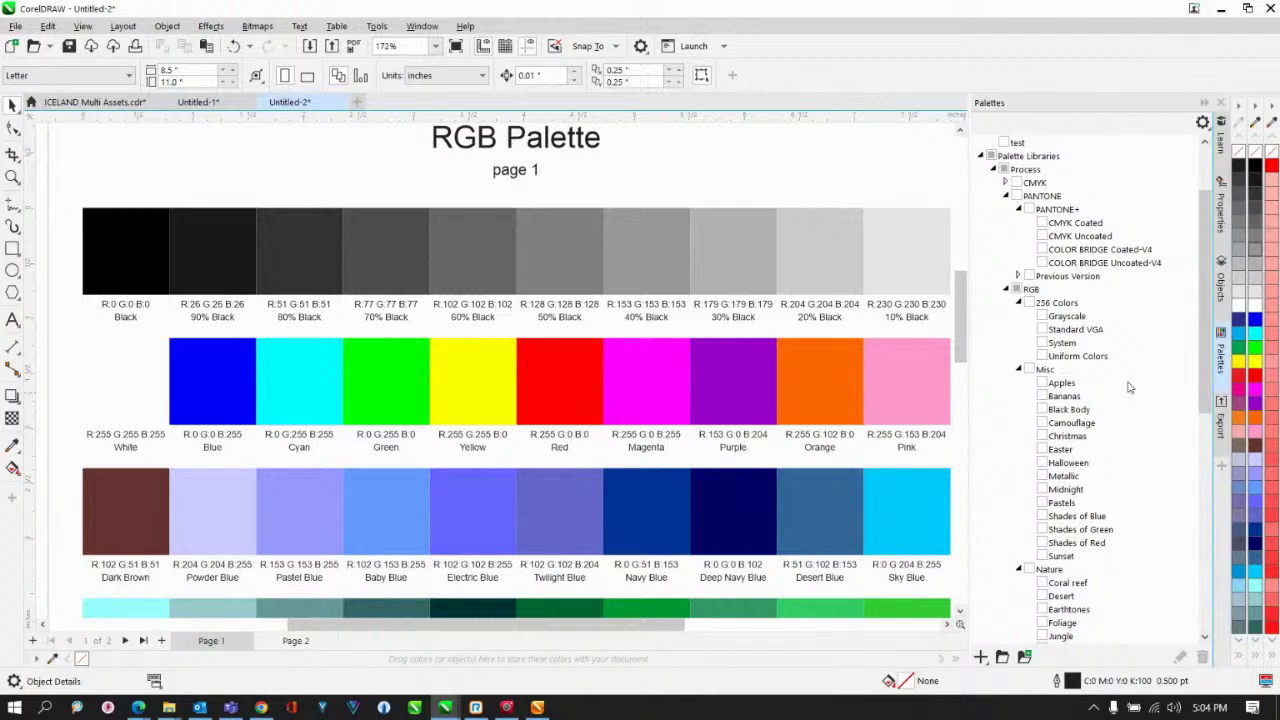
pyautogui.scroll(-3, 1128, 387)
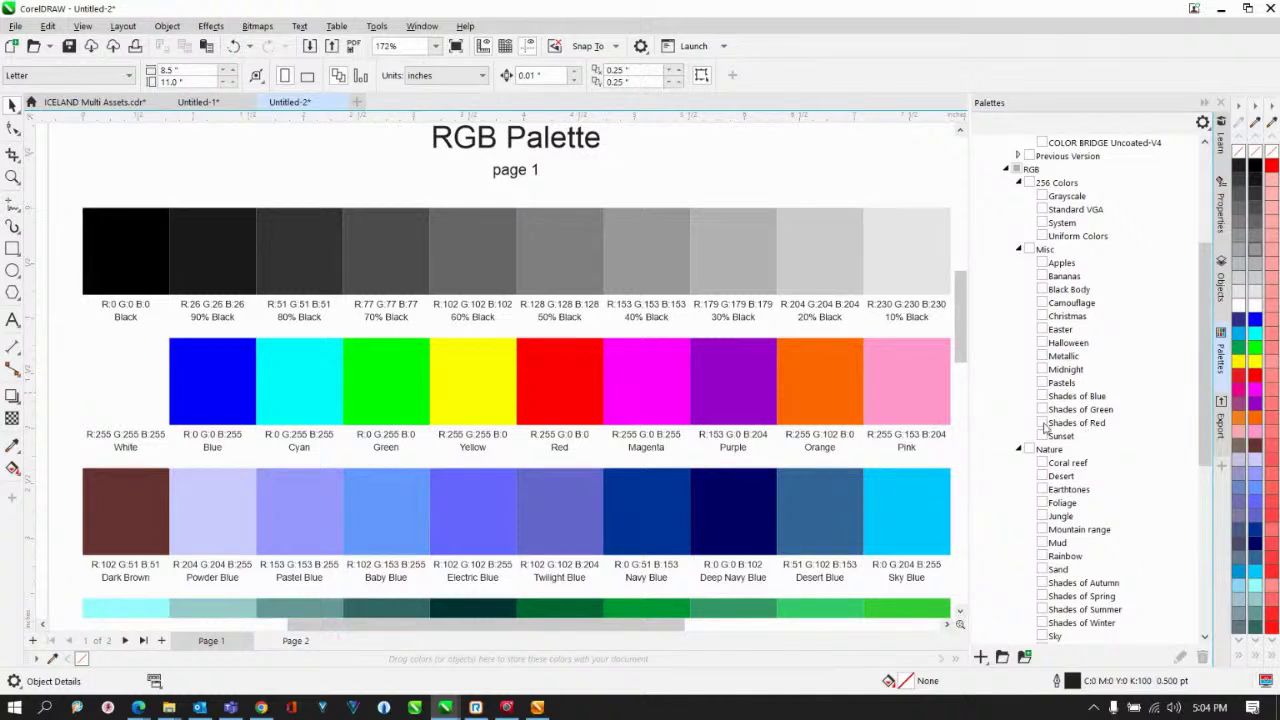
pyautogui.click(1043, 424)
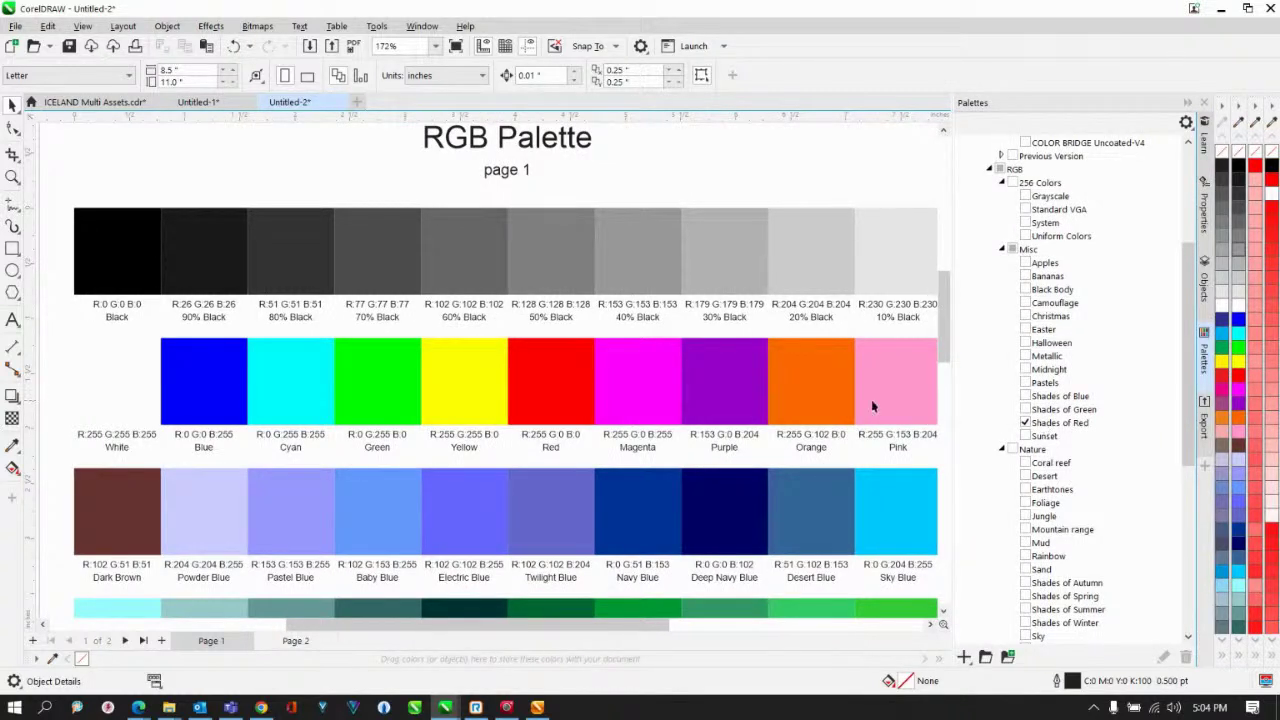
# Run the CreateChart macro from ColorChartCreator, check which palettes it offers for a swatch chart, and cancel it
pyautogui.click(377, 27)
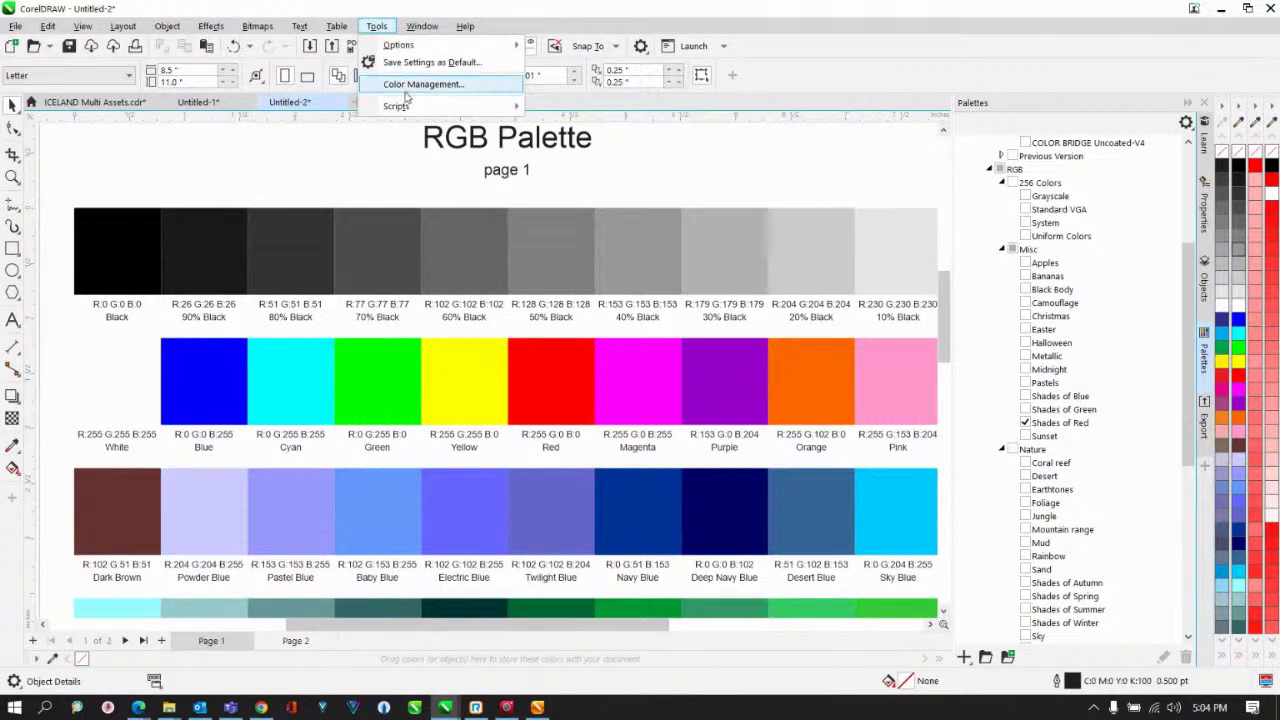
pyautogui.moveTo(395, 106)
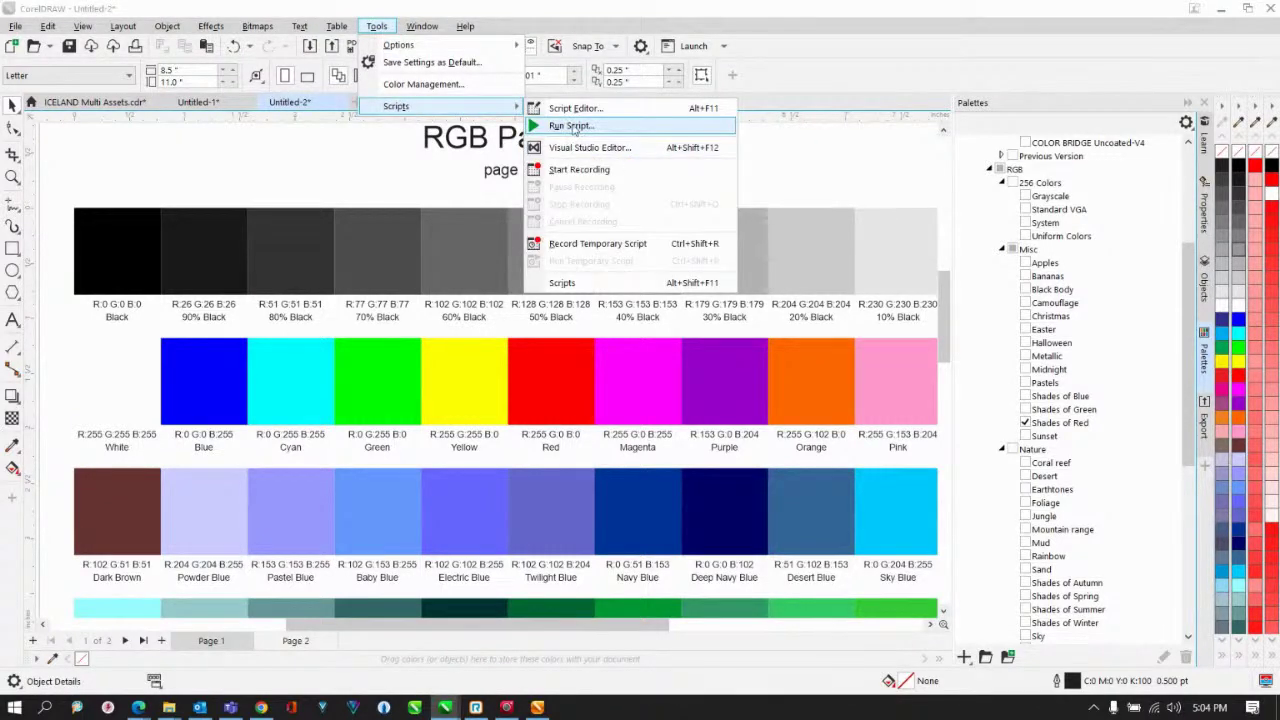
pyautogui.click(572, 127)
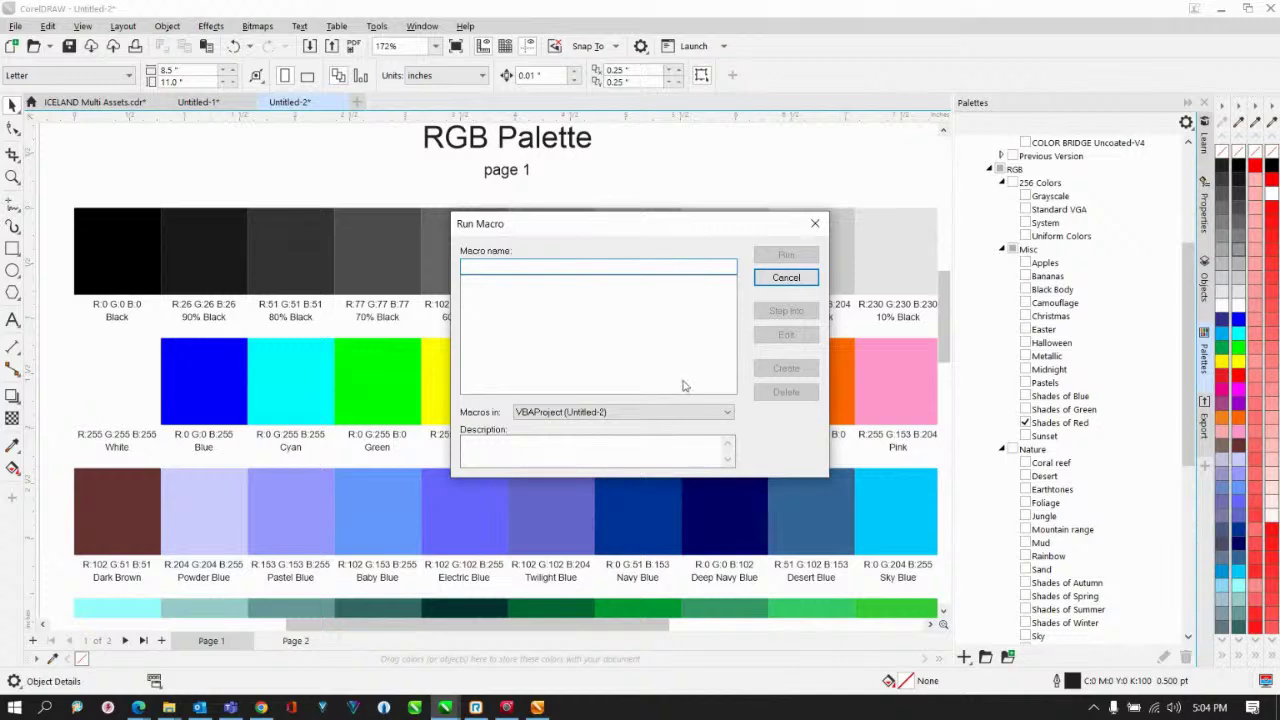
pyautogui.click(676, 415)
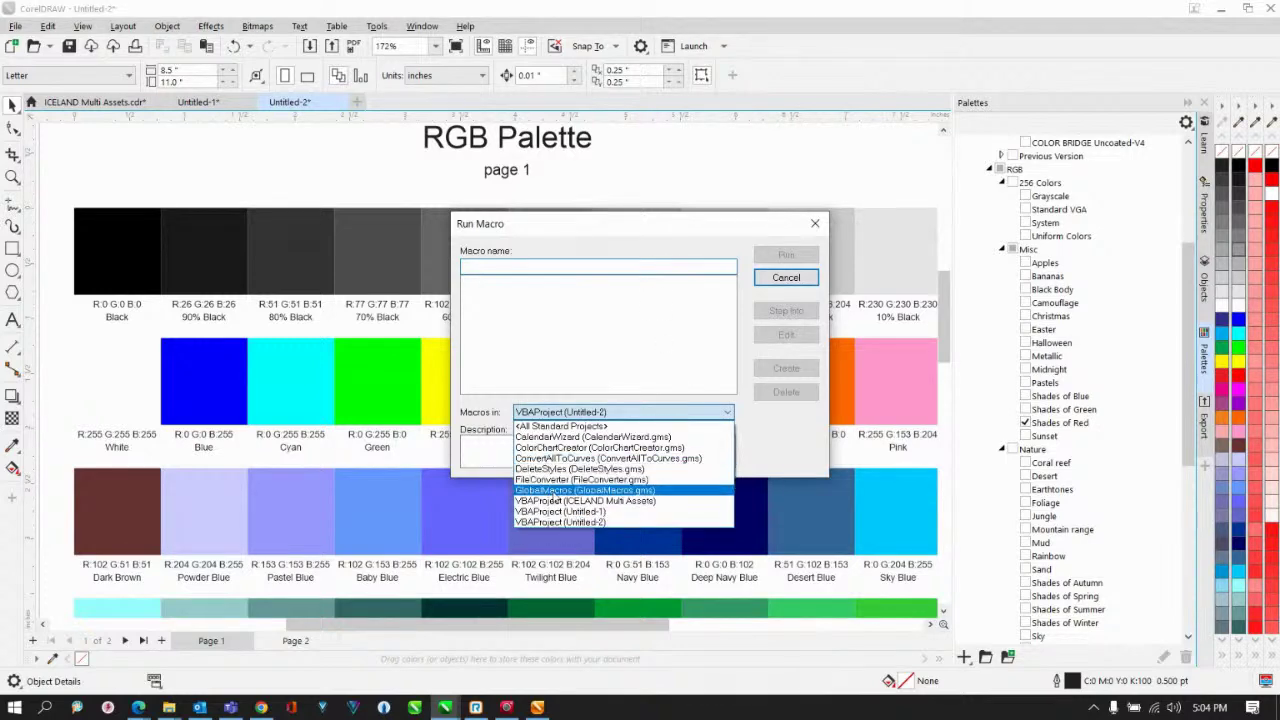
pyautogui.click(565, 447)
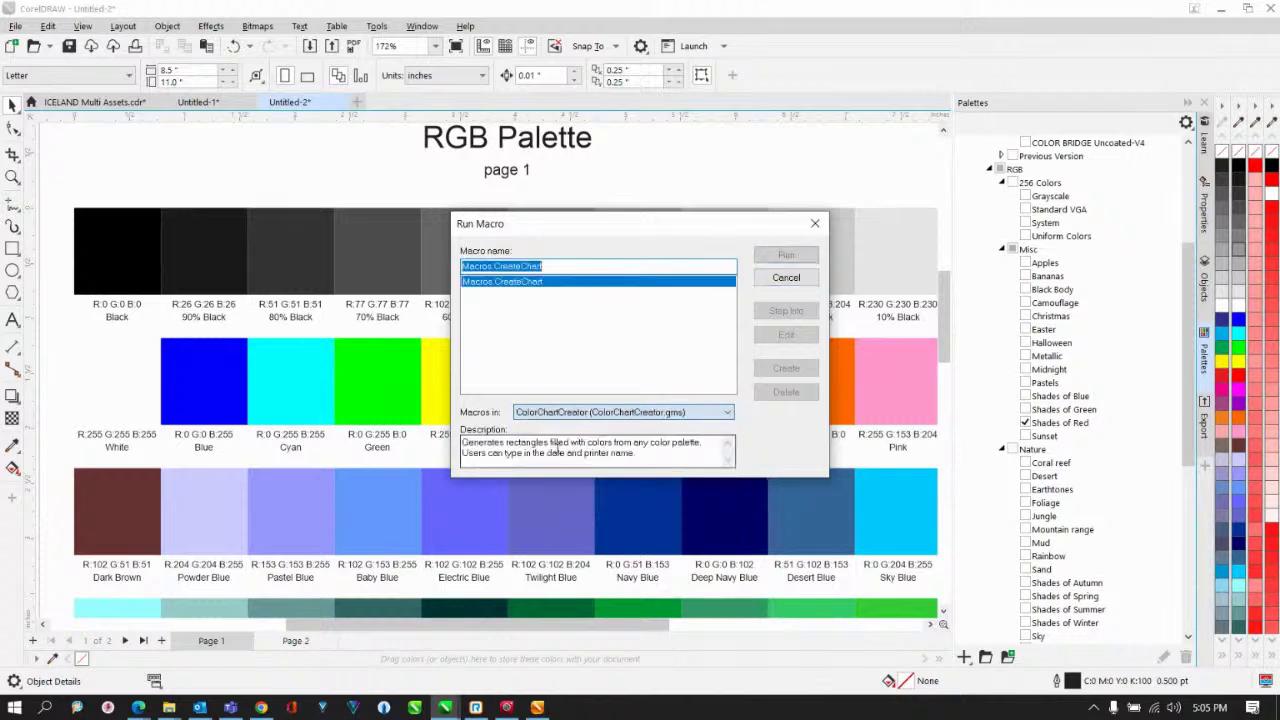
pyautogui.click(775, 254)
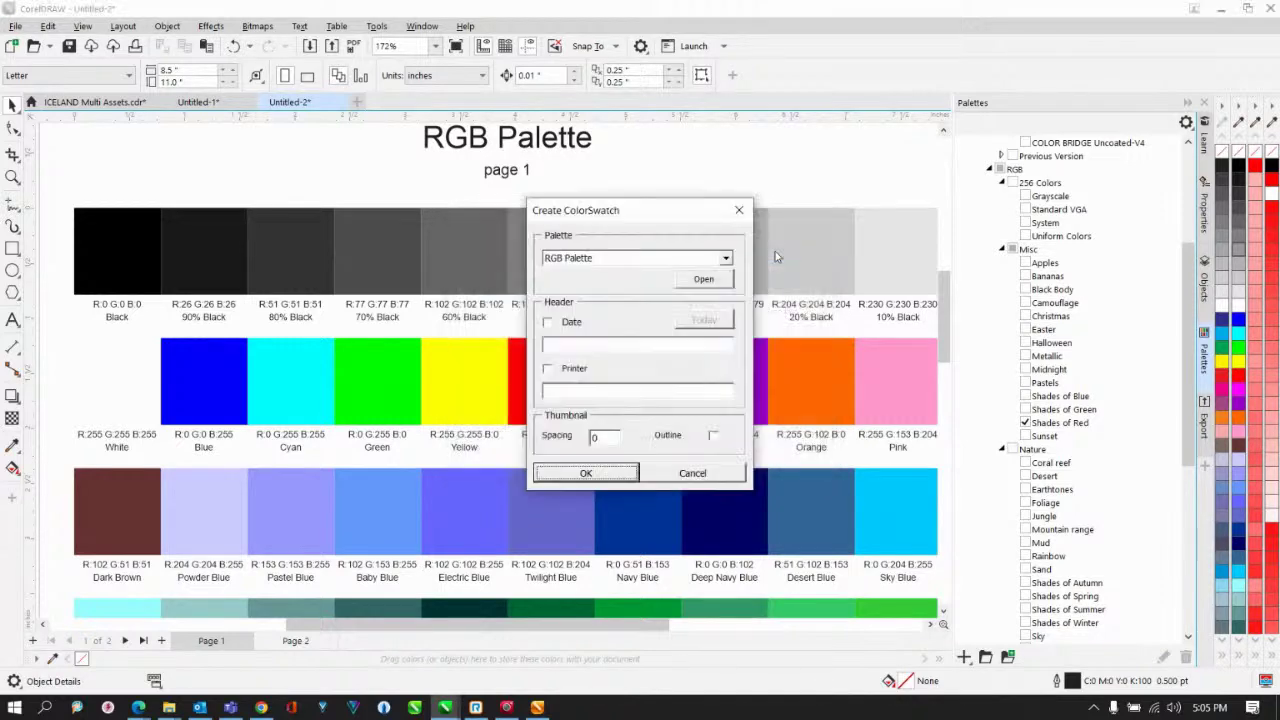
pyautogui.click(726, 259)
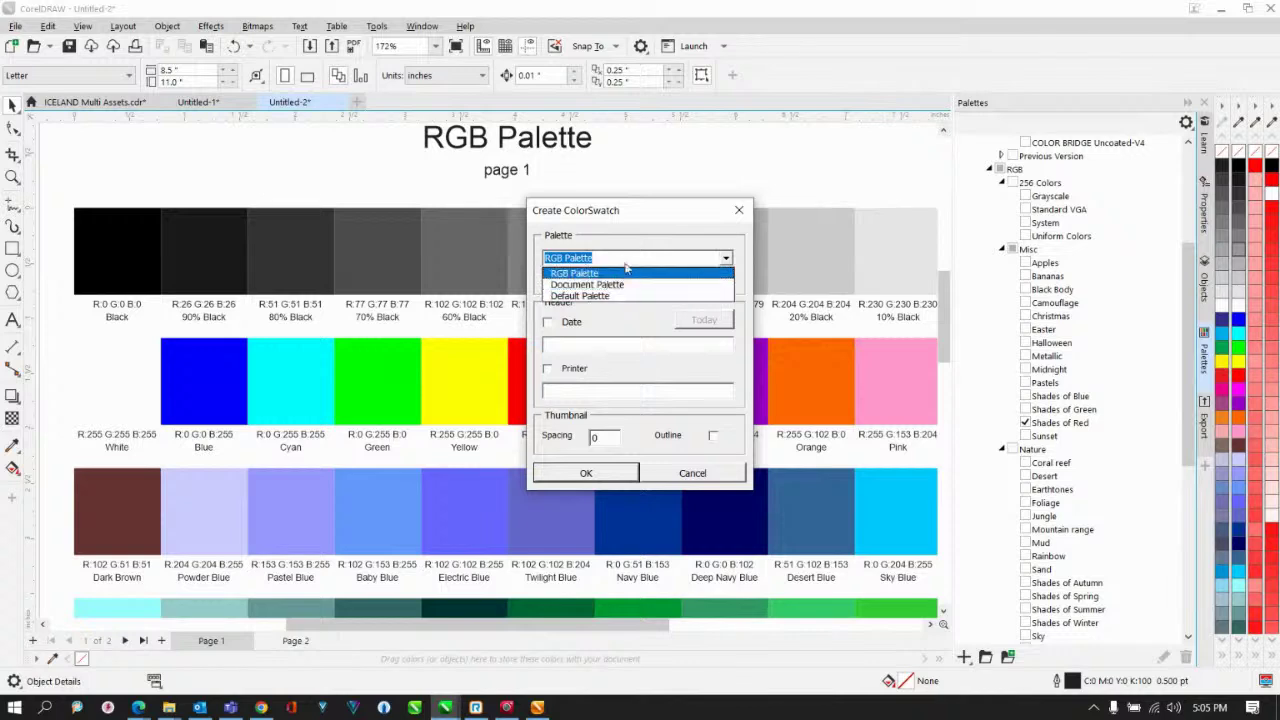
pyautogui.click(640, 213)
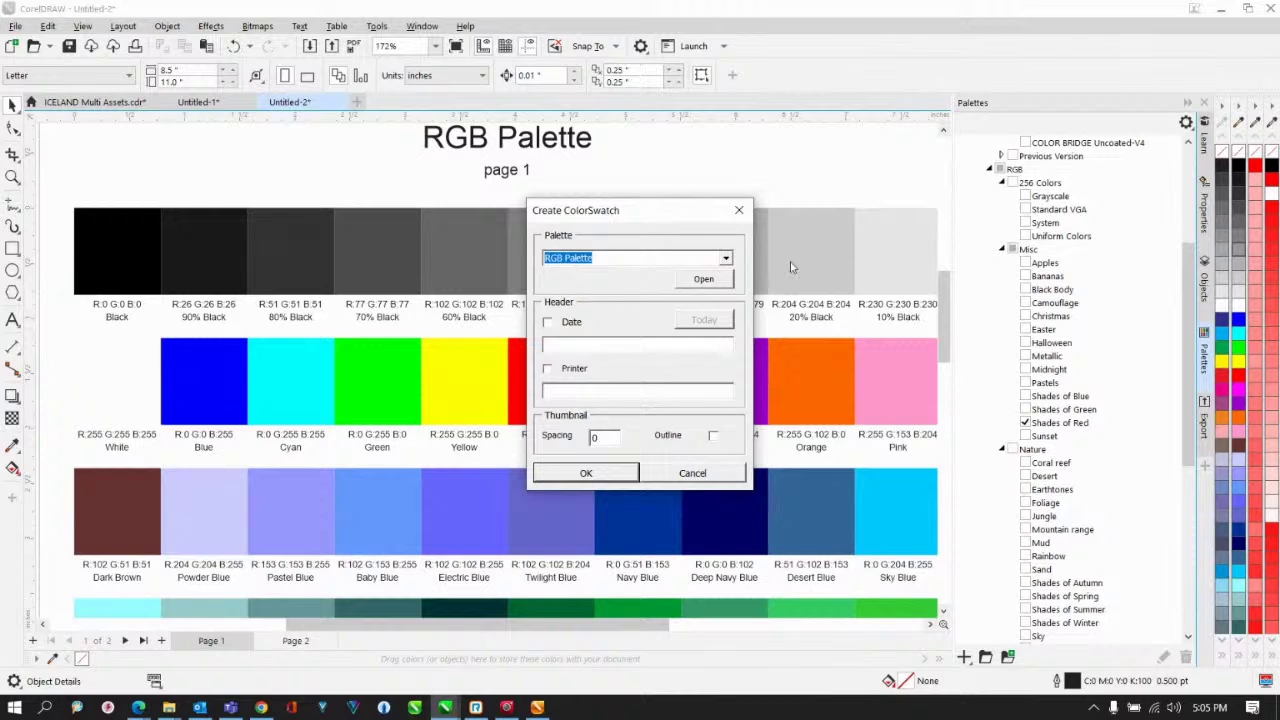
pyautogui.click(700, 474)
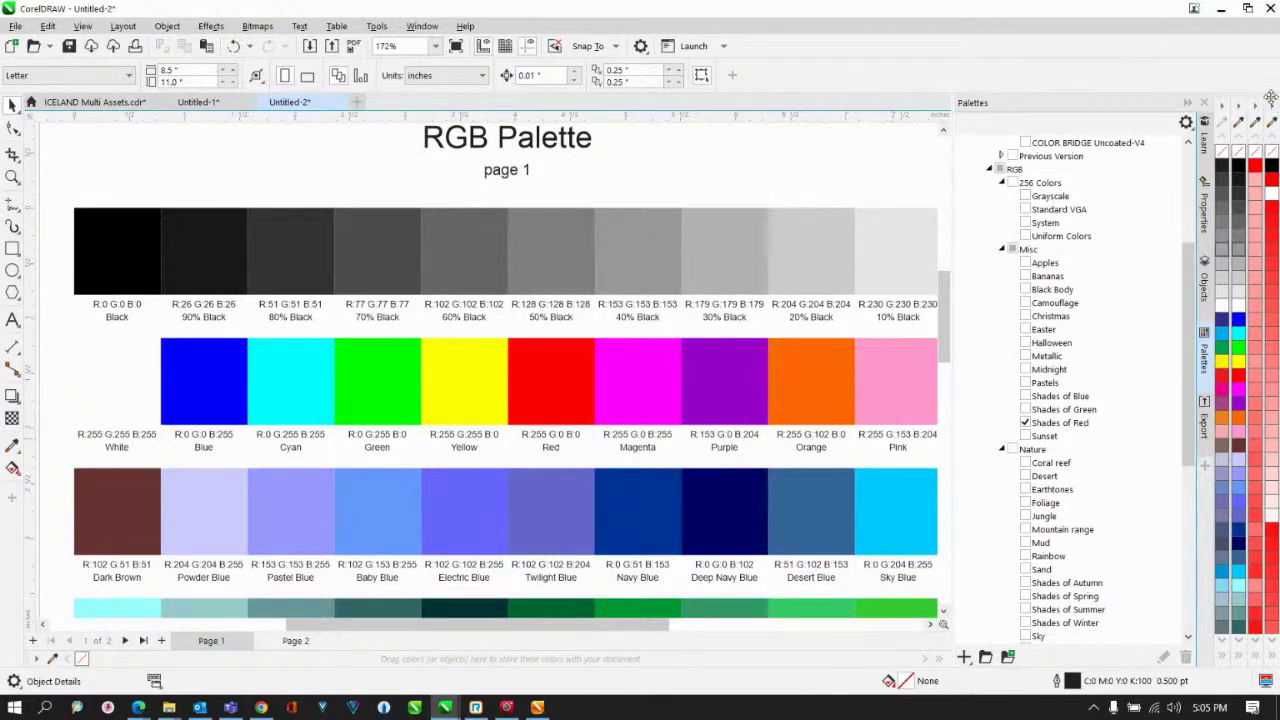
# Undock the Shades of Red palette into a floating window, arrange its swatches in a compact grid, and close it
pyautogui.moveTo(1270, 97); pyautogui.dragTo(537, 178)
pyautogui.moveTo(543, 234); pyautogui.dragTo(858, 209)
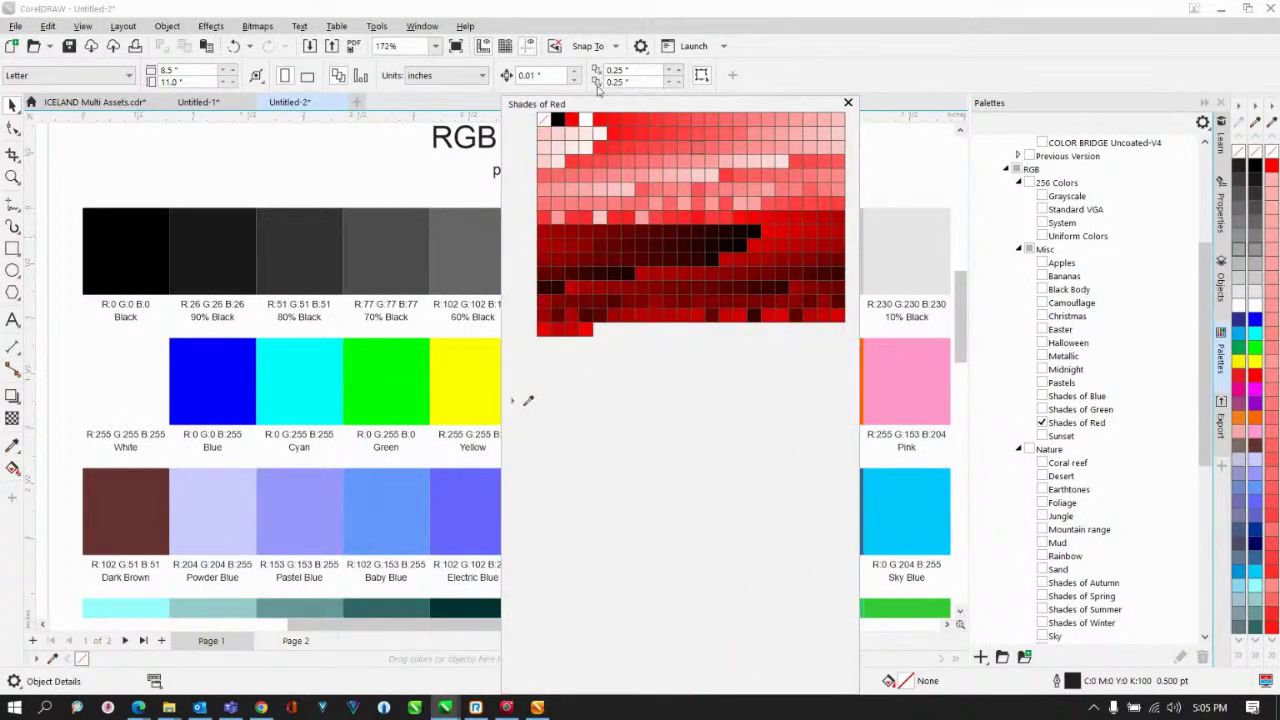
pyautogui.moveTo(604, 104); pyautogui.dragTo(756, 168)
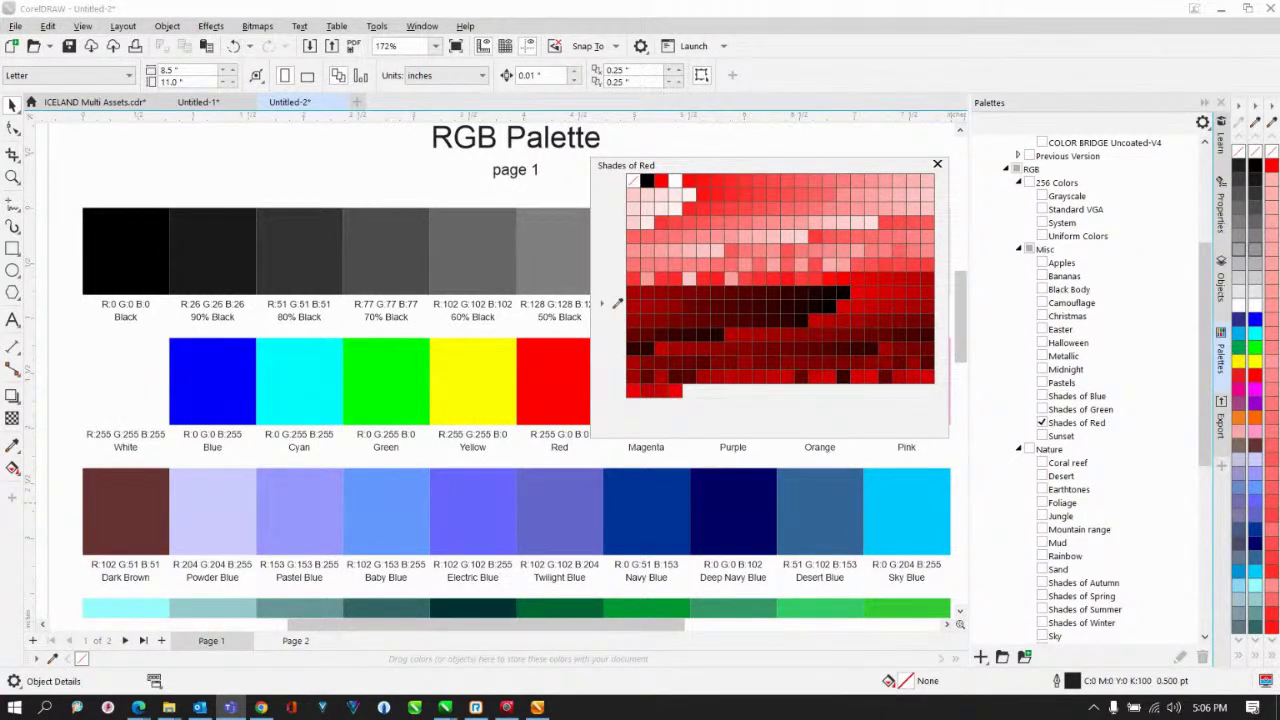
pyautogui.click(937, 165)
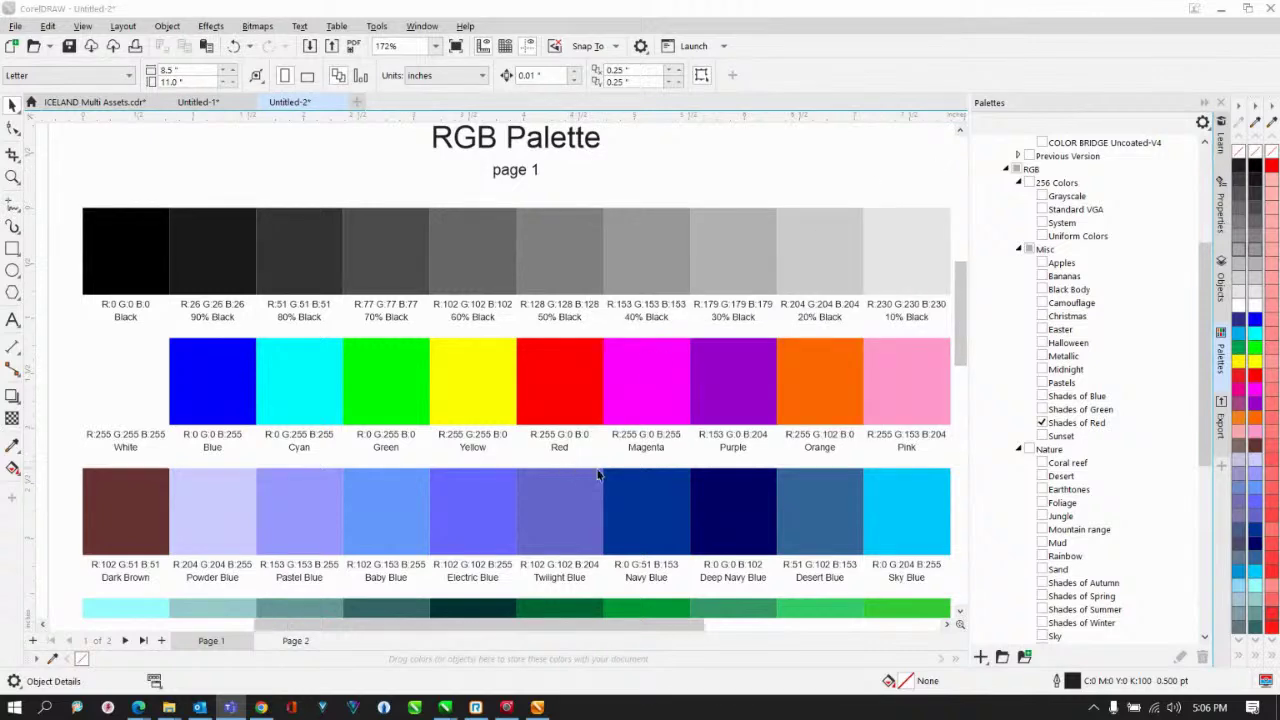
# Examine the full swatch layout on pages 1 and 2 of the RGB Palette chart and return to page 1
pyautogui.scroll(-2, 598, 475)
pyautogui.scroll(1, 600, 476)
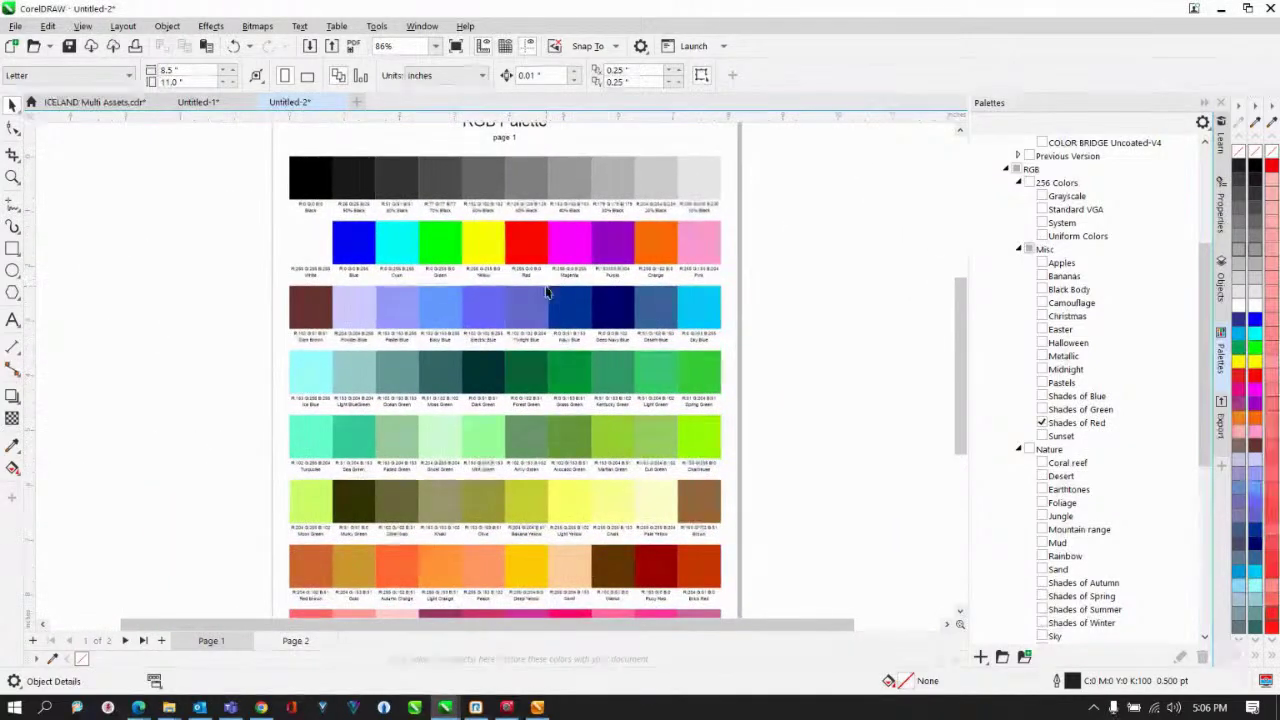
pyautogui.scroll(-3, 503, 486)
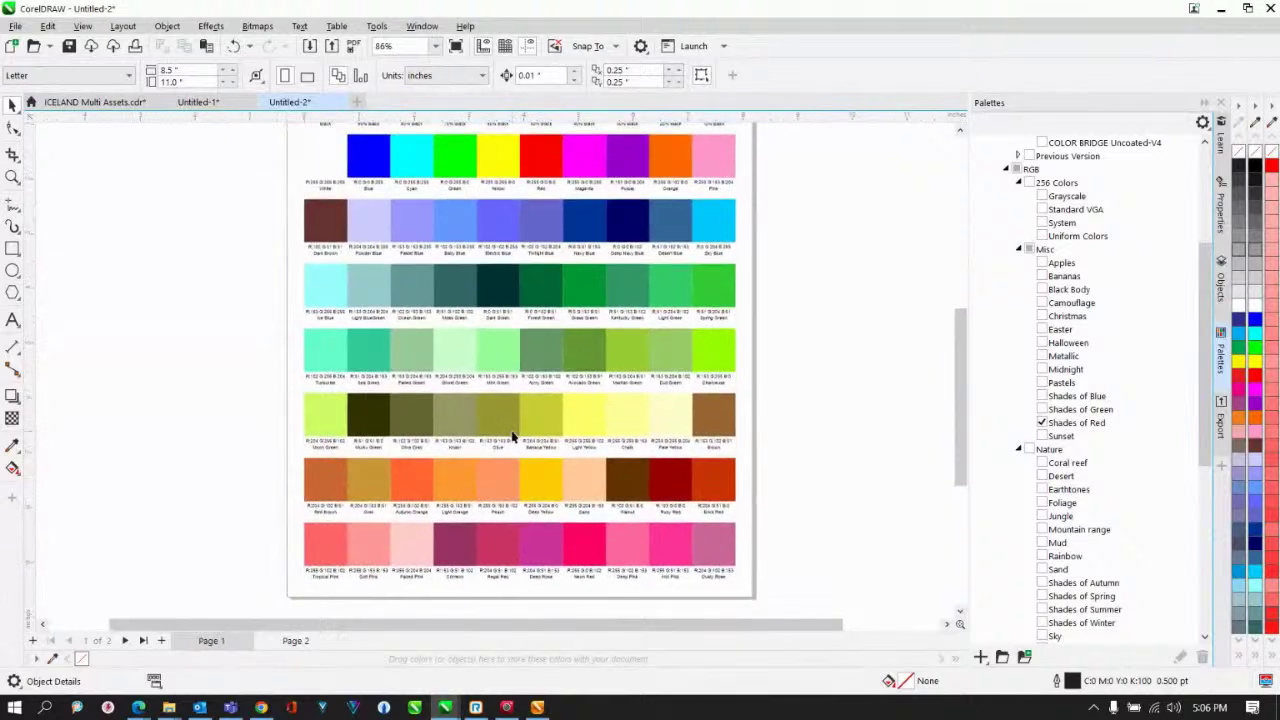
pyautogui.click(297, 641)
pyautogui.scroll(3, 450, 430)
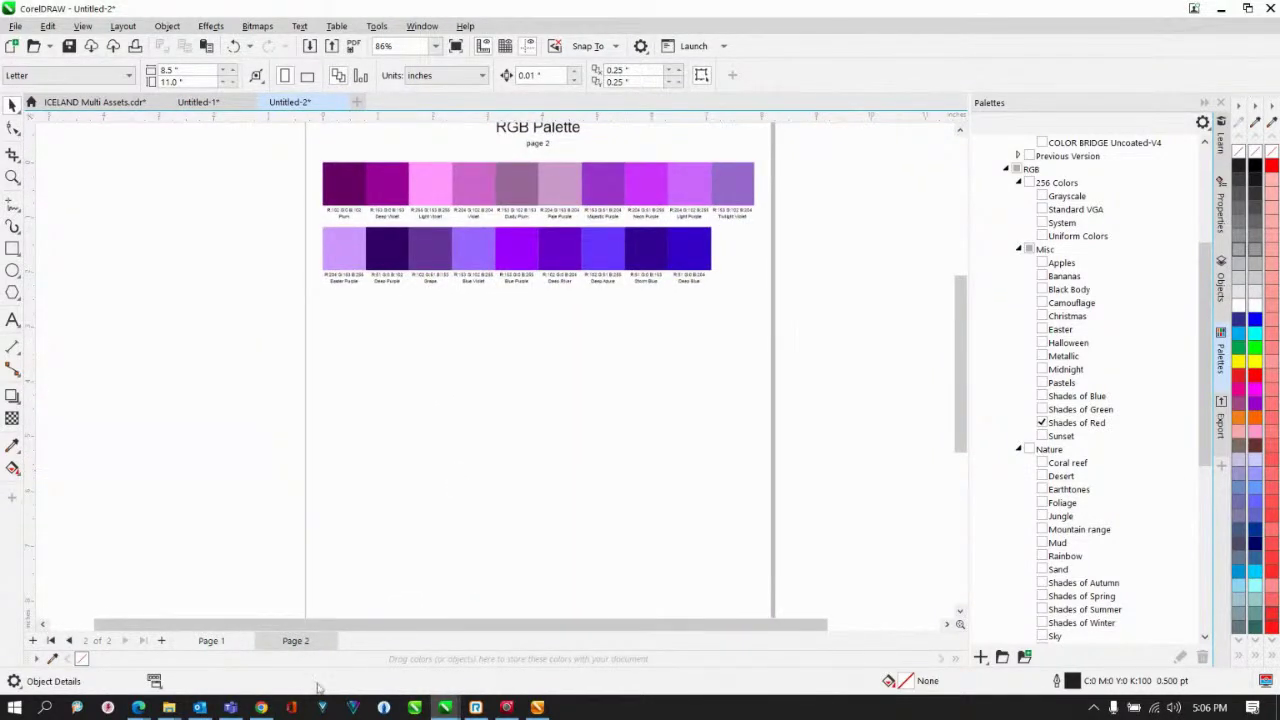
pyautogui.click(224, 644)
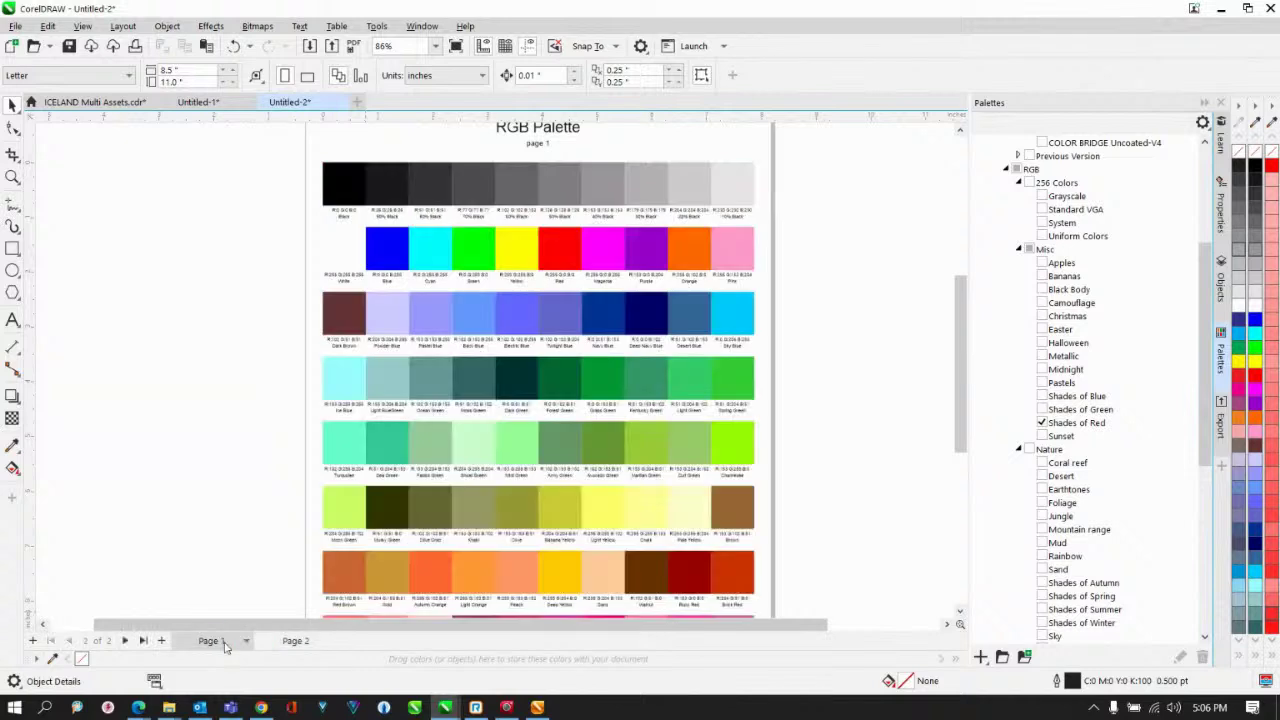